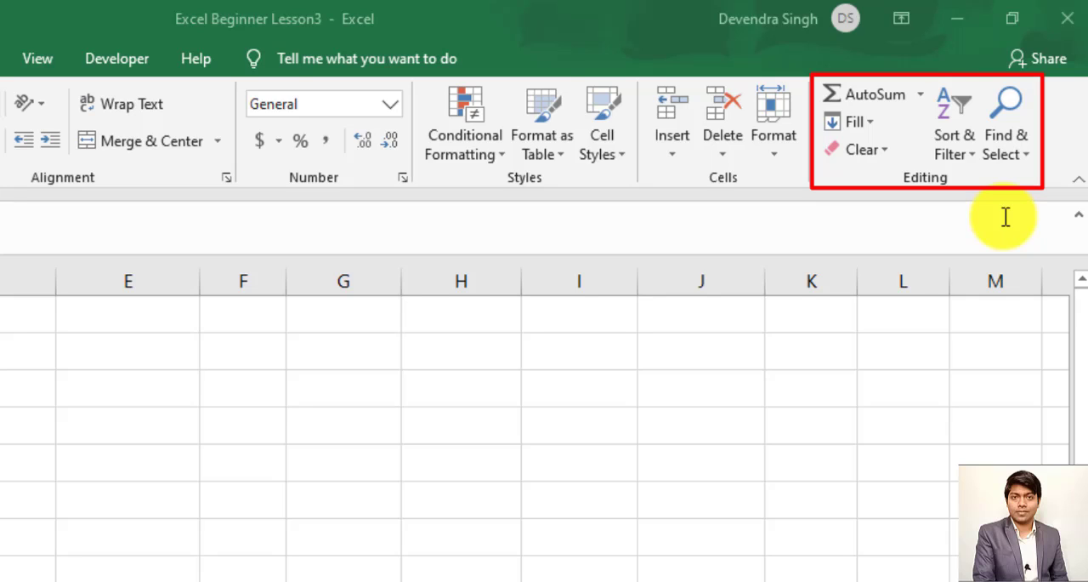
# - Examine the options offered by AutoSum, Fill, Clear, Sort & Filter, and Find & Select
pyautogui.click(920, 99)
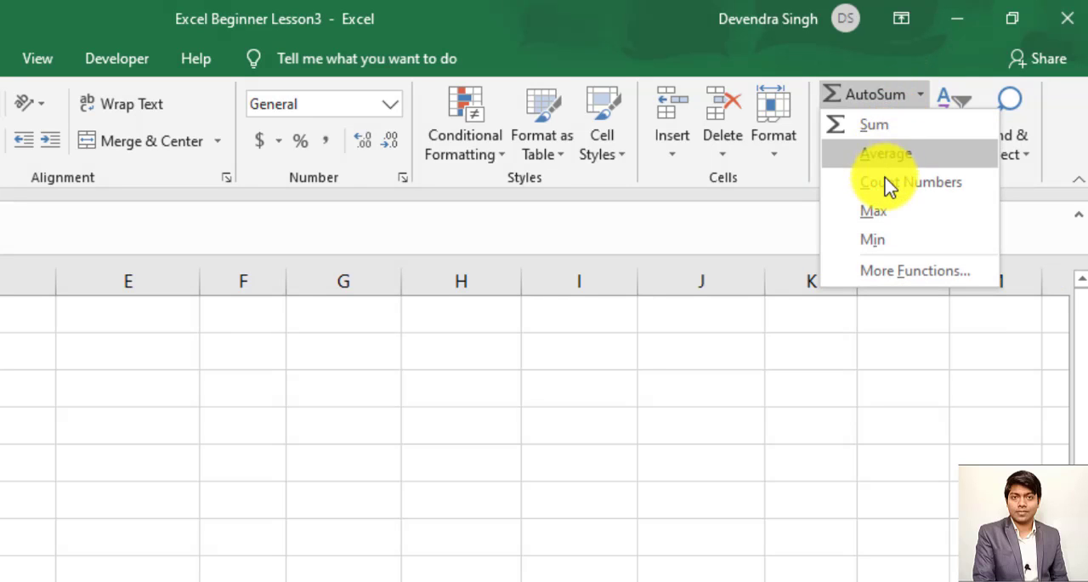
pyautogui.click(812, 161)
pyautogui.click(876, 126)
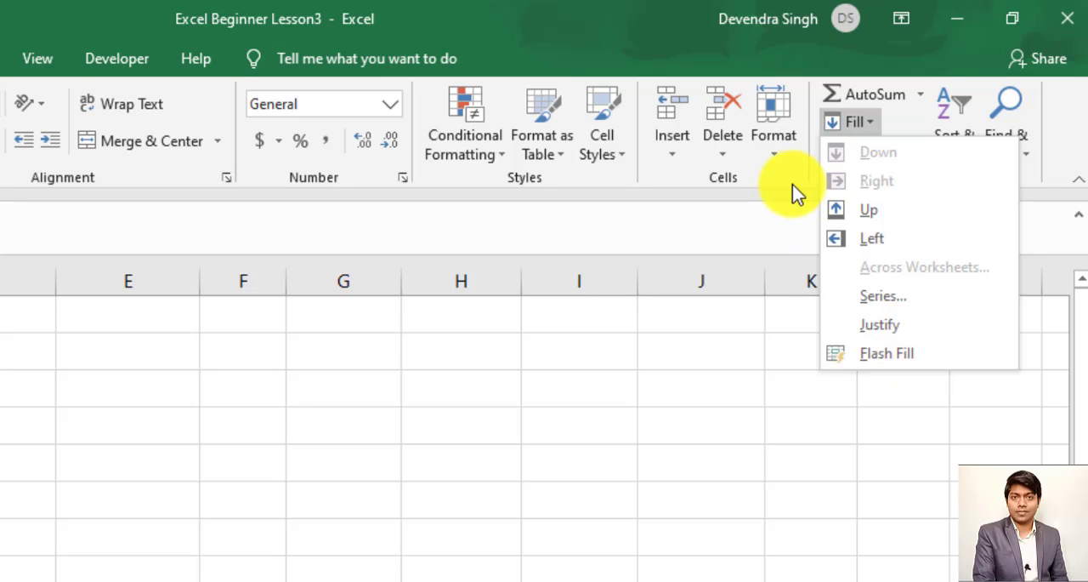
pyautogui.click(850, 175)
pyautogui.click(884, 151)
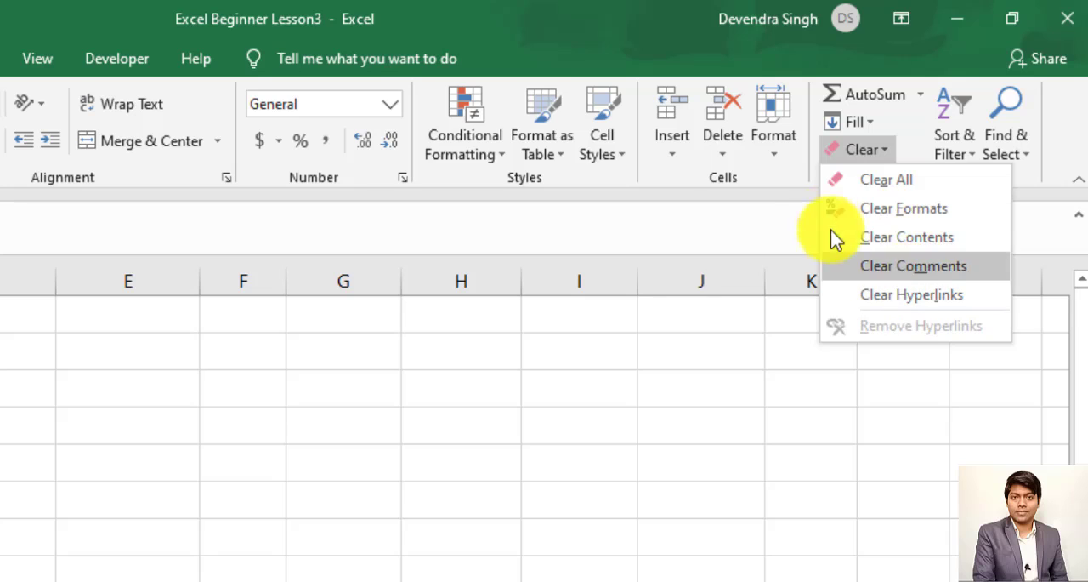
pyautogui.click(802, 189)
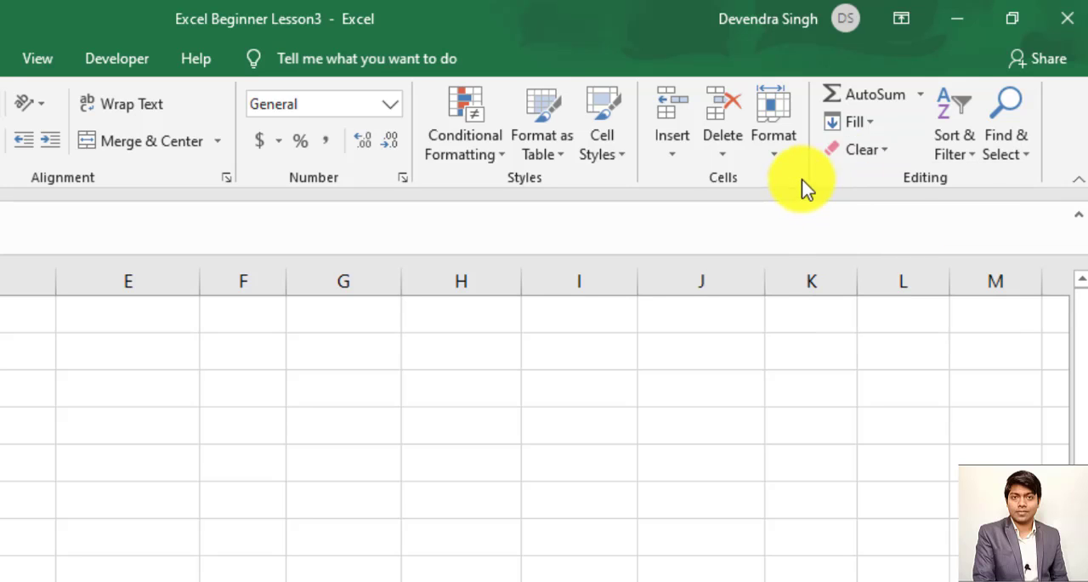
pyautogui.click(975, 166)
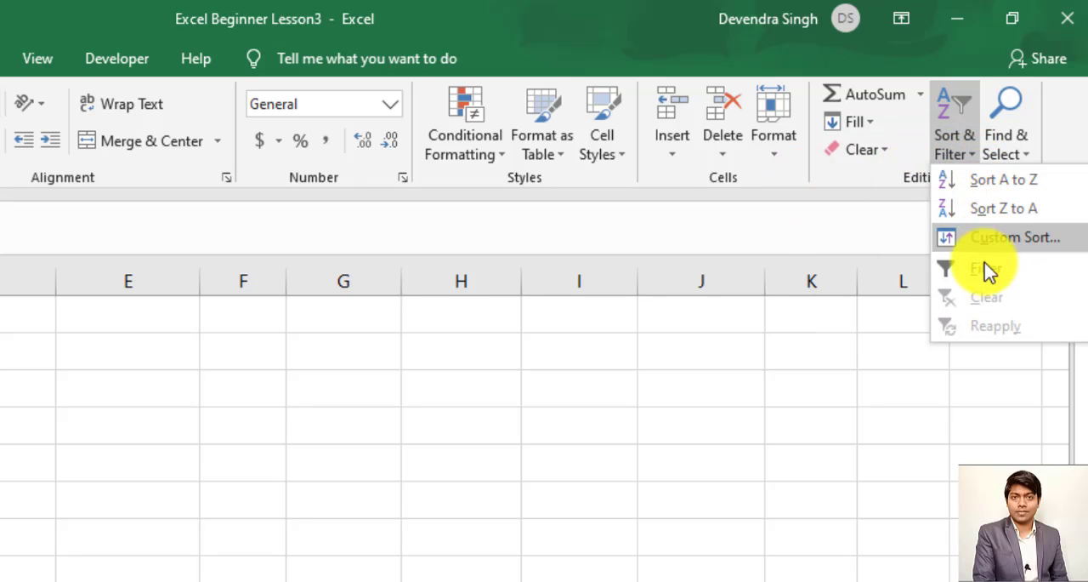
pyautogui.click(995, 162)
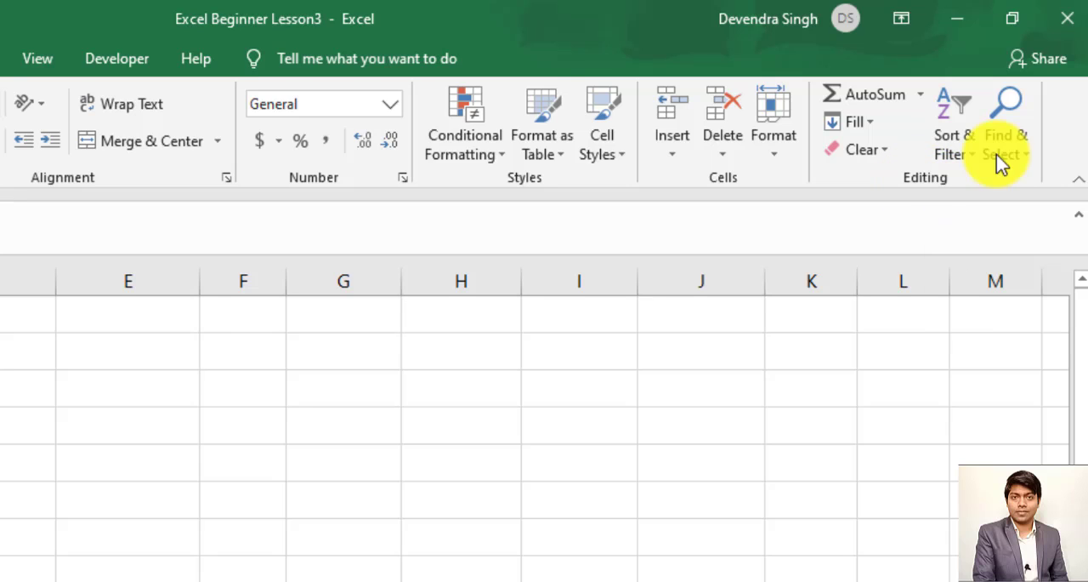
pyautogui.click(1022, 149)
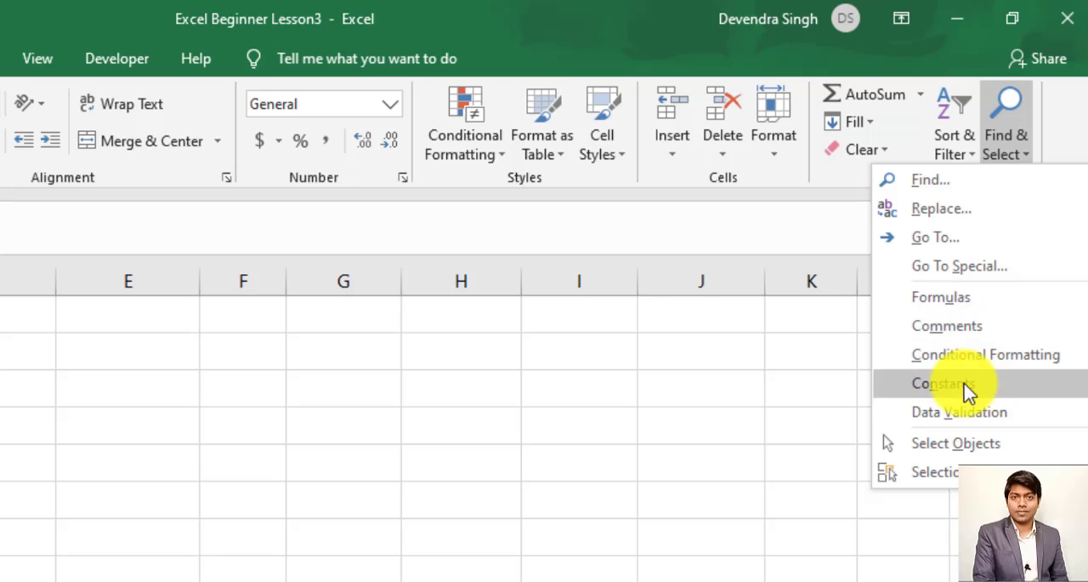
pyautogui.click(831, 191)
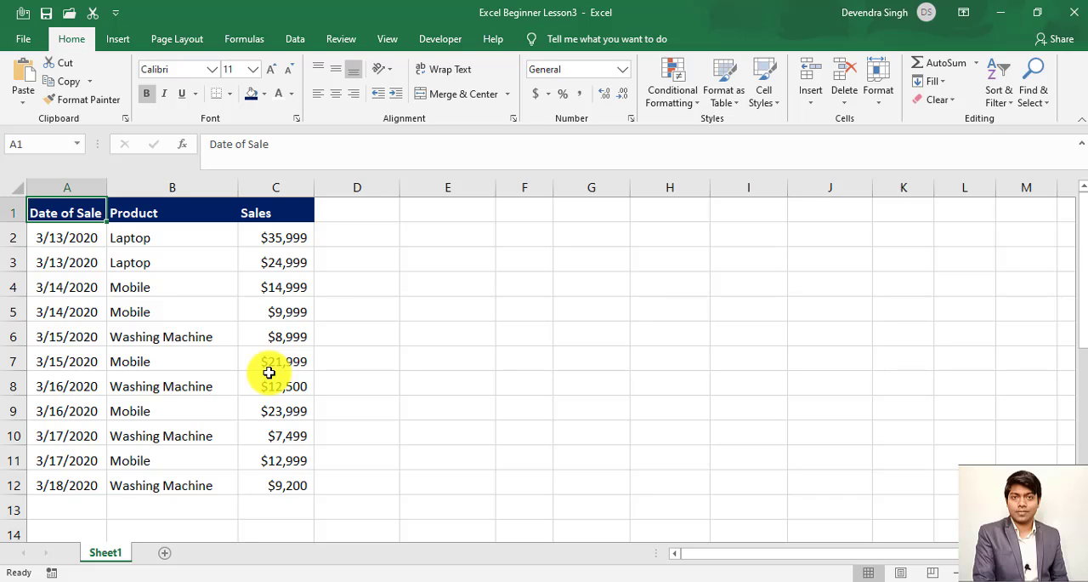
# - Total the Sales values C2:C12 in cell C13 with AutoSum
pyautogui.click(287, 511)
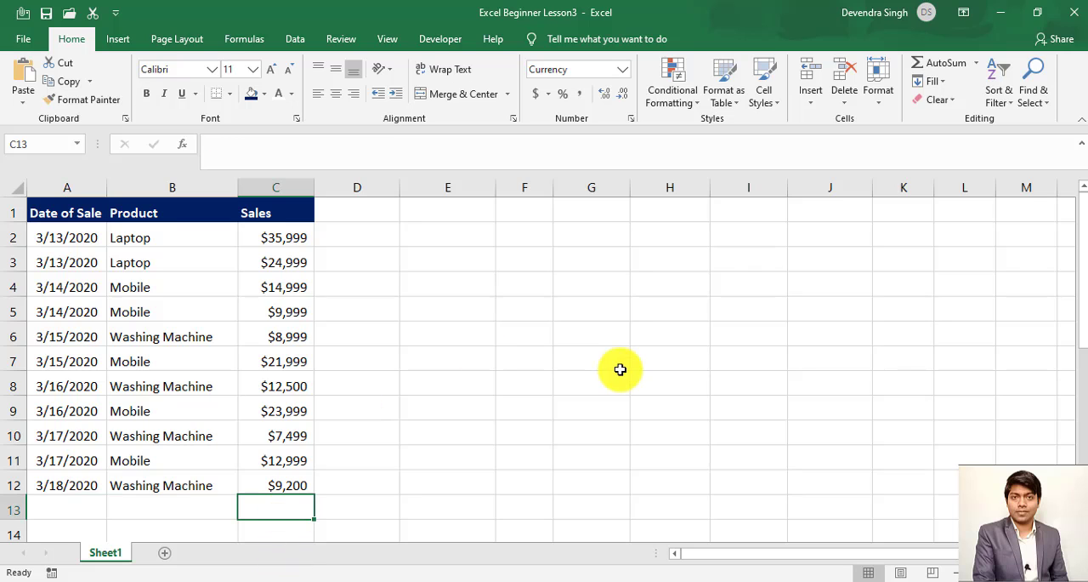
pyautogui.click(945, 68)
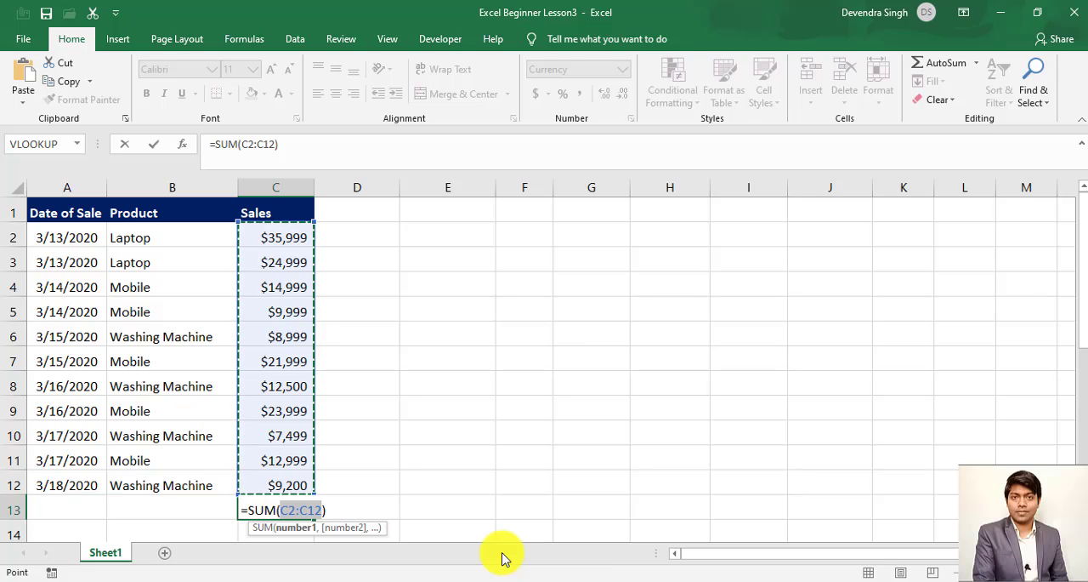
pyautogui.press('Return')
pyautogui.press('Up')
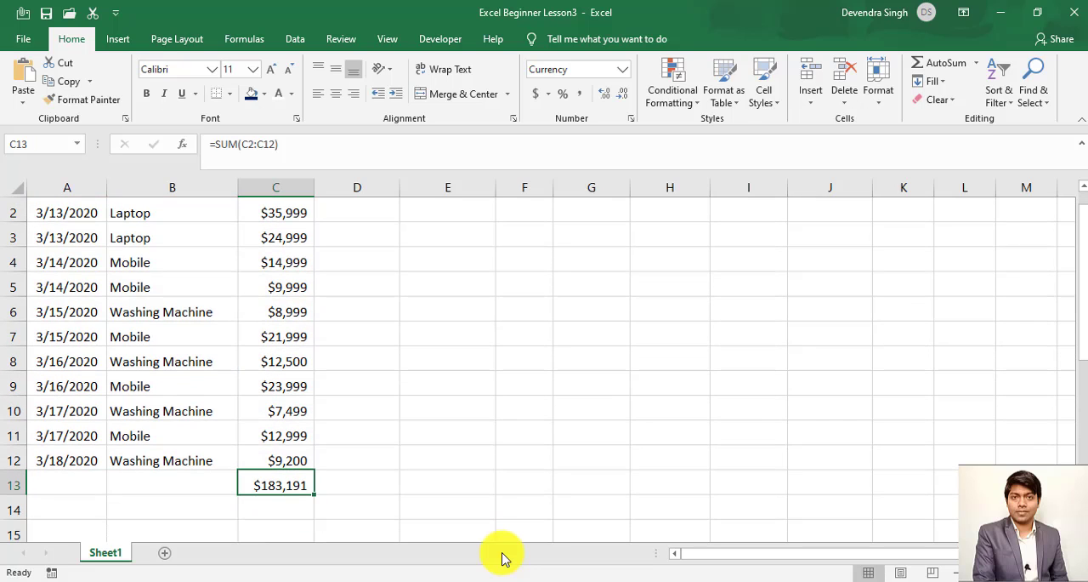
# - Delete the SUM formula from cell C13 below the Sales column
pyautogui.press('Up')
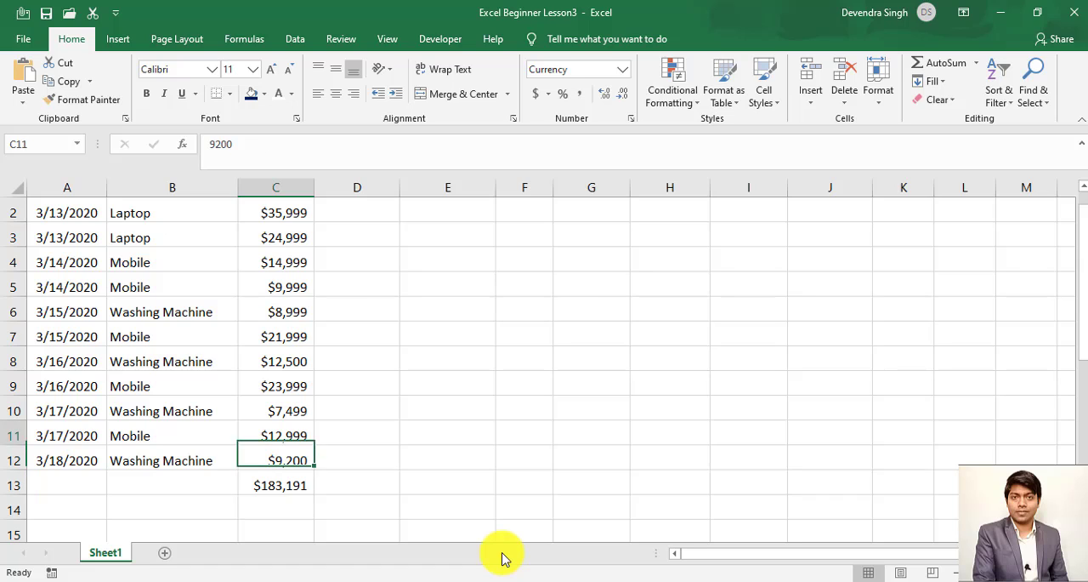
pyautogui.press('Up')
pyautogui.press('Up')
pyautogui.press('Up')
pyautogui.press('Down')
pyautogui.press('Down')
pyautogui.press('Down')
pyautogui.press('Down')
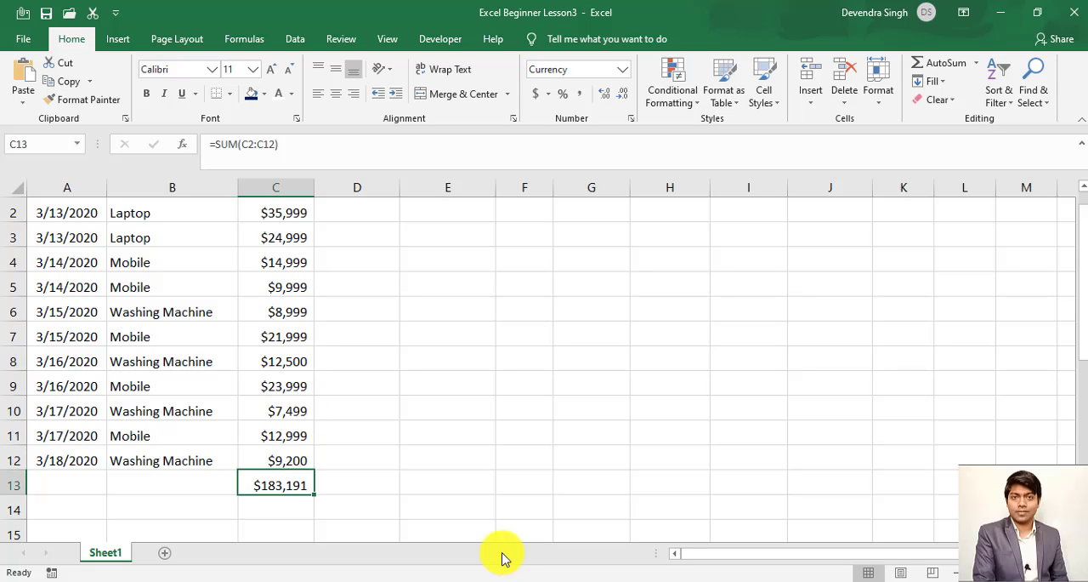
pyautogui.press('Delete')
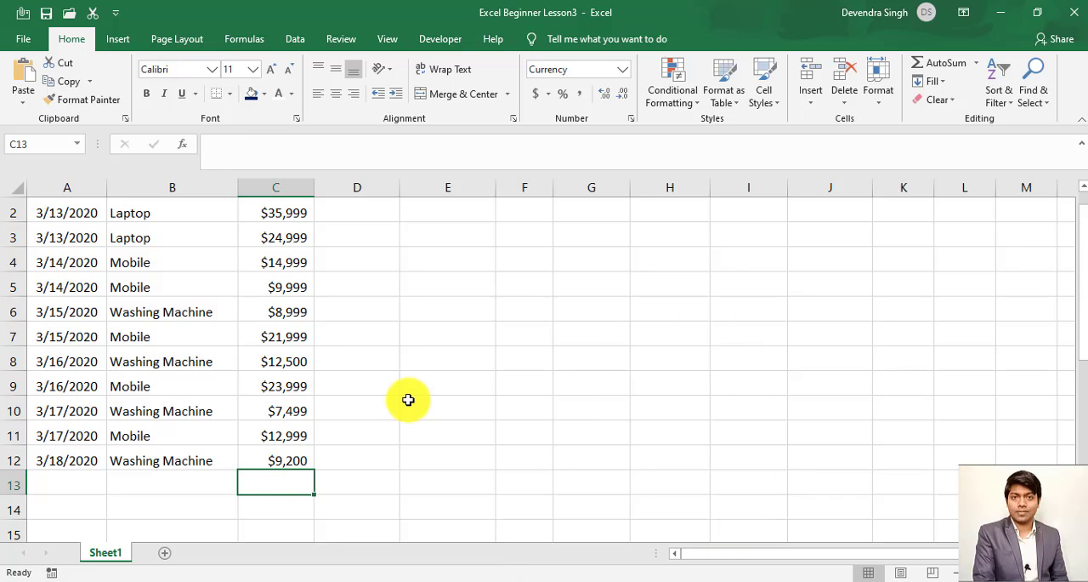
# - Insert an AutoSum formula for C2:C12 in the empty cell C13 and select the finished total
pyautogui.hotkey('alt', '=')
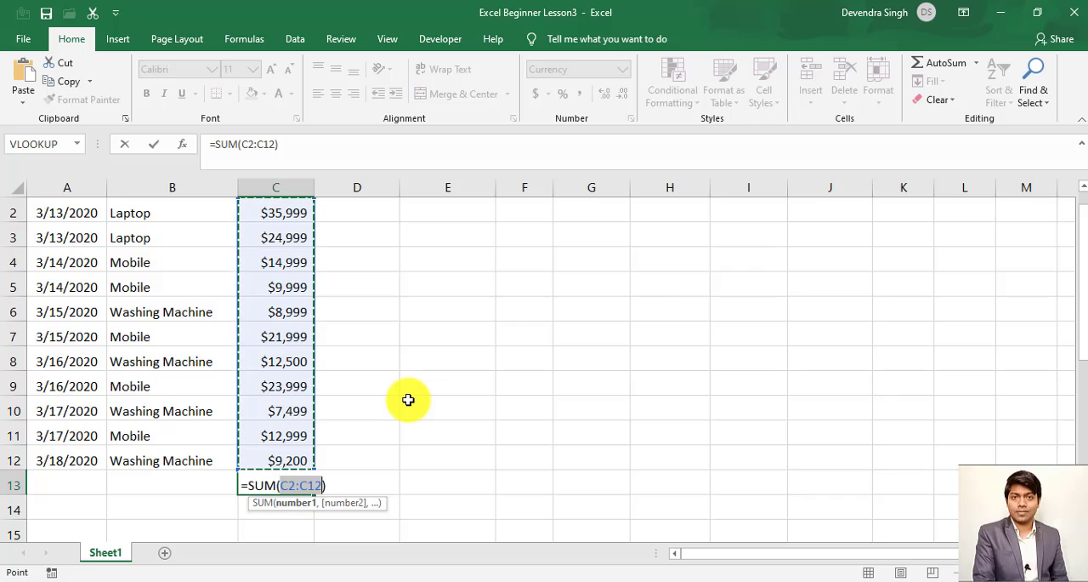
pyautogui.press('Return')
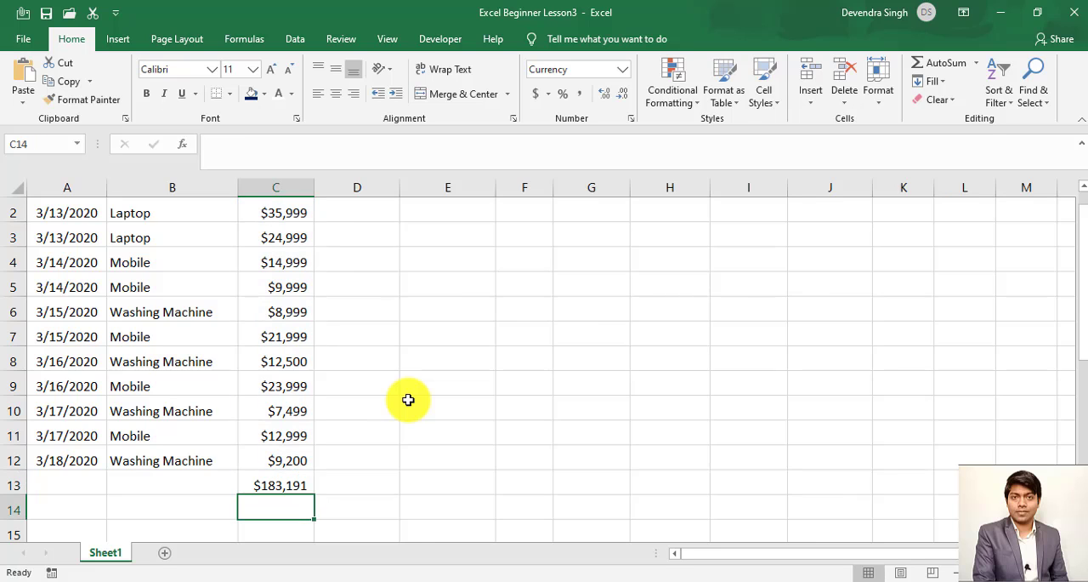
pyautogui.press('Up')
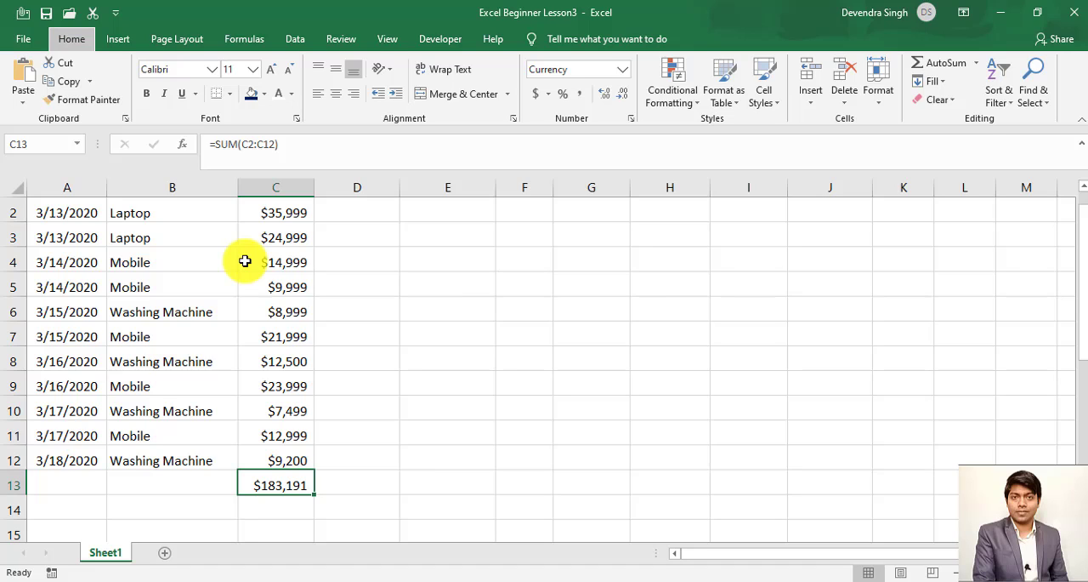
# - Examine the shortcut hints for the Home commands and the options available under Fill and AutoSum
pyautogui.press('alt')
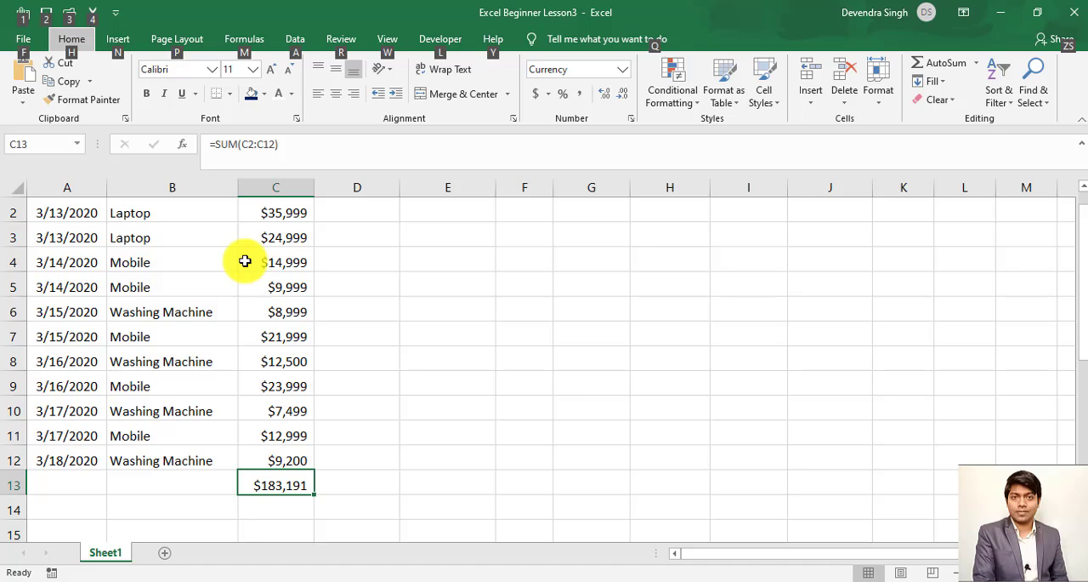
pyautogui.press('alt')
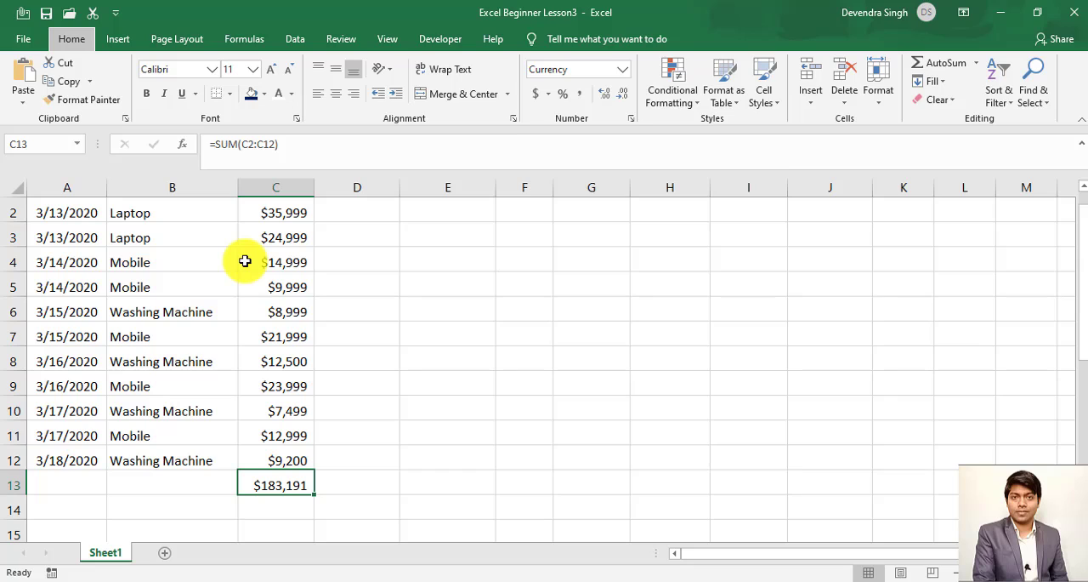
pyautogui.hotkey('alt', 'h')
pyautogui.press('f')
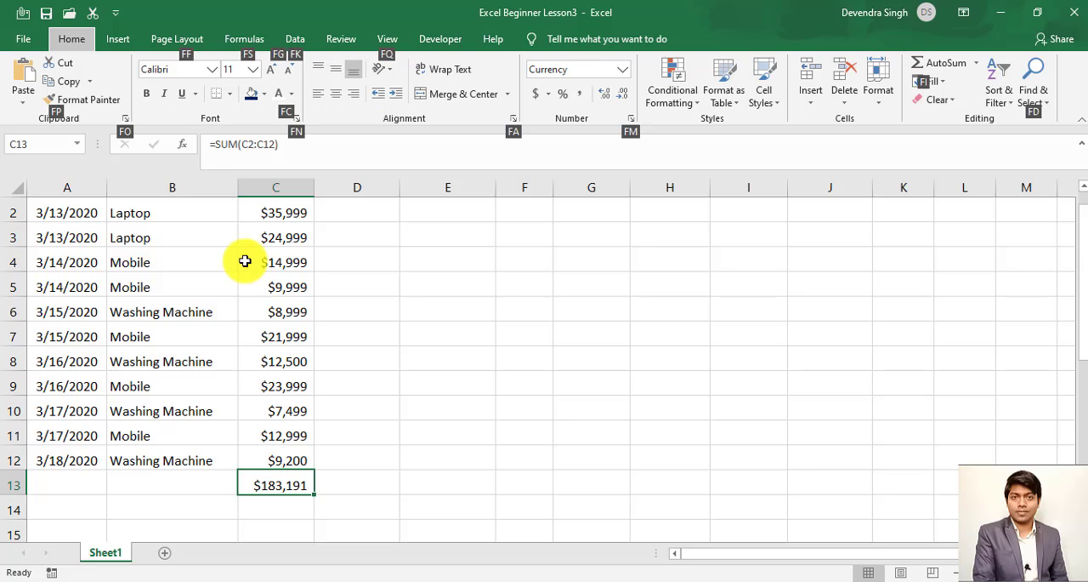
pyautogui.click(942, 85)
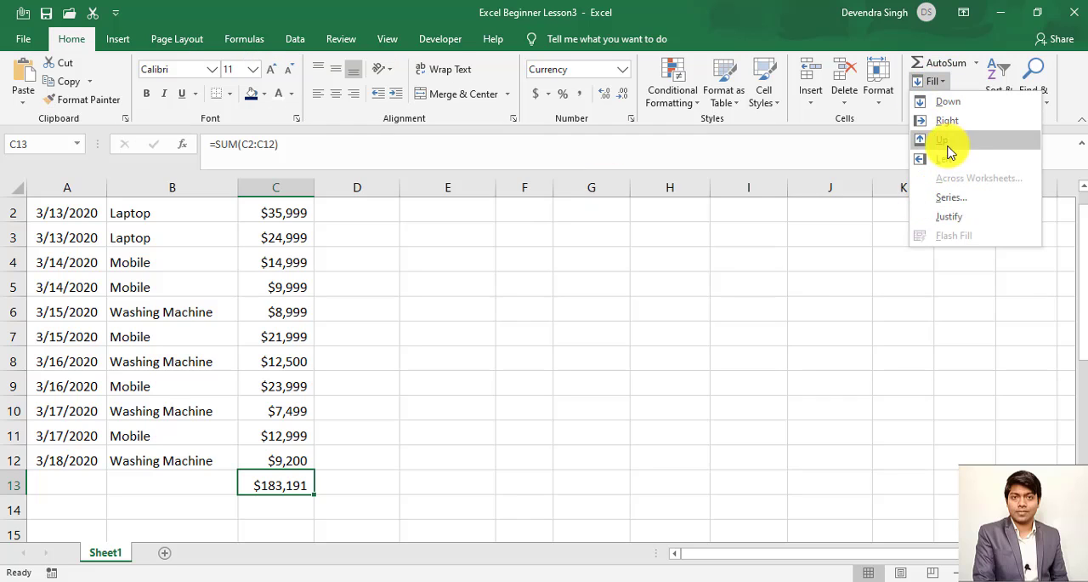
pyautogui.click(729, 411)
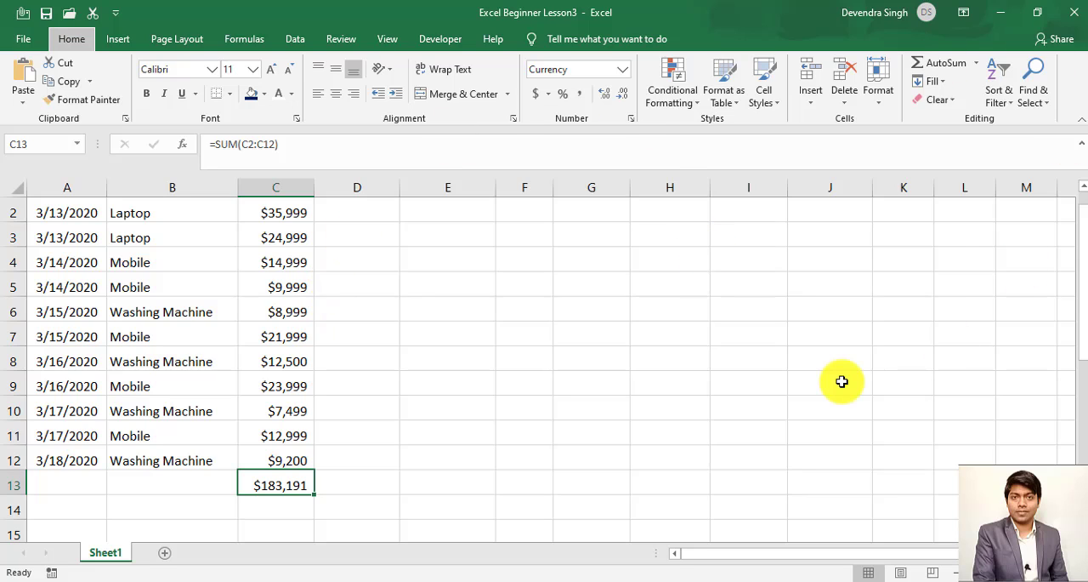
pyautogui.hotkey('alt', 'h')
pyautogui.press('u')
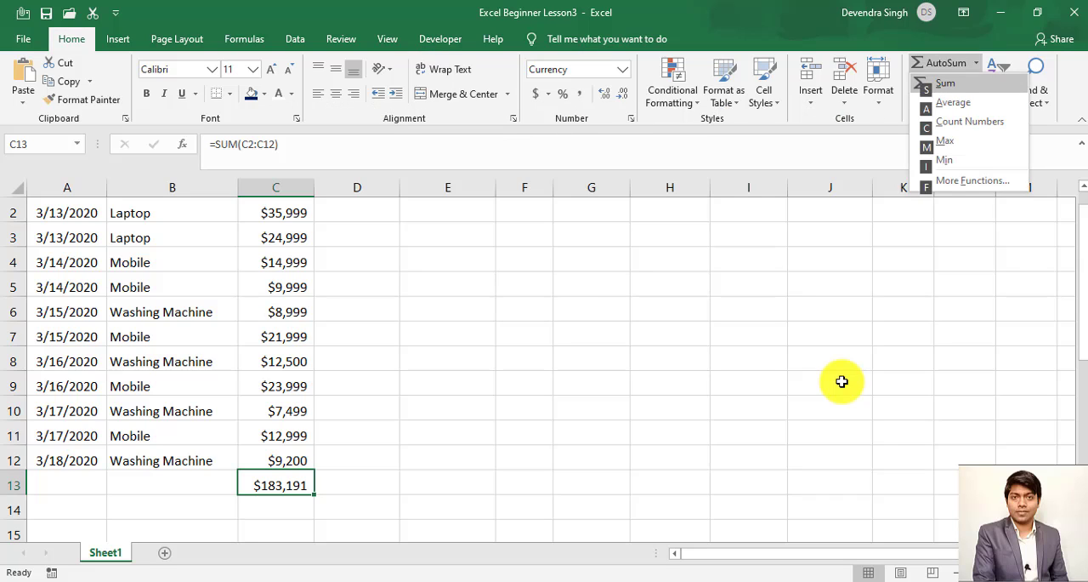
pyautogui.press('Escape')
pyautogui.press('Escape')
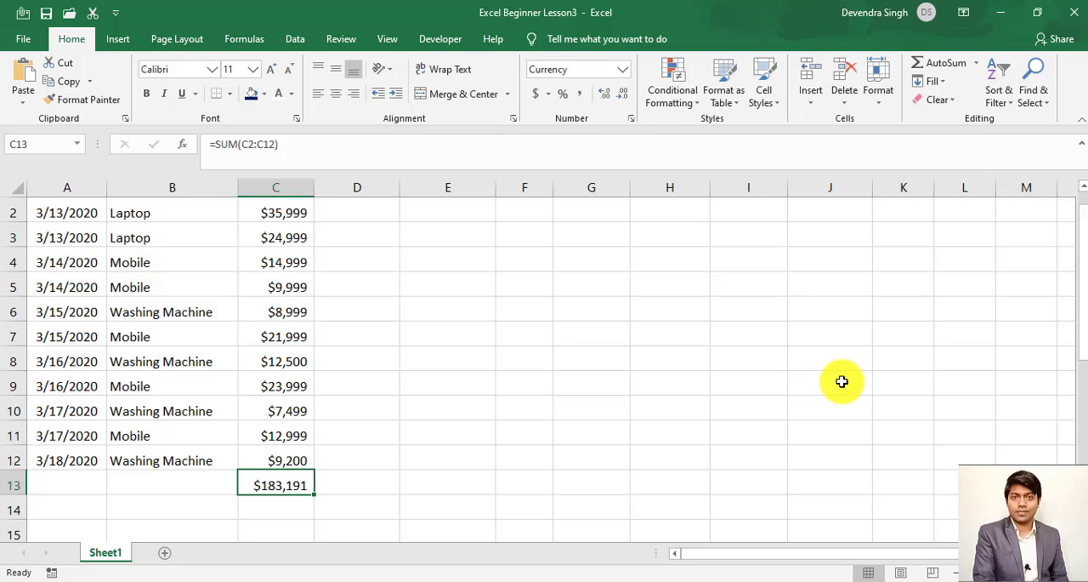
pyautogui.click(977, 63)
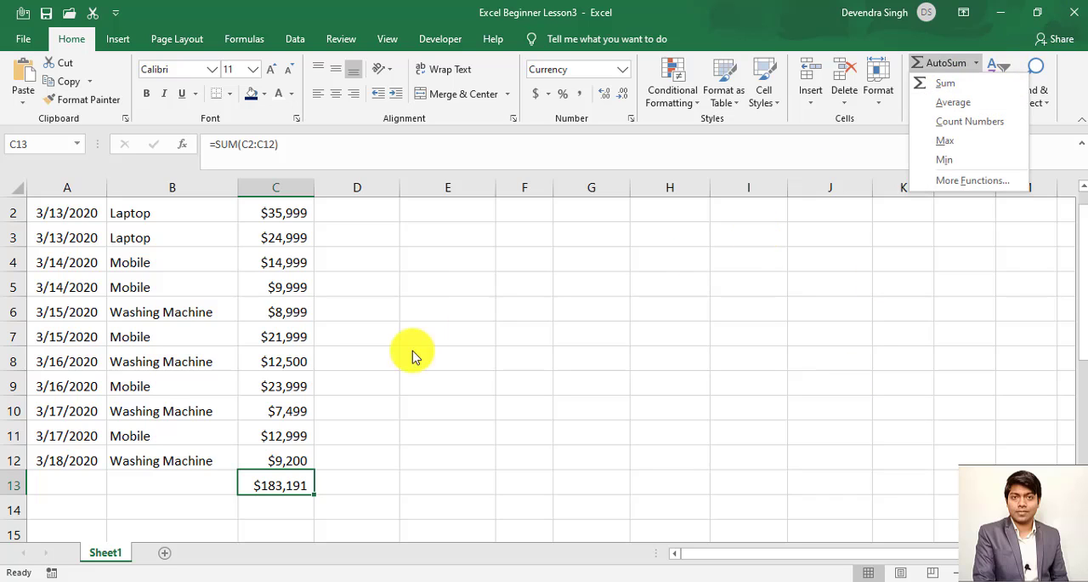
pyautogui.press('Escape')
# - Inspect the last sales entry and the total formula below it, and review the available Fill directions
pyautogui.click(275, 457)
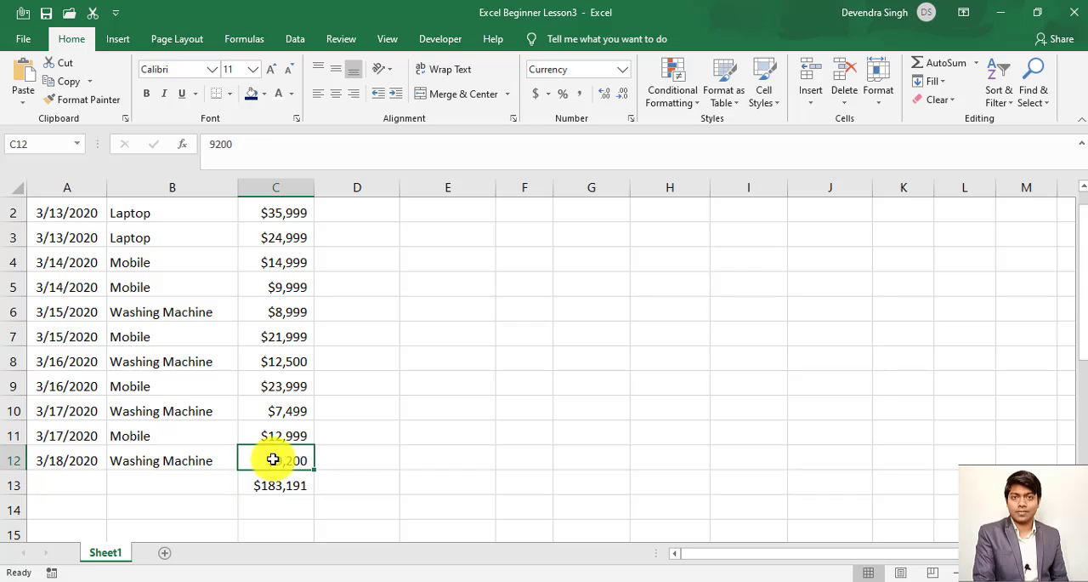
pyautogui.click(280, 480)
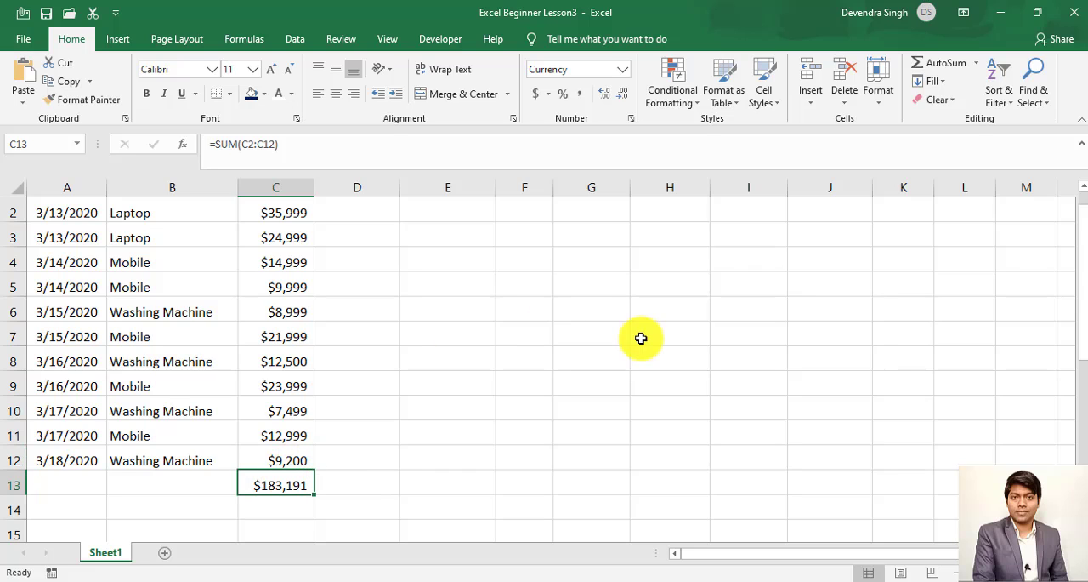
pyautogui.click(274, 448)
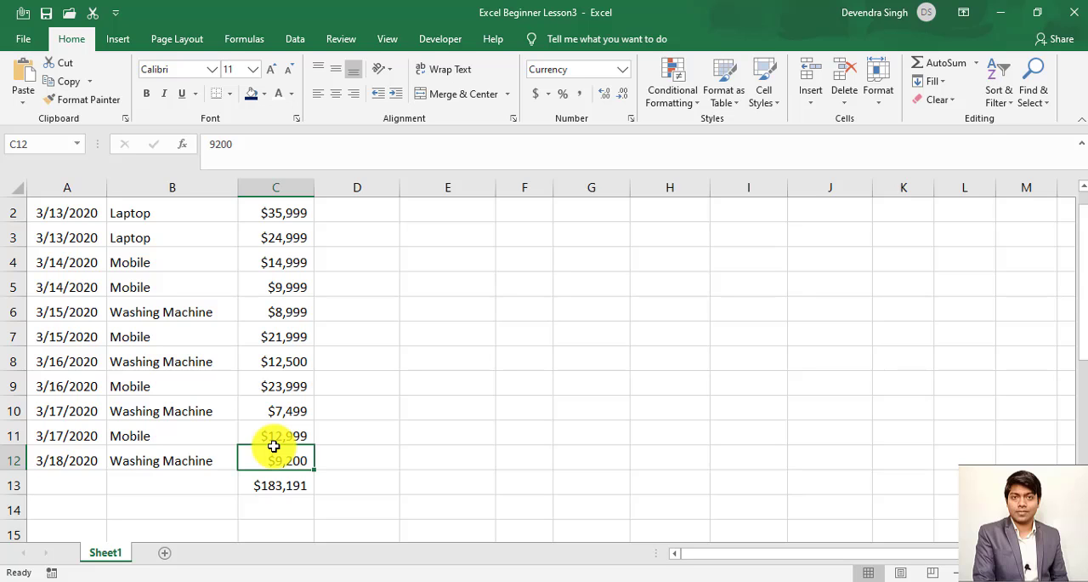
pyautogui.hotkey('ctrl', 'Up')
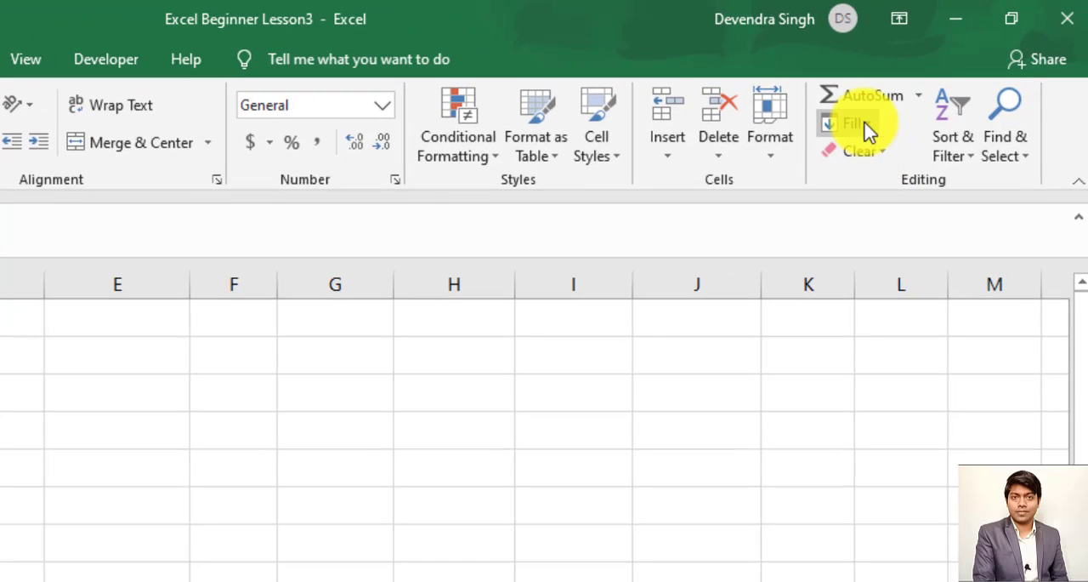
pyautogui.click(869, 124)
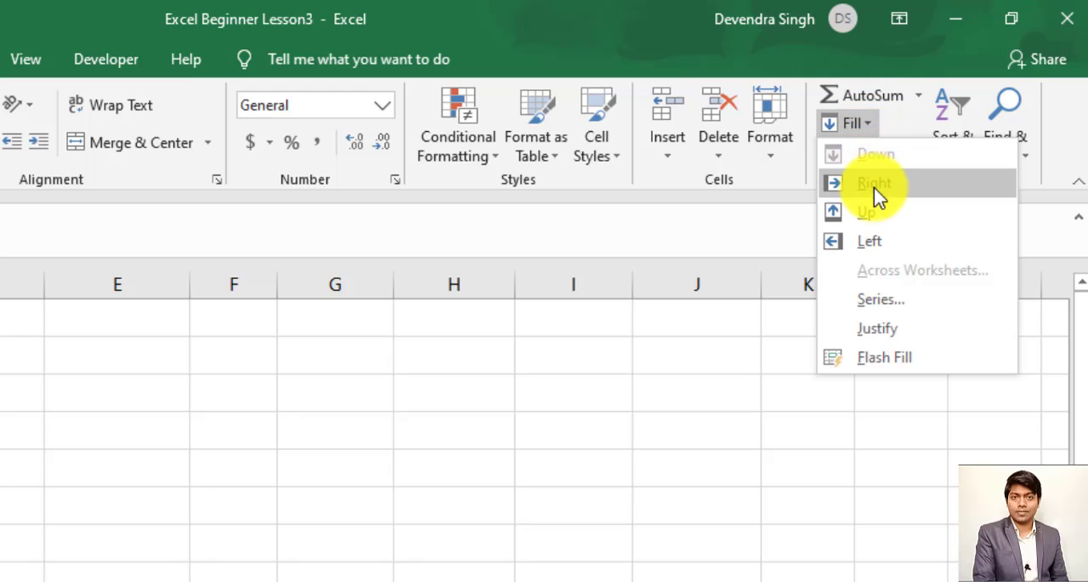
pyautogui.click(306, 405)
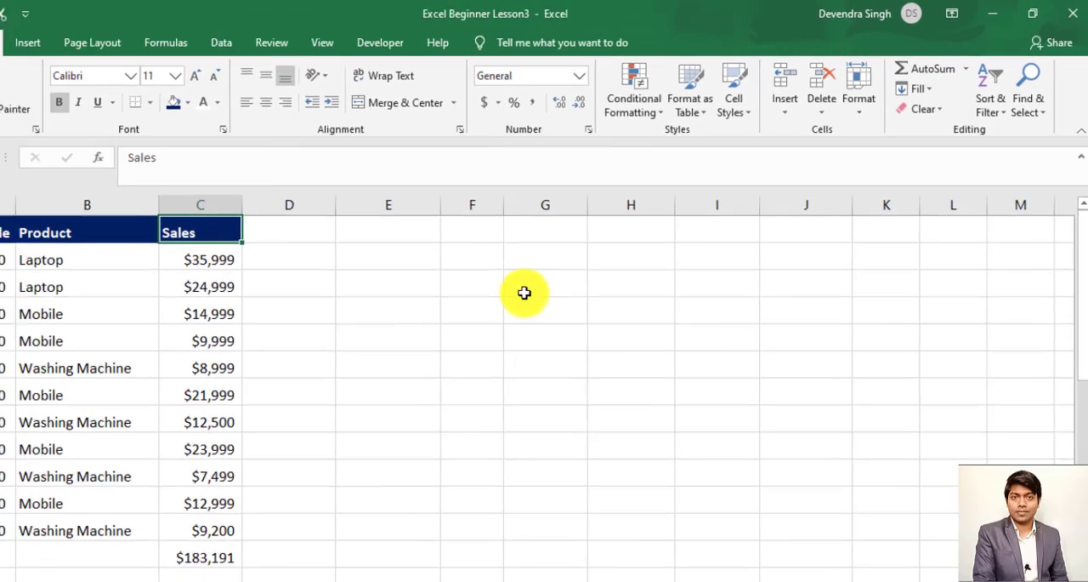
# - Fill the SUM formula from C13 down into cell C14
pyautogui.click(197, 266)
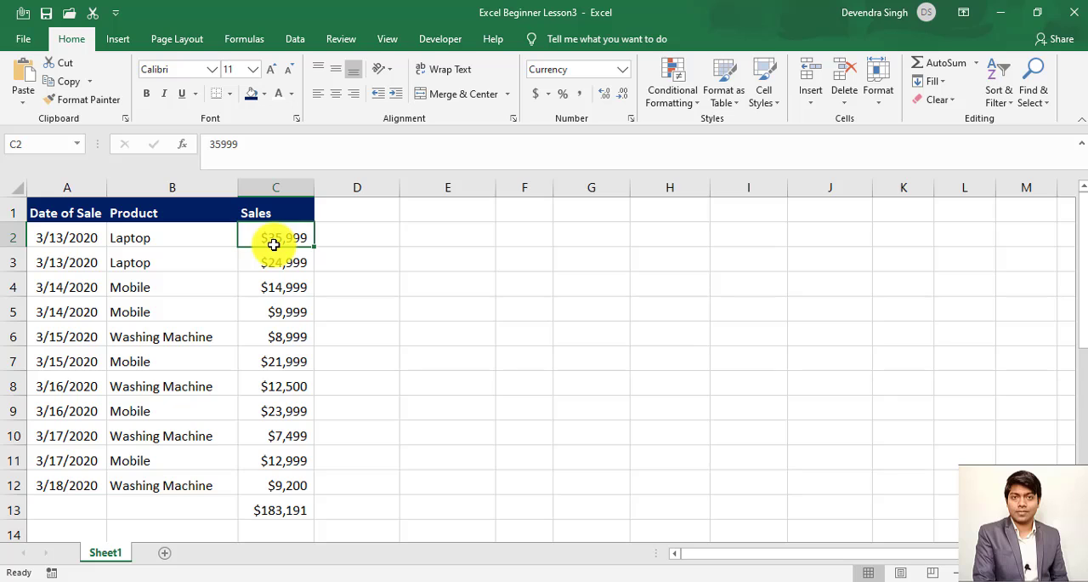
pyautogui.hotkey('ctrl', 'Down')
pyautogui.press('Down')
pyautogui.press('Down')
pyautogui.press('Up')
pyautogui.press('Up')
pyautogui.press('Up')
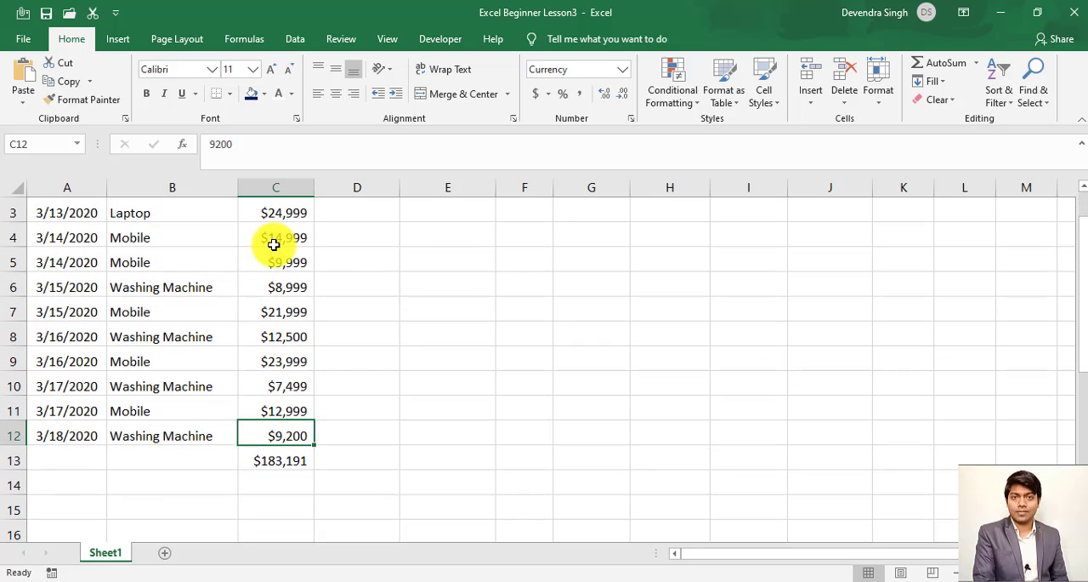
pyautogui.press('Down')
pyautogui.press('Down')
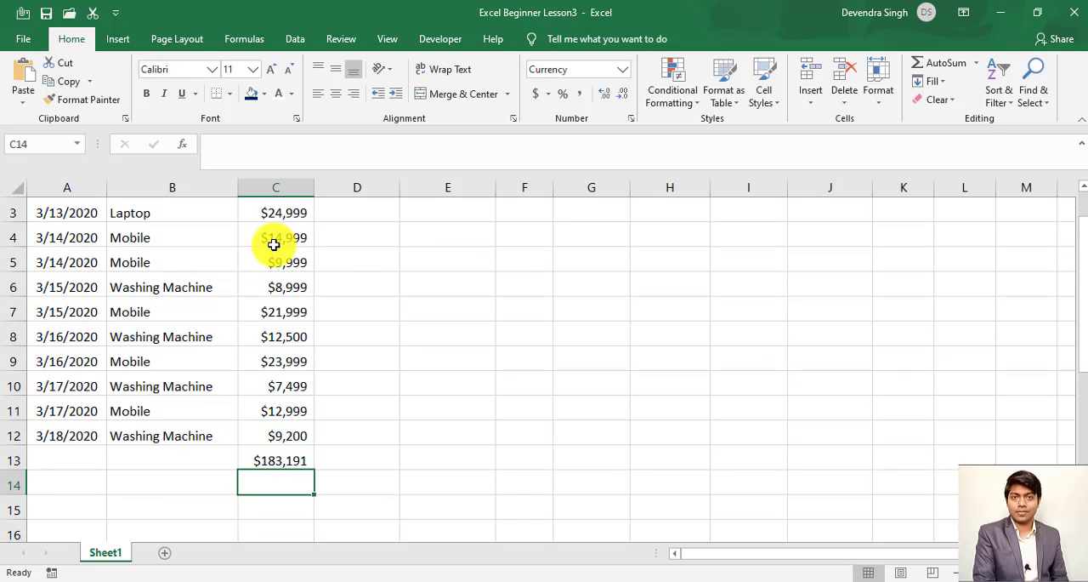
pyautogui.click(945, 85)
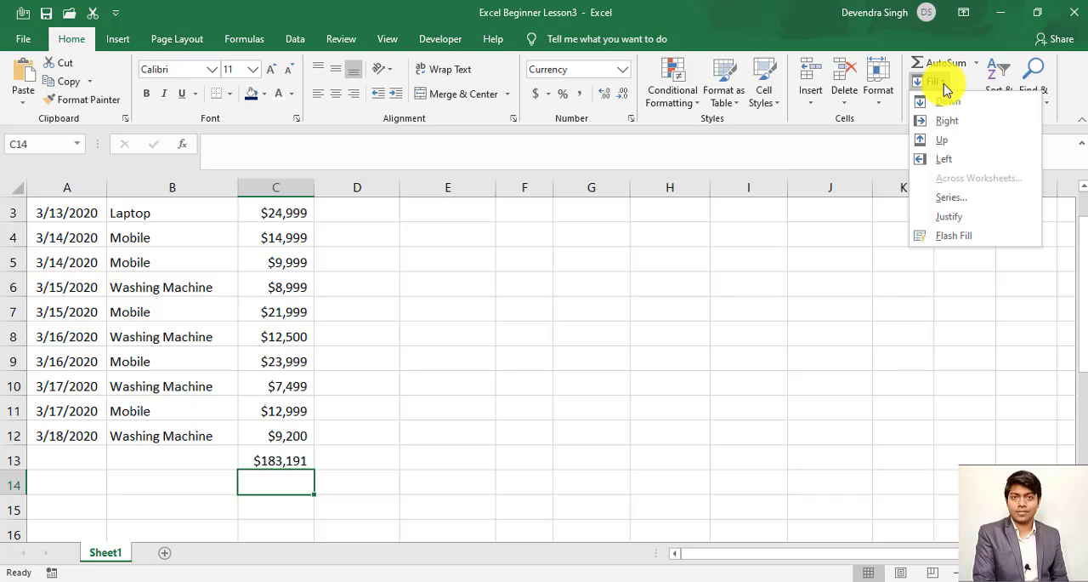
pyautogui.click(945, 101)
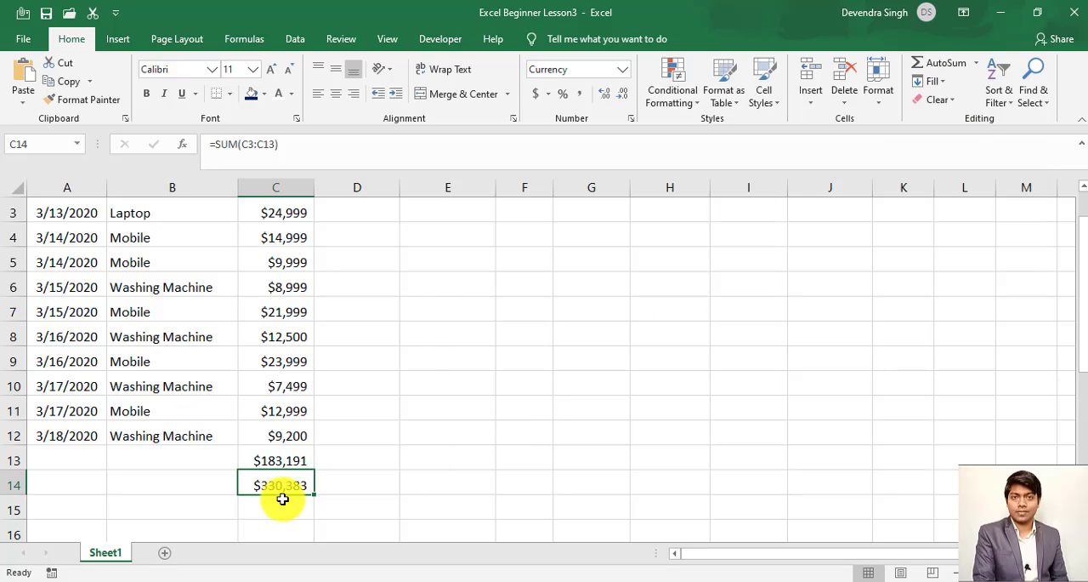
# - Clear the copied total from cell C14 and return to the Sales header in C1
pyautogui.press('Delete')
pyautogui.hotkey('ctrl', 'Up')
pyautogui.hotkey('ctrl', 'Up')
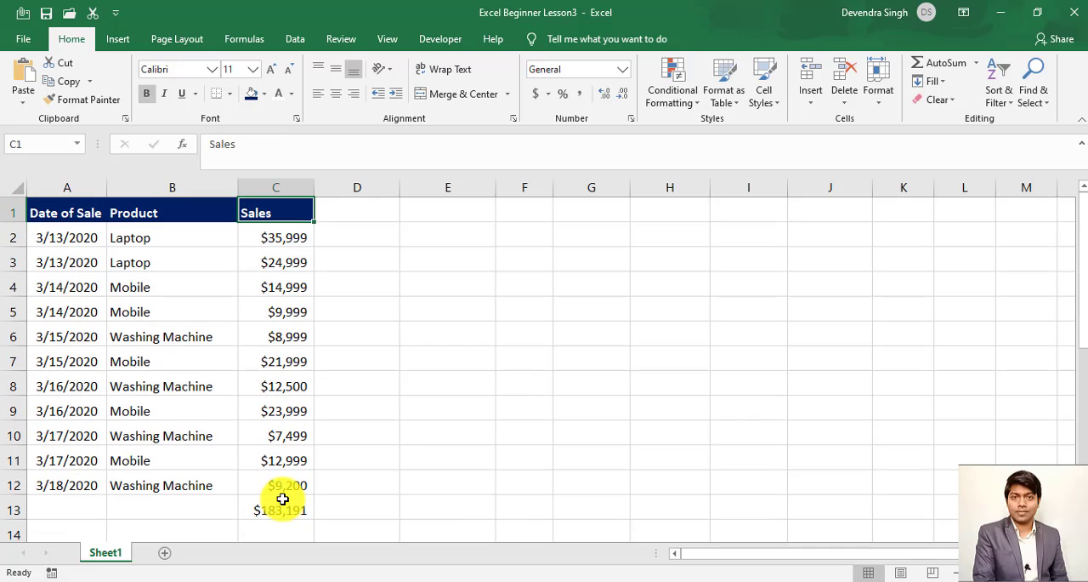
# - Enter the formula =C2+10 in cell D2, next to the first sales amount, and reselect that cell
pyautogui.press('Down')
pyautogui.press('Right')
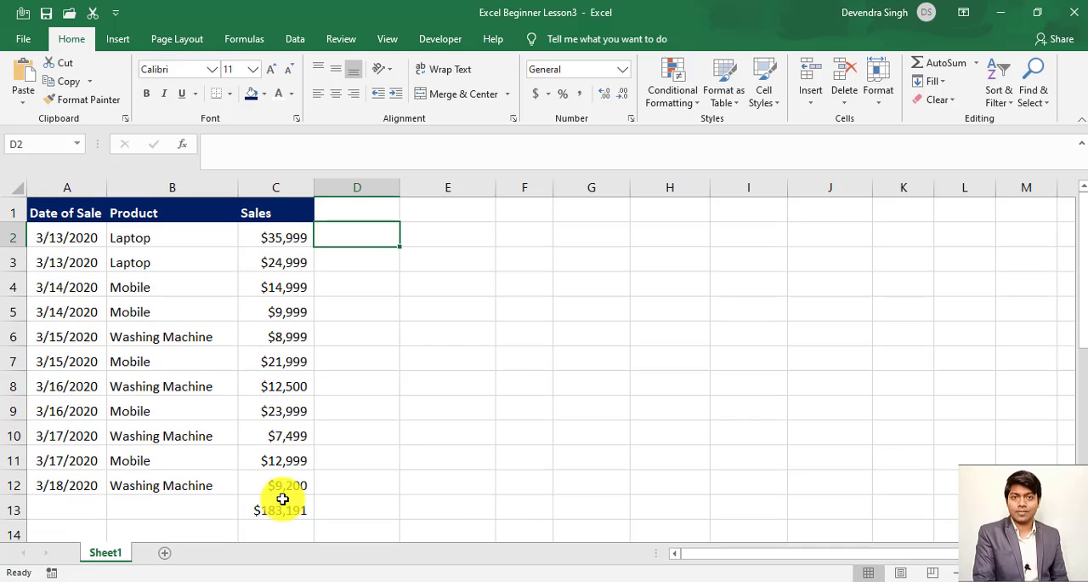
pyautogui.press('Left')
pyautogui.press('Right')
pyautogui.write('=')
pyautogui.press('Left')
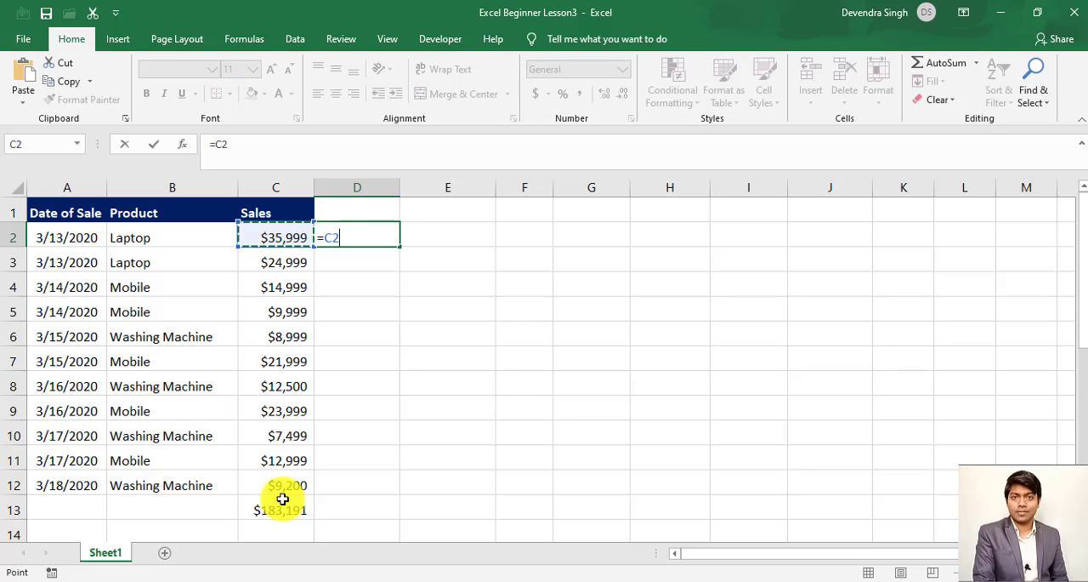
pyautogui.write('+10')
pyautogui.press('Return')
pyautogui.press('Up')
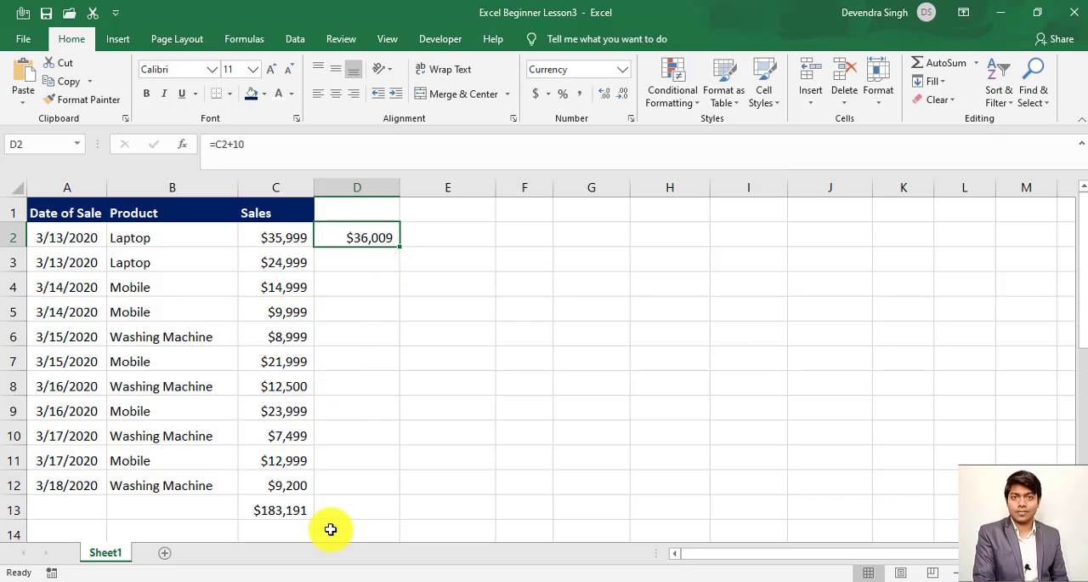
# - Fill the formula from D2 down into cell D3
pyautogui.click(369, 259)
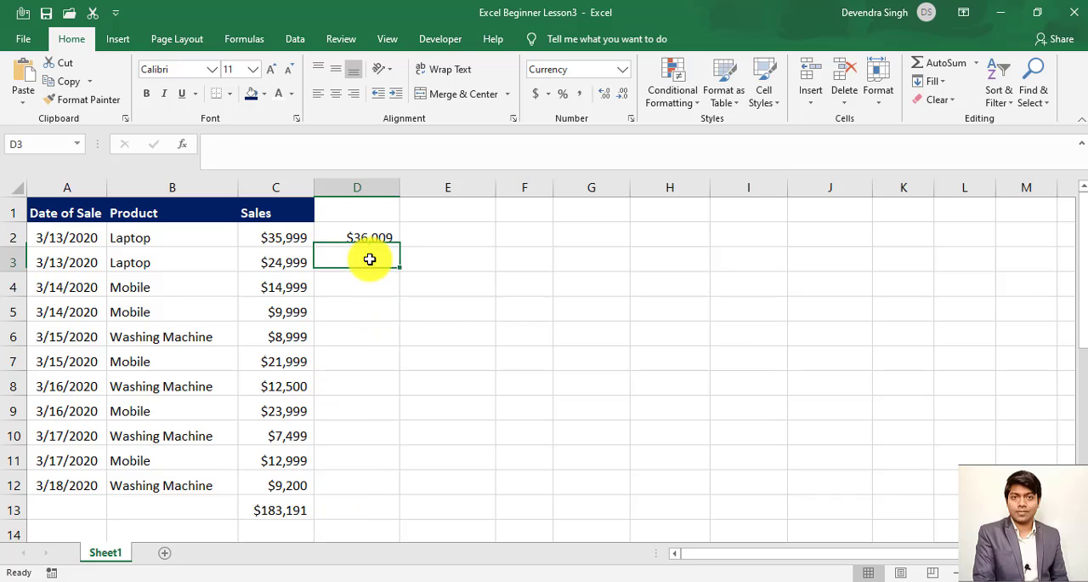
pyautogui.click(938, 82)
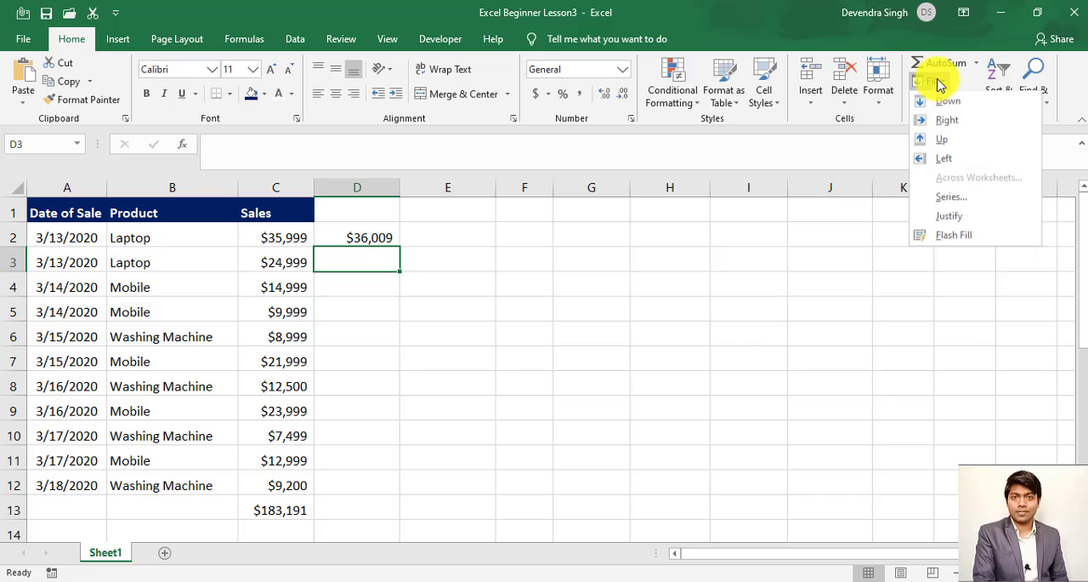
pyautogui.click(947, 104)
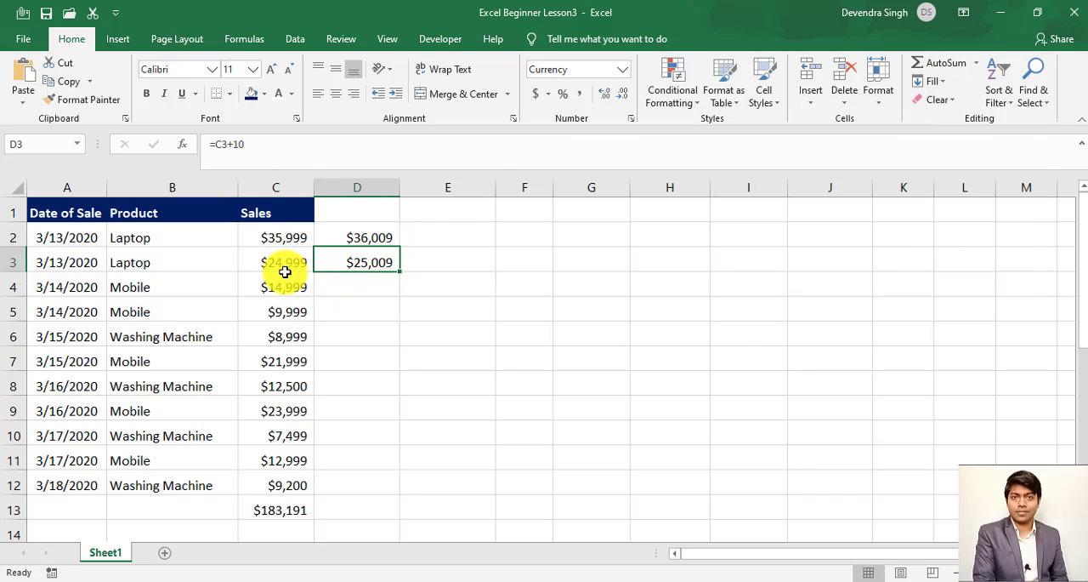
# - Fill the formula in D2 down through the range D2:D12 with the Fill Down command
pyautogui.click(352, 287)
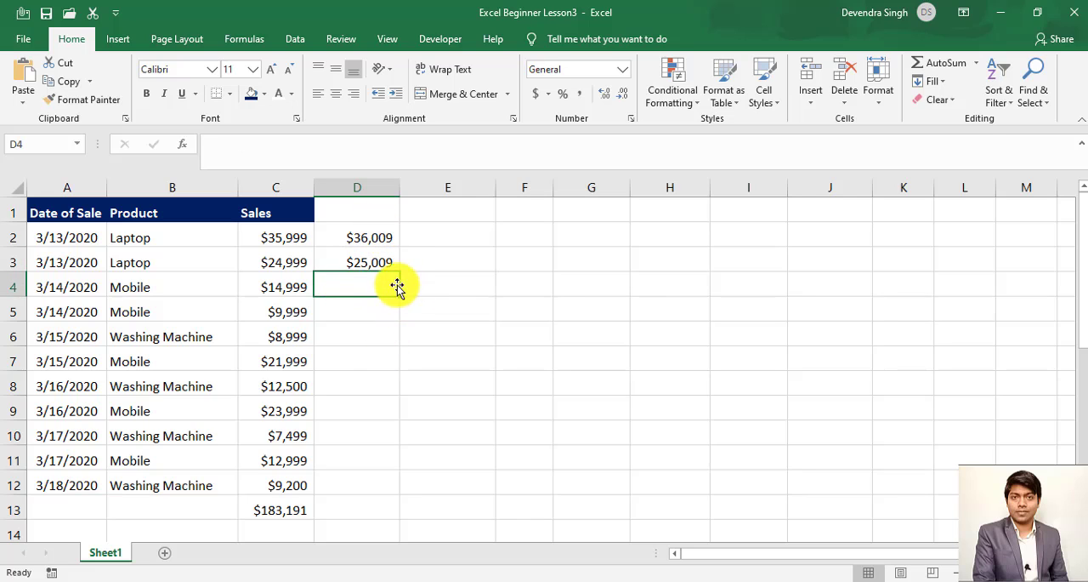
pyautogui.click(380, 241)
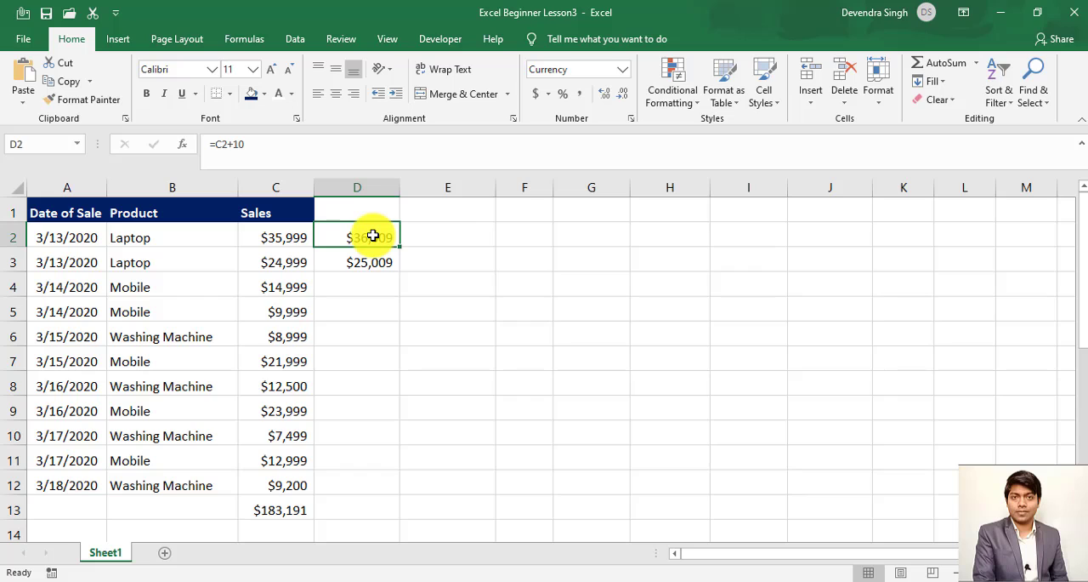
pyautogui.moveTo(372, 237); pyautogui.dragTo(352, 482)
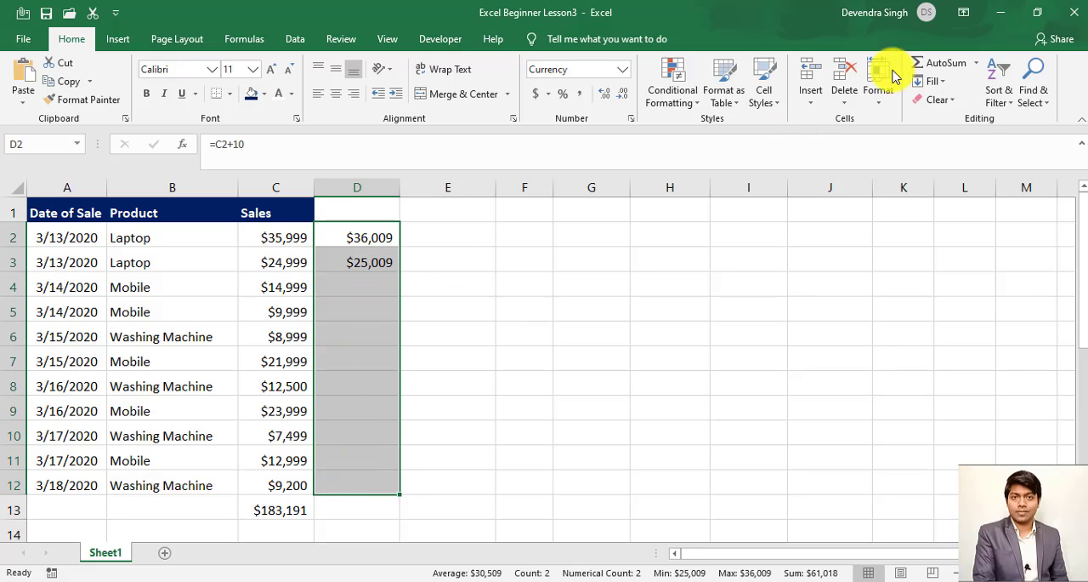
pyautogui.click(935, 81)
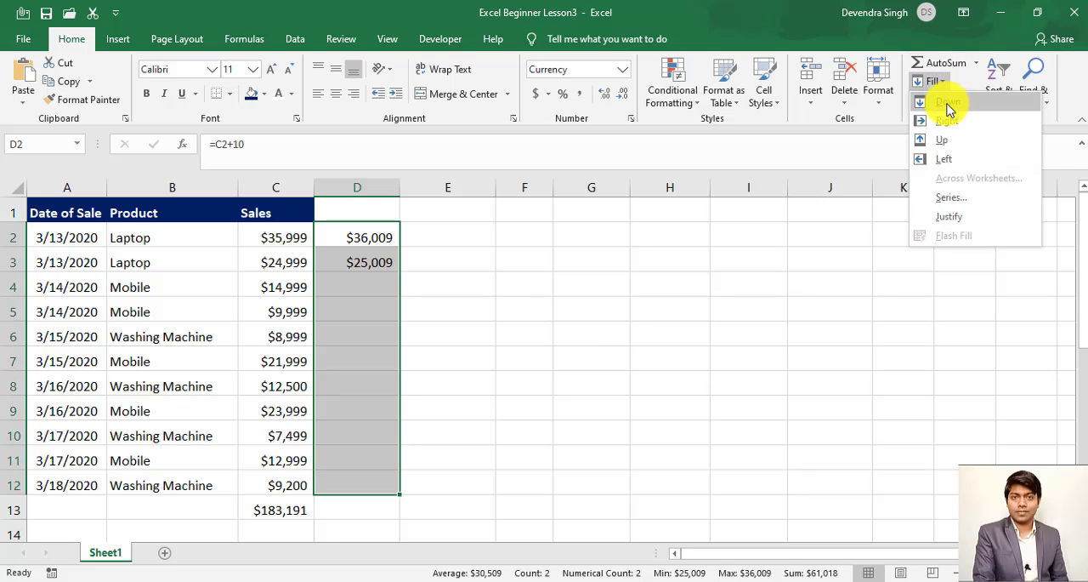
pyautogui.click(948, 102)
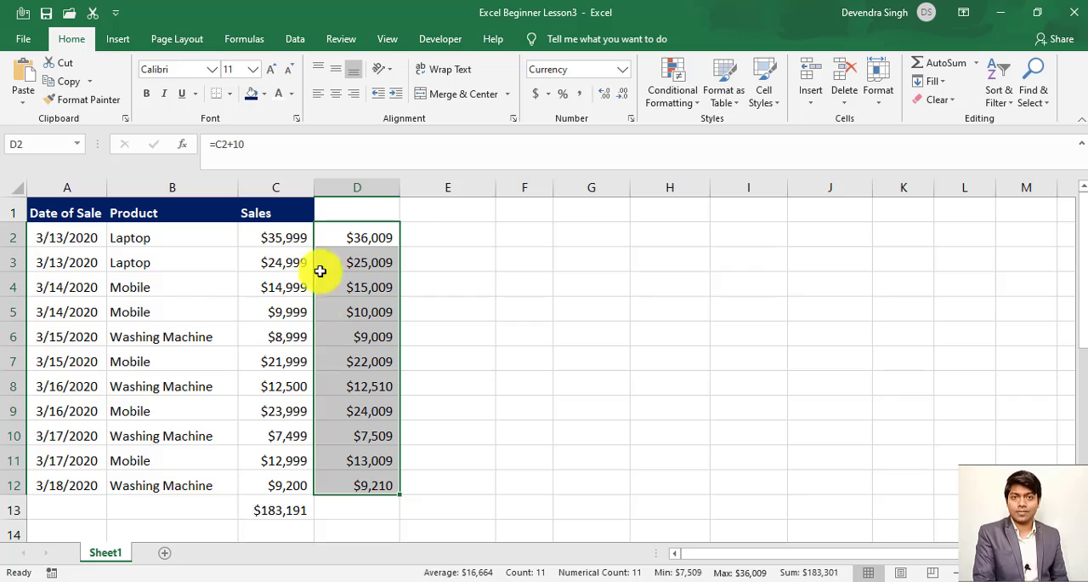
# - Undo the last fill and clear the remaining copied formula from cell D3
pyautogui.hotkey('ctrl', 'z')
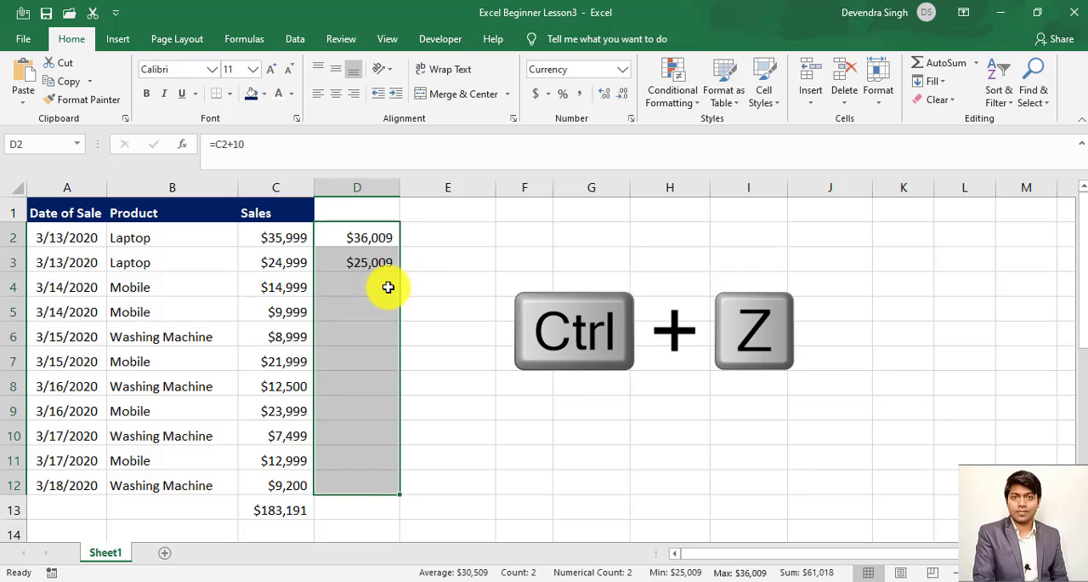
pyautogui.click(366, 260)
pyautogui.press('Delete')
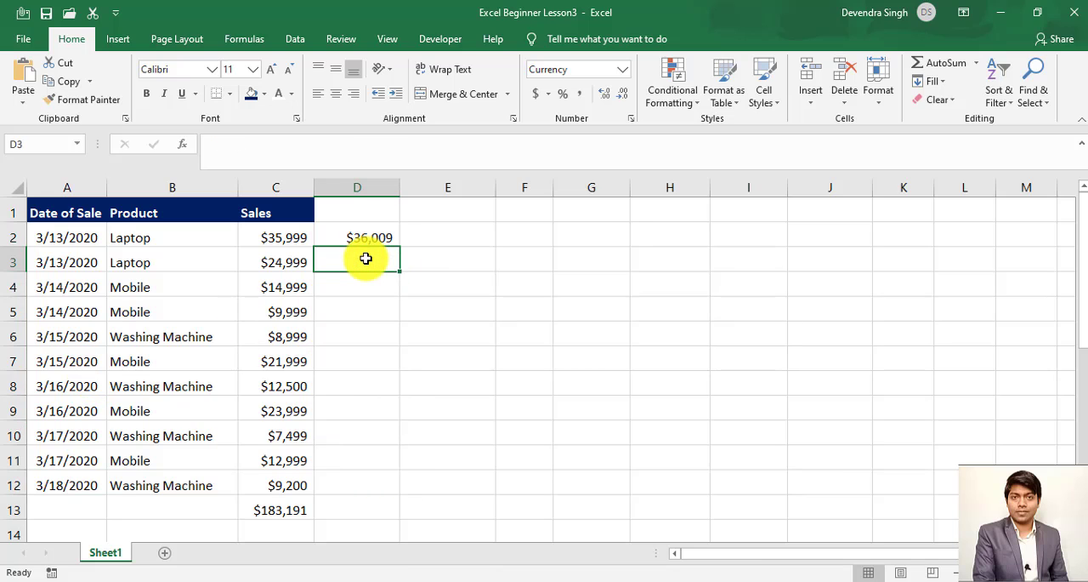
# - Select D2:D12, starting from the formula cell, and fill the formula down to the last sales row
pyautogui.press('Up')
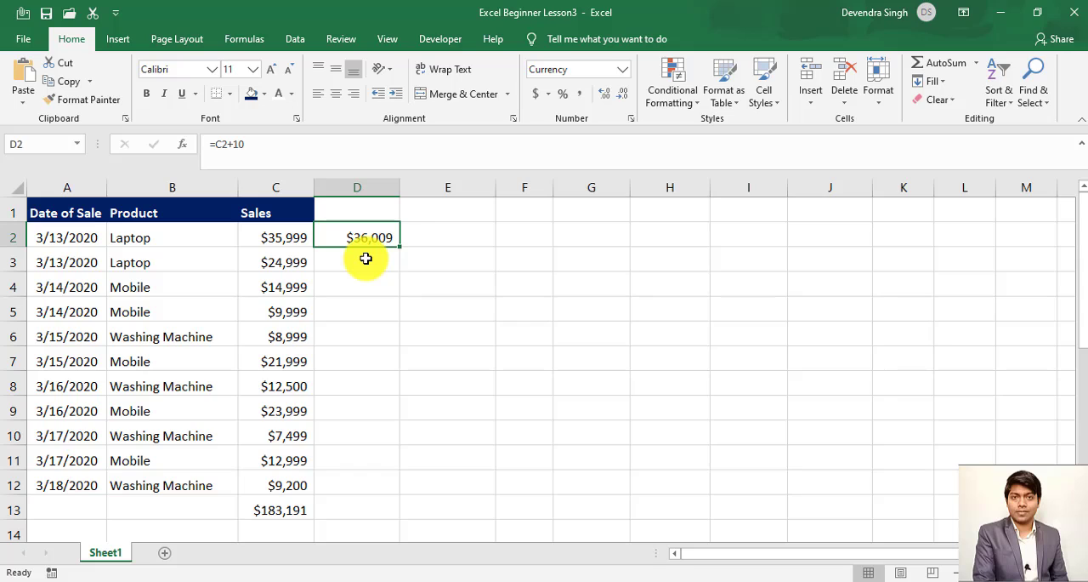
pyautogui.hotkey('shift', 'Down')
pyautogui.hotkey('shift', 'Down')
pyautogui.hotkey('shift', 'Down')
pyautogui.hotkey('shift', 'Down')
pyautogui.hotkey('shift', 'Down')
pyautogui.hotkey('shift', 'Down')
pyautogui.hotkey('shift', 'Down')
pyautogui.hotkey('shift', 'Down')
pyautogui.hotkey('shift', 'Down')
pyautogui.hotkey('shift', 'Down')
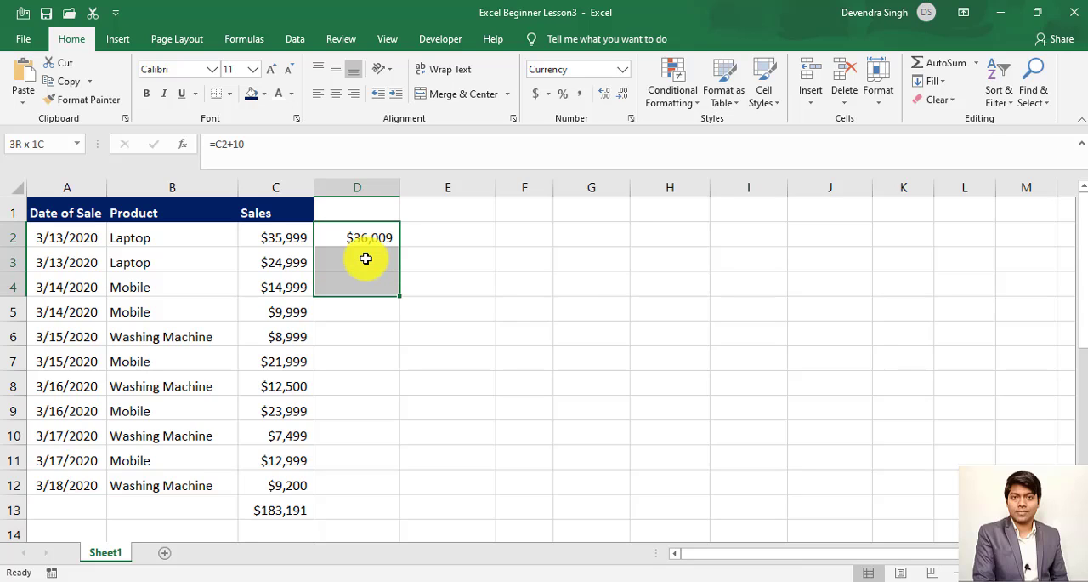
pyautogui.hotkey('shift', 'Down')
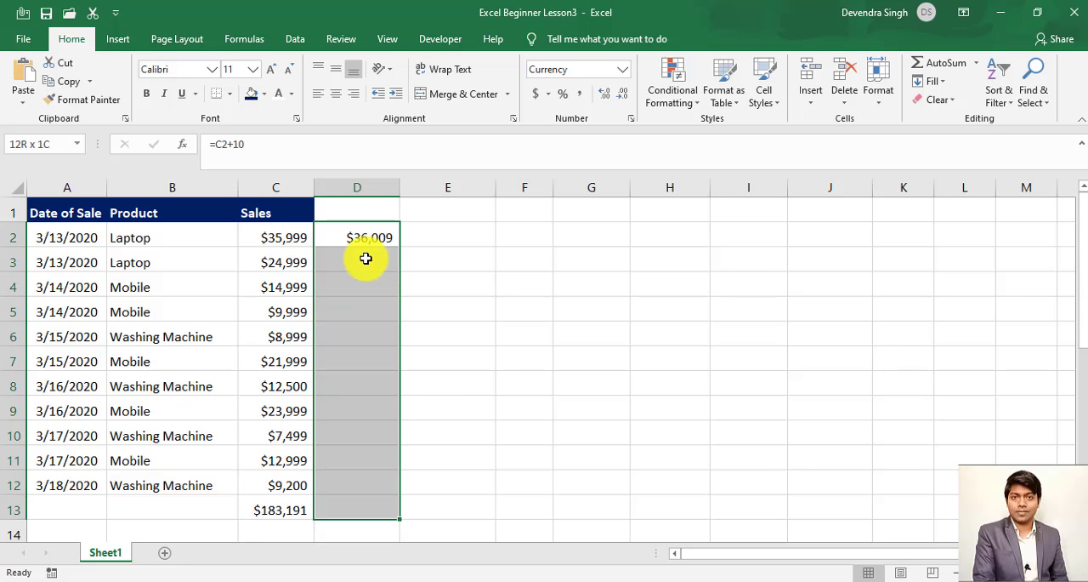
pyautogui.hotkey('shift', 'Up')
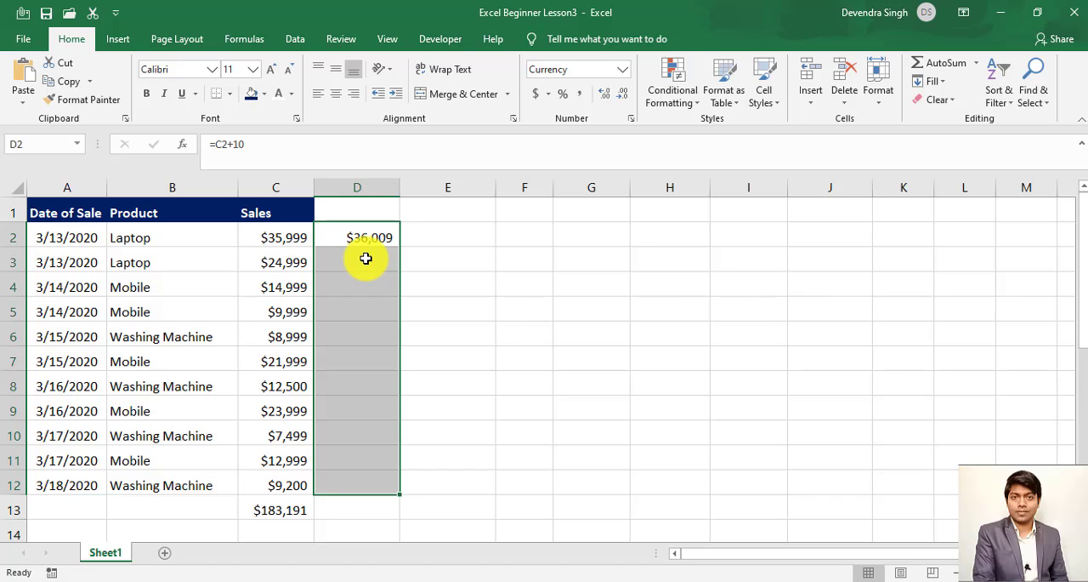
pyautogui.hotkey('ctrl', 'd')
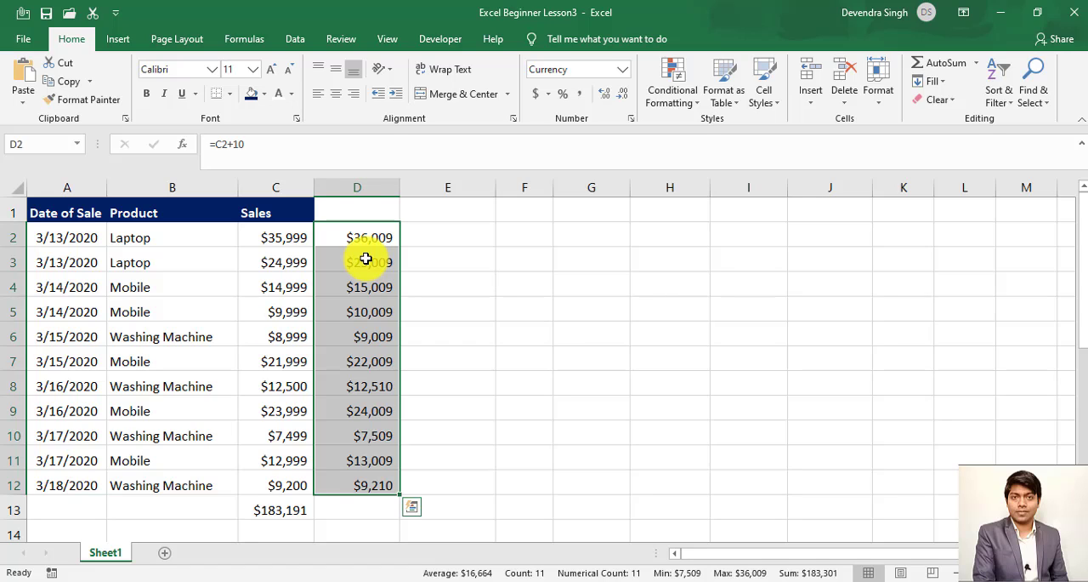
# - Undo the last fill and auto-fill the D2 formula down to D12 with the fill handle
pyautogui.press('Delete')
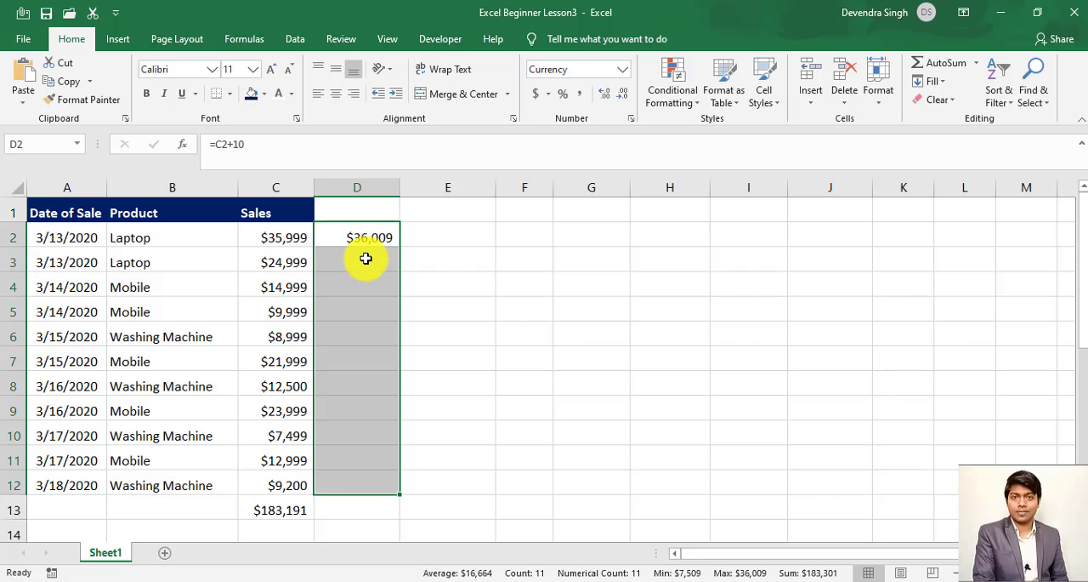
pyautogui.press('Up')
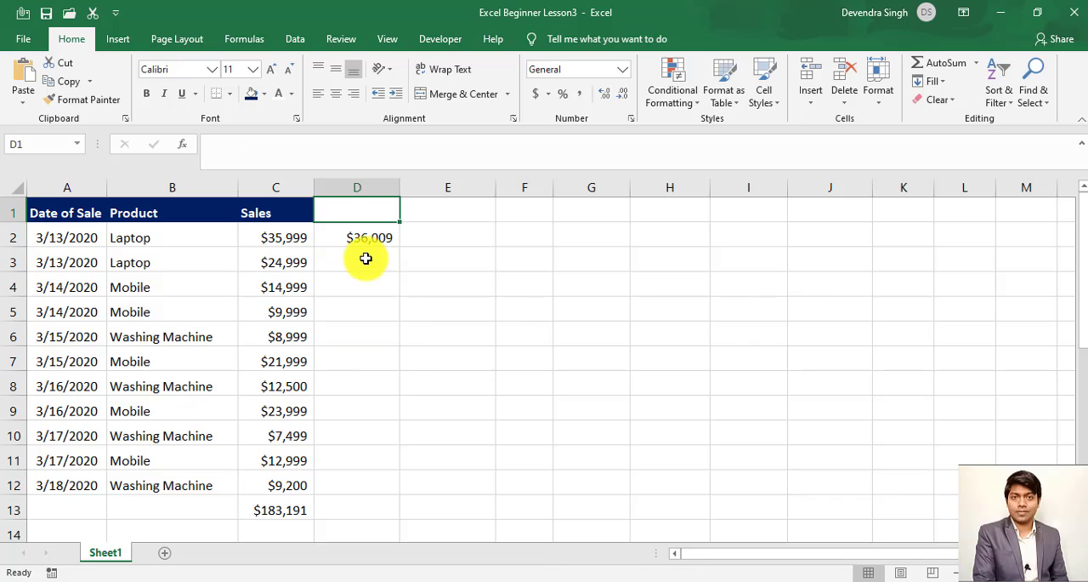
pyautogui.press('Down')
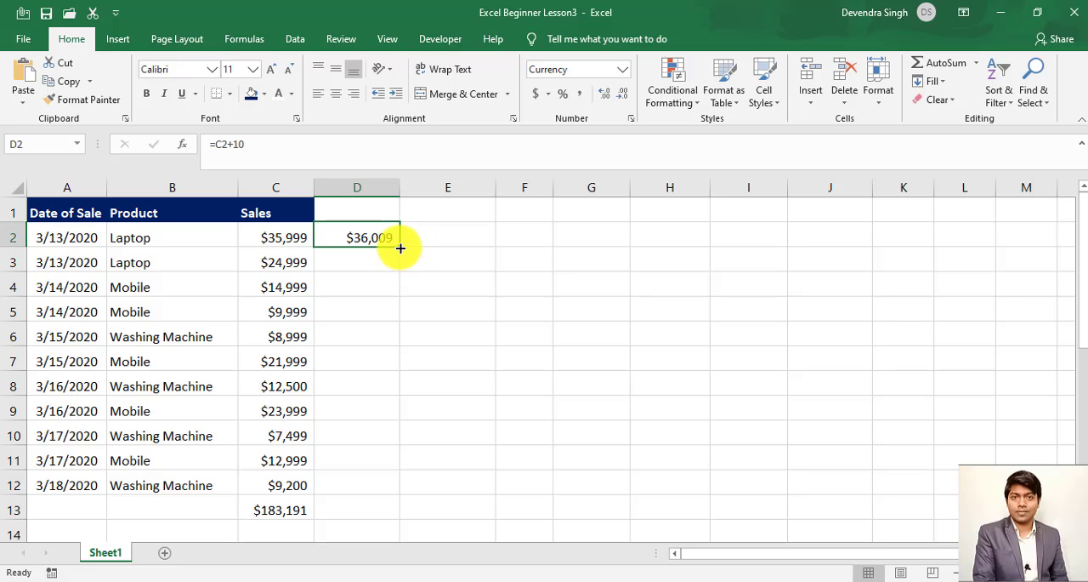
pyautogui.doubleClick(401, 248)
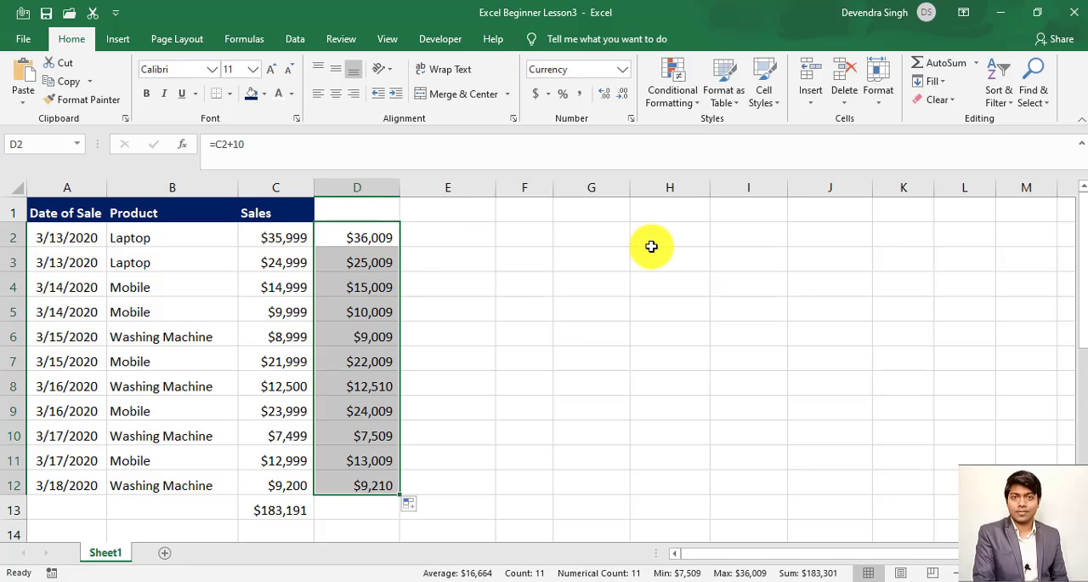
# - Fill the formula in D2 rightward across row 2 through cell L2
pyautogui.hotkey('shift', 'Up')
pyautogui.hotkey('shift', 'Up')
pyautogui.hotkey('shift', 'Up')
pyautogui.hotkey('shift', 'Up')
pyautogui.hotkey('shift', 'Up')
pyautogui.hotkey('shift', 'Up')
pyautogui.hotkey('shift', 'Up')
pyautogui.hotkey('shift', 'Up')
pyautogui.hotkey('shift', 'Up')
pyautogui.hotkey('shift', 'Up')
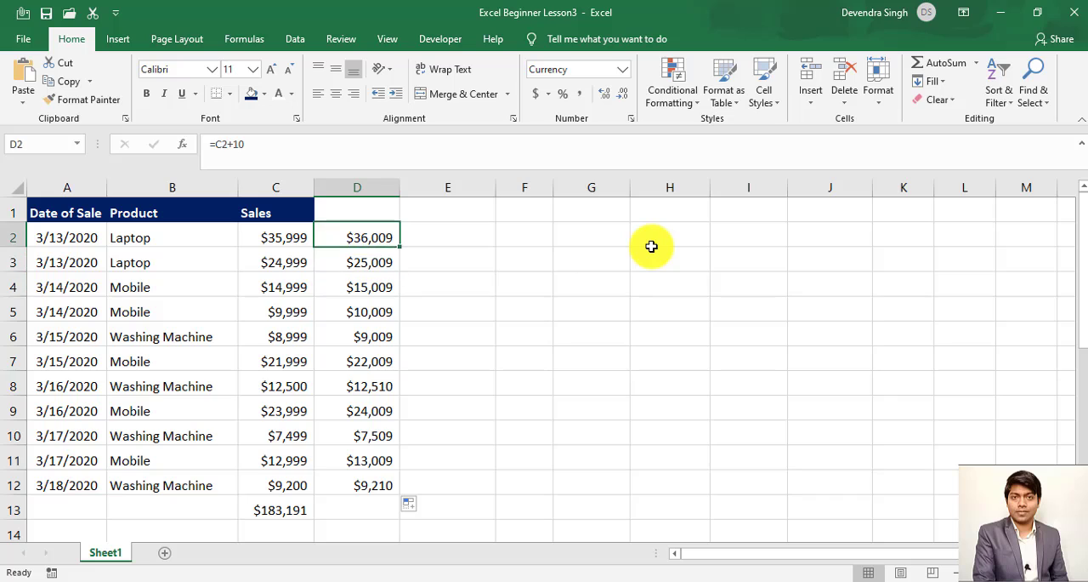
pyautogui.press('Right')
pyautogui.press('Right')
pyautogui.press('Right')
pyautogui.press('Right')
pyautogui.press('Right')
pyautogui.press('Right')
pyautogui.press('Left')
pyautogui.press('Left')
pyautogui.press('Left')
pyautogui.press('Left')
pyautogui.press('Left')
pyautogui.press('Left')
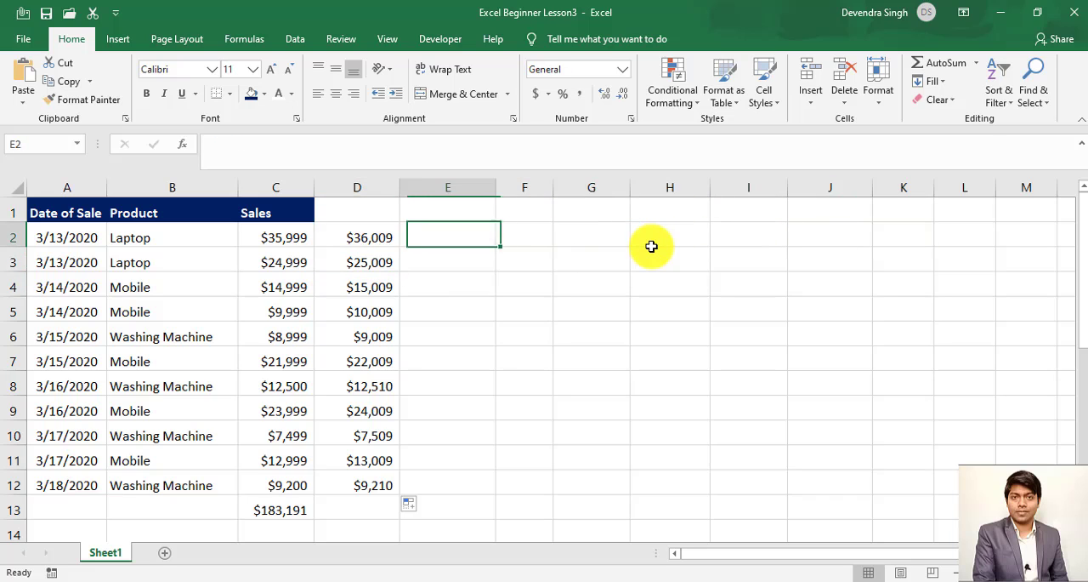
pyautogui.hotkey('shift', 'Right')
pyautogui.hotkey('shift', 'Right')
pyautogui.hotkey('shift', 'Right')
pyautogui.hotkey('shift', 'Right')
pyautogui.hotkey('shift', 'Right')
pyautogui.hotkey('shift', 'Right')
pyautogui.hotkey('shift', 'Right')
pyautogui.hotkey('shift', 'Right')
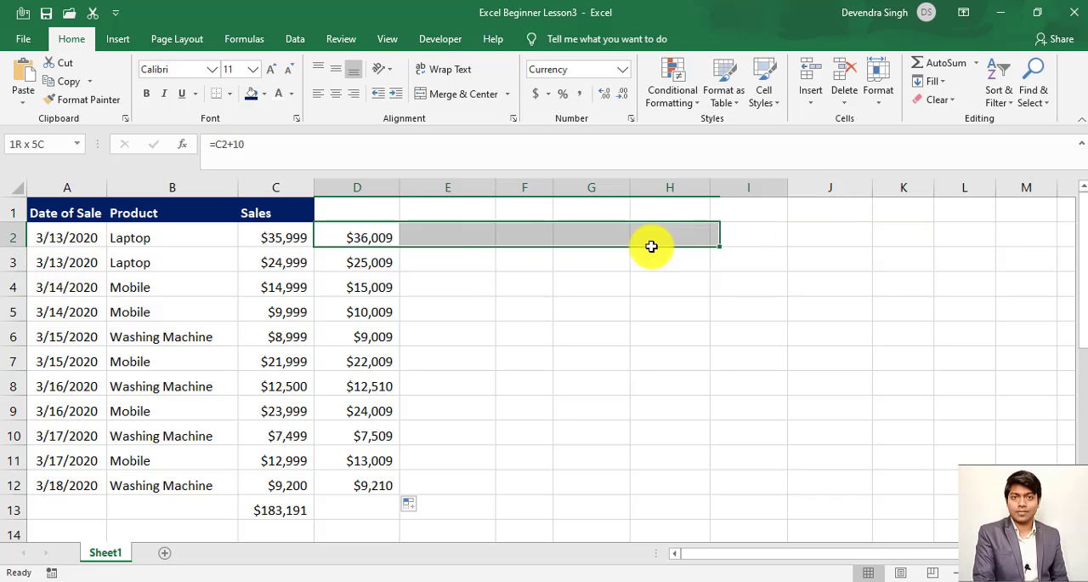
pyautogui.click(932, 80)
pyautogui.click(944, 120)
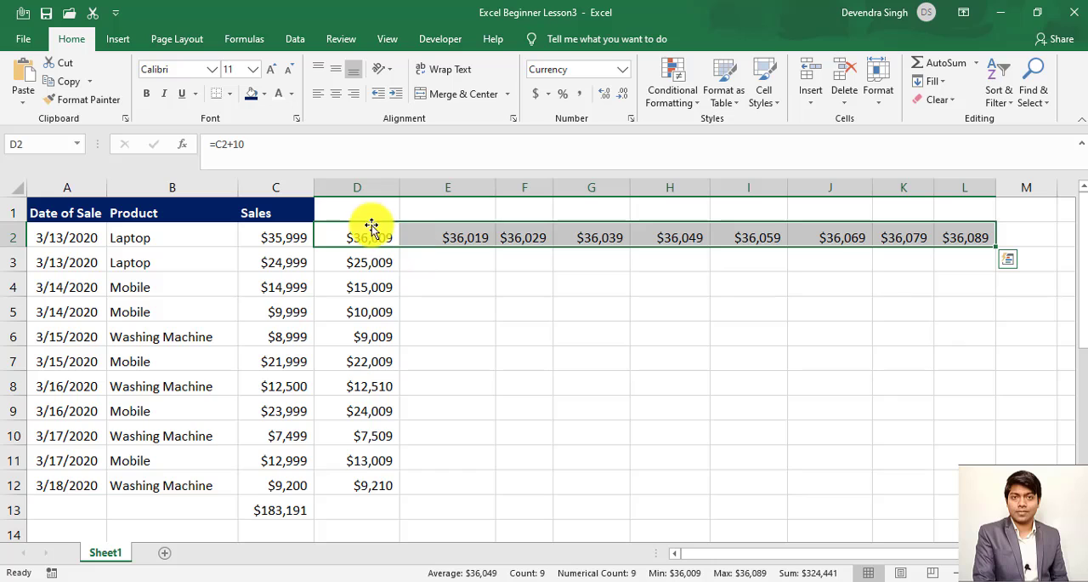
# - Enter the value 584 in the empty cell G9
pyautogui.click(383, 502)
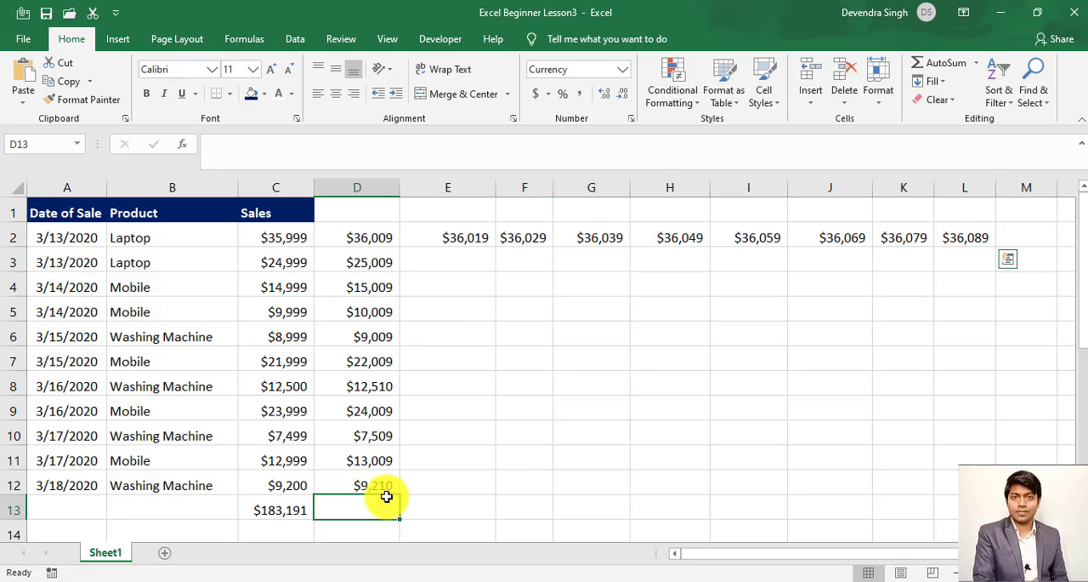
pyautogui.click(629, 420)
pyautogui.write('584')
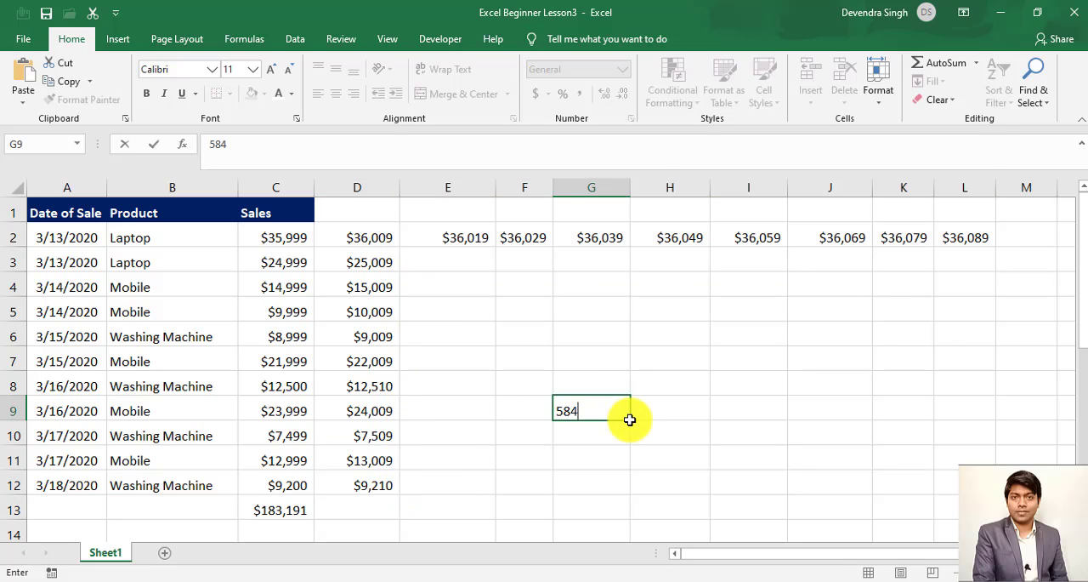
pyautogui.press('Return')
# - Fill the value in G9 upward through cell G5
pyautogui.click(629, 419)
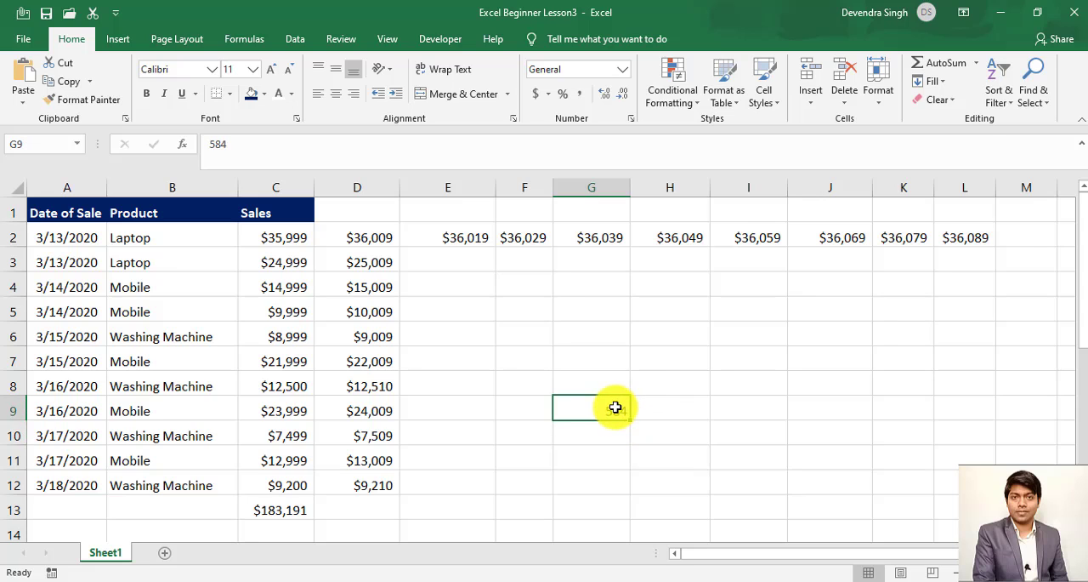
pyautogui.moveTo(612, 405); pyautogui.dragTo(604, 313)
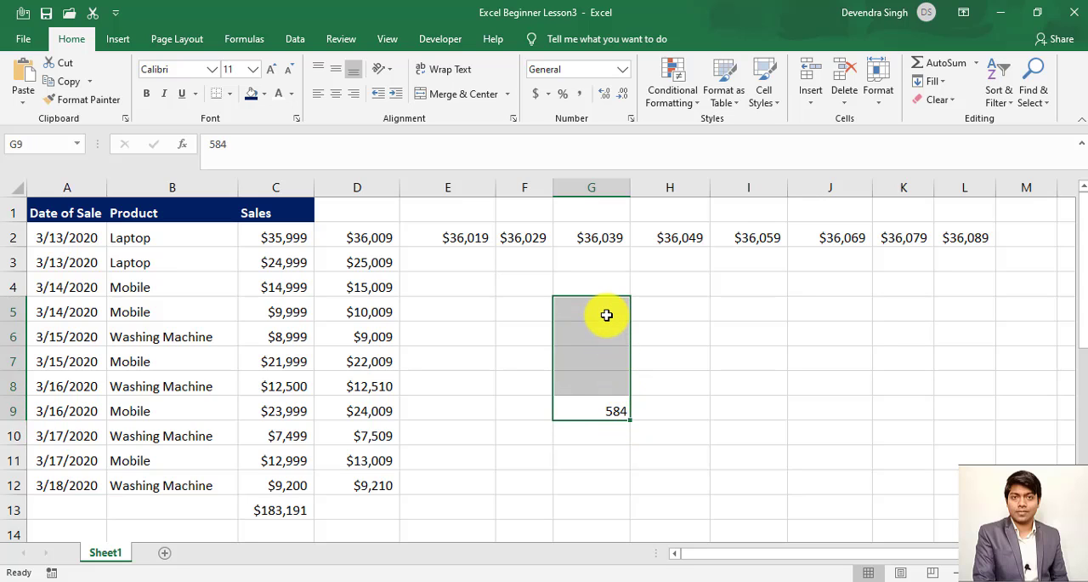
pyautogui.click(942, 82)
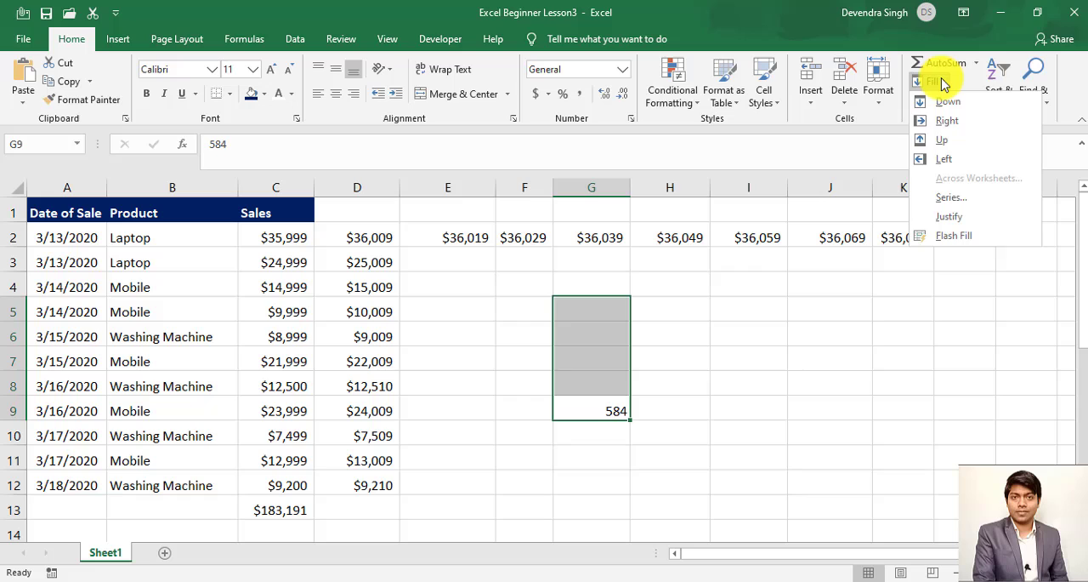
pyautogui.click(942, 145)
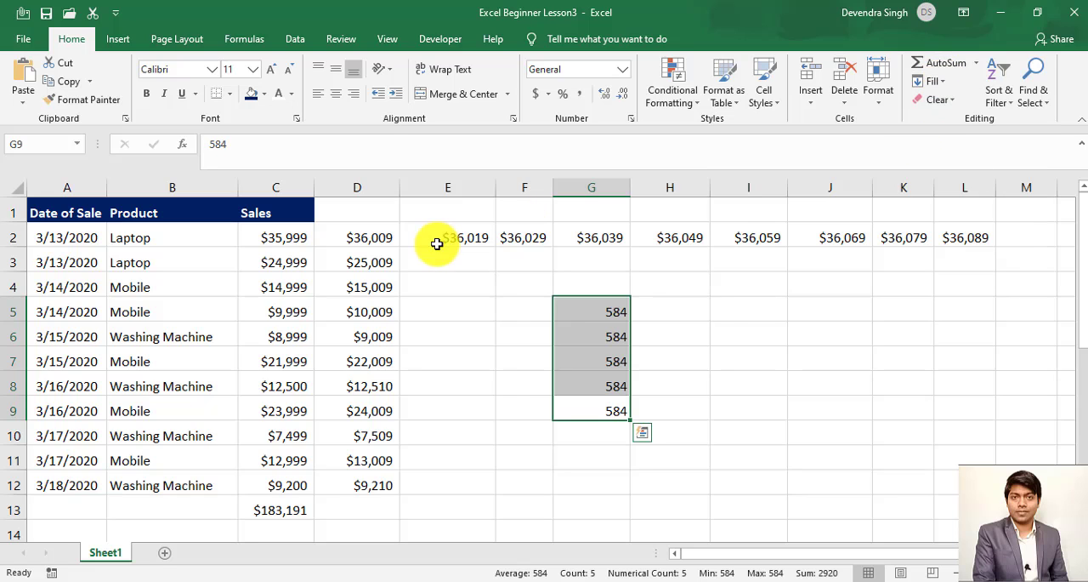
pyautogui.moveTo(611, 415); pyautogui.dragTo(607, 485)
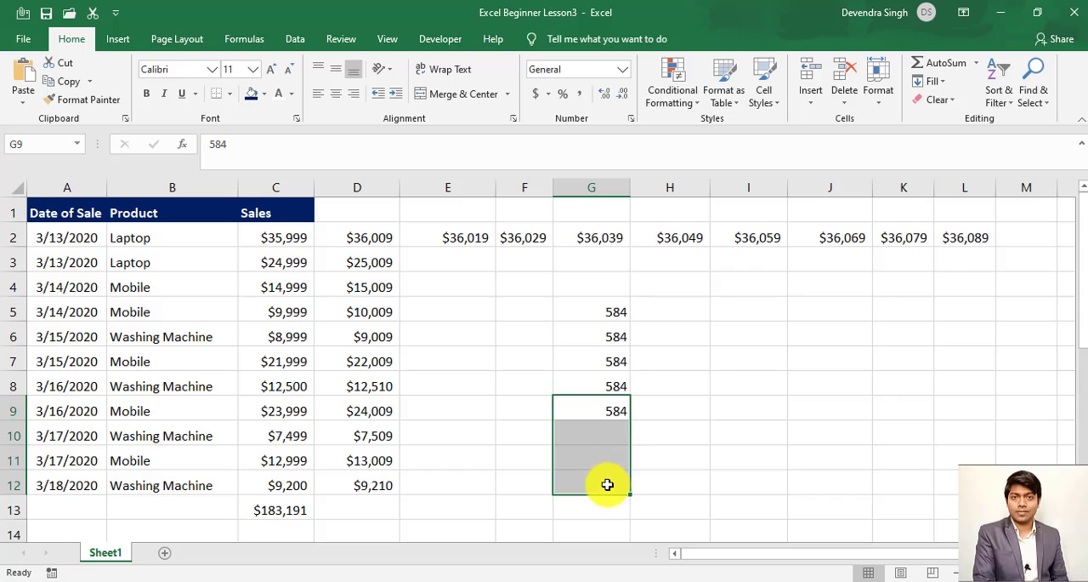
pyautogui.click(934, 83)
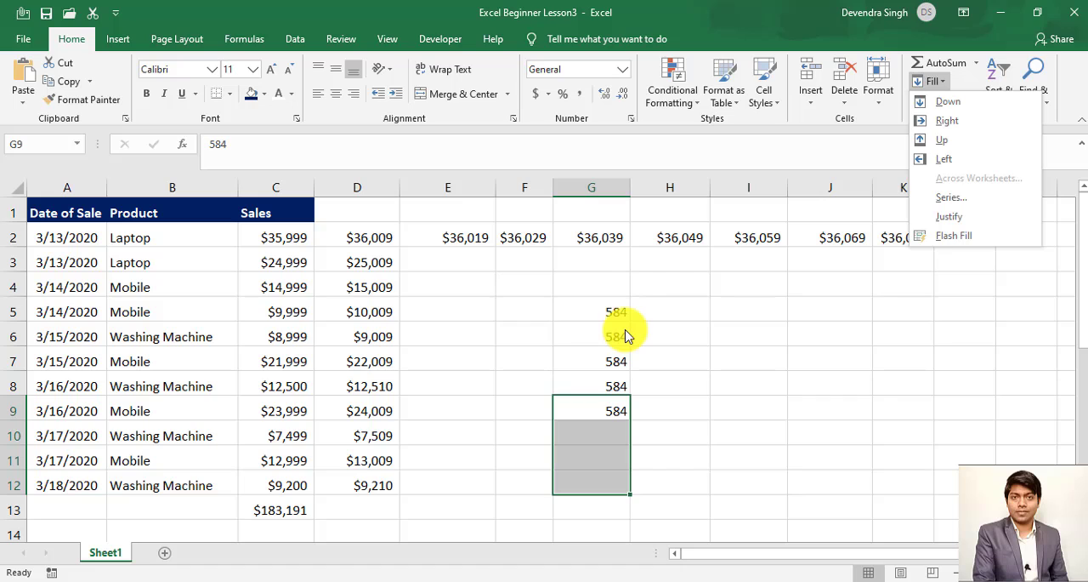
pyautogui.click(449, 243)
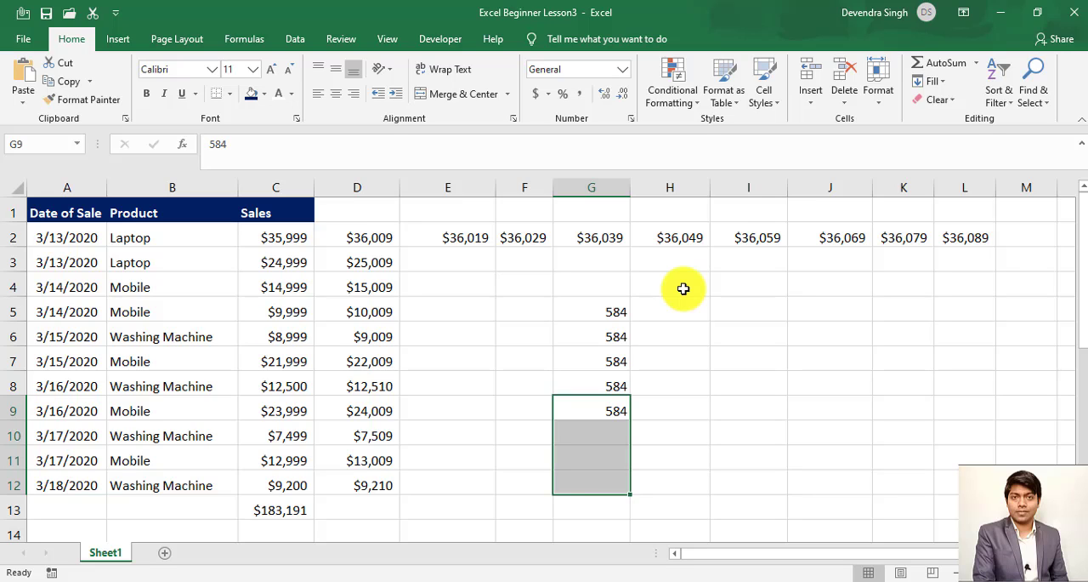
# - Fill the formula in D3 rightward across row 3 through cell L3
pyautogui.click(438, 239)
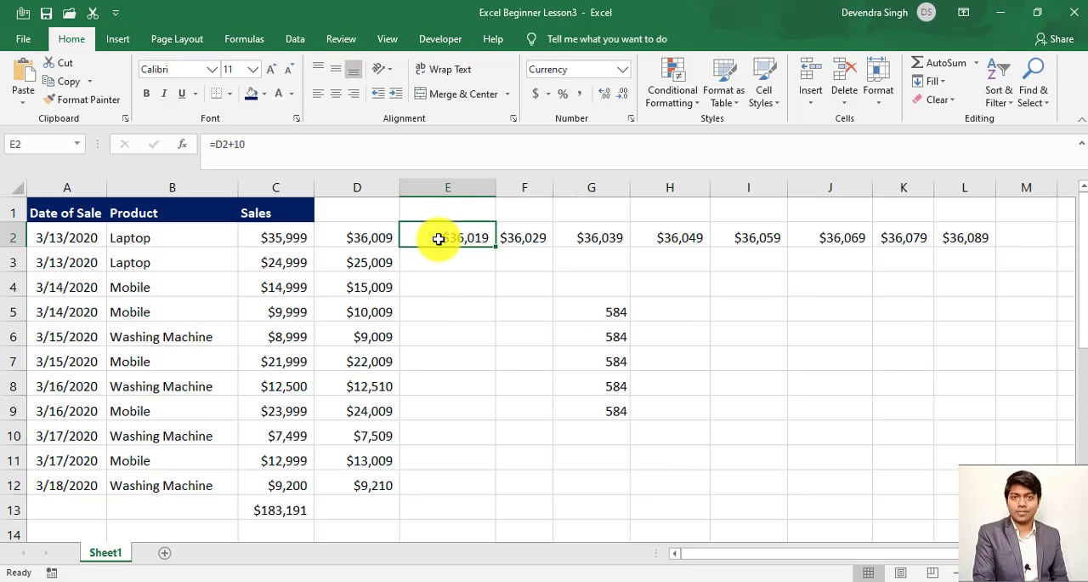
pyautogui.press('Return')
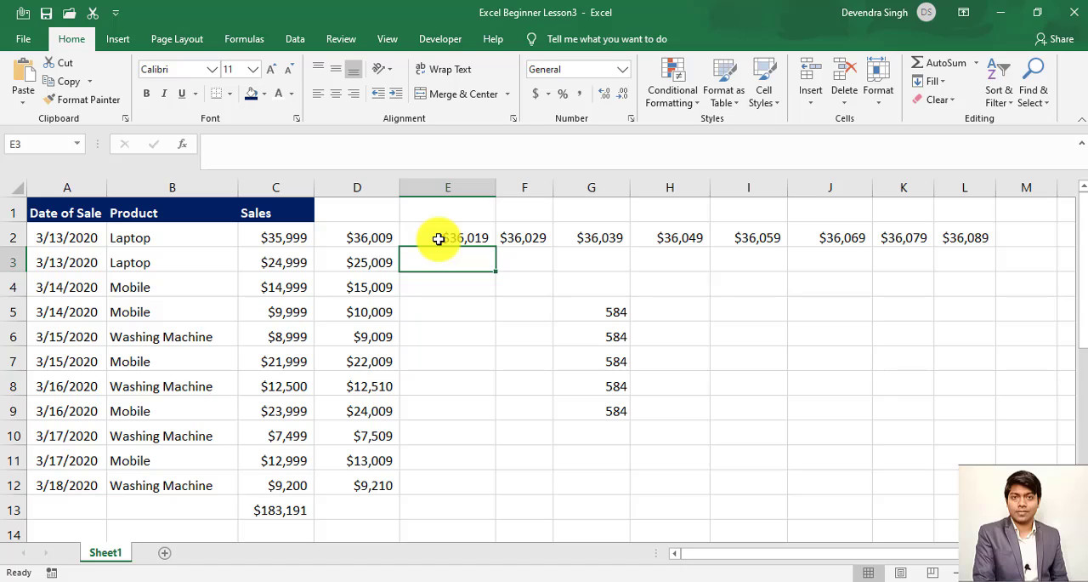
pyautogui.press('Left')
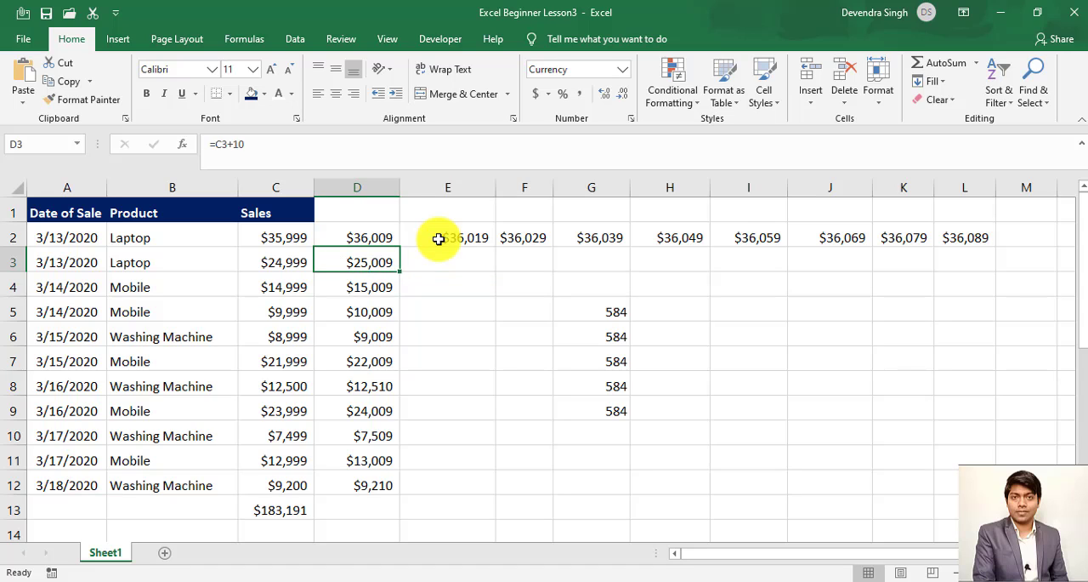
pyautogui.hotkey('shift', 'Right')
pyautogui.hotkey('shift', 'Right')
pyautogui.hotkey('shift', 'Right')
pyautogui.hotkey('shift', 'Right')
pyautogui.hotkey('shift', 'Right')
pyautogui.hotkey('shift', 'Right')
pyautogui.hotkey('shift', 'Right')
pyautogui.hotkey('shift', 'Right')
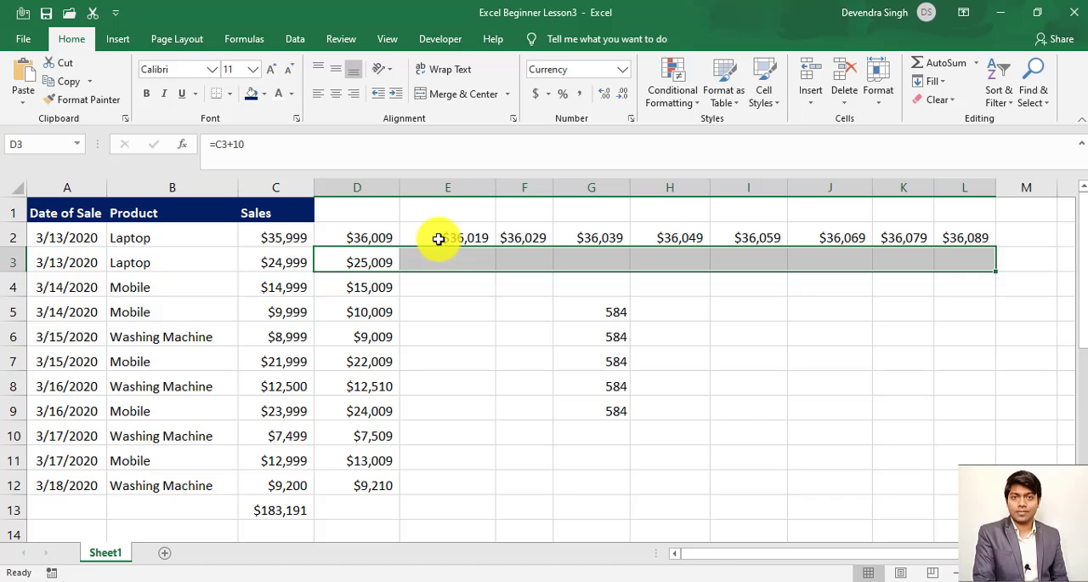
pyautogui.hotkey('ctrl', 'r')
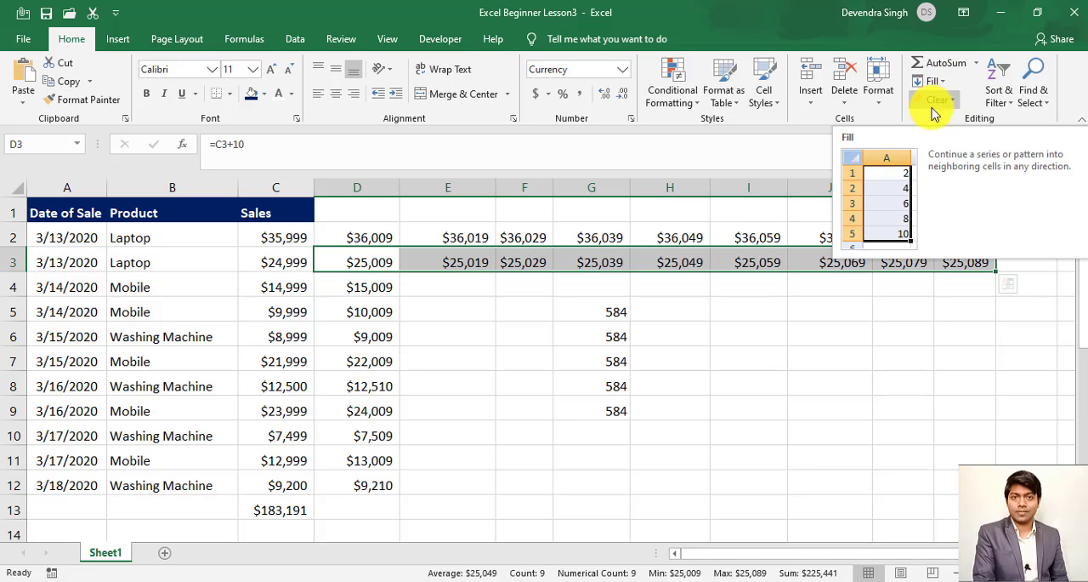
pyautogui.click(946, 84)
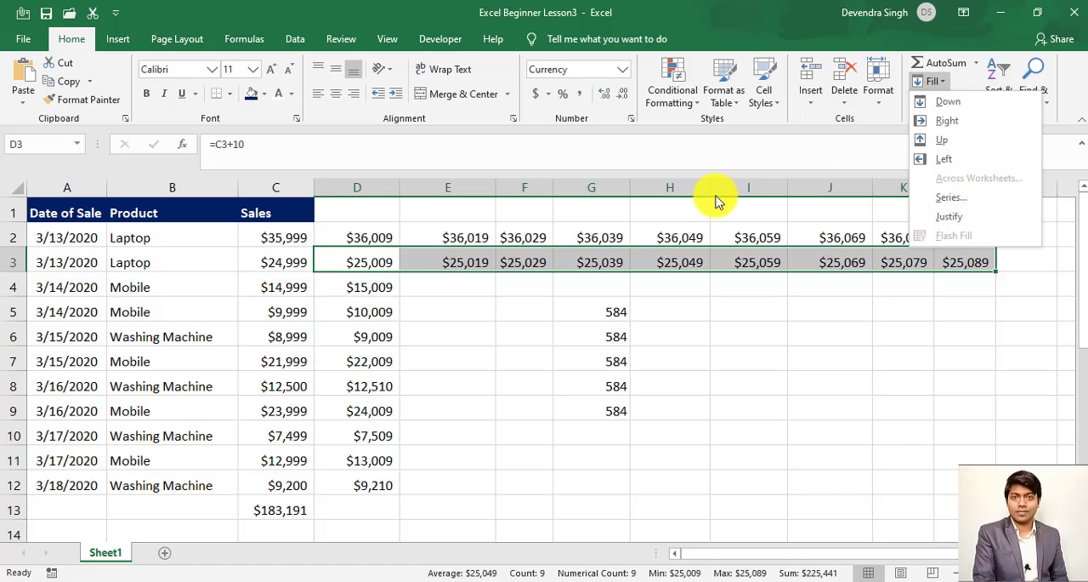
pyautogui.click(560, 350)
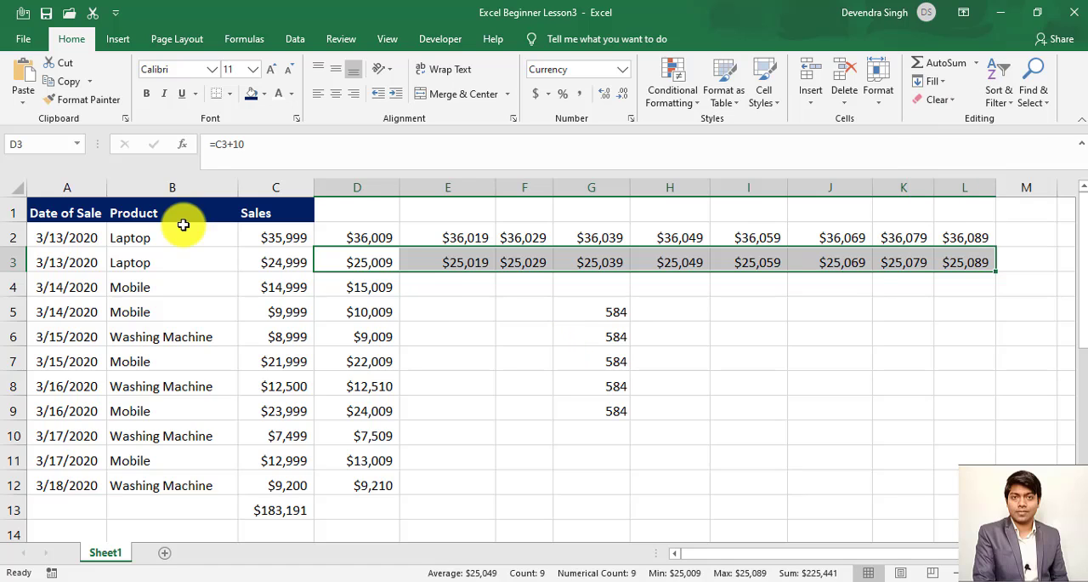
pyautogui.click(89, 229)
pyautogui.press('Up')
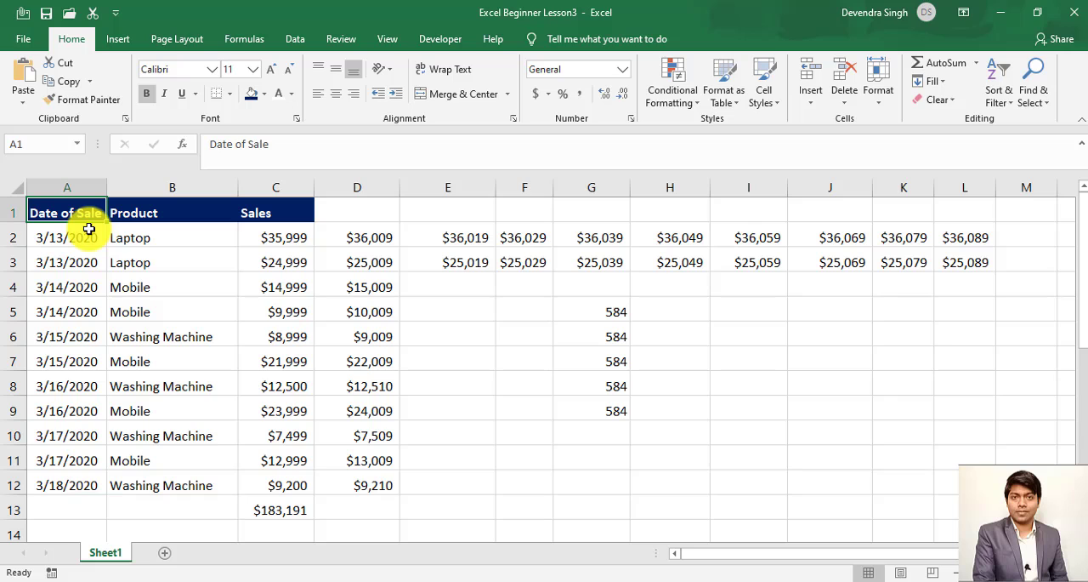
pyautogui.hotkey('ctrl', 'shift', 'Right')
pyautogui.hotkey('ctrl', 'shift', 'Down')
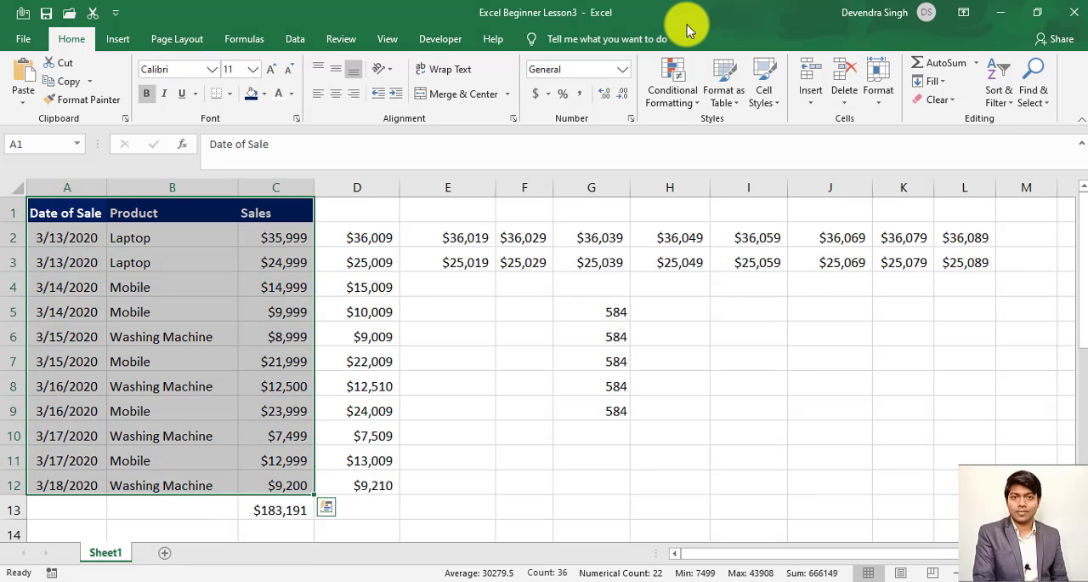
pyautogui.click(932, 81)
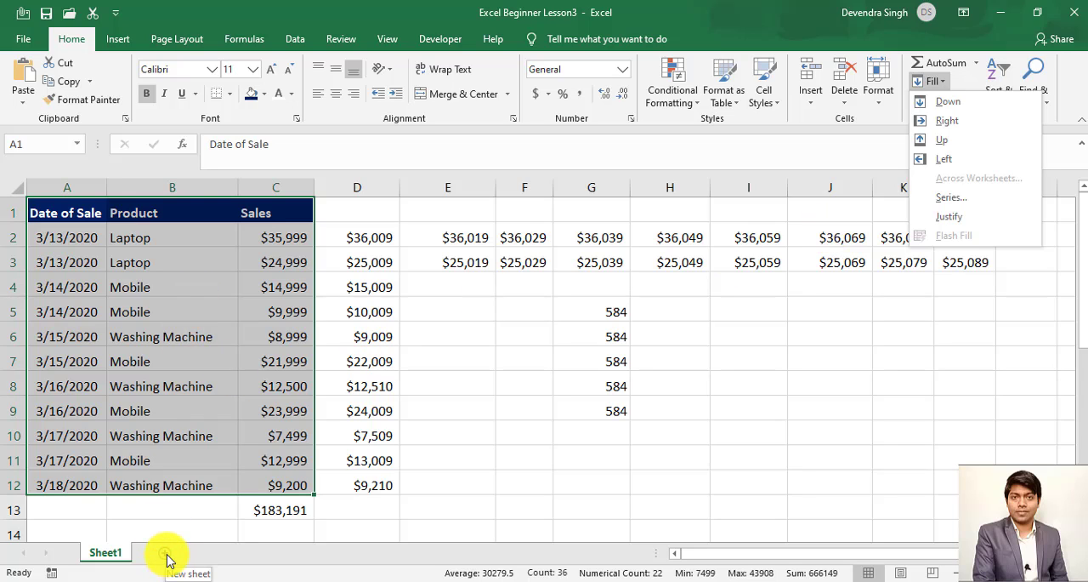
pyautogui.click(167, 559)
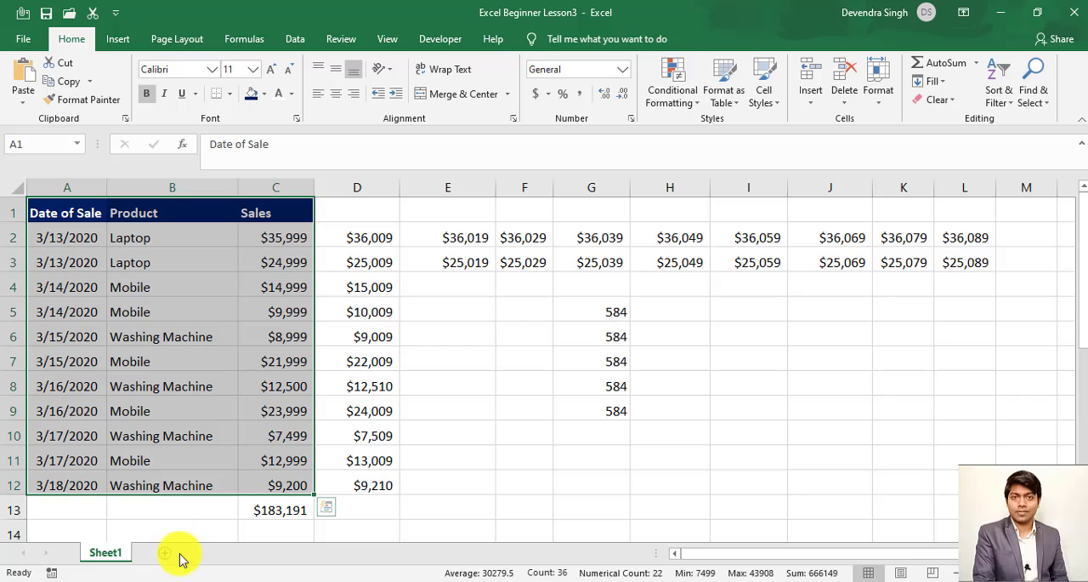
# - Add three new blank worksheets to the workbook
pyautogui.click(167, 554)
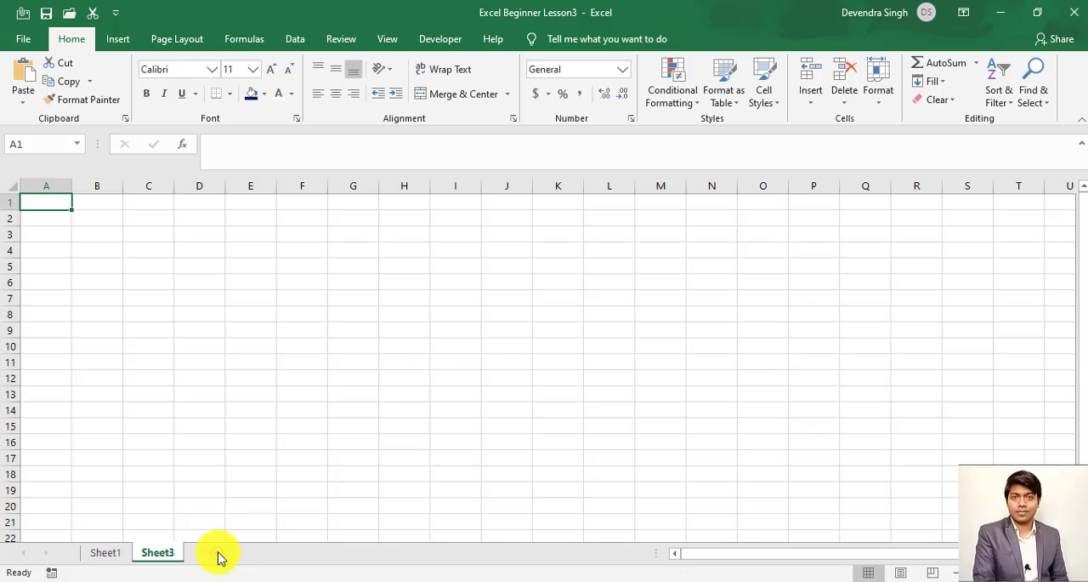
pyautogui.click(249, 553)
pyautogui.click(267, 553)
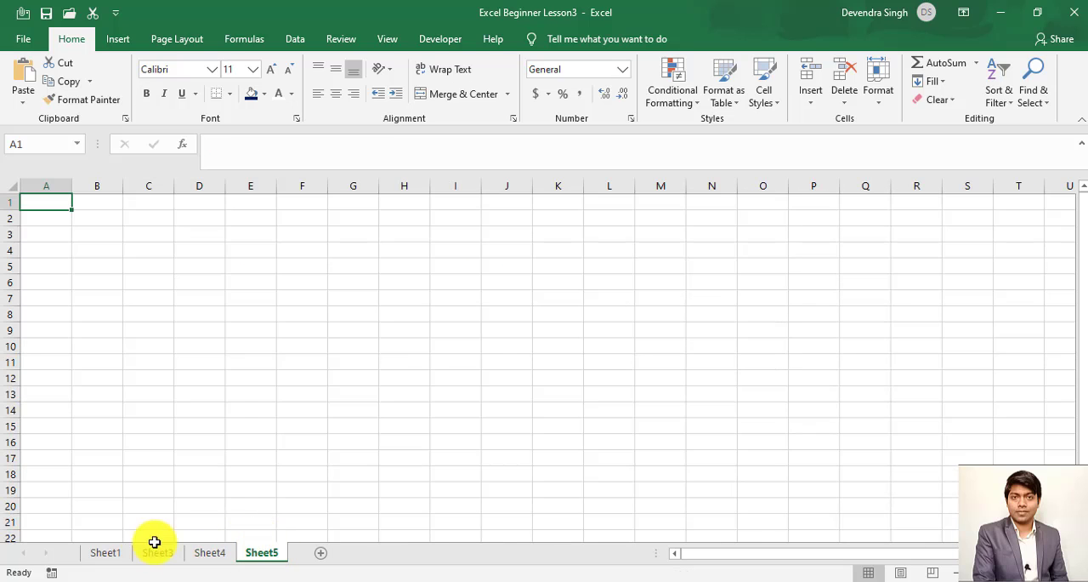
# - Select the sales table A1:C12 on Sheet1 and group Sheet1 with Sheet3, Sheet4 and Sheet5
pyautogui.click(111, 552)
pyautogui.click(93, 202)
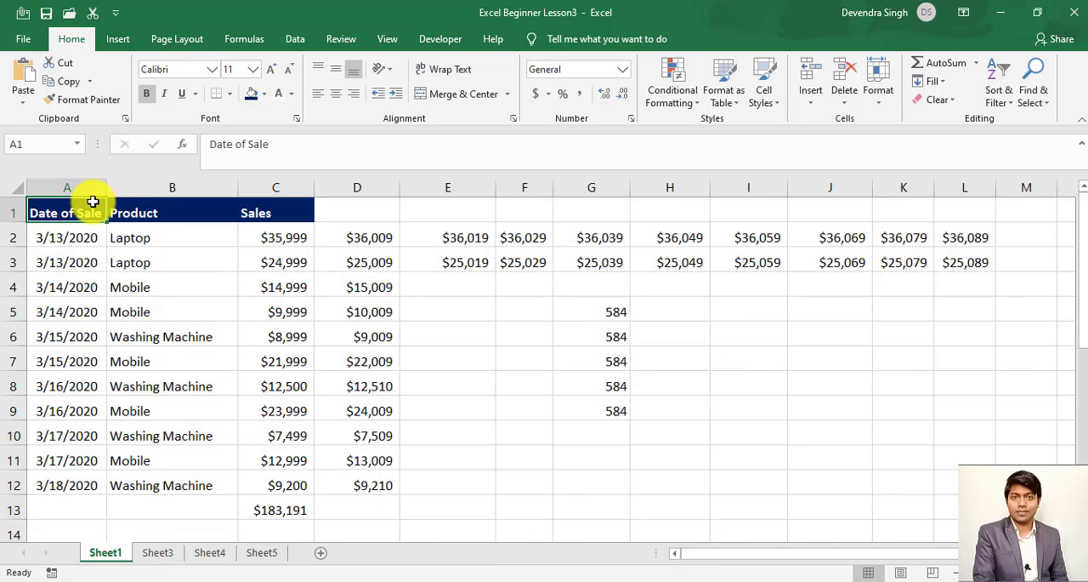
pyautogui.hotkey('ctrl', 'shift', 'Down')
pyautogui.hotkey('ctrl', 'shift', 'Right')
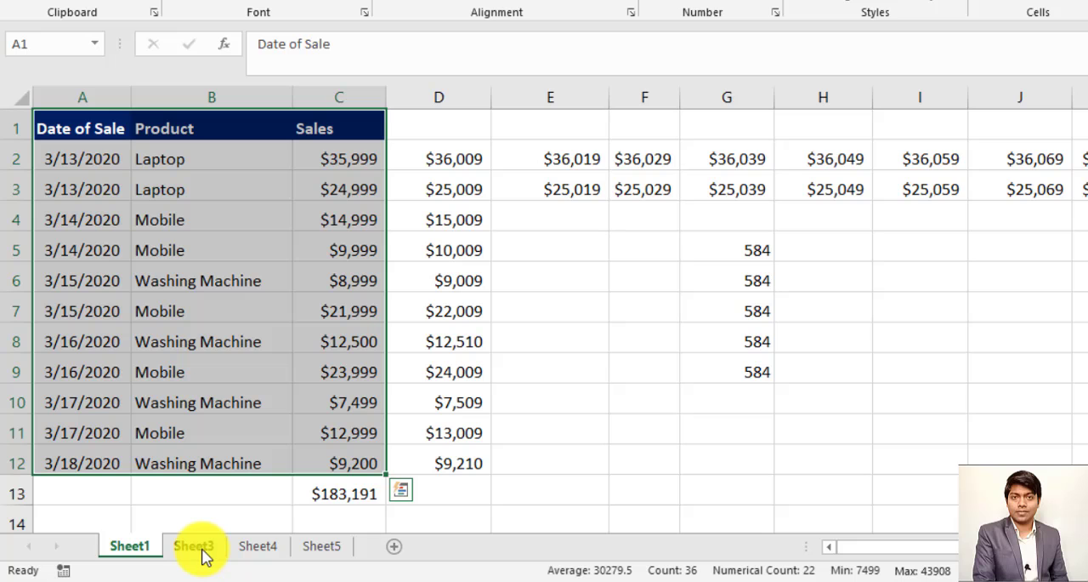
pyautogui.keyDown('ctrl'); pyautogui.click(200, 547); pyautogui.keyUp('ctrl')
pyautogui.keyDown('ctrl'); pyautogui.click(255, 545); pyautogui.keyUp('ctrl')
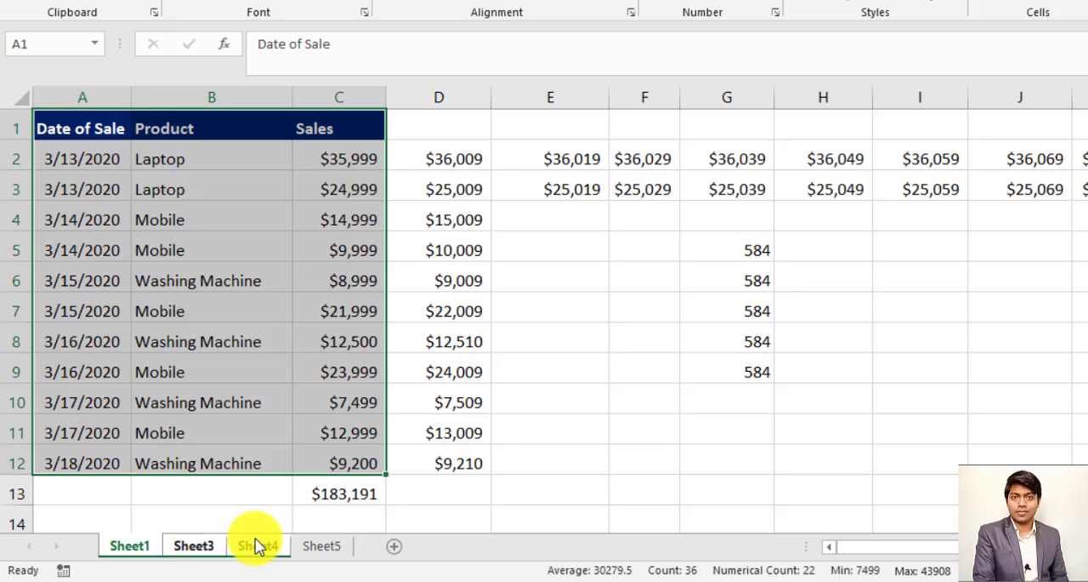
pyautogui.keyDown('ctrl'); pyautogui.click(322, 548); pyautogui.keyUp('ctrl')
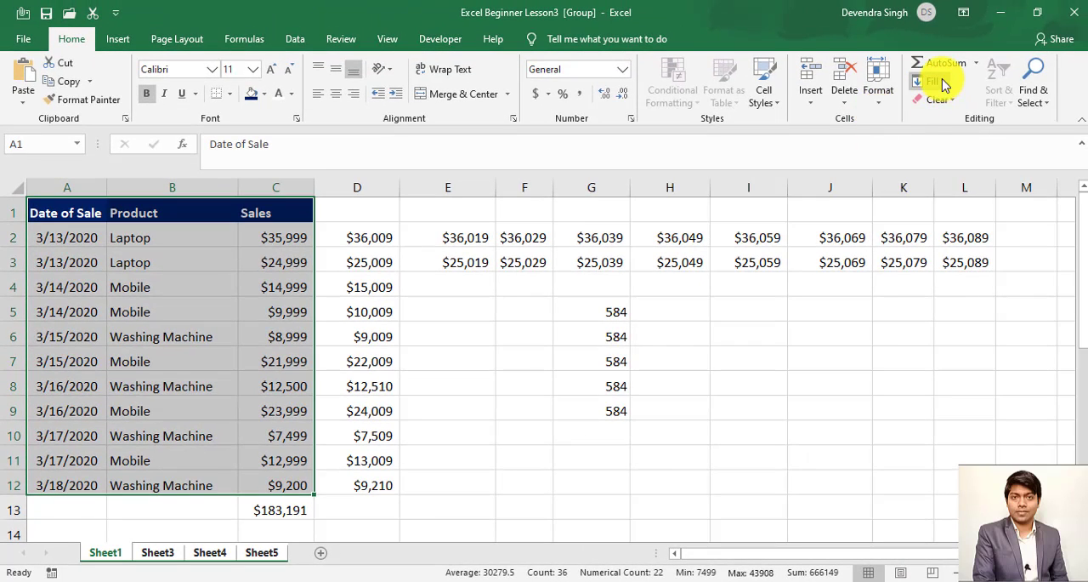
# - Fill the selected table across the grouped worksheets using the All option
pyautogui.click(935, 82)
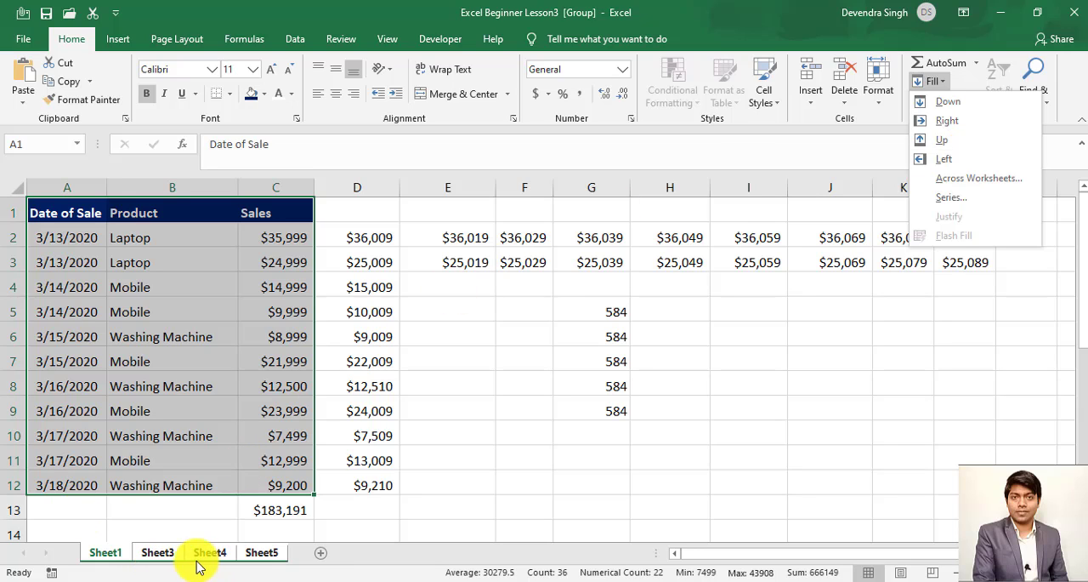
pyautogui.click(970, 178)
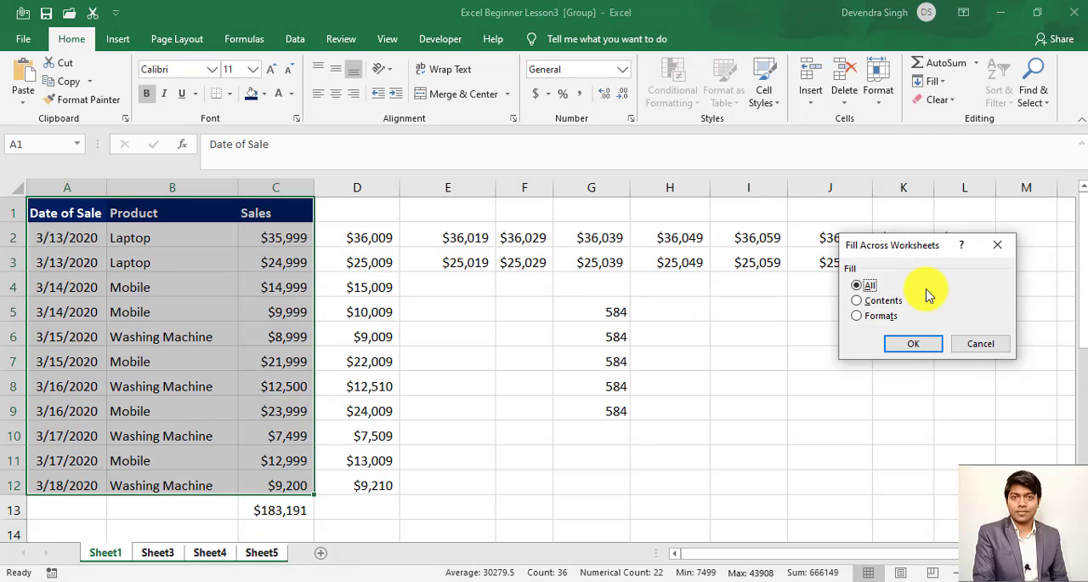
pyautogui.moveTo(921, 248); pyautogui.dragTo(546, 159)
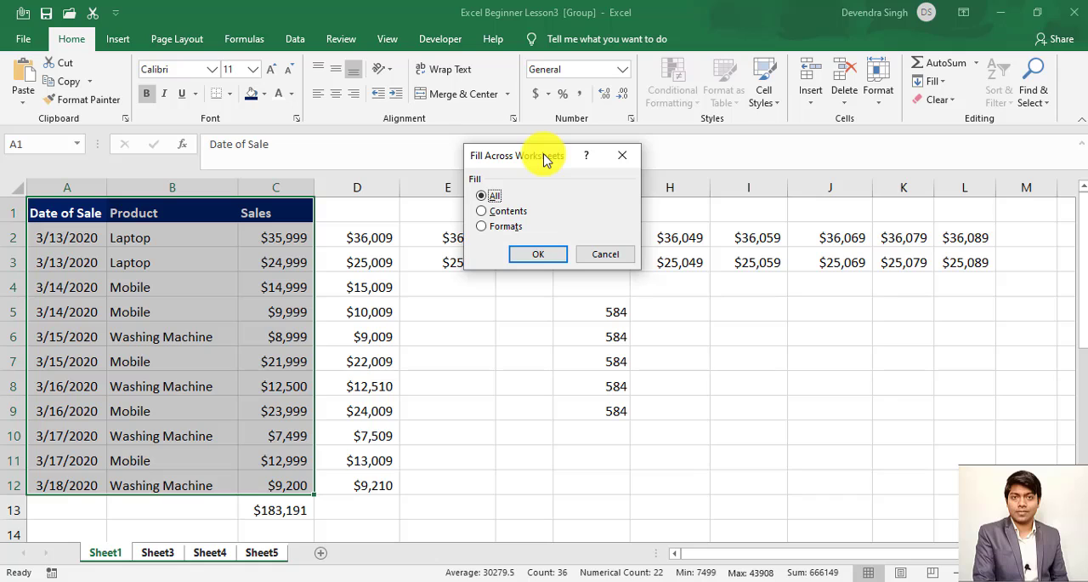
pyautogui.click(533, 254)
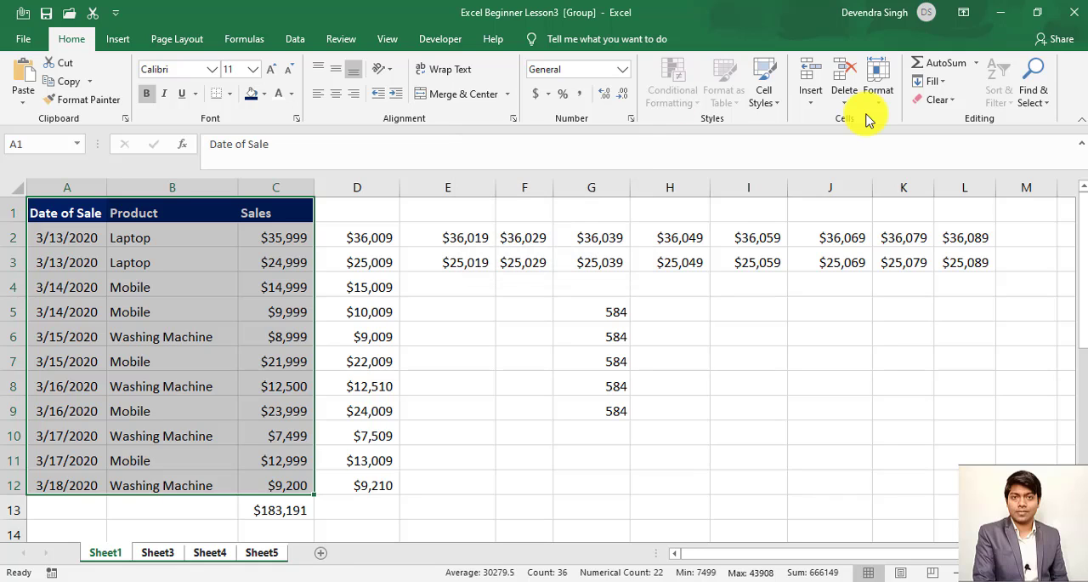
# - Check the copied table on Sheet3, Sheet4 and Sheet5, and return to Sheet1
pyautogui.click(159, 552)
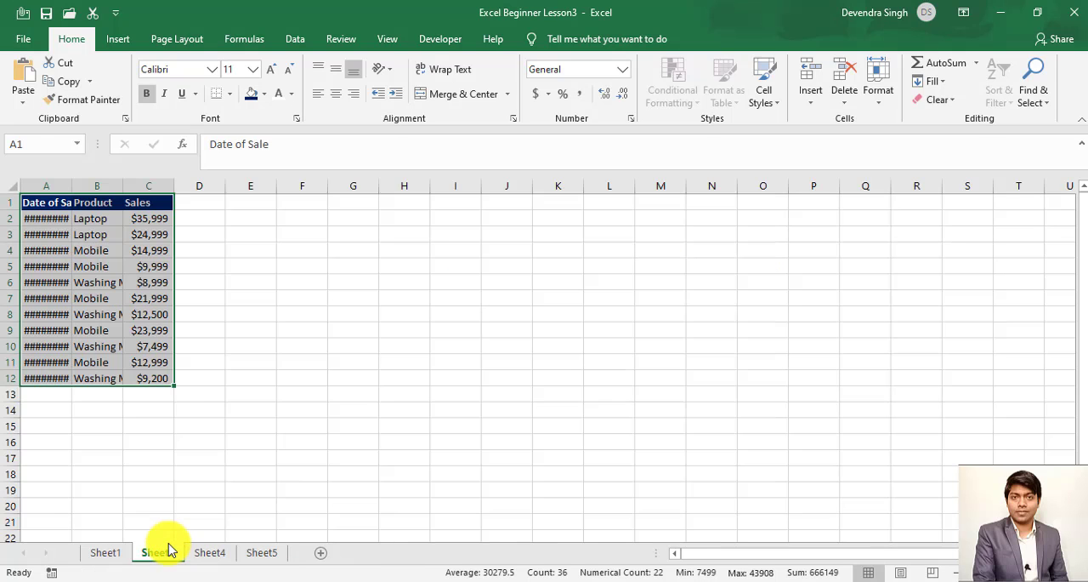
pyautogui.click(210, 552)
pyautogui.click(255, 553)
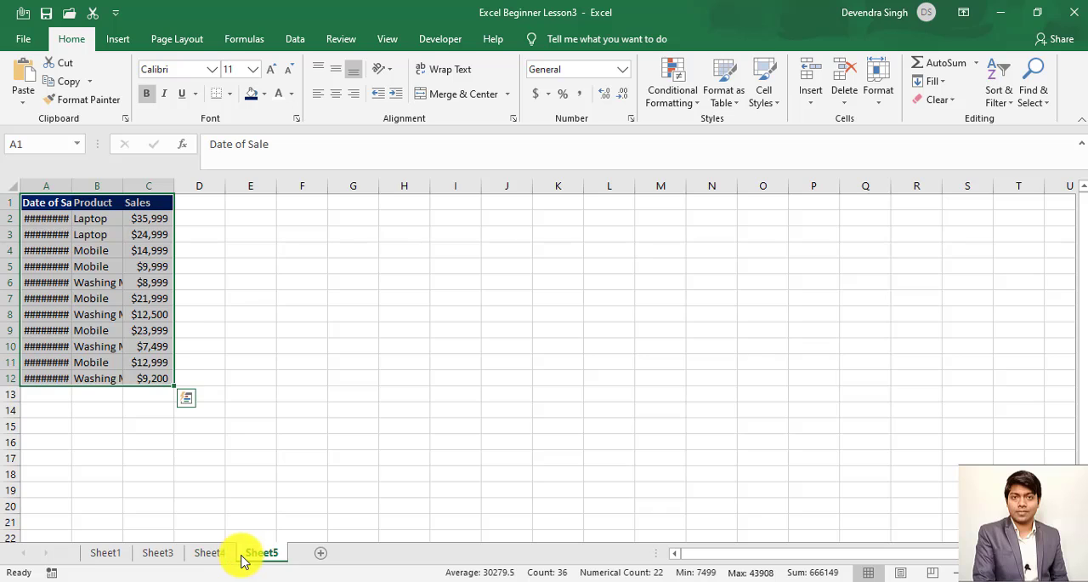
pyautogui.click(217, 554)
pyautogui.click(165, 553)
pyautogui.click(115, 553)
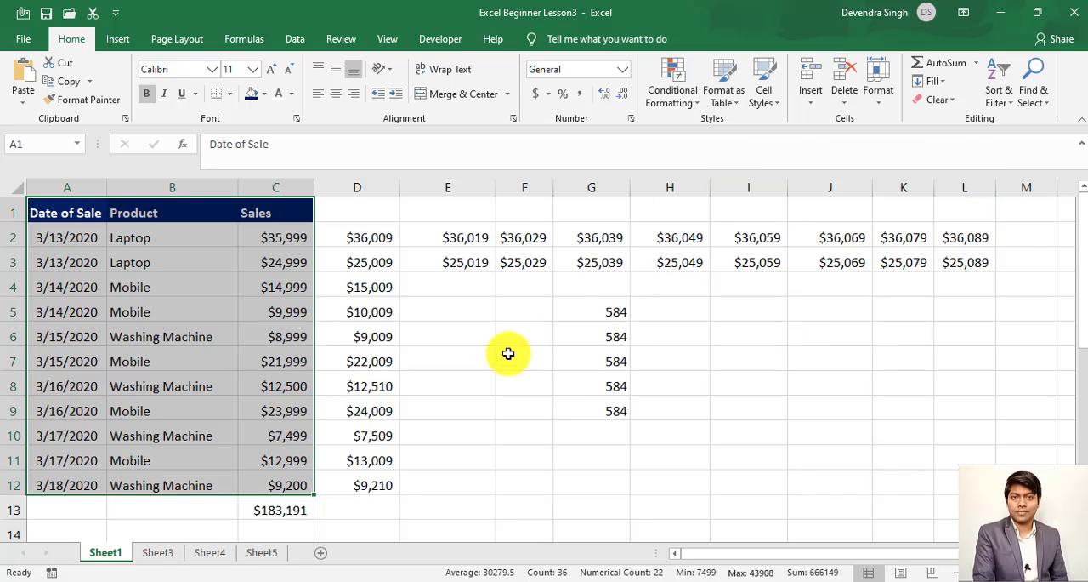
# - Clear the filled values in E2:L3 on Sheet1
pyautogui.click(936, 82)
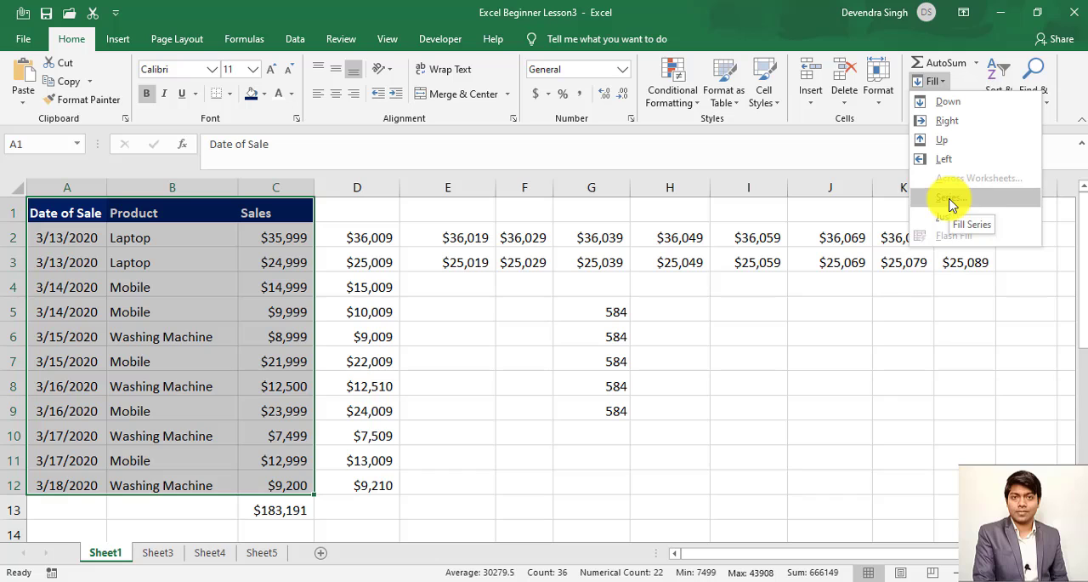
pyautogui.click(663, 307)
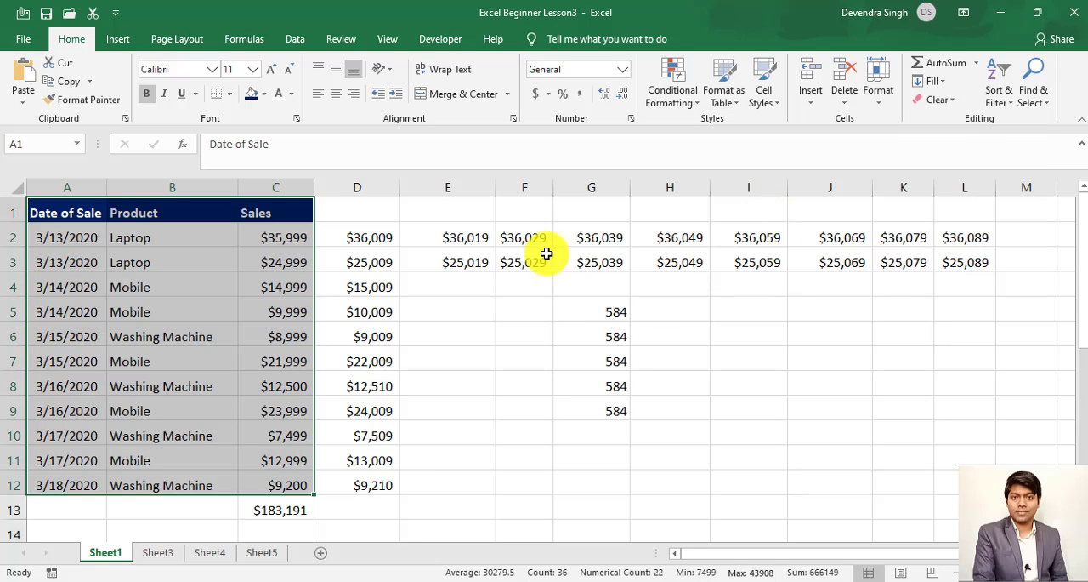
pyautogui.click(485, 240)
pyautogui.hotkey('shift', 'Down')
pyautogui.hotkey('ctrl', 'shift', 'Right')
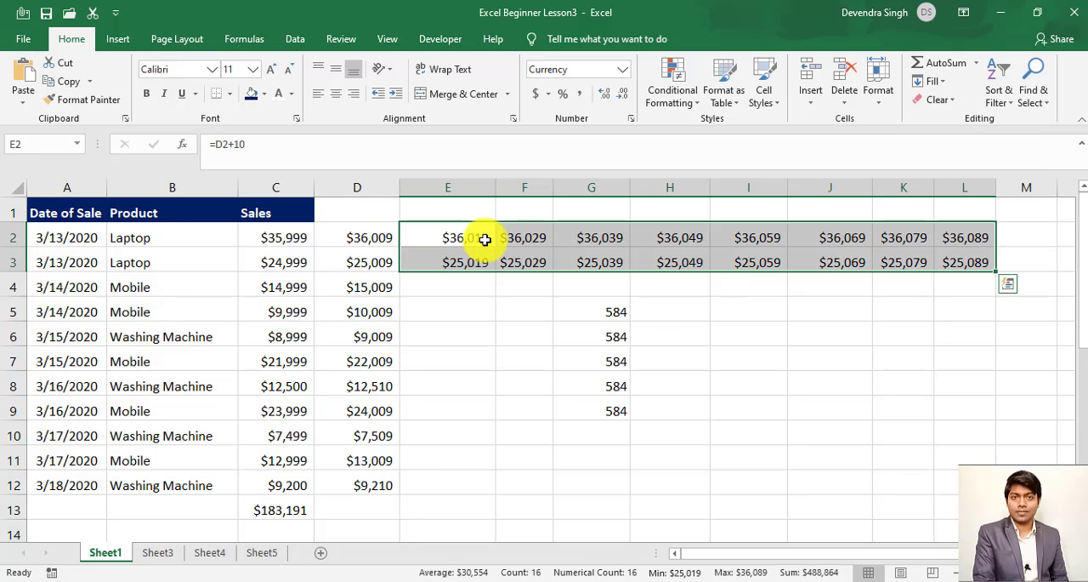
pyautogui.press('Delete')
# - Delete the values in G5:G9
pyautogui.press('Right')
pyautogui.press('Right')
pyautogui.hotkey('ctrl', 'Down')
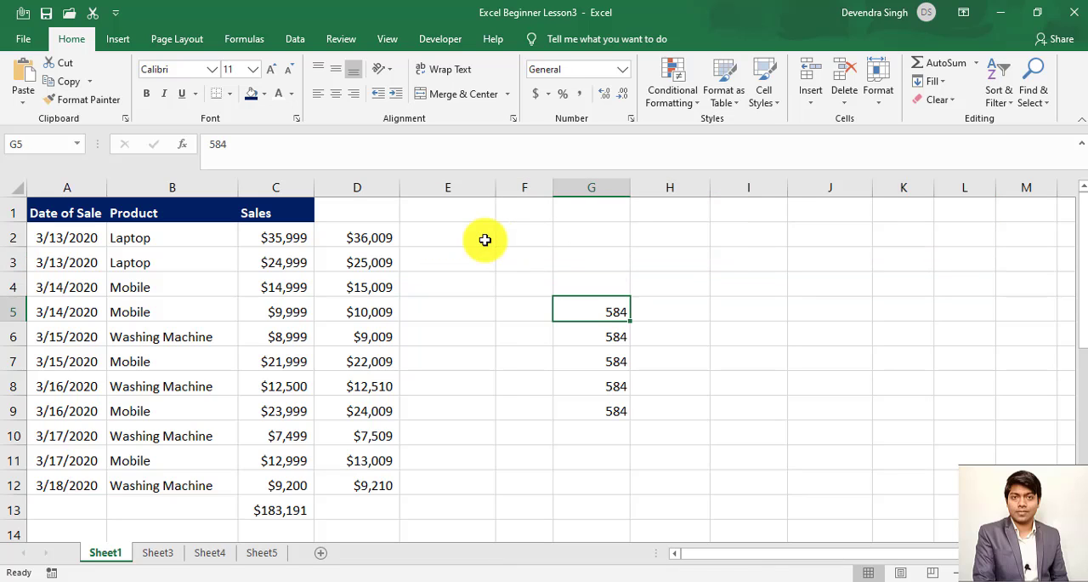
pyautogui.hotkey('ctrl', 'shift', 'Down')
pyautogui.press('Delete')
pyautogui.hotkey('ctrl', 'Up')
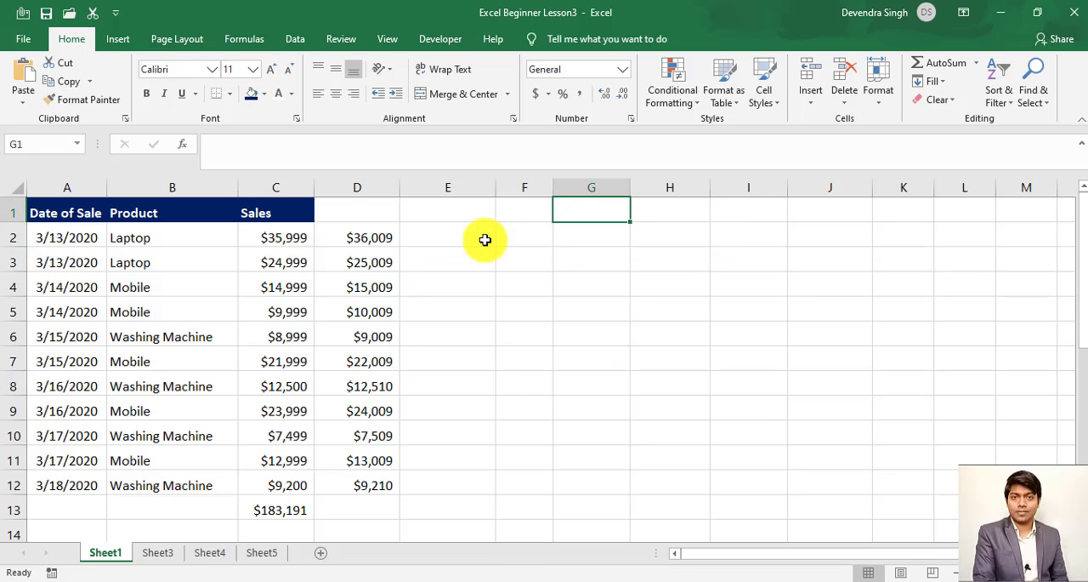
# - Delete the formulas in D2:D12 beside the Sales column
pyautogui.hotkey('ctrl', 'Left')
pyautogui.press('Right')
pyautogui.press('Right')
pyautogui.press('Right')
pyautogui.press('Left')
pyautogui.press('Left')
pyautogui.press('Down')
pyautogui.hotkey('ctrl', 'shift', 'Down')
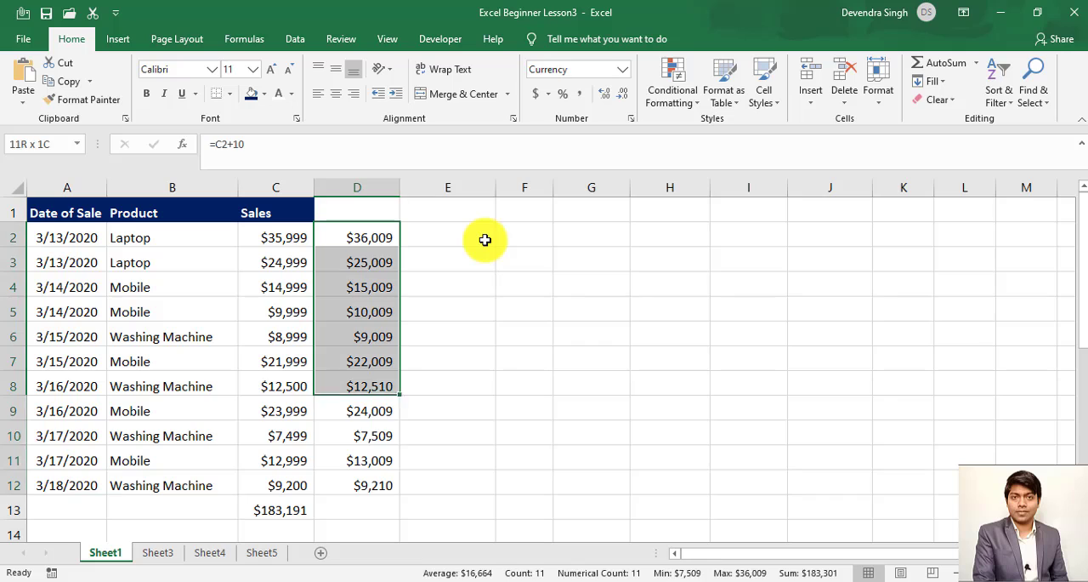
pyautogui.press('Delete')
pyautogui.click(485, 240)
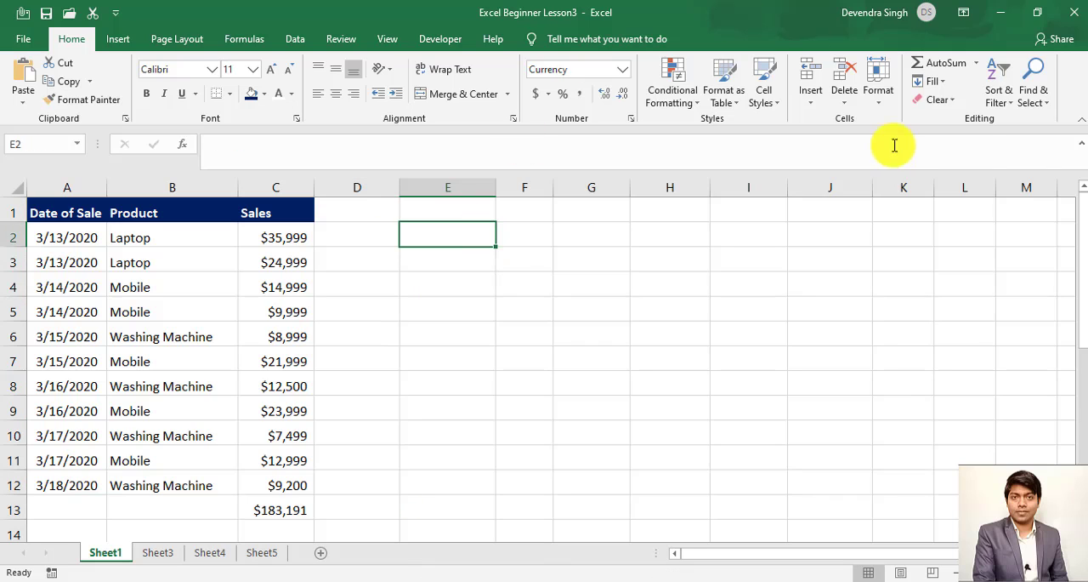
pyautogui.click(937, 82)
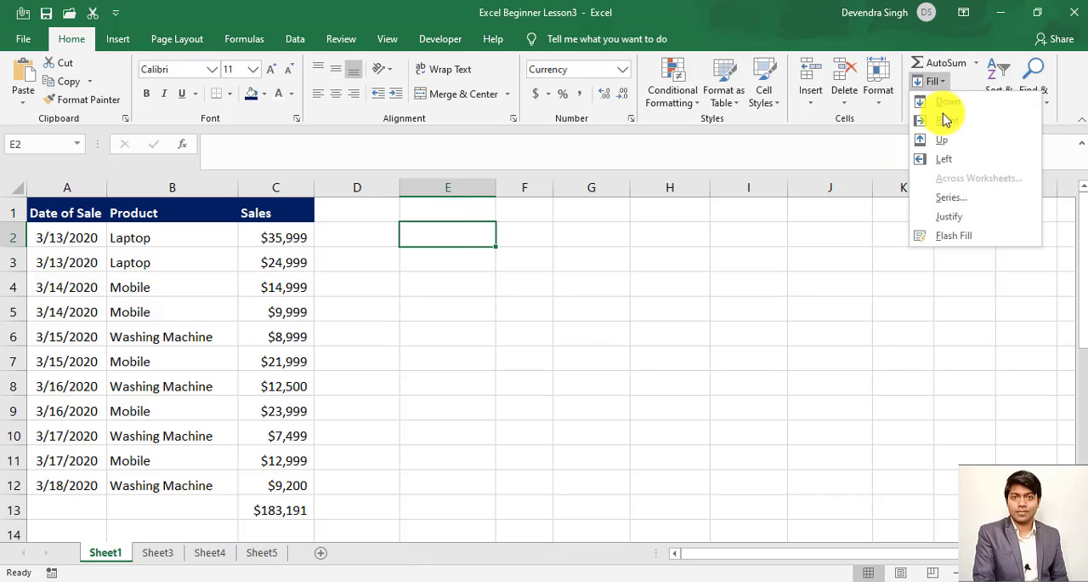
pyautogui.click(951, 203)
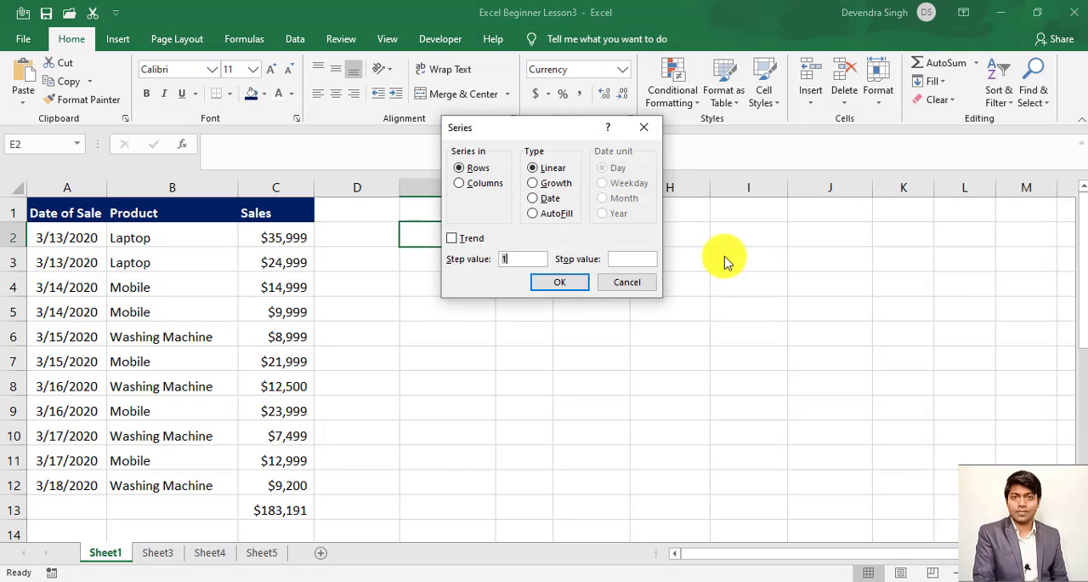
pyautogui.click(476, 188)
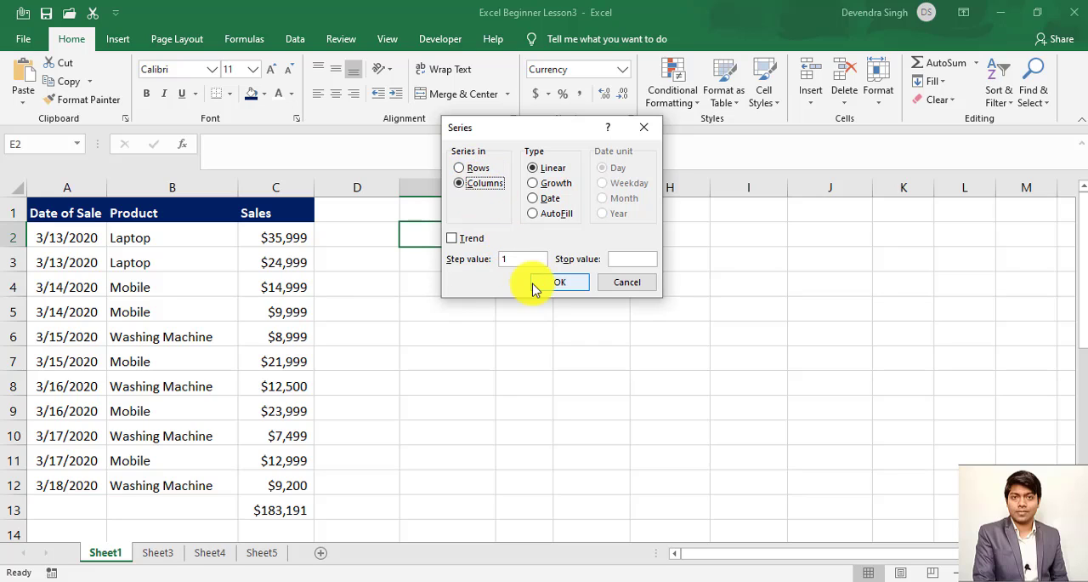
pyautogui.click(623, 283)
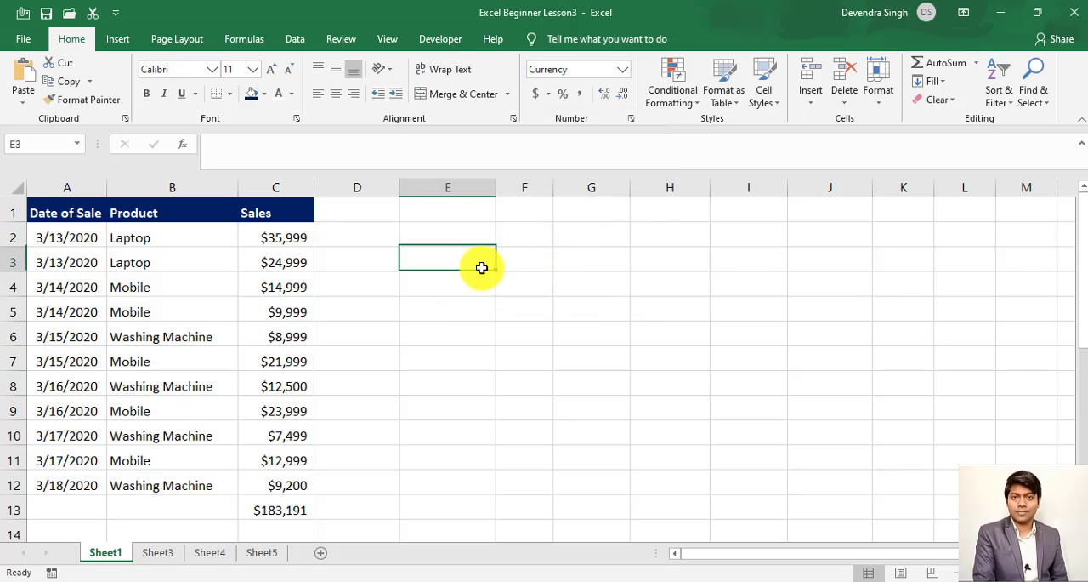
# - Enter the numbers 1 through 10 down column E, from E2 to E11
pyautogui.moveTo(485, 267); pyautogui.dragTo(485, 267)
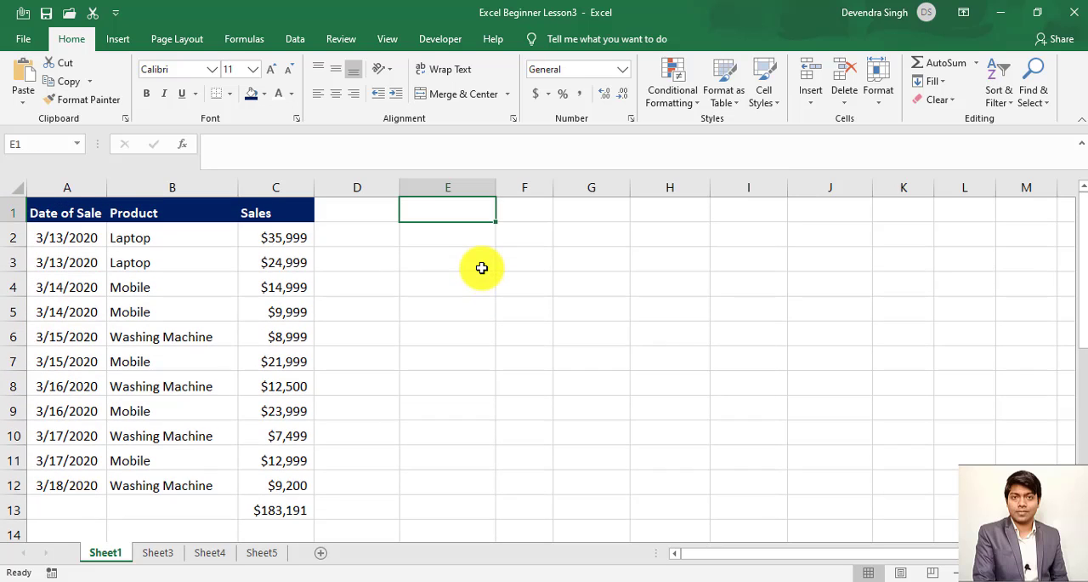
pyautogui.press('Down')
pyautogui.write('1')
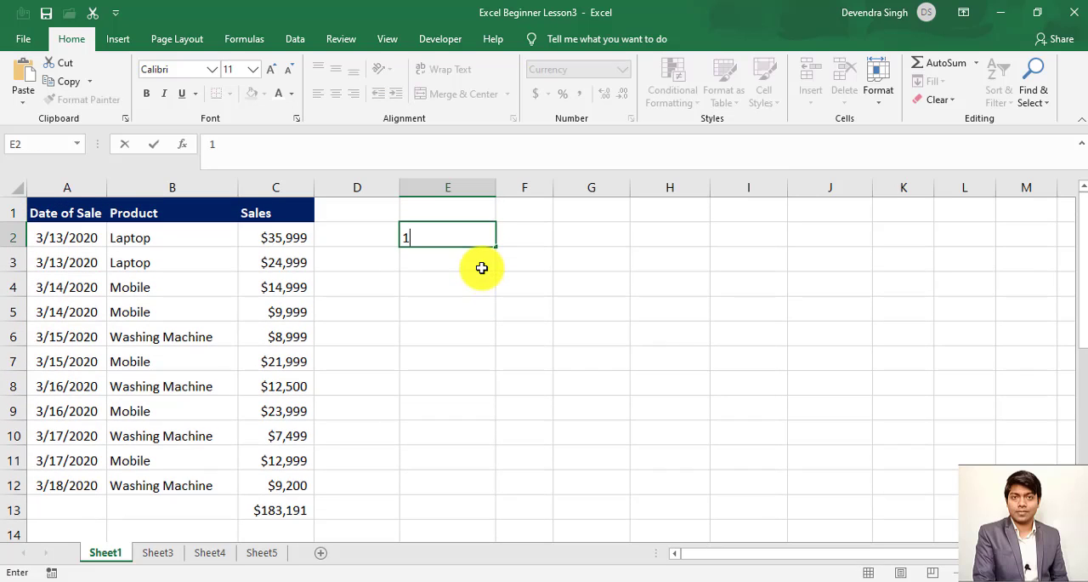
pyautogui.press('Return')
pyautogui.write('2')
pyautogui.press('Return')
pyautogui.write('3 4 5 6')
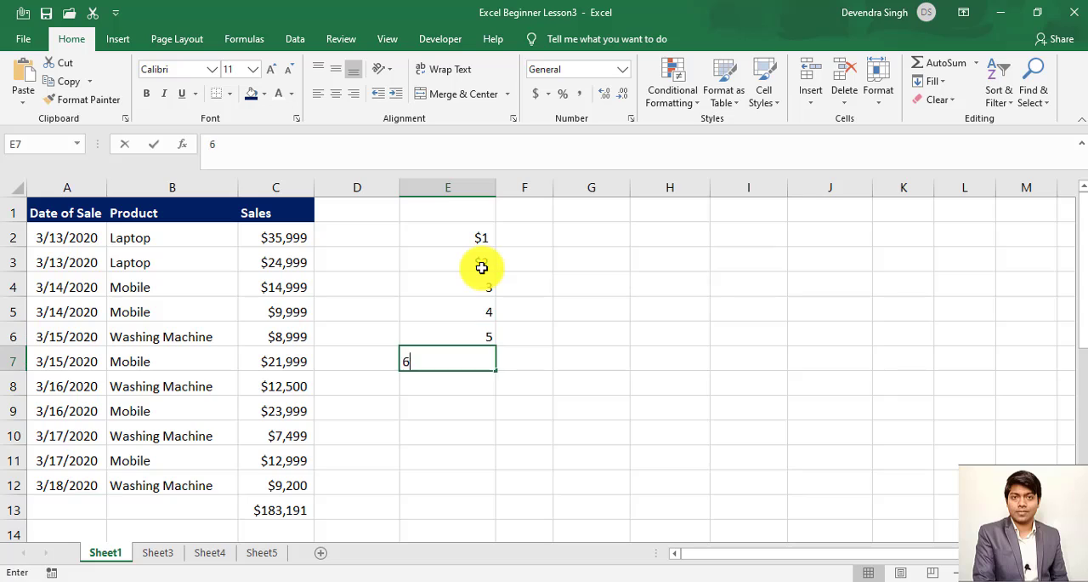
pyautogui.write(' 7 8 9')
pyautogui.press('Return')
pyautogui.write('10')
pyautogui.press('Return')
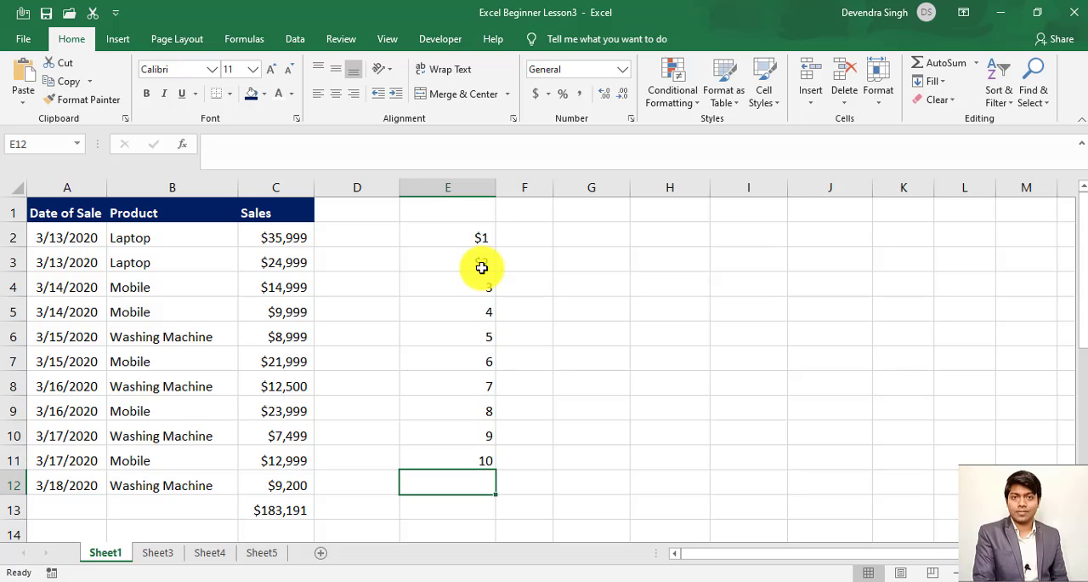
# - Copy the General number format from E4 onto E2:E3 with Format Painter
pyautogui.hotkey('ctrl', 'Up')
pyautogui.hotkey('ctrl', 'Up')
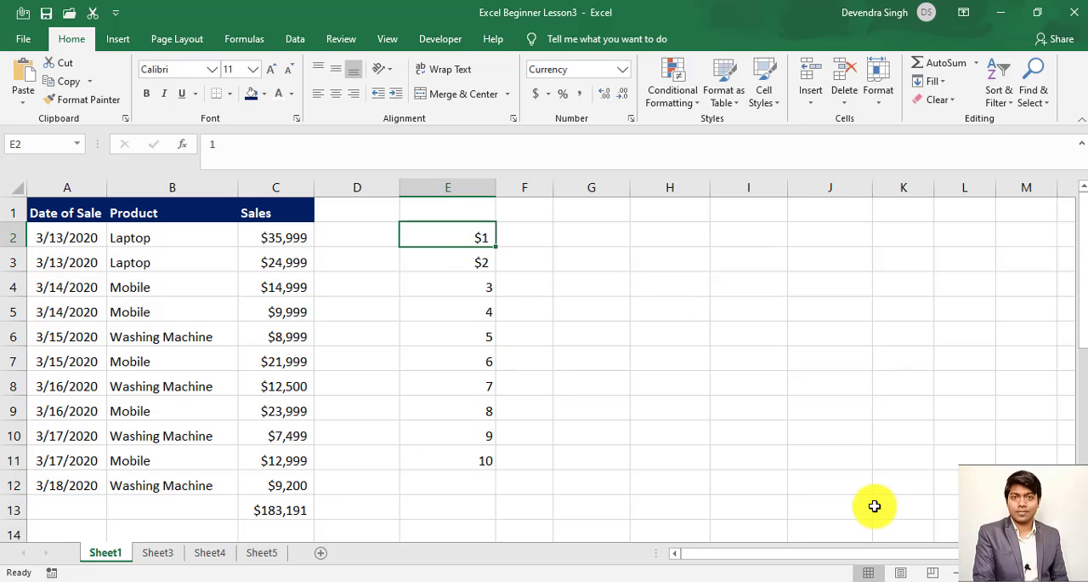
pyautogui.press('Down')
pyautogui.press('Down')
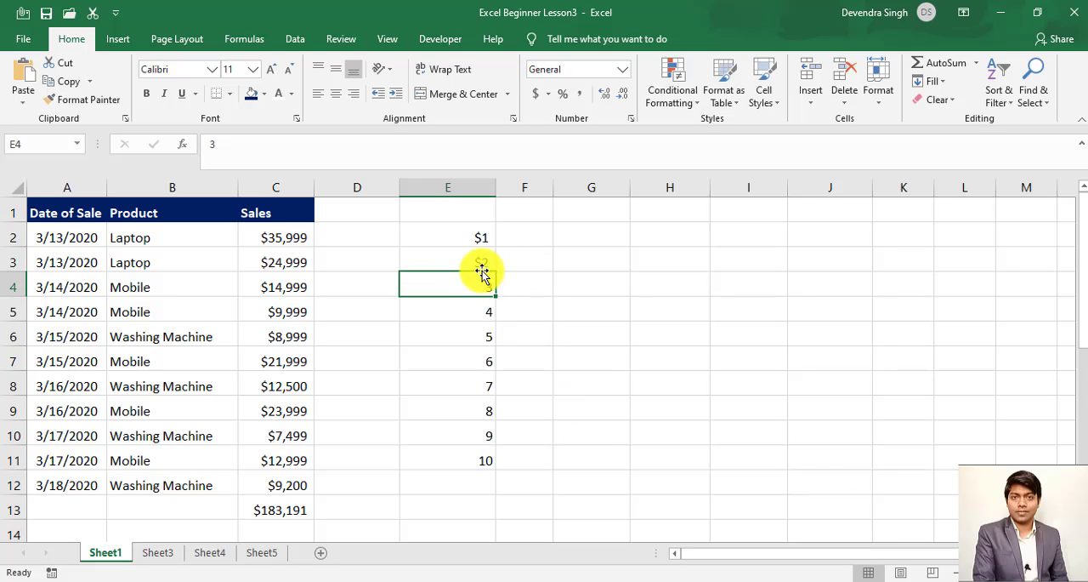
pyautogui.click(82, 100)
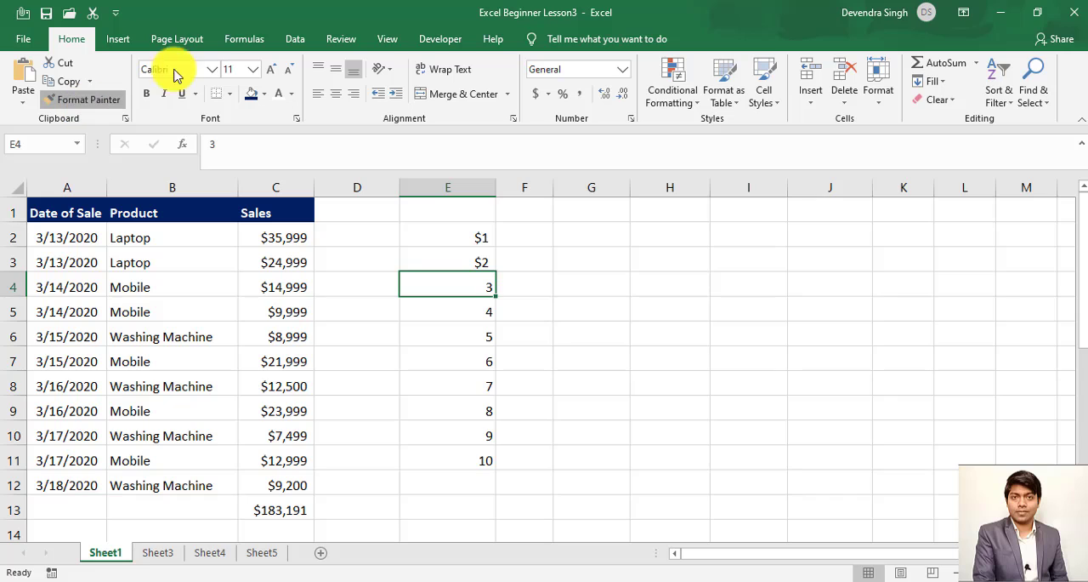
pyautogui.moveTo(483, 228); pyautogui.dragTo(490, 258)
pyautogui.click(519, 236)
pyautogui.press('Left')
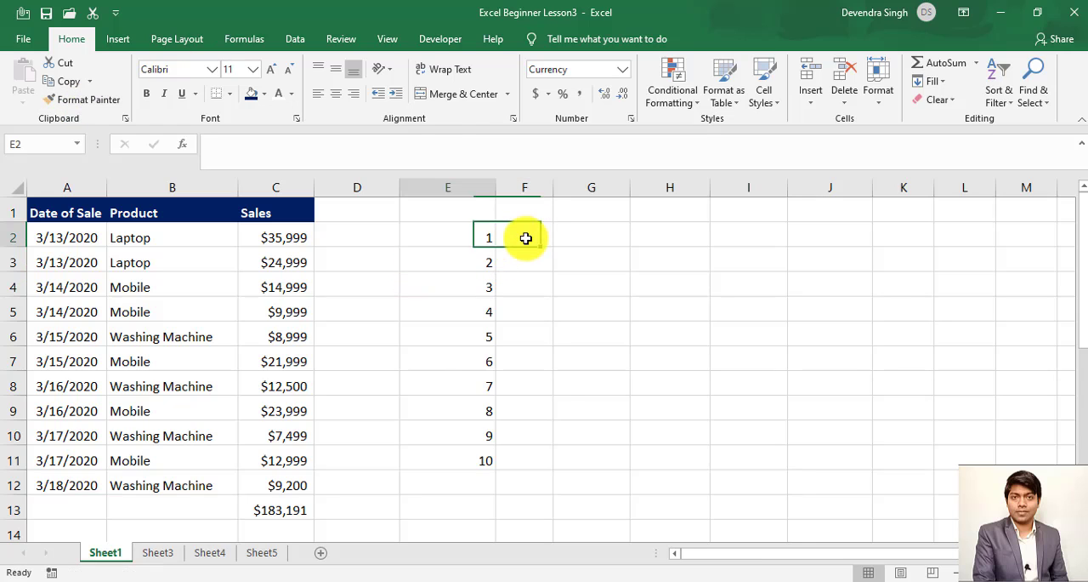
pyautogui.hotkey('ctrl', 'shift', 'Down')
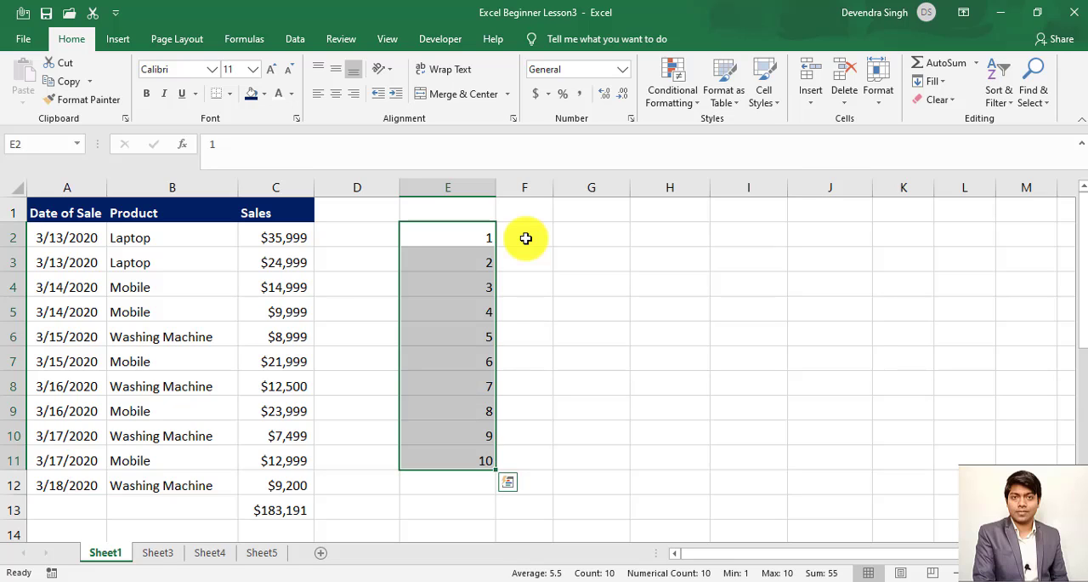
pyautogui.press('Up')
# - Try to fill the empty range F2:F11 with a linear series in columns, using step value 1
pyautogui.click(526, 238)
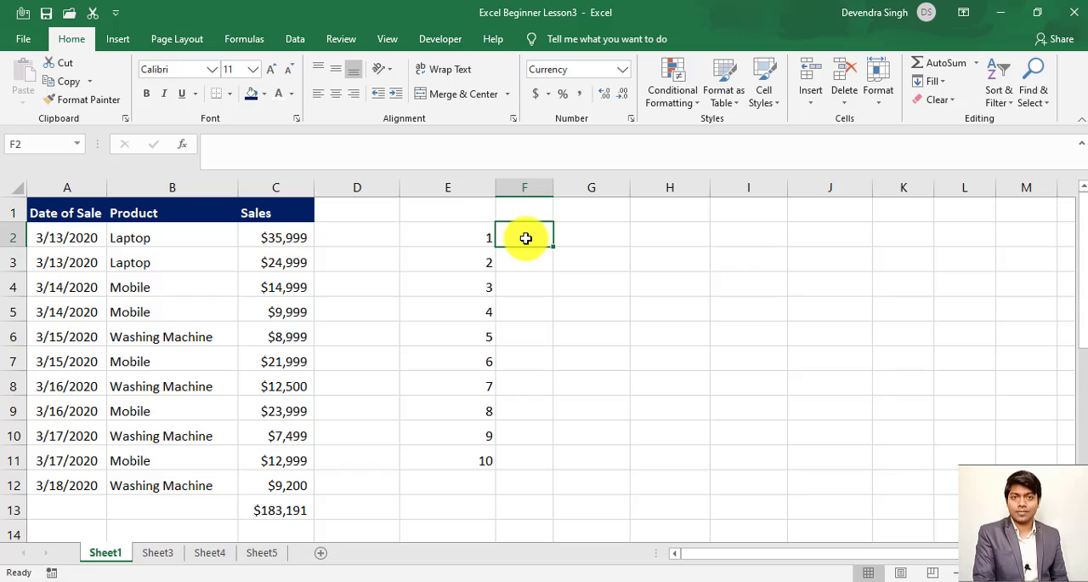
pyautogui.hotkey('shift', 'Down')
pyautogui.hotkey('shift', 'Down')
pyautogui.hotkey('shift', 'Down')
pyautogui.hotkey('shift', 'Down')
pyautogui.hotkey('shift', 'Down')
pyautogui.hotkey('shift', 'Down')
pyautogui.hotkey('shift', 'Down')
pyautogui.hotkey('shift', 'Down')
pyautogui.hotkey('shift', 'Down')
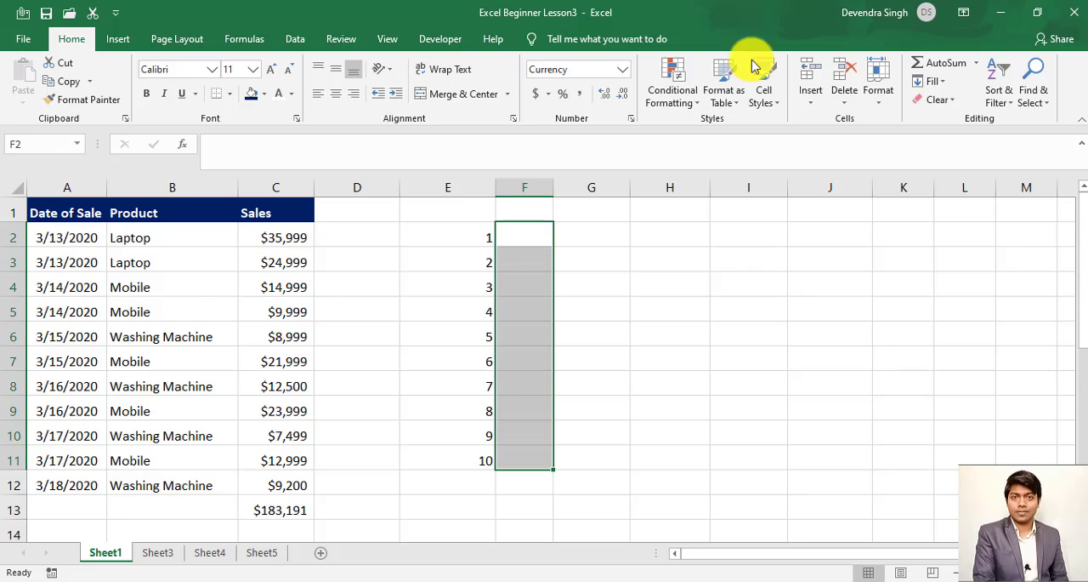
pyautogui.click(933, 81)
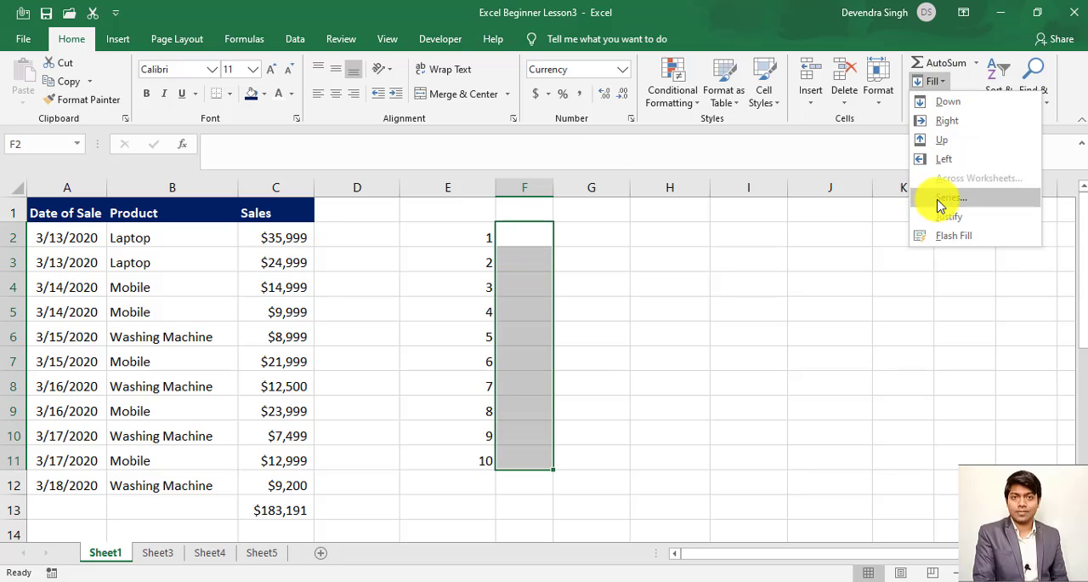
pyautogui.click(941, 205)
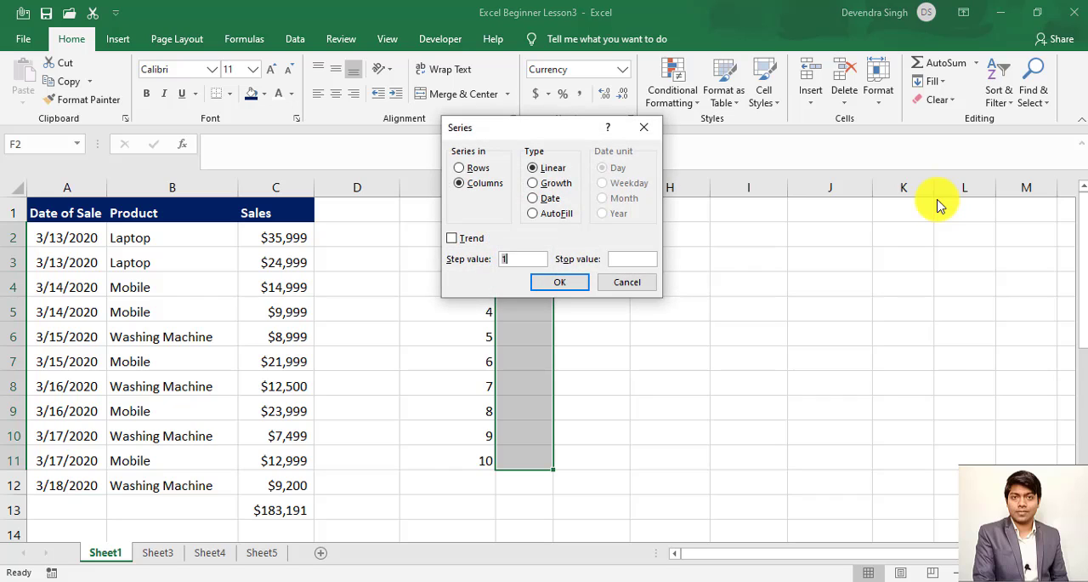
pyautogui.press('Return')
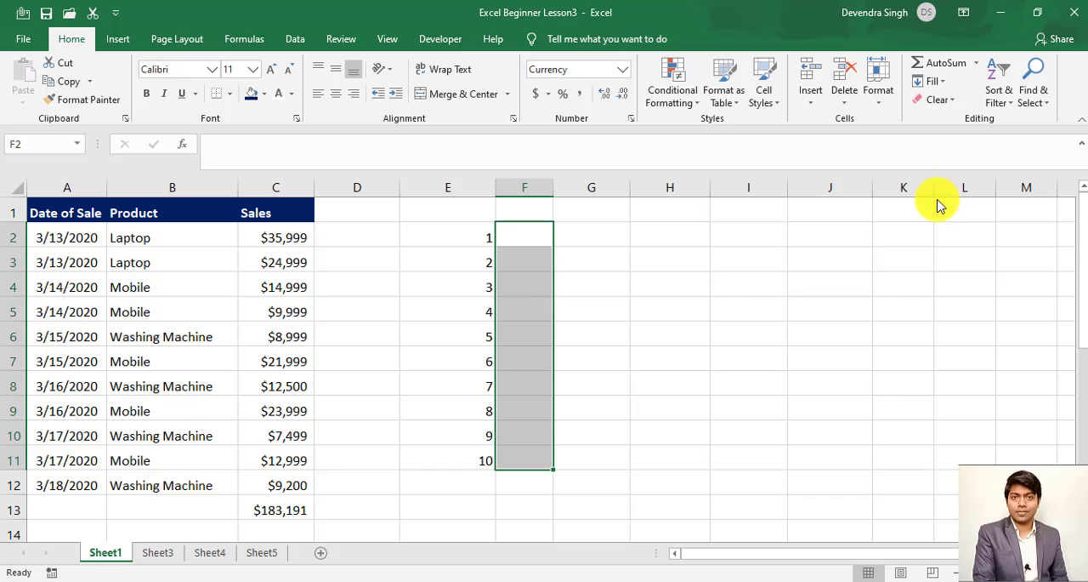
# - Enter 1 in F2 and set the cell's number format to General
pyautogui.press('Up')
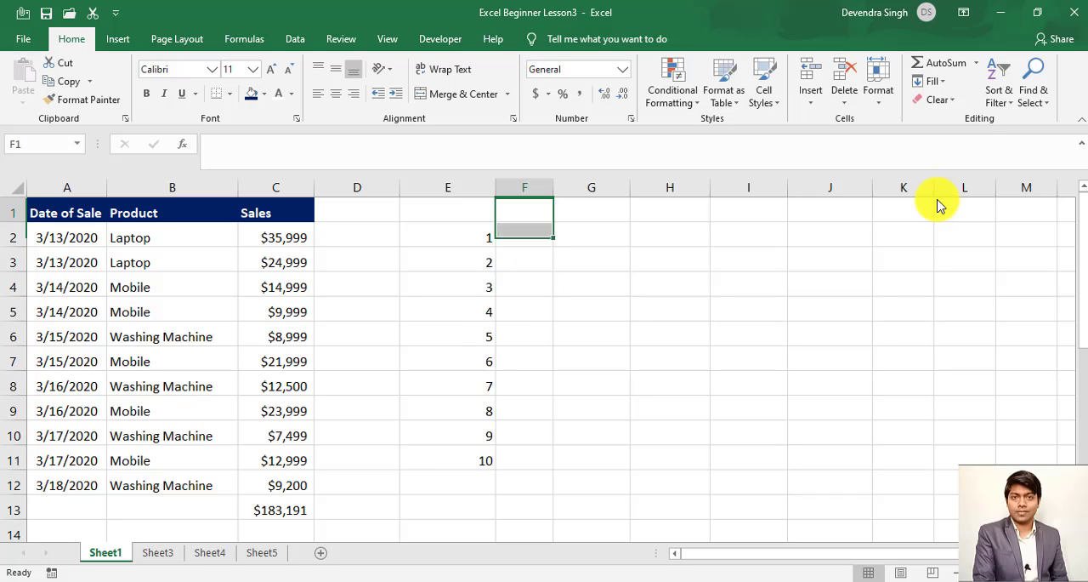
pyautogui.press('Down')
pyautogui.write('1')
pyautogui.press('Return')
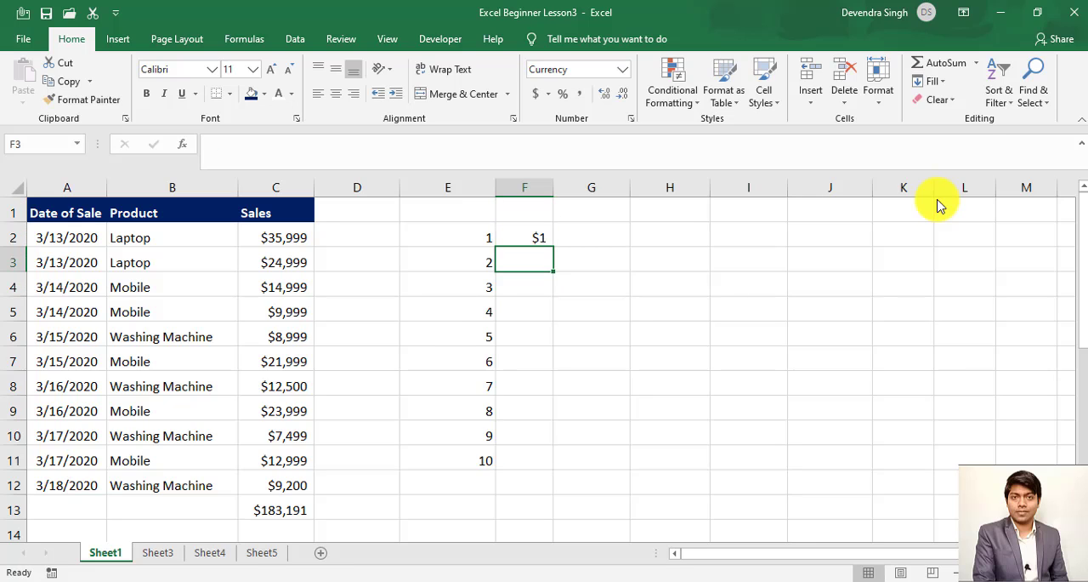
pyautogui.press('Up')
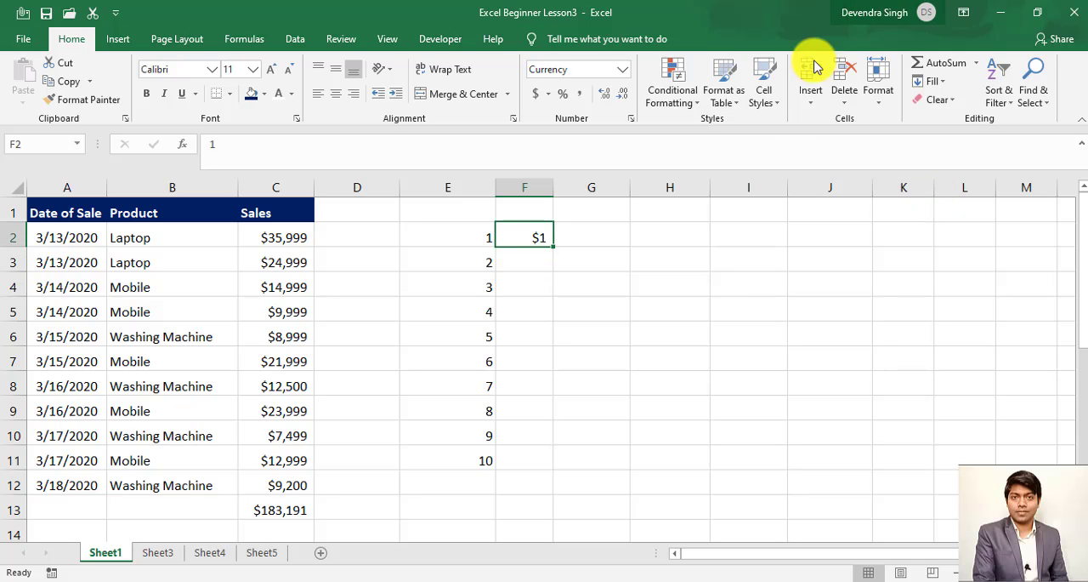
pyautogui.click(623, 72)
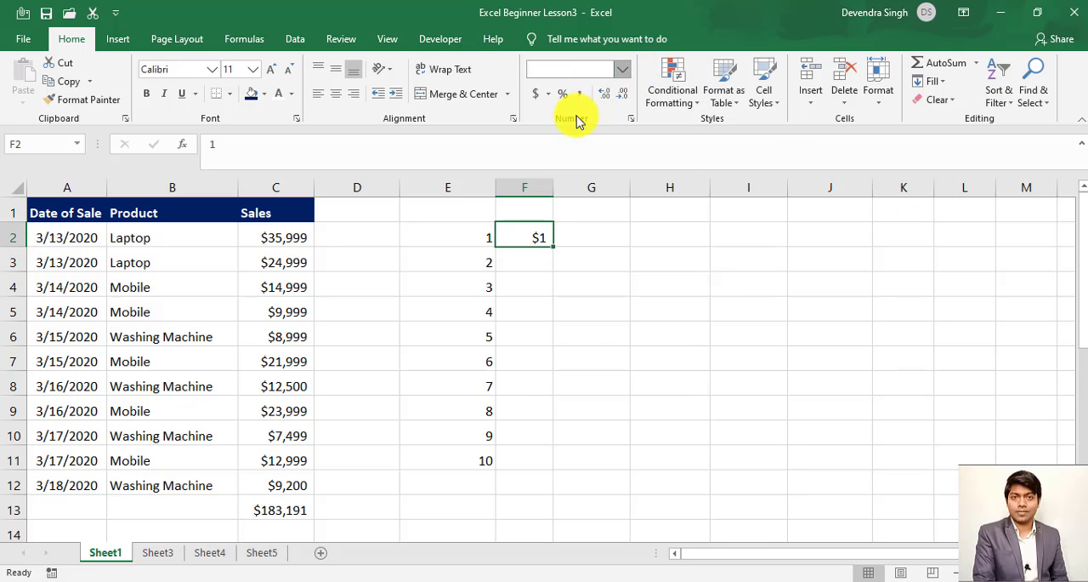
pyautogui.click(592, 111)
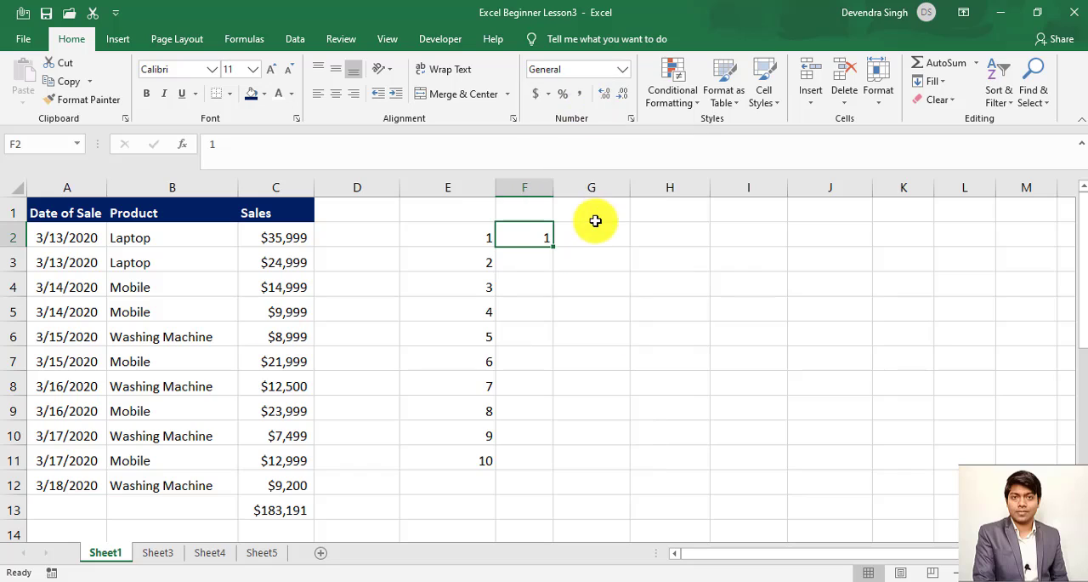
# - Fill F2:F11 with a linear series in columns starting from the 1 in F2, using step value 1
pyautogui.hotkey('shift', 'Down')
pyautogui.hotkey('shift', 'Down')
pyautogui.hotkey('shift', 'Down')
pyautogui.hotkey('shift', 'Down')
pyautogui.hotkey('shift', 'Down')
pyautogui.hotkey('shift', 'Down')
pyautogui.hotkey('shift', 'Down')
pyautogui.hotkey('shift', 'Down')
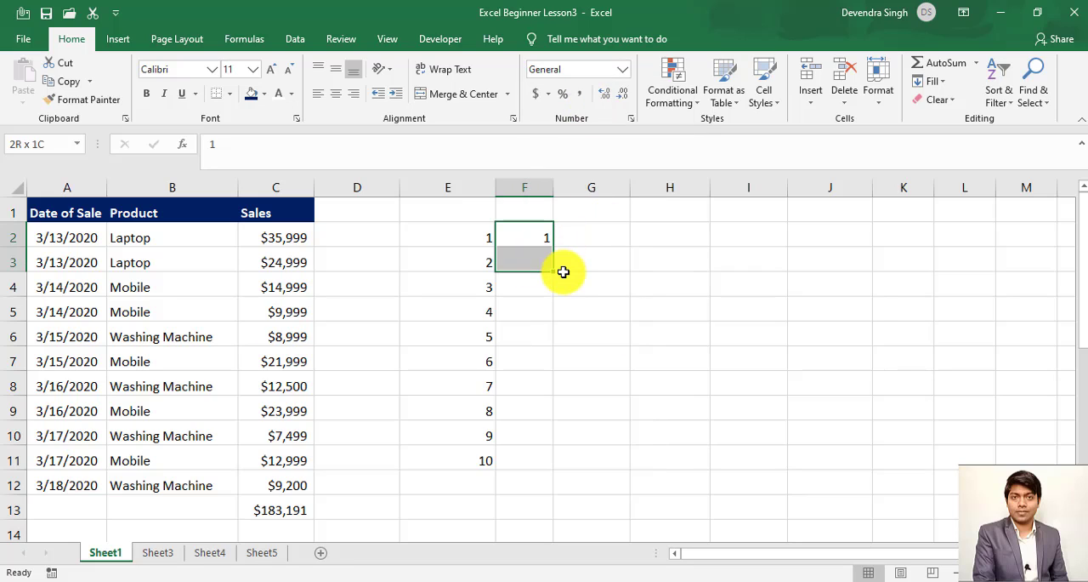
pyautogui.hotkey('shift', 'Down')
pyautogui.hotkey('shift', 'Down')
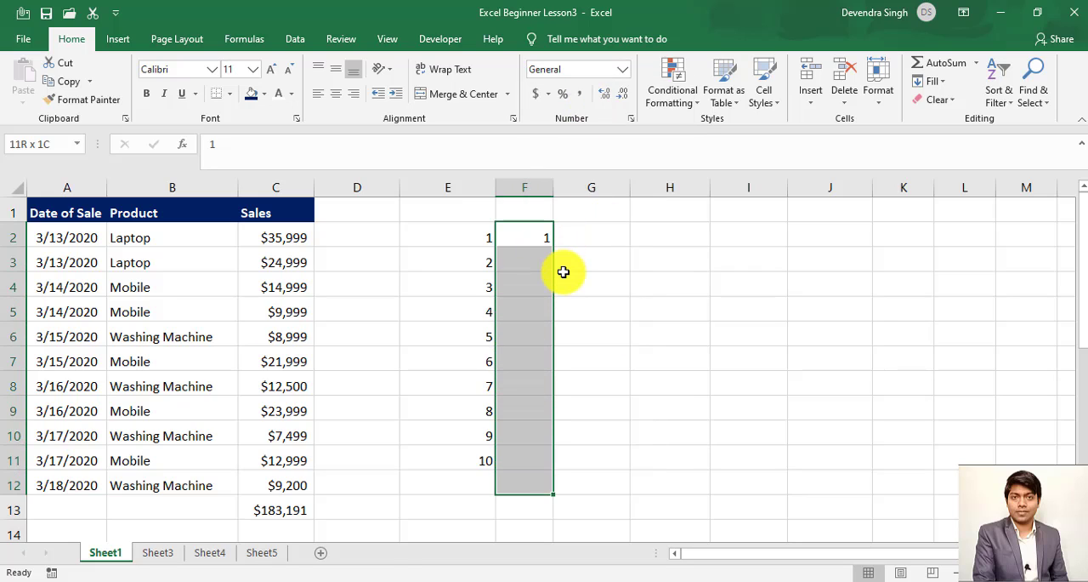
pyautogui.hotkey('shift', 'Up')
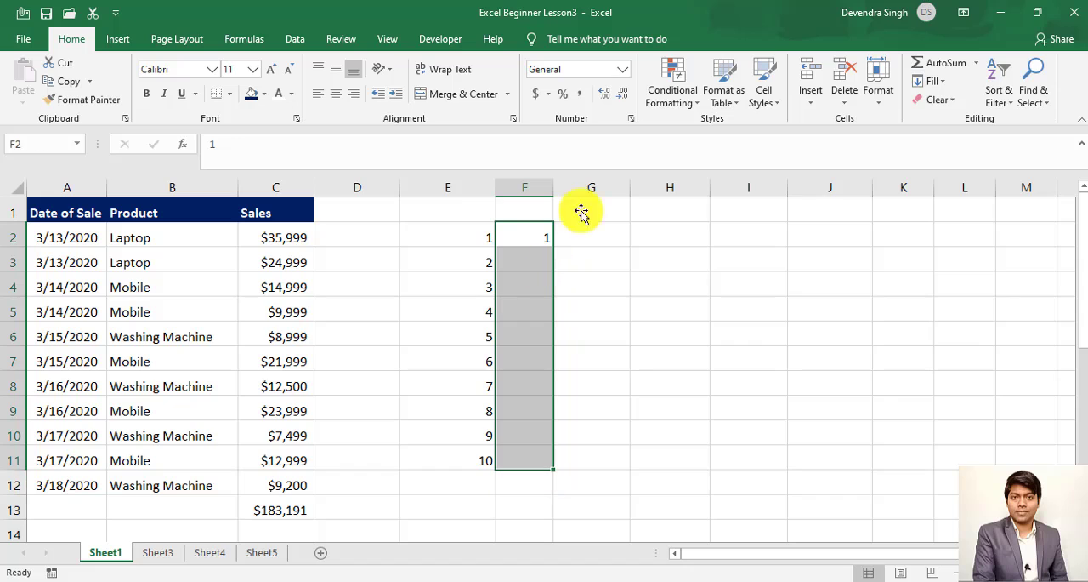
pyautogui.click(938, 83)
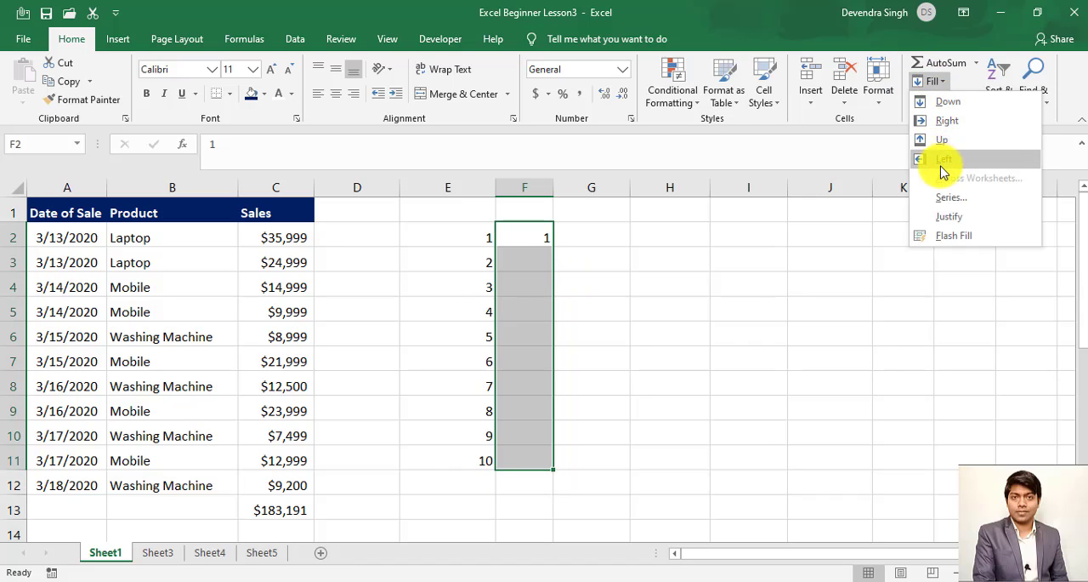
pyautogui.click(948, 195)
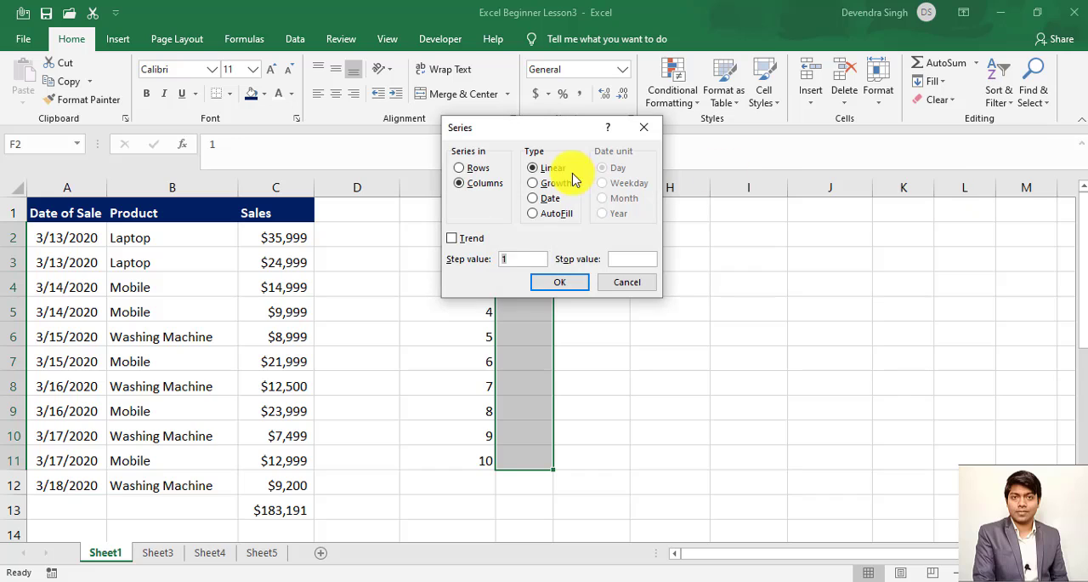
pyautogui.click(569, 284)
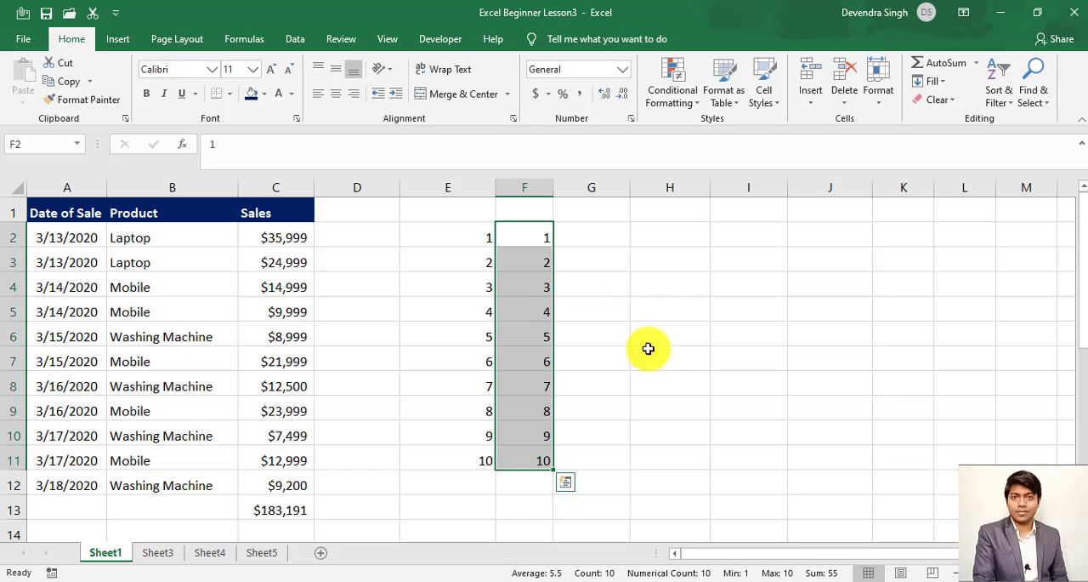
pyautogui.click(802, 581)
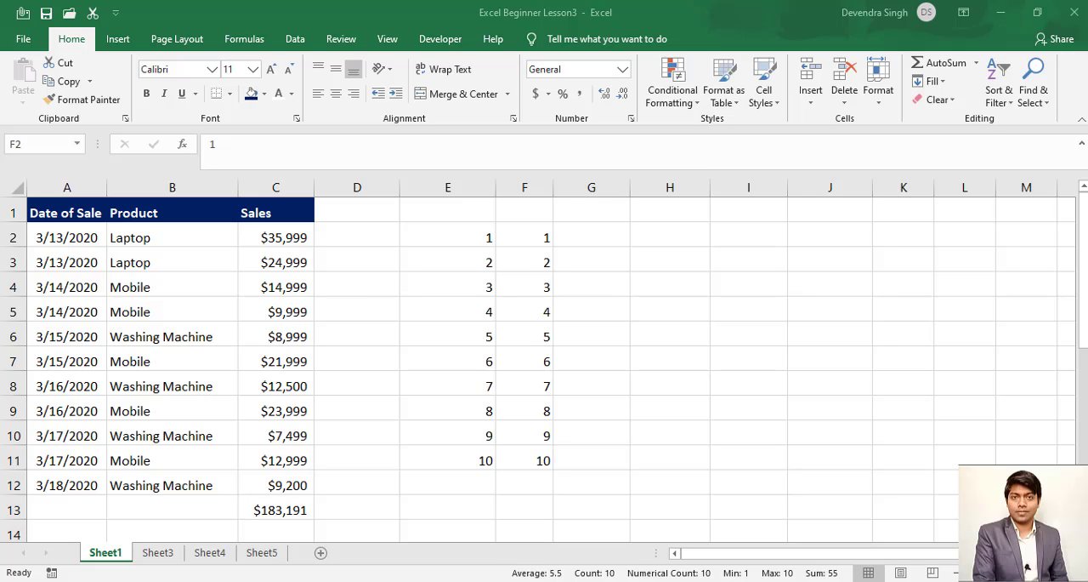
# - Enter 1 in cell G2 as the starting value of a new series
pyautogui.click(605, 250)
pyautogui.click(616, 237)
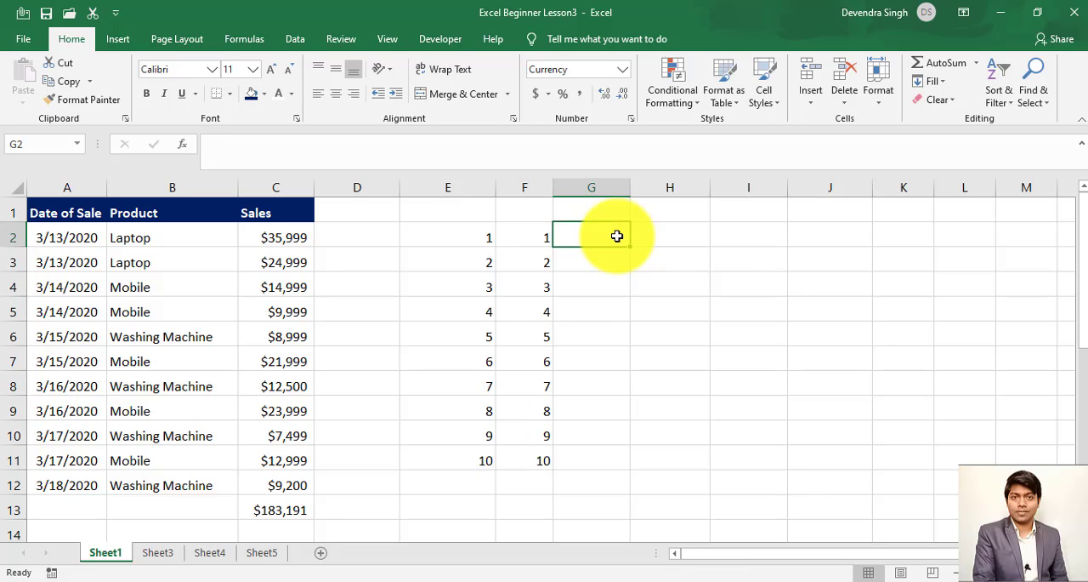
pyautogui.write('1')
pyautogui.press('Return')
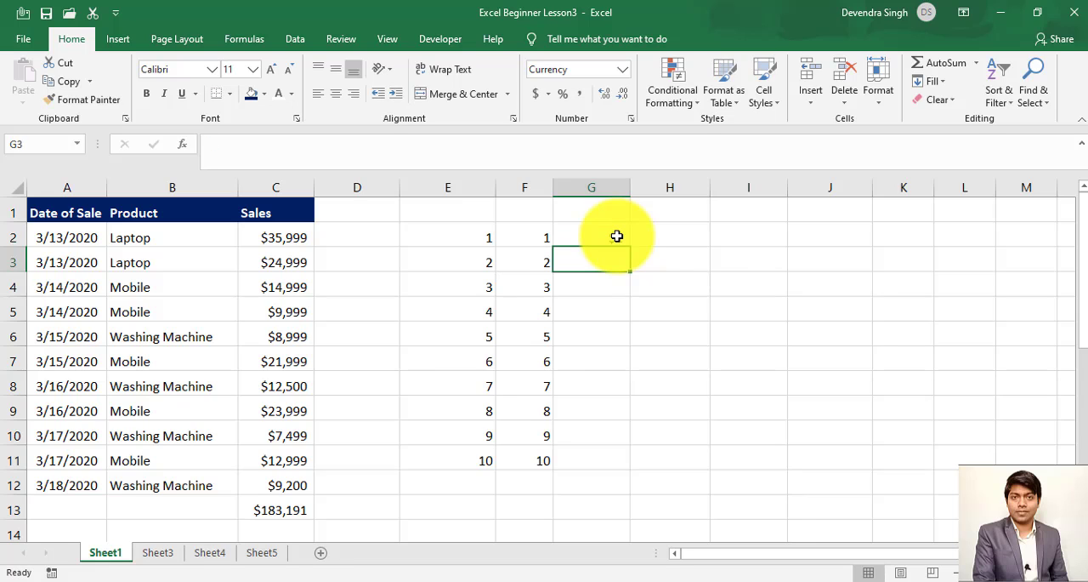
pyautogui.click(617, 236)
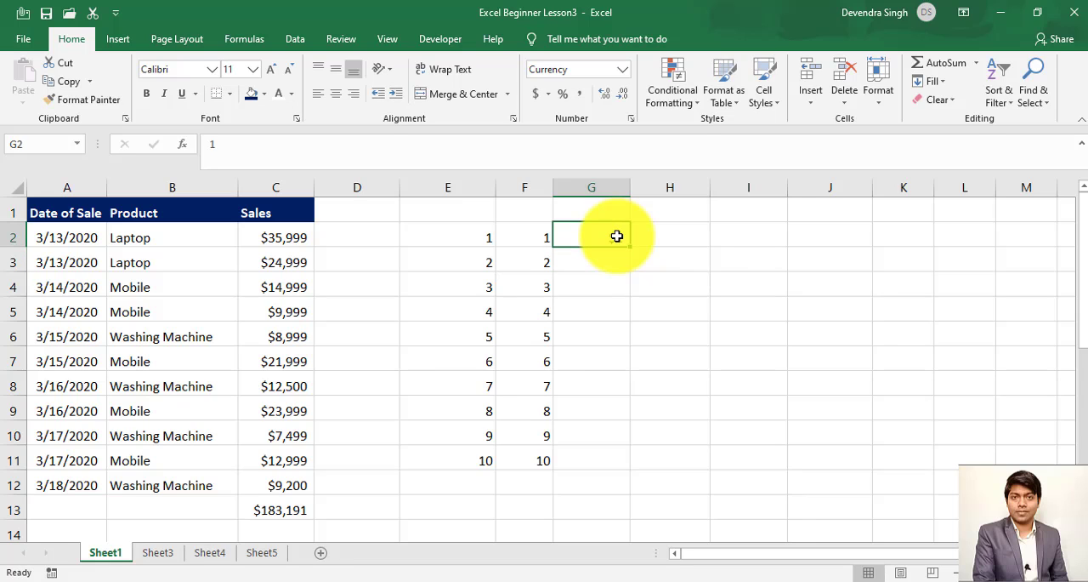
# - Copy the General number format from F2 onto the range G2:R12 with Format Painter
pyautogui.click(537, 235)
pyautogui.click(612, 232)
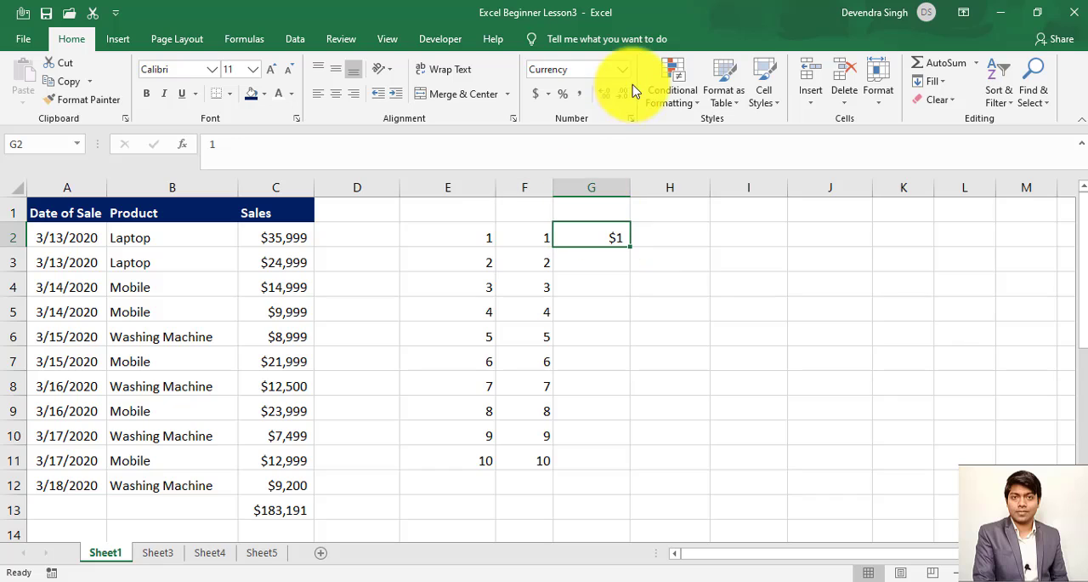
pyautogui.click(624, 70)
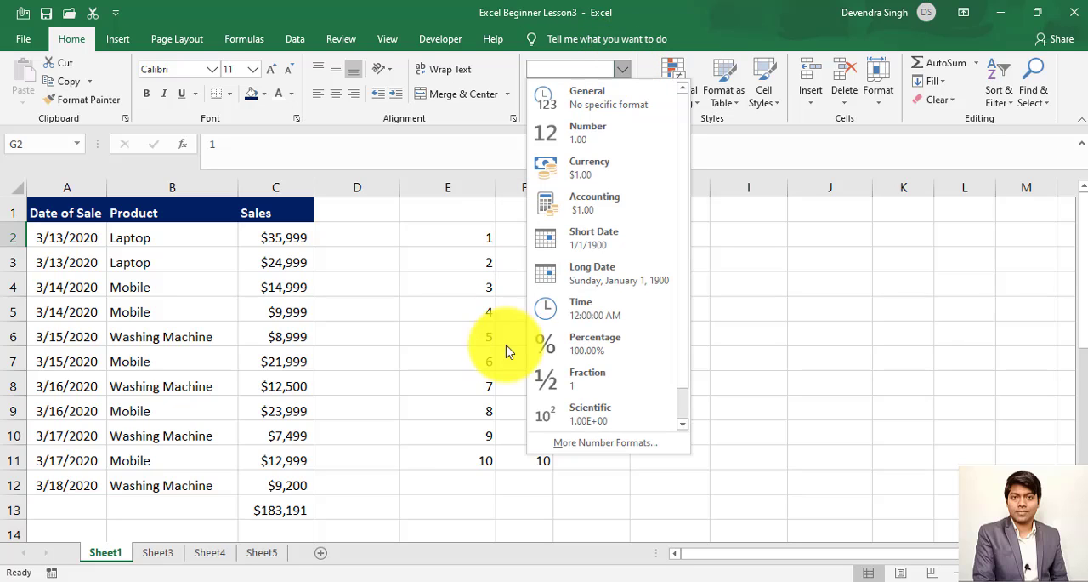
pyautogui.click(529, 236)
pyautogui.click(530, 235)
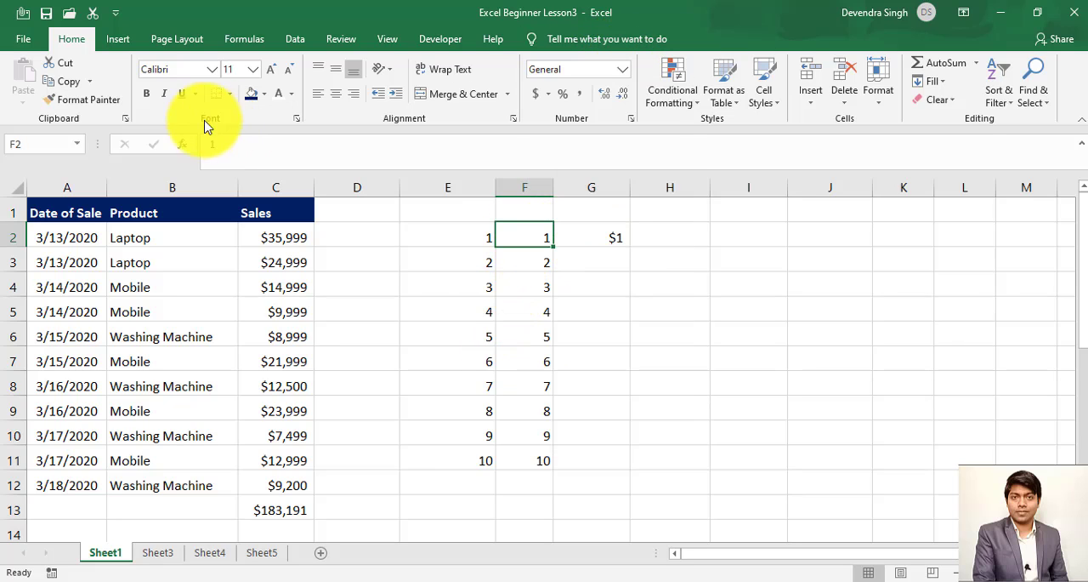
pyautogui.click(102, 103)
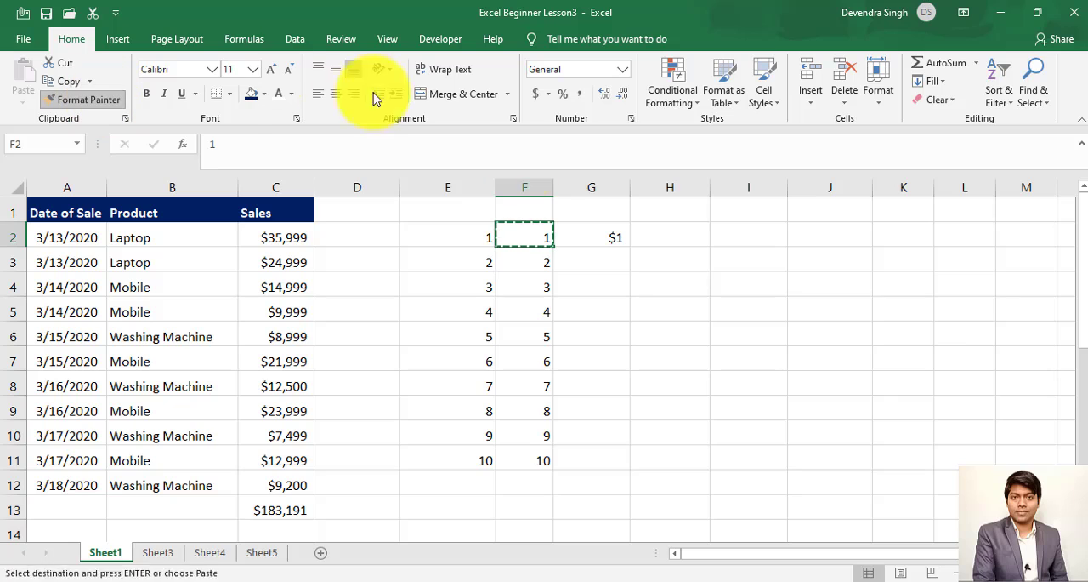
pyautogui.click(579, 234)
pyautogui.moveTo(579, 234)
pyautogui.mouseDown()
pyautogui.moveTo(758, 246)
pyautogui.moveTo(1012, 226)
pyautogui.moveTo(1084, 463)
pyautogui.moveTo(1076, 452)
pyautogui.mouseUp()
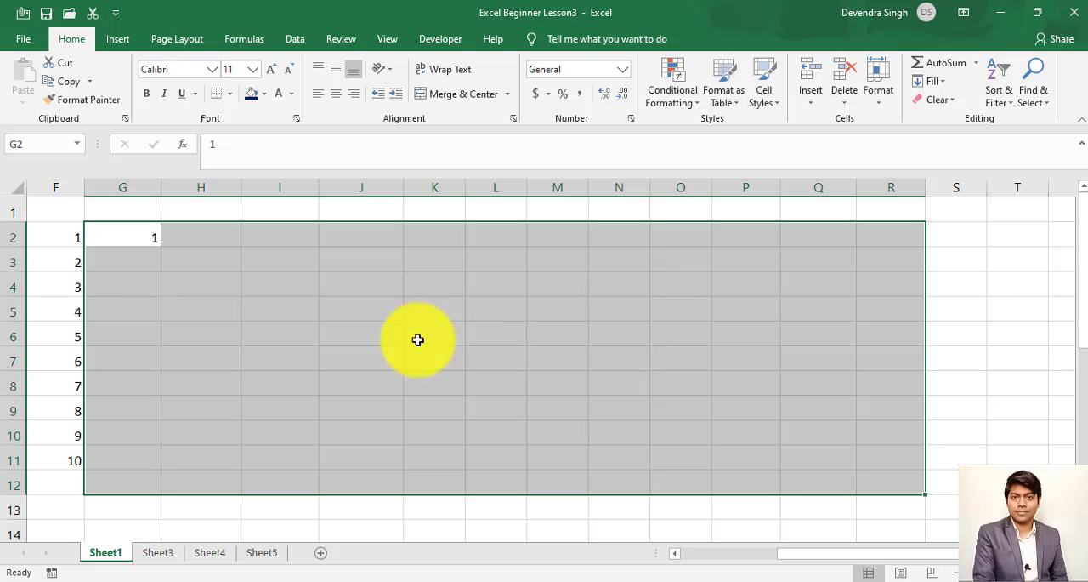
pyautogui.click(139, 238)
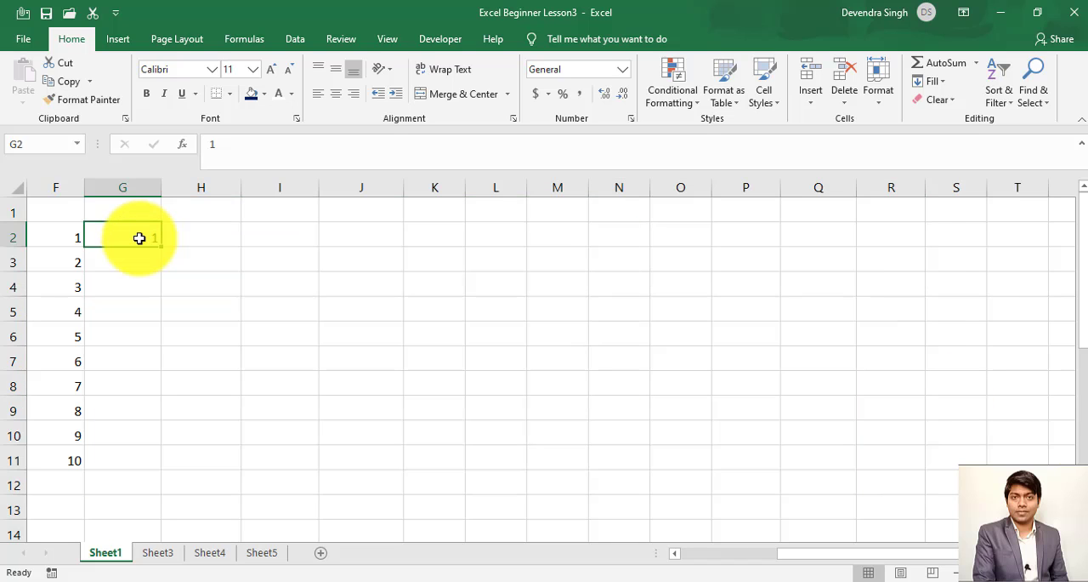
# - Fill a linear series in columns from the 1 in G2, using step value 1 and stop value 20
pyautogui.press('Left')
pyautogui.press('Left')
pyautogui.press('Left')
pyautogui.press('Left')
pyautogui.press('Left')
pyautogui.press('Left')
pyautogui.press('Right')
pyautogui.press('Right')
pyautogui.press('Right')
pyautogui.press('Right')
pyautogui.press('Right')
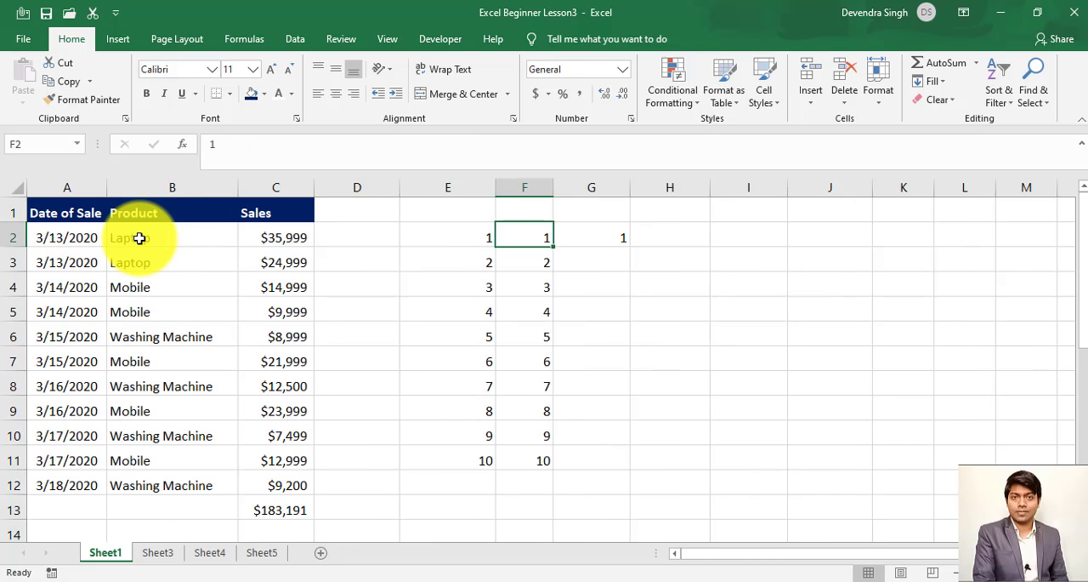
pyautogui.press('Right')
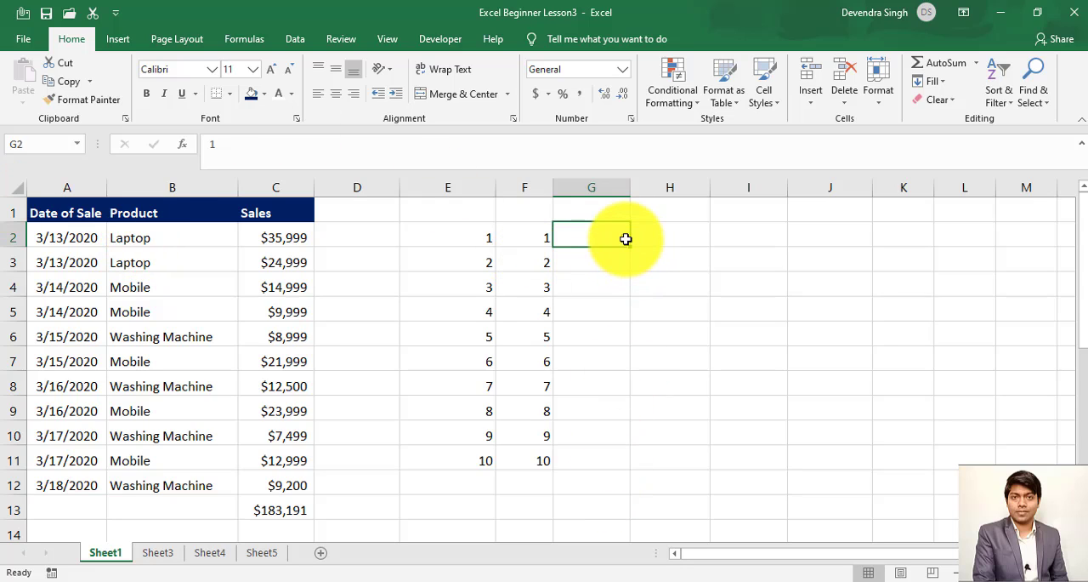
pyautogui.click(939, 81)
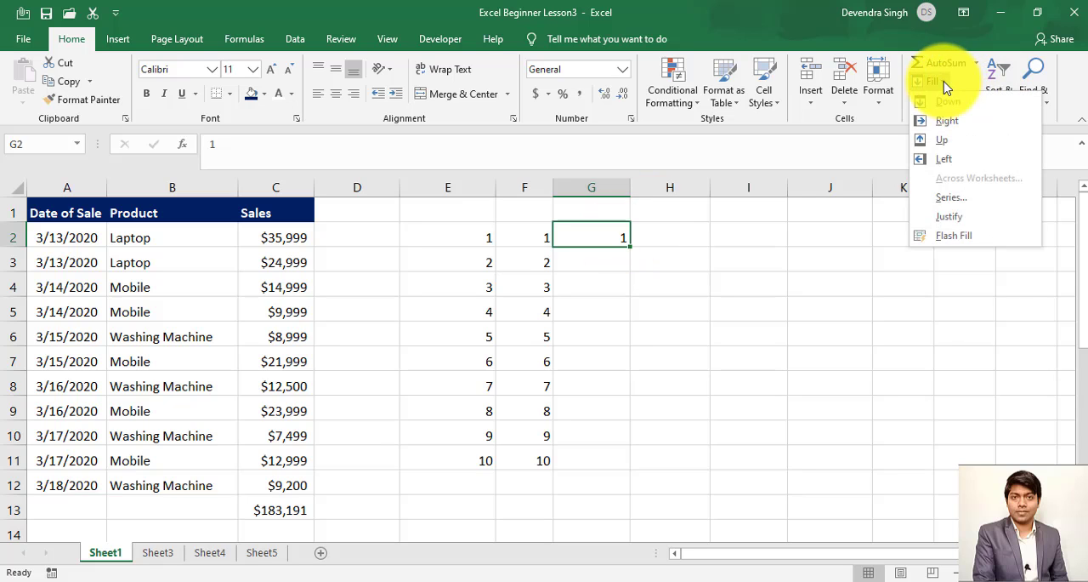
pyautogui.click(950, 197)
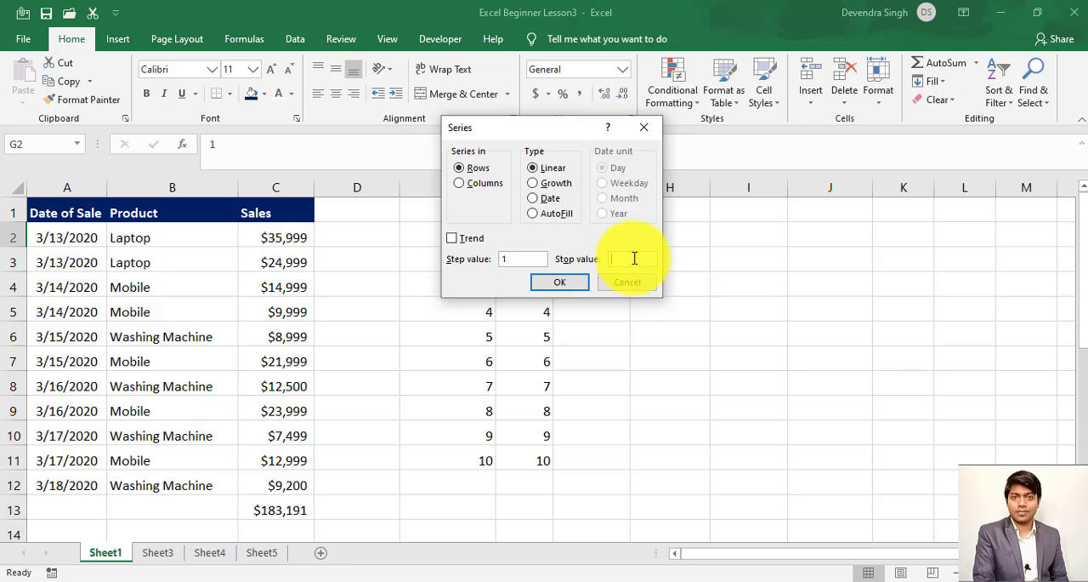
pyautogui.click(480, 183)
pyautogui.moveTo(535, 134); pyautogui.dragTo(817, 183)
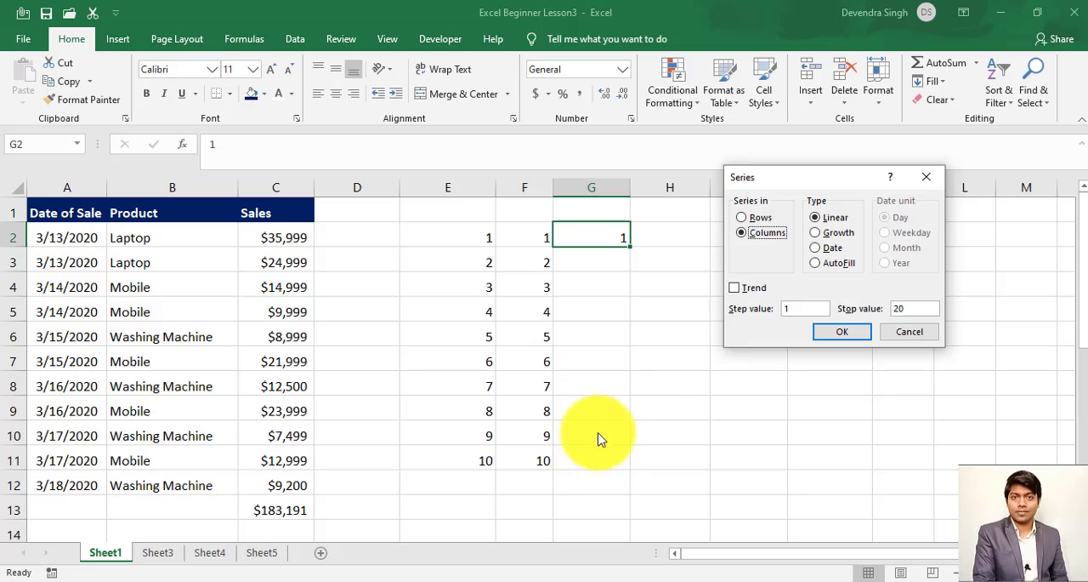
pyautogui.click(852, 337)
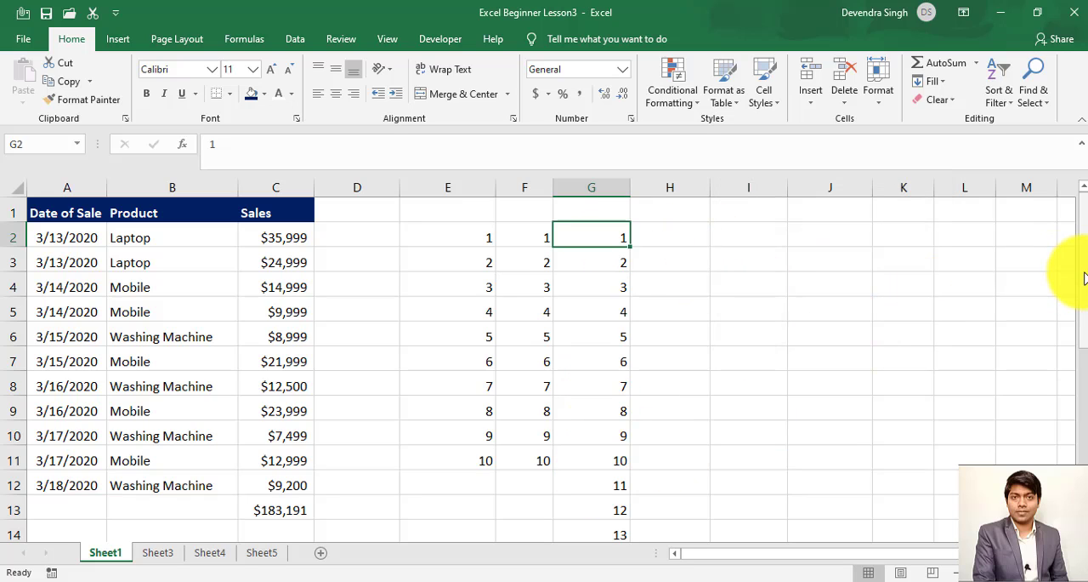
# - Examine the series filled down column G
pyautogui.moveTo(1081, 272)
pyautogui.mouseDown()
pyautogui.moveTo(1081, 377)
pyautogui.moveTo(1078, 268)
pyautogui.moveTo(1078, 291)
pyautogui.mouseUp()
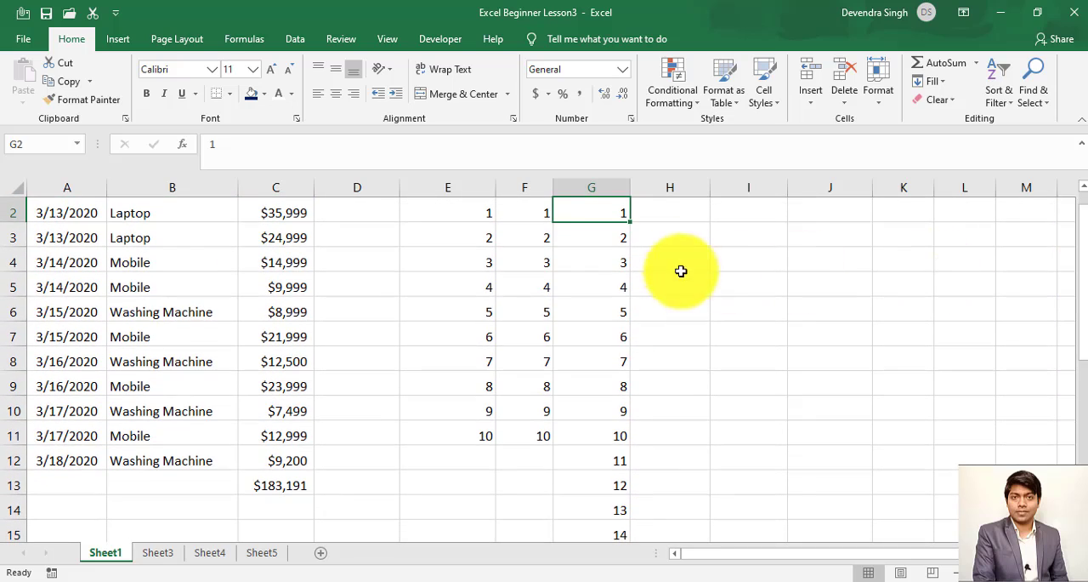
pyautogui.click(1082, 187)
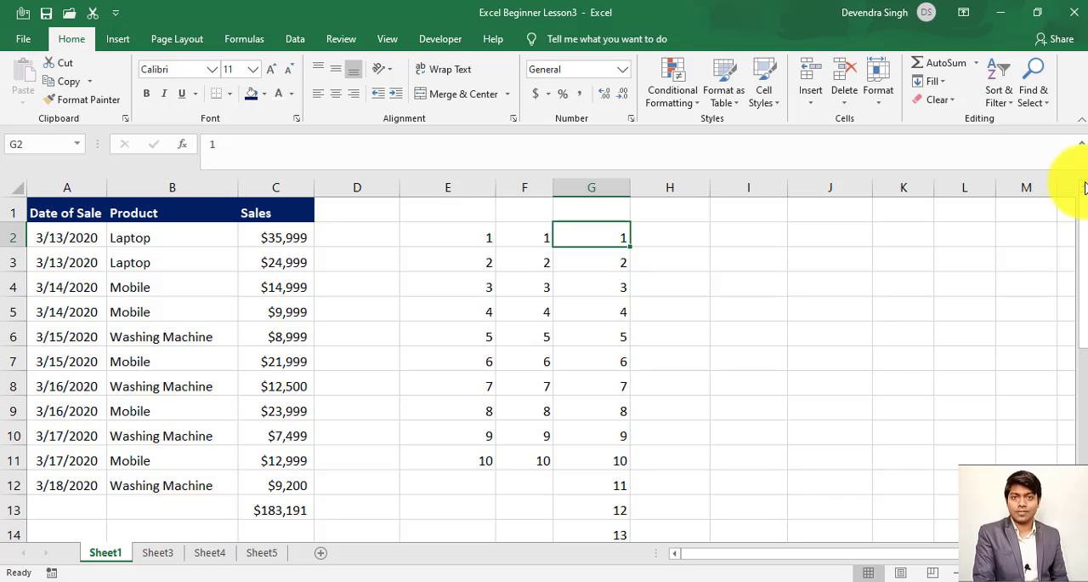
pyautogui.press('Up')
pyautogui.press('Down')
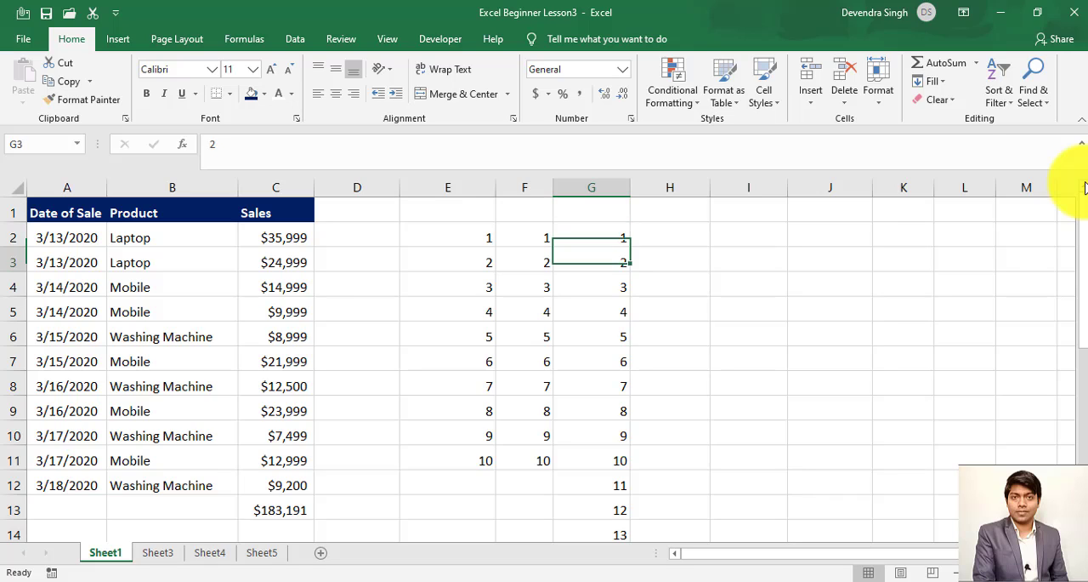
pyautogui.press('Down')
pyautogui.press('Down')
pyautogui.press('Up')
pyautogui.press('Up')
pyautogui.press('Up')
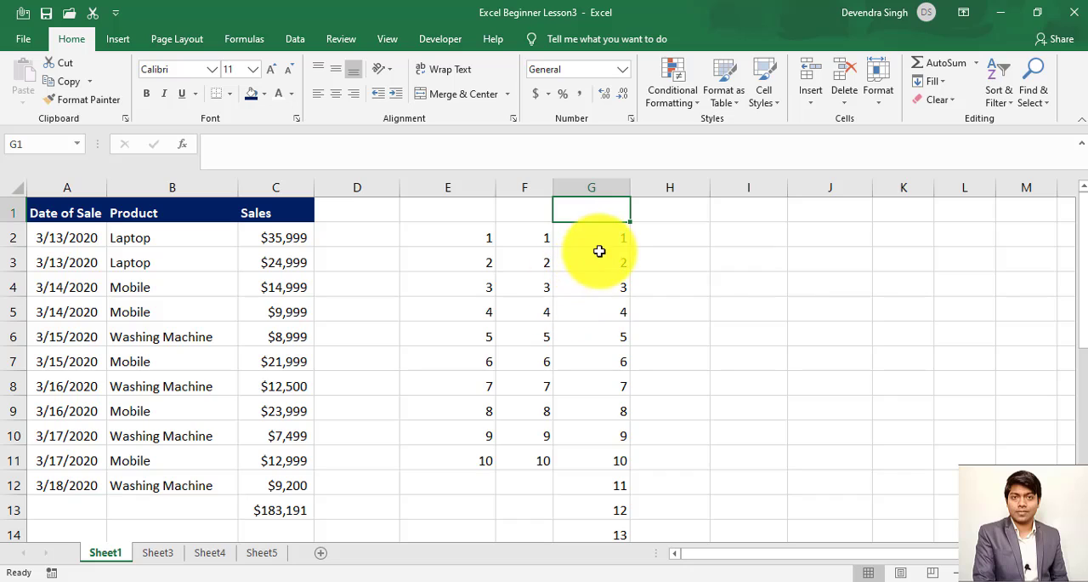
# - Enter 1 in cell H2
pyautogui.click(687, 226)
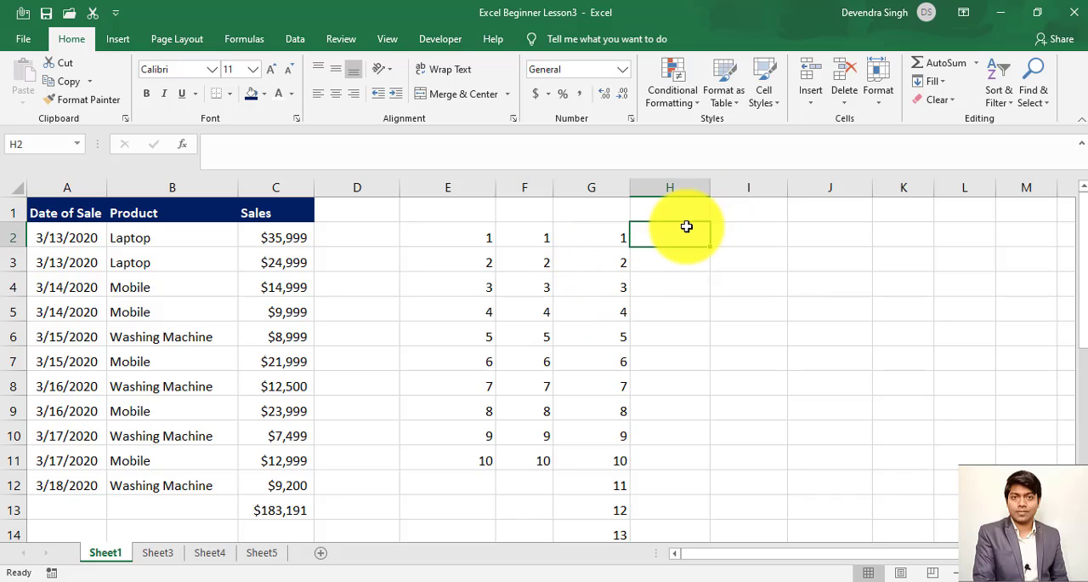
pyautogui.write('1')
pyautogui.press('Return')
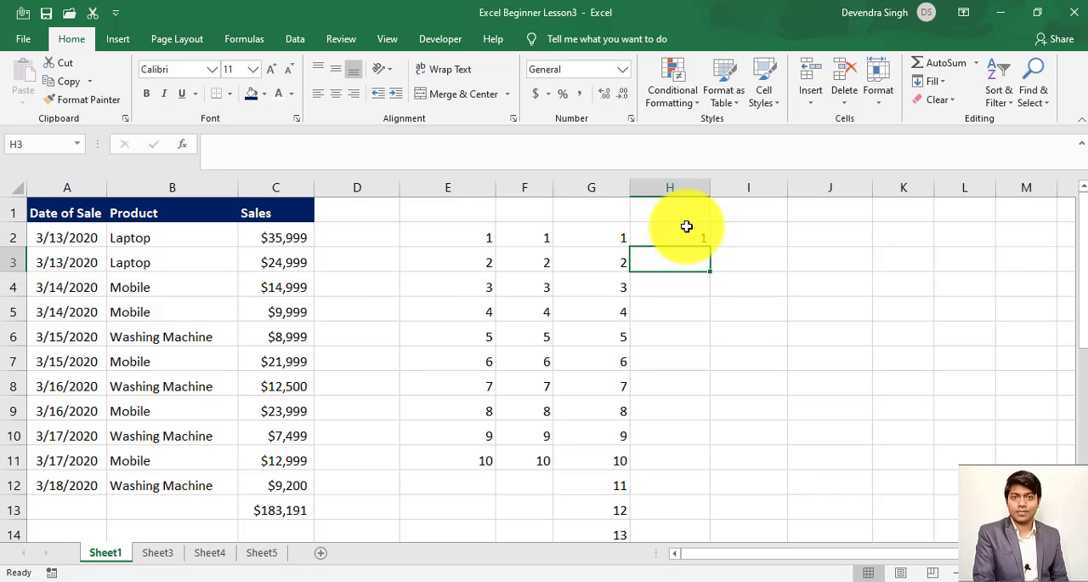
# - Try to extend the single value in H2 down to H11 with AutoFill, and undo that fill
pyautogui.doubleClick(687, 227)
pyautogui.click(689, 301)
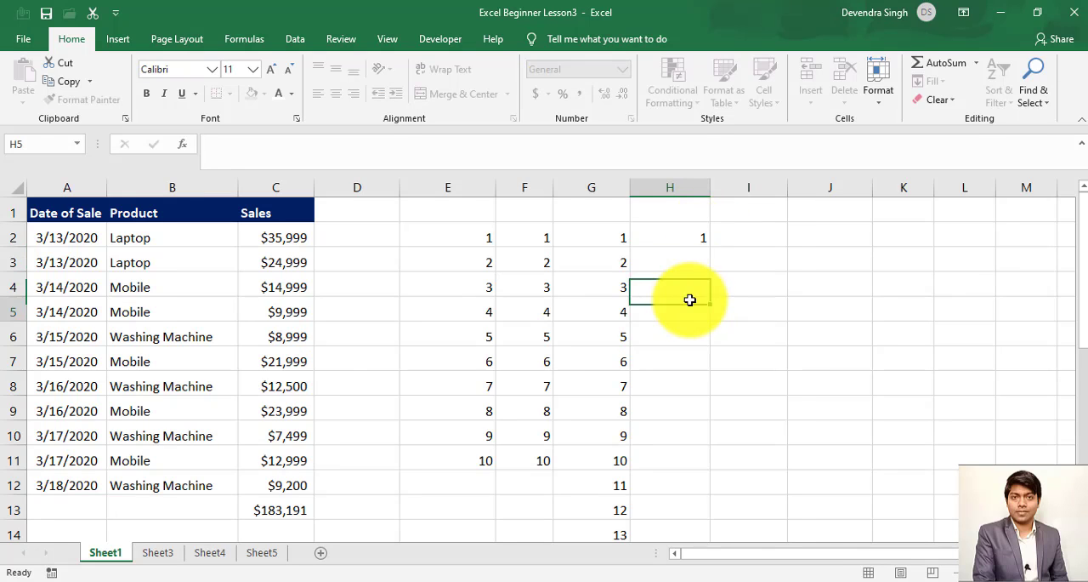
pyautogui.click(696, 240)
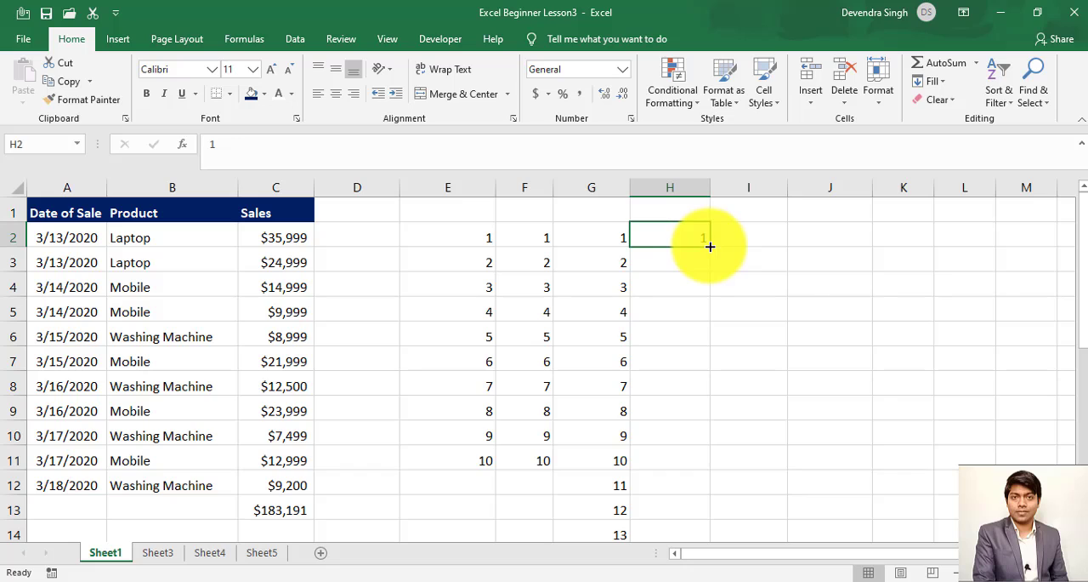
pyautogui.moveTo(710, 246); pyautogui.dragTo(700, 456)
pyautogui.hotkey('ctrl', 'z')
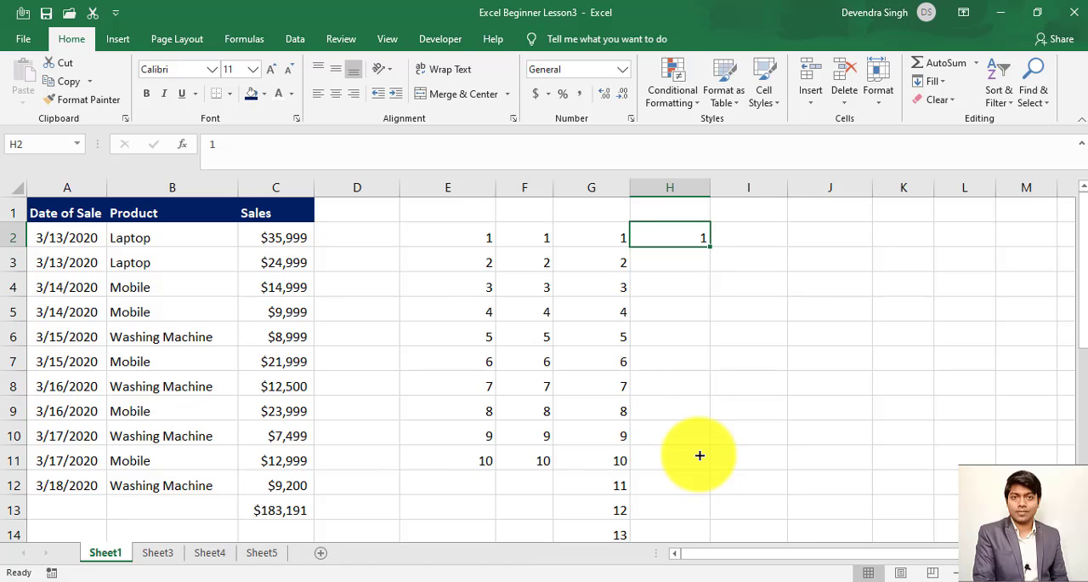
# - Enter 2 in H3 and extend the pattern of H2:H3 down to H14 with AutoFill
pyautogui.click(696, 260)
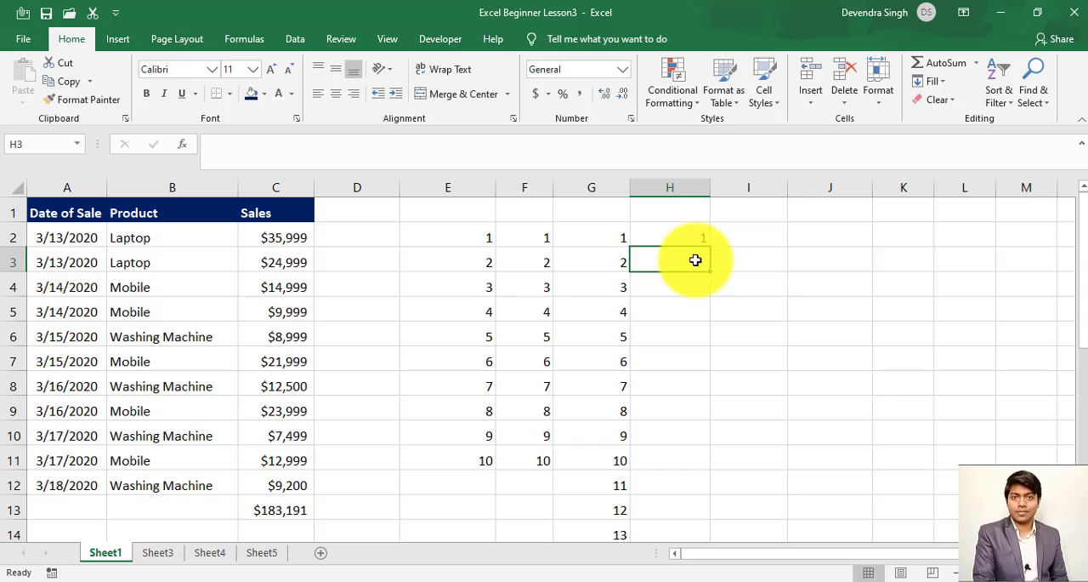
pyautogui.press('Return')
pyautogui.click(699, 240)
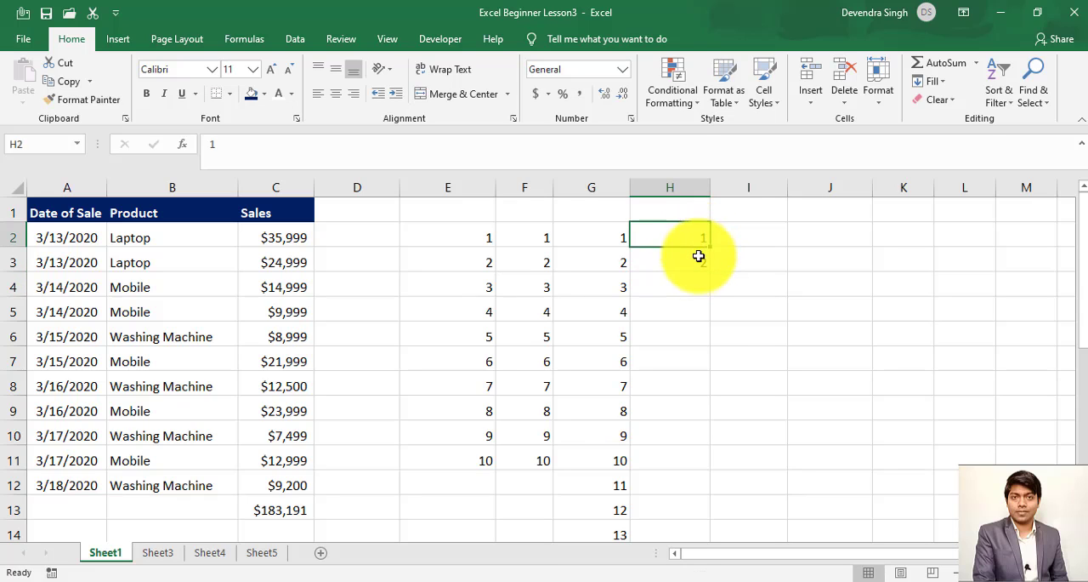
pyautogui.moveTo(699, 256); pyautogui.dragTo(711, 270)
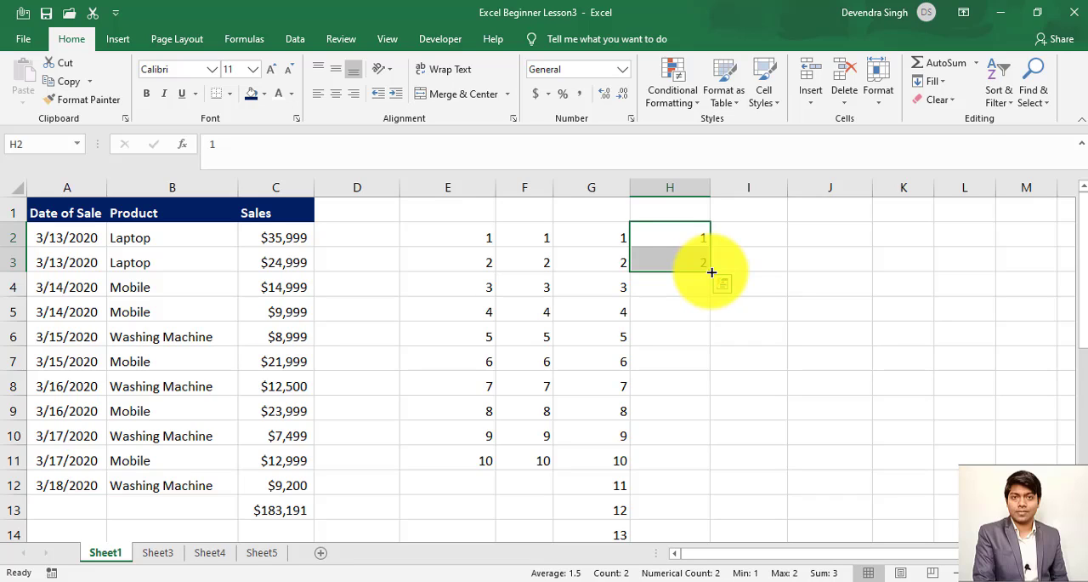
pyautogui.moveTo(711, 272); pyautogui.dragTo(705, 535)
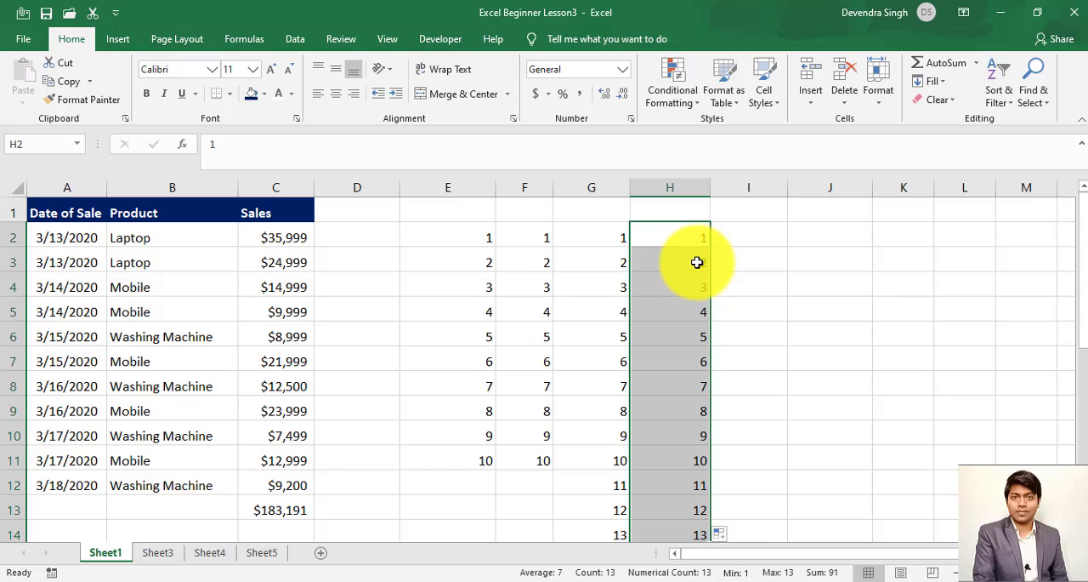
# - Enter 1 in I2 and the formula =I2+1 in I3
pyautogui.click(775, 226)
pyautogui.write('1')
pyautogui.press('Return')
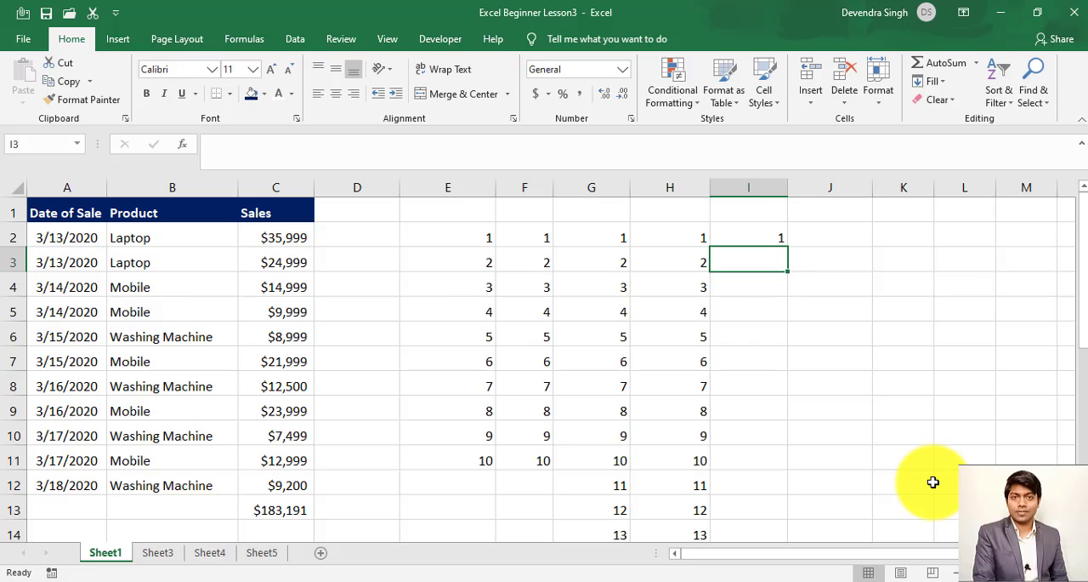
pyautogui.press('Up')
pyautogui.press('Down')
pyautogui.write('=')
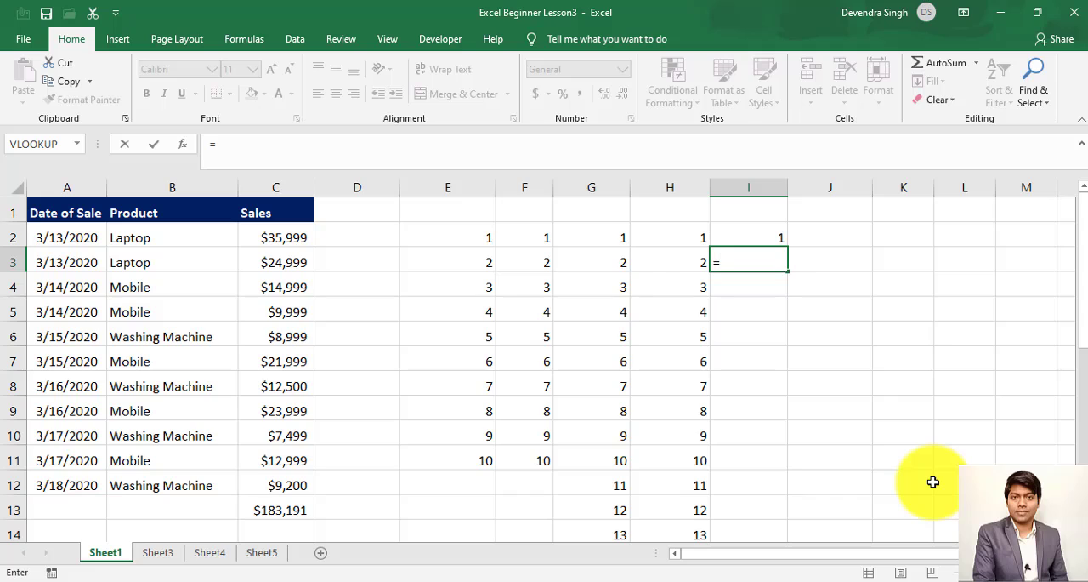
pyautogui.press('Up')
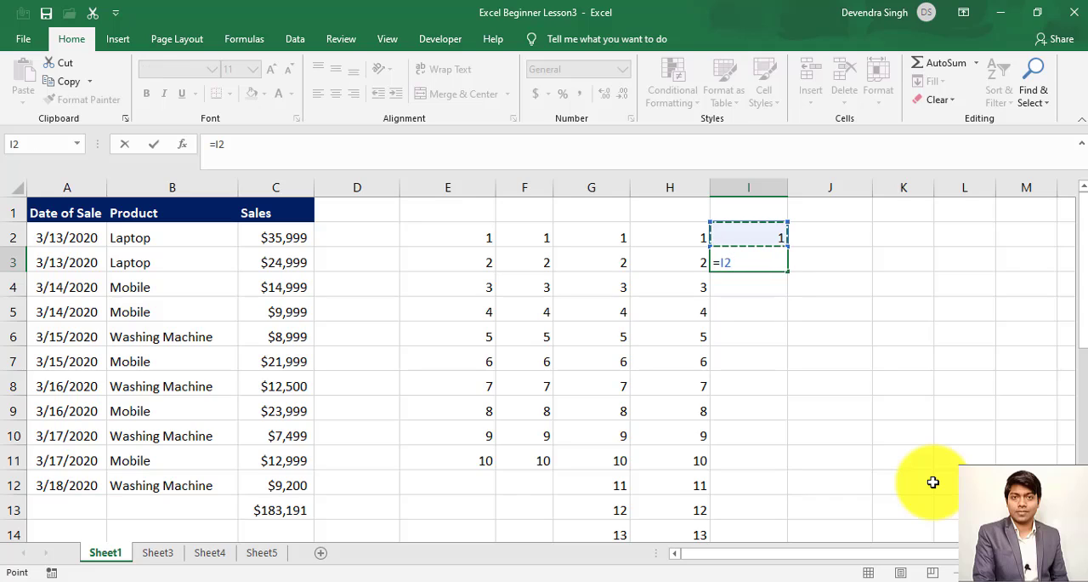
pyautogui.write('+1')
pyautogui.press('Return')
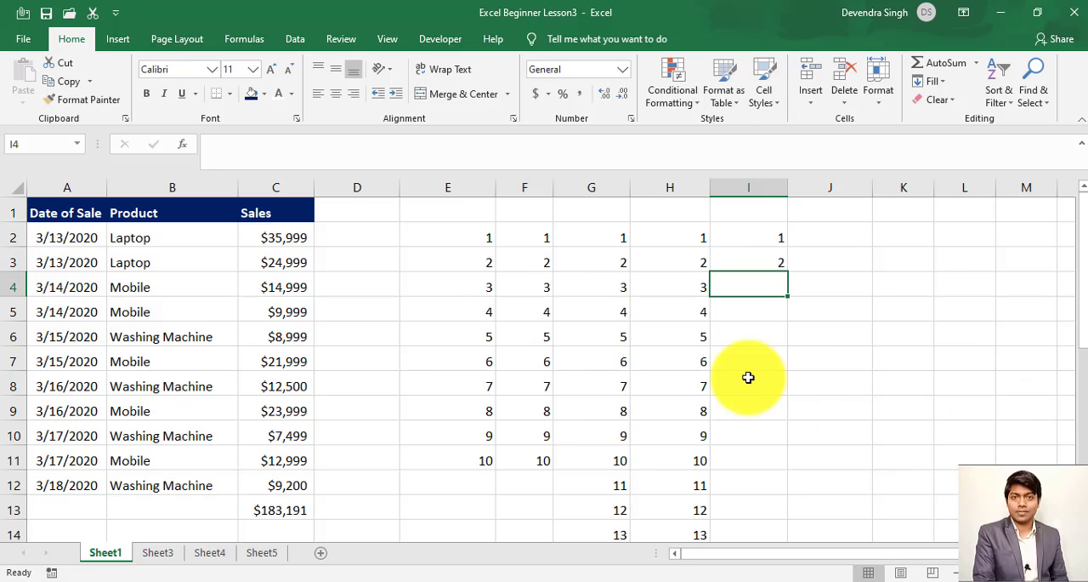
# - Fill the formula in I3 down through I14
pyautogui.moveTo(763, 262); pyautogui.dragTo(765, 523)
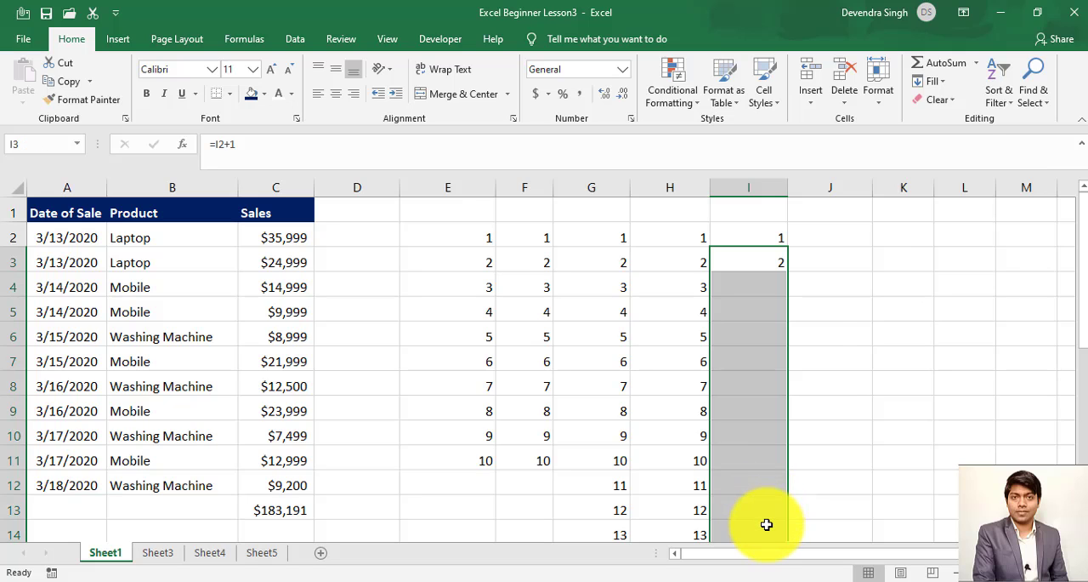
pyautogui.click(944, 81)
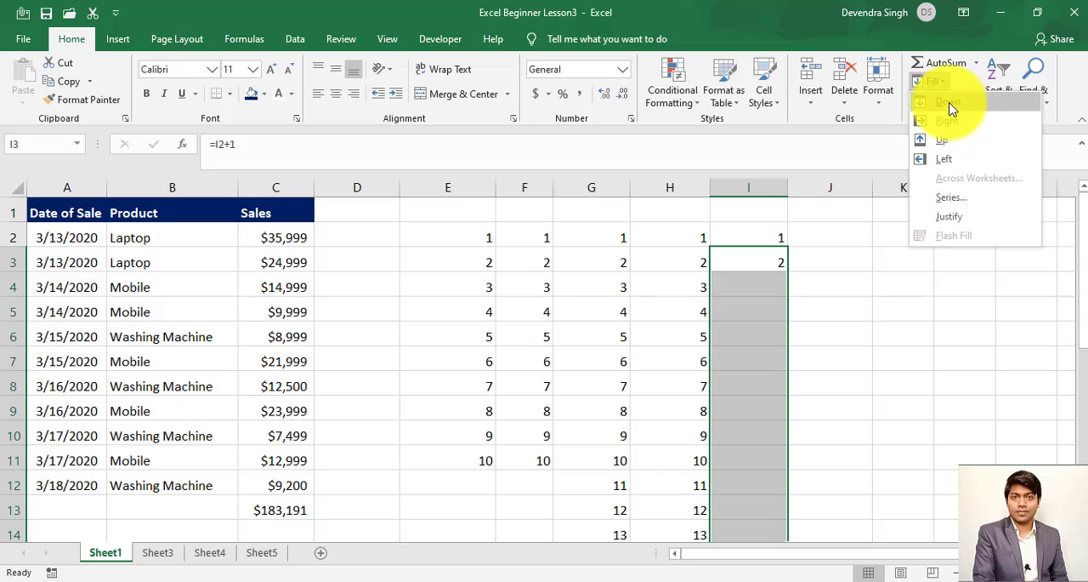
pyautogui.press('Escape')
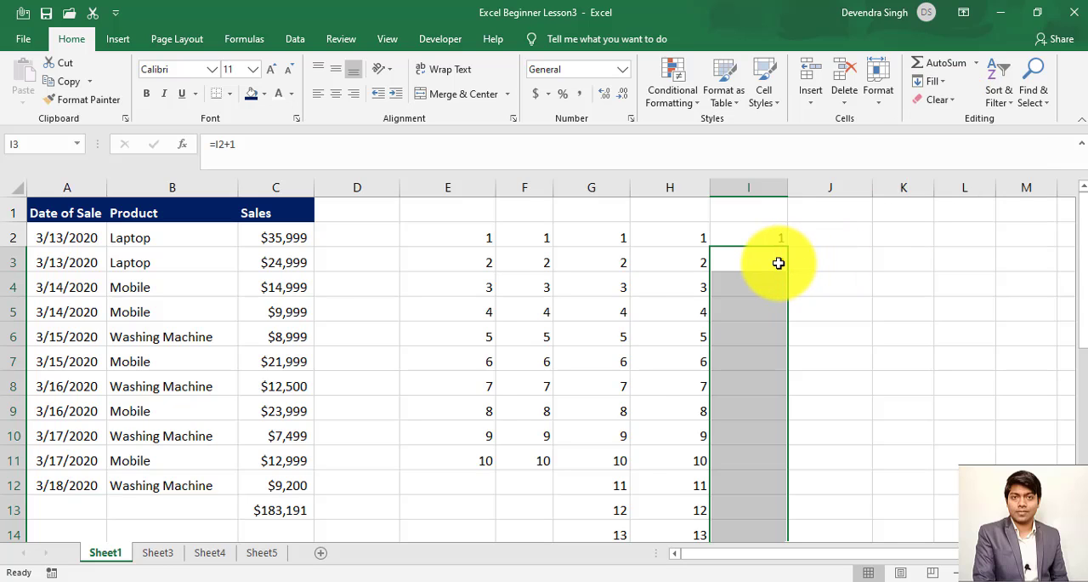
pyautogui.hotkey('ctrl', 'd')
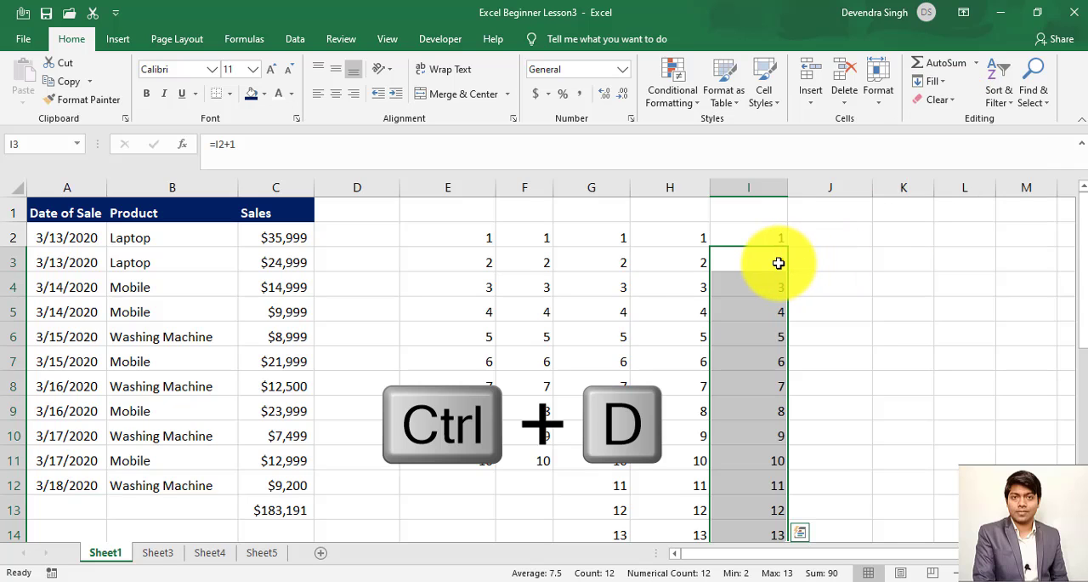
# - Examine the formulas in the first filled cells of column I
pyautogui.press('Down')
pyautogui.press('Up')
pyautogui.press('Up')
pyautogui.press('Up')
pyautogui.press('Down')
pyautogui.press('Down')
pyautogui.press('Down')
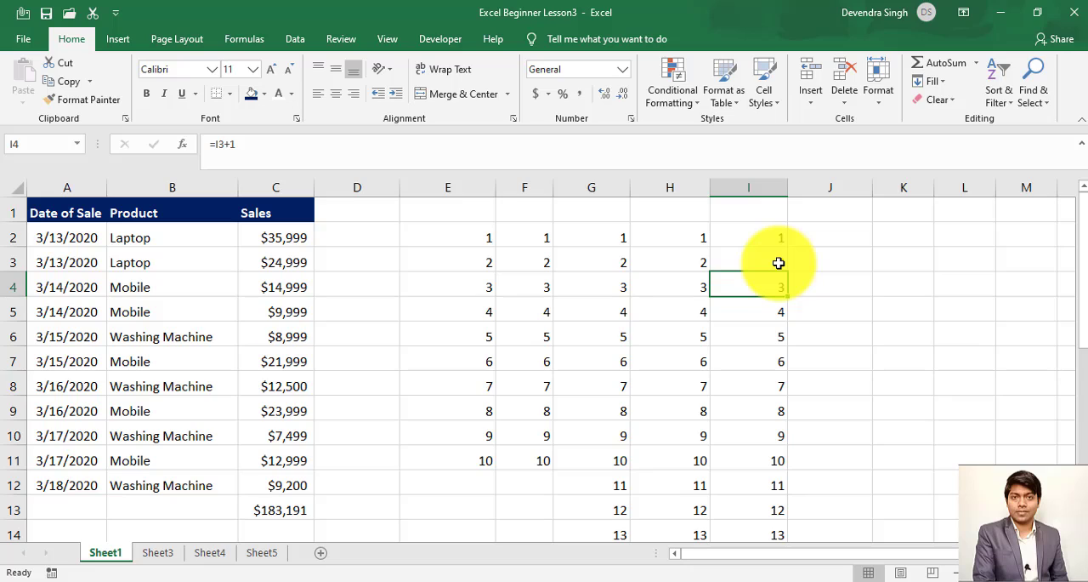
# - Enter 1 in cell I1
pyautogui.press('Up')
pyautogui.press('Up')
pyautogui.press('Up')
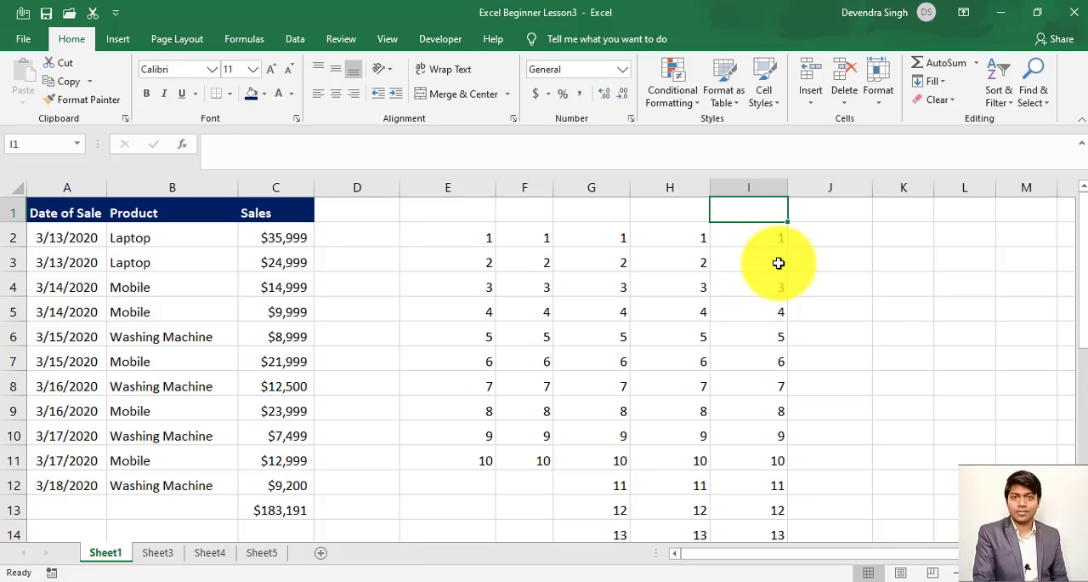
pyautogui.hotkey('shift', 'Right')
pyautogui.hotkey('shift', 'Right')
pyautogui.hotkey('shift', 'Right')
pyautogui.hotkey('shift', 'Right')
pyautogui.hotkey('shift', 'Right')
pyautogui.hotkey('shift', 'Right')
pyautogui.hotkey('shift', 'Right')
pyautogui.hotkey('shift', 'Right')
pyautogui.hotkey('shift', 'Right')
pyautogui.hotkey('shift', 'Right')
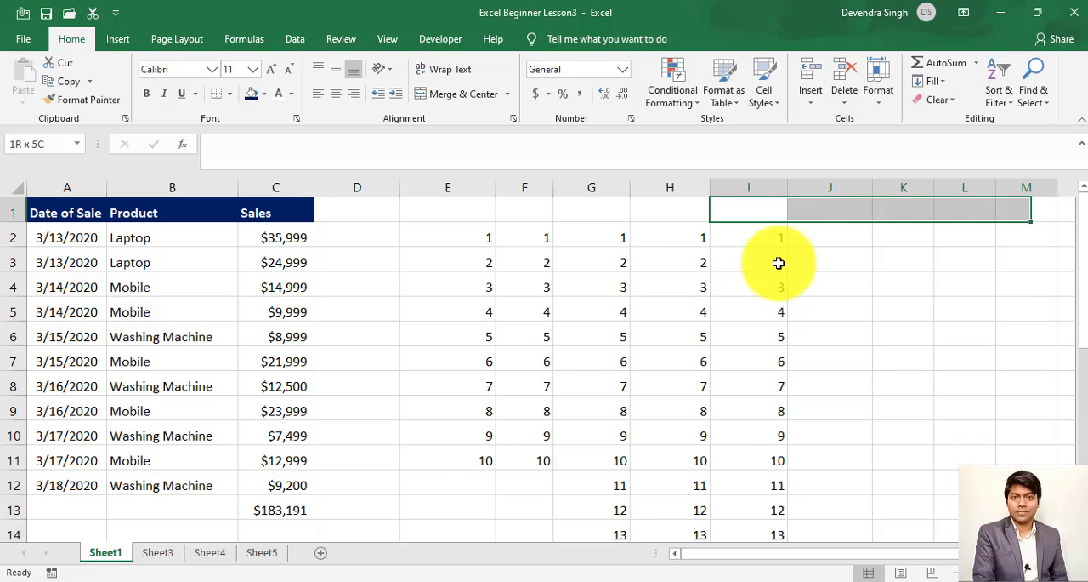
pyautogui.press('Left')
pyautogui.press('Right')
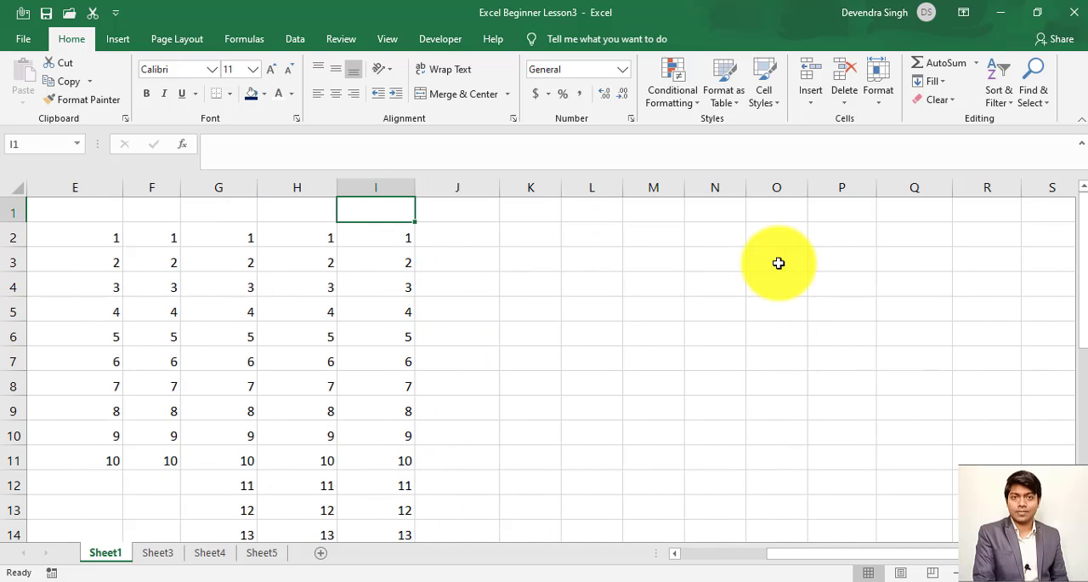
pyautogui.write('1')
pyautogui.press('Return')
pyautogui.press('Up')
# - Fill I1:R1 with a linear series in rows using a step value of 1
pyautogui.hotkey('shift', 'Right')
pyautogui.hotkey('shift', 'Right')
pyautogui.hotkey('shift', 'Right')
pyautogui.hotkey('shift', 'Right')
pyautogui.hotkey('shift', 'Right')
pyautogui.hotkey('shift', 'Right')
pyautogui.hotkey('shift', 'Right')
pyautogui.hotkey('shift', 'Right')
pyautogui.hotkey('shift', 'Right')
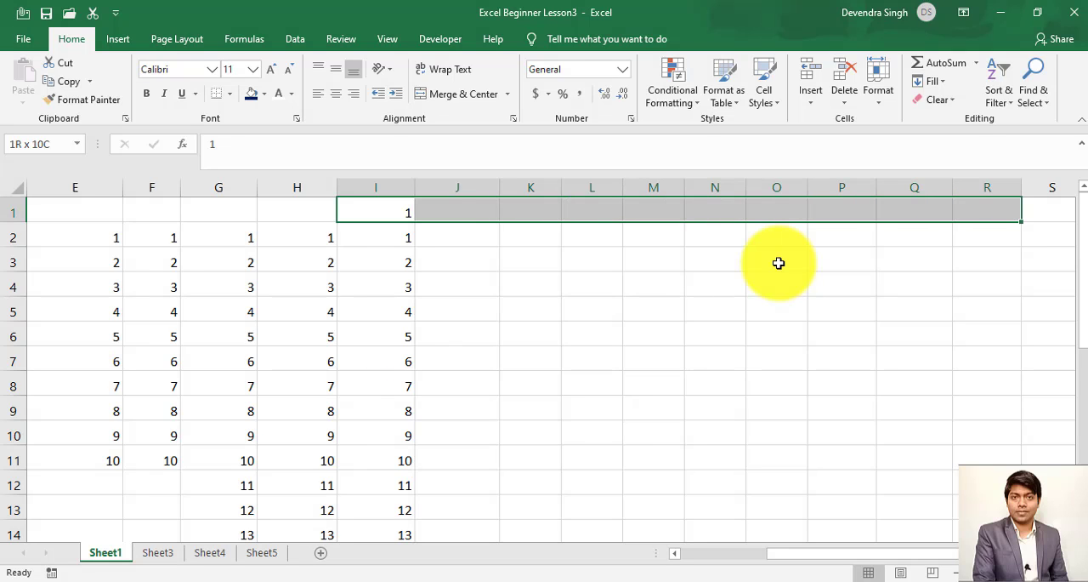
pyautogui.click(934, 85)
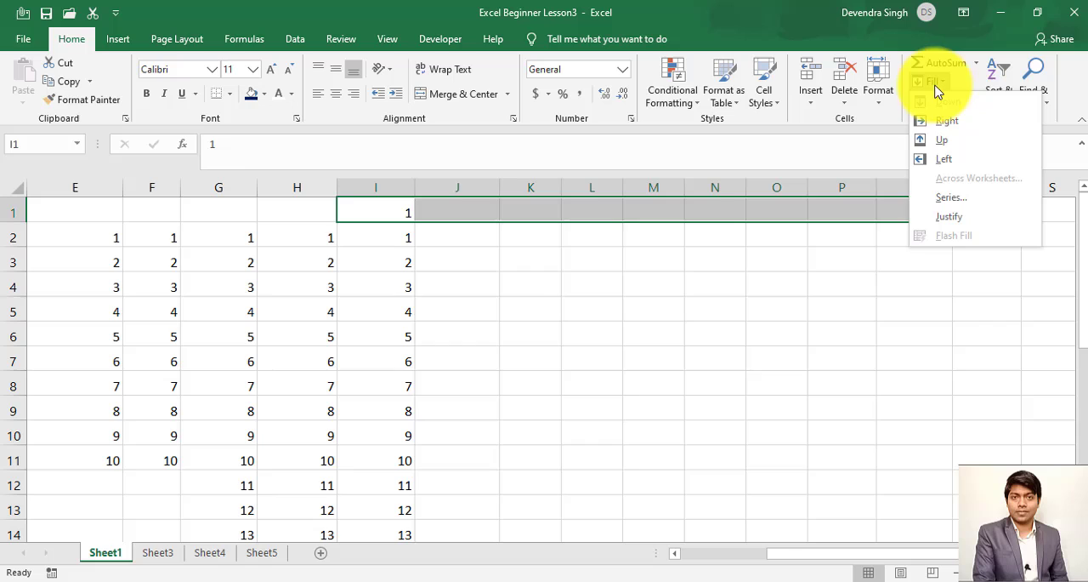
pyautogui.click(939, 199)
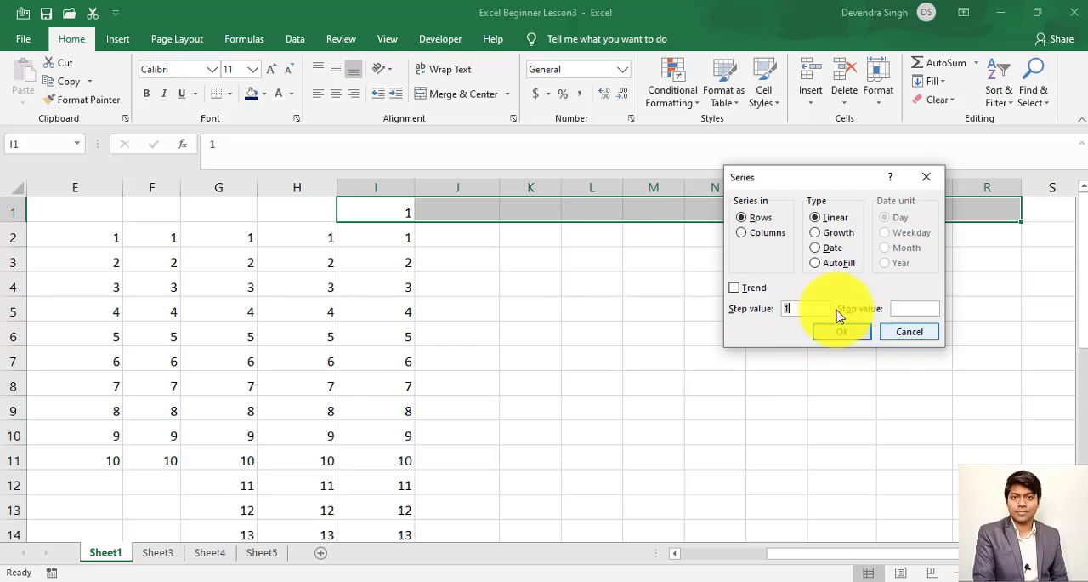
pyautogui.click(842, 331)
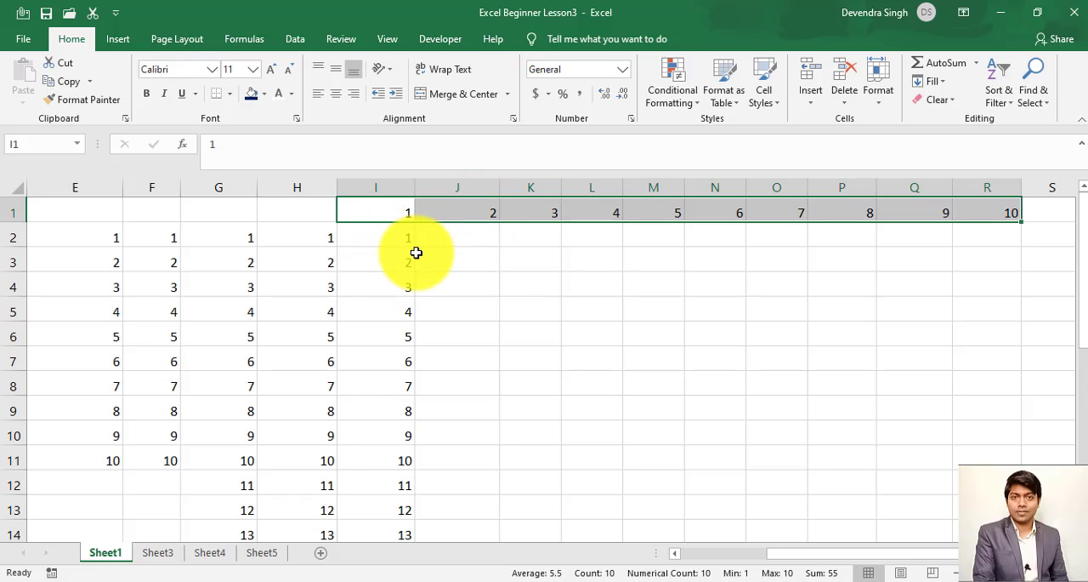
# - Enter 1 in K3 and 2 in L3
pyautogui.click(519, 245)
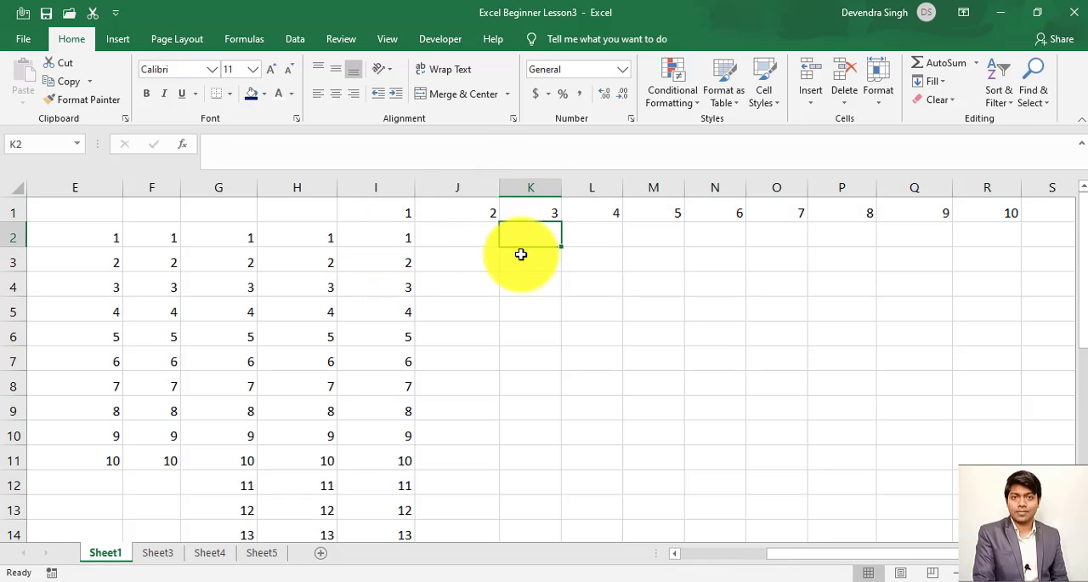
pyautogui.click(521, 256)
pyautogui.write('1')
pyautogui.press('Return')
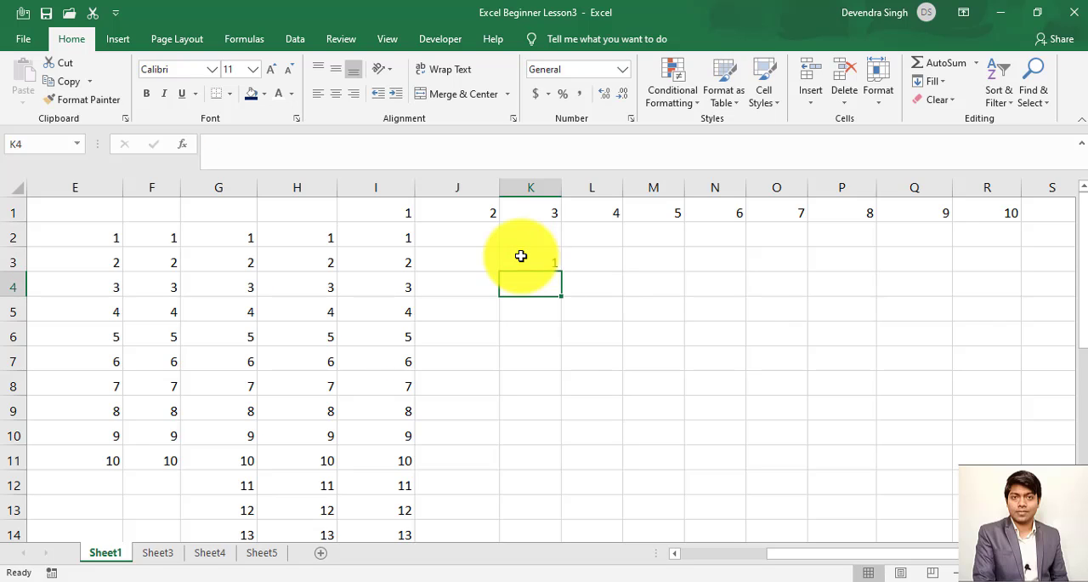
pyautogui.press('Up')
pyautogui.press('Right')
pyautogui.write('2')
pyautogui.press('Return')
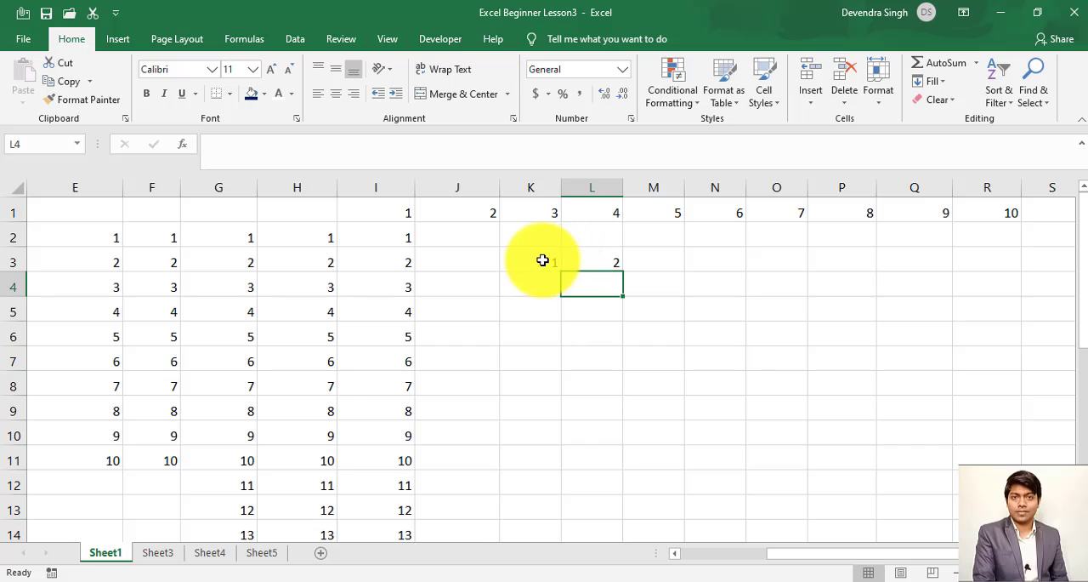
# - Extend the pattern of K3:L3 across row 3 to R3 with AutoFill
pyautogui.moveTo(541, 260); pyautogui.dragTo(597, 261)
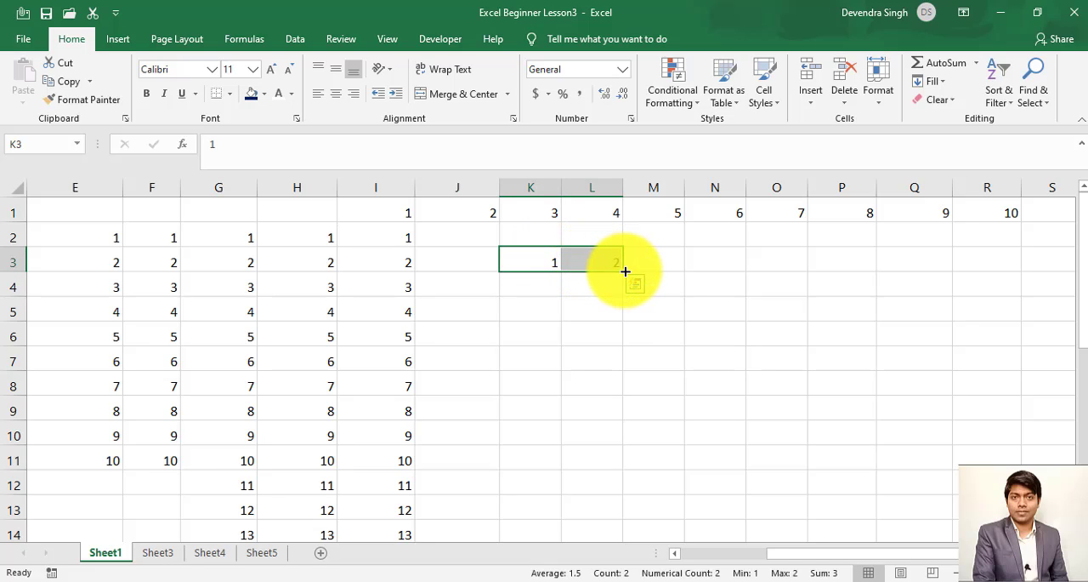
pyautogui.moveTo(625, 271); pyautogui.dragTo(1003, 272)
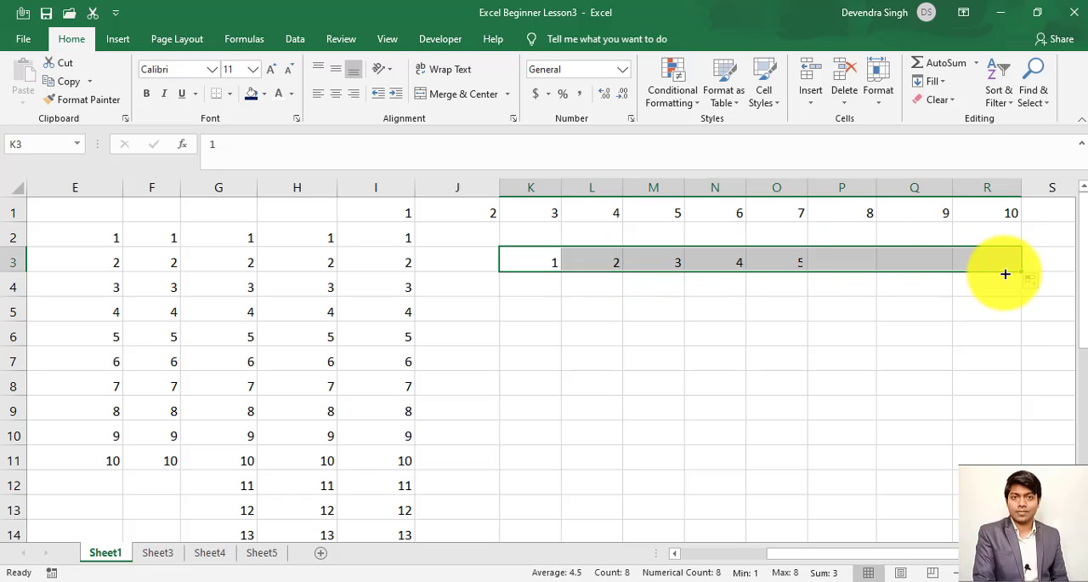
# - Examine the type options of the Series command from cell L5 without applying a fill
pyautogui.click(590, 314)
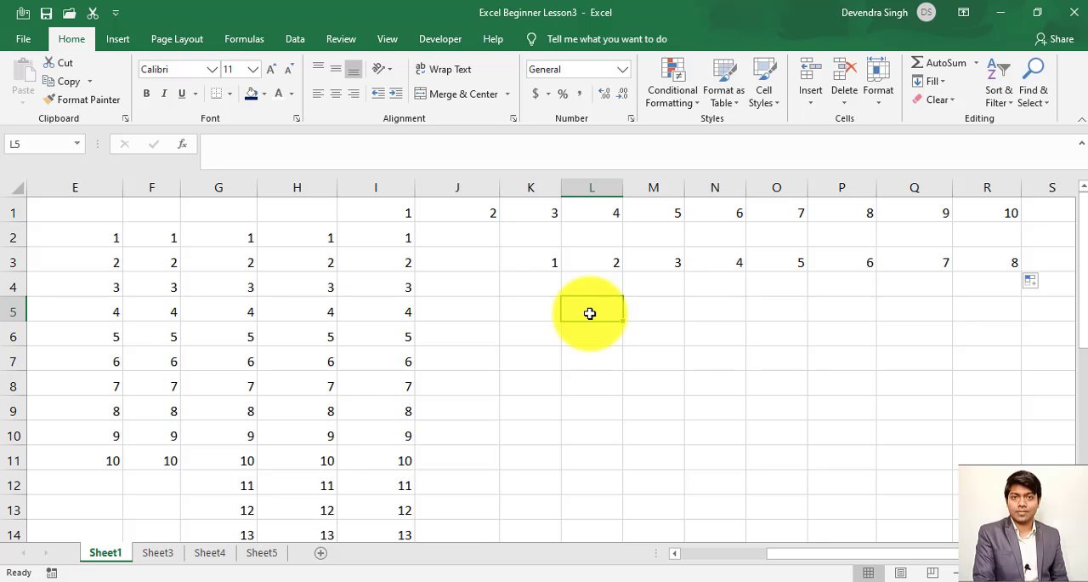
pyautogui.click(932, 83)
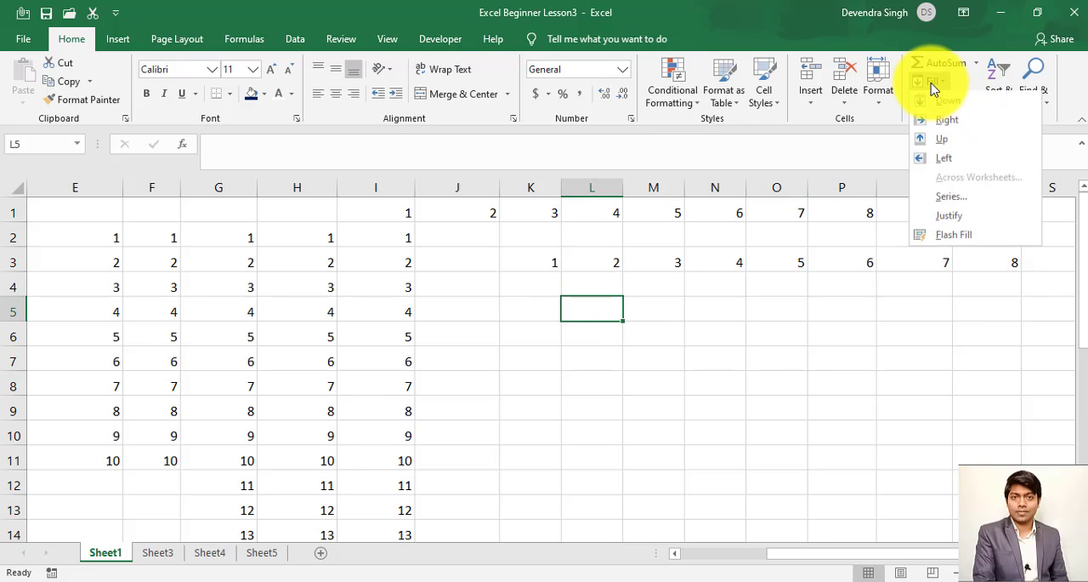
pyautogui.click(950, 197)
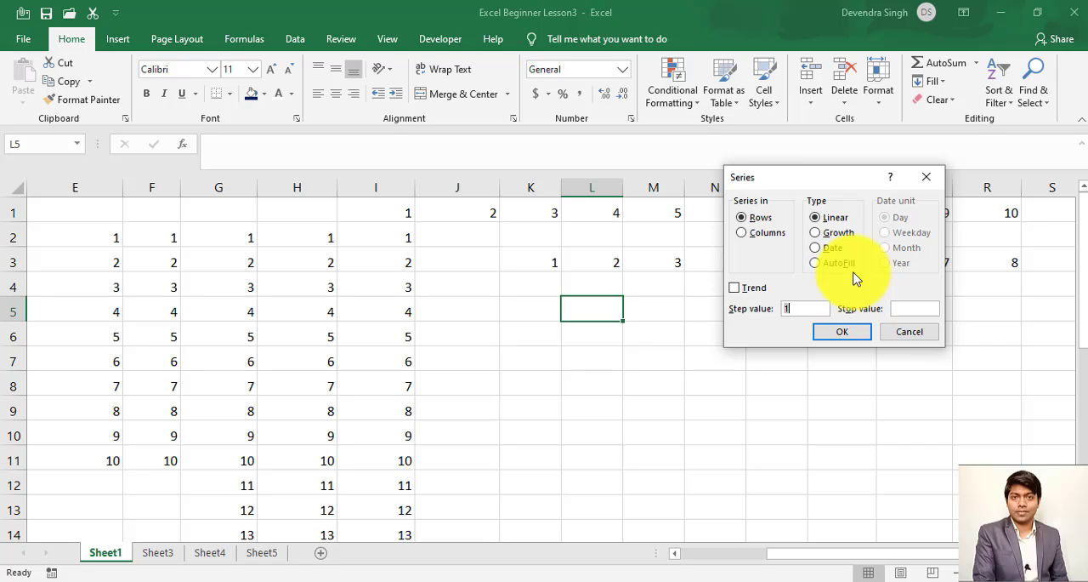
pyautogui.click(906, 333)
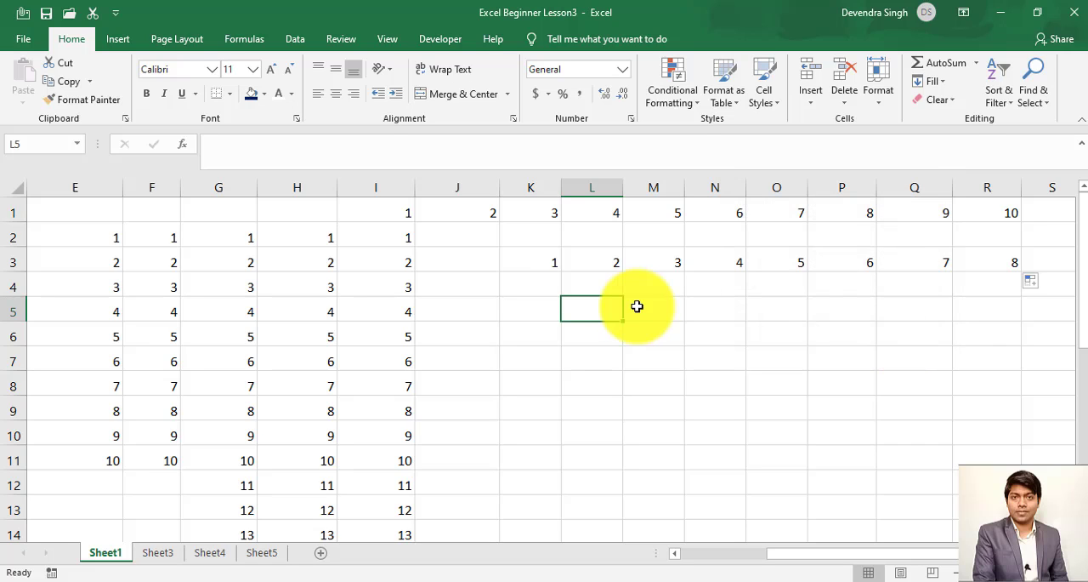
# - Enter the label "Growth Type" in cell L5
pyautogui.click(534, 302)
pyautogui.press('Up')
pyautogui.press('Up')
pyautogui.press('Up')
pyautogui.press('Up')
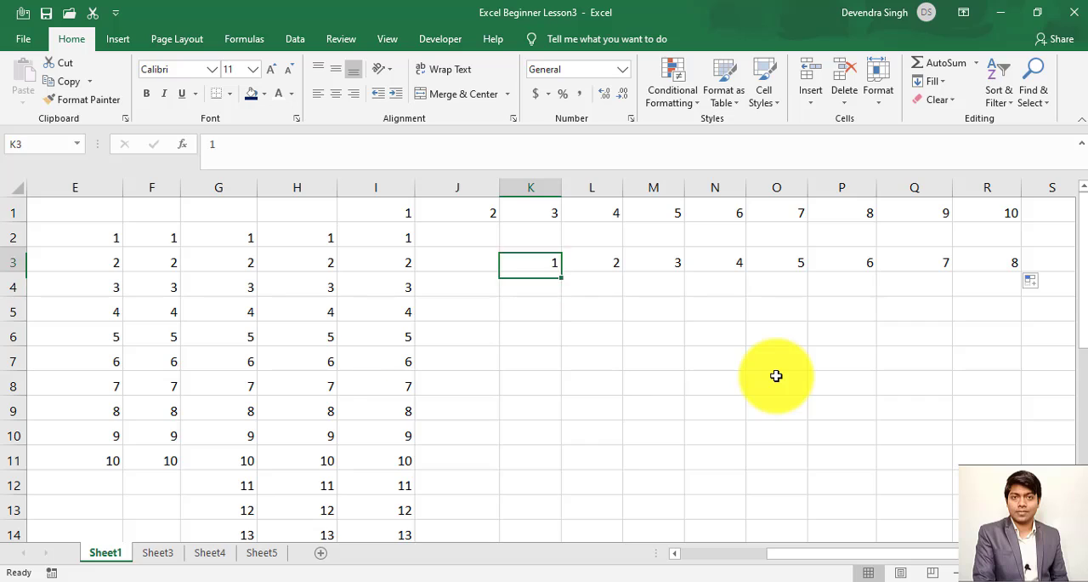
pyautogui.press('Down')
pyautogui.press('Down')
pyautogui.press('Down')
pyautogui.press('Down')
pyautogui.press('Right')
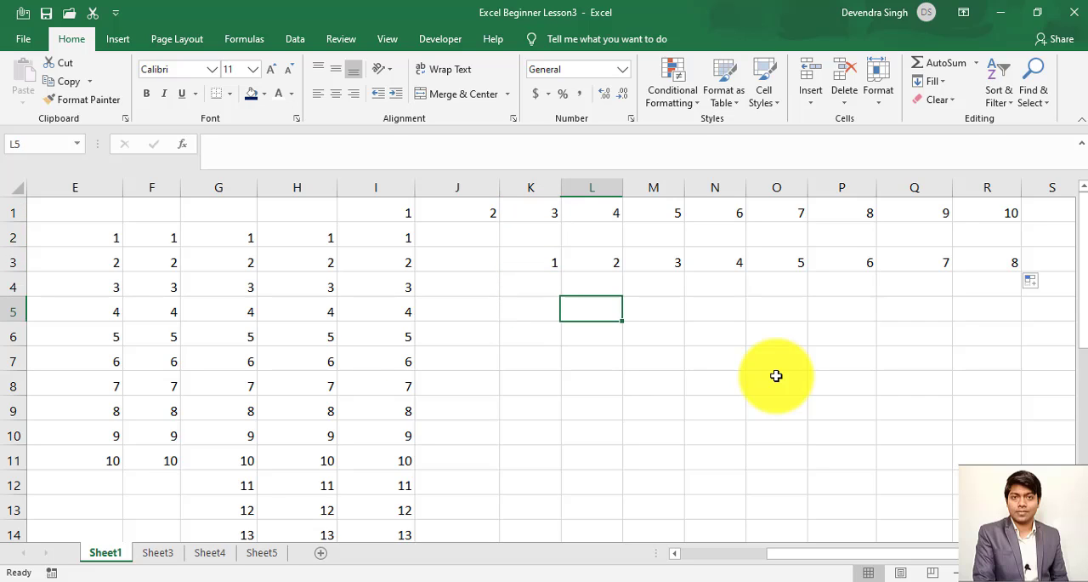
pyautogui.write('Growth')
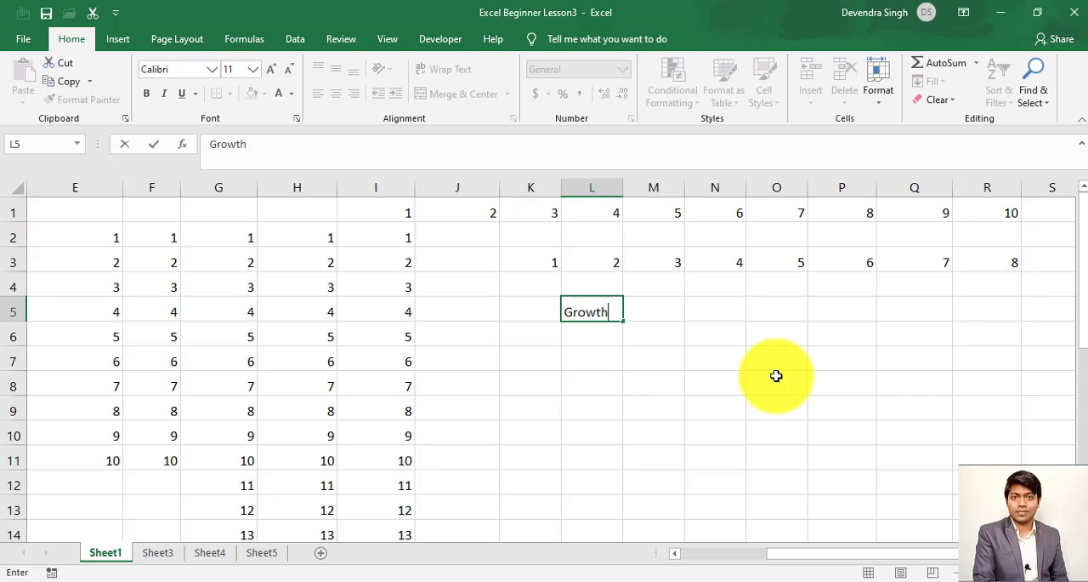
pyautogui.write(' Type')
pyautogui.press('Return')
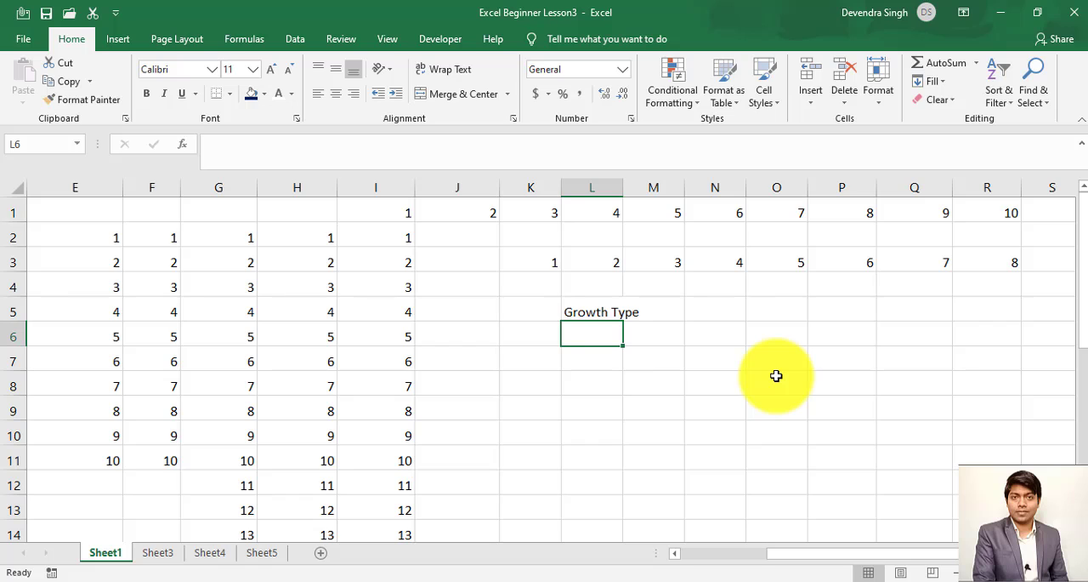
# - Enter 1 in cell L6 as the starting value under the Growth Type label
pyautogui.write('1')
pyautogui.press('Return')
pyautogui.press('Up')
pyautogui.click(945, 93)
pyautogui.click(950, 202)
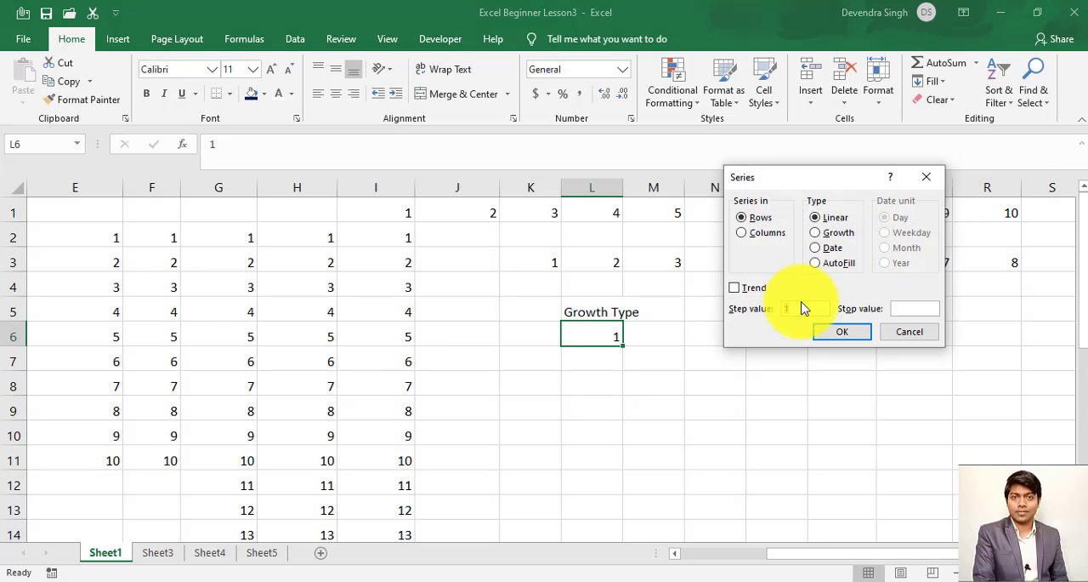
pyautogui.click(799, 309)
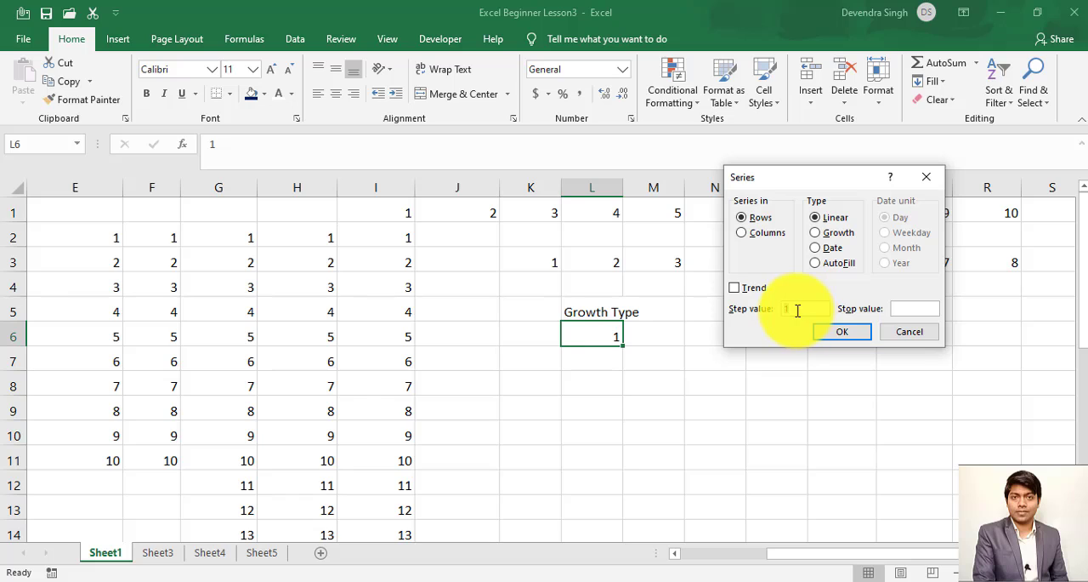
pyautogui.click(897, 331)
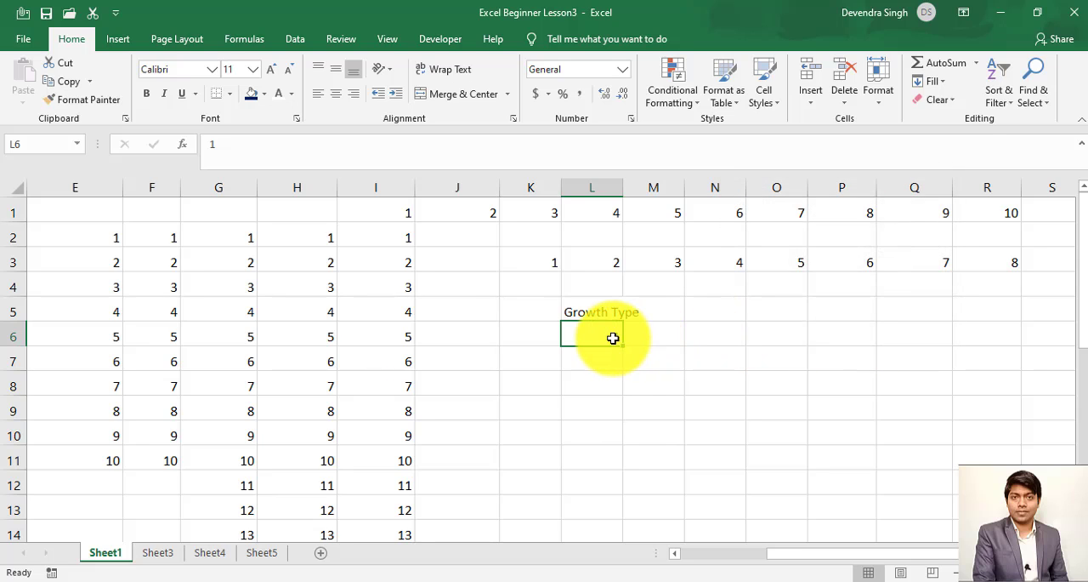
# - Fill L6:L13 with a Growth series in columns using a step value of 2
pyautogui.moveTo(613, 338); pyautogui.dragTo(603, 503)
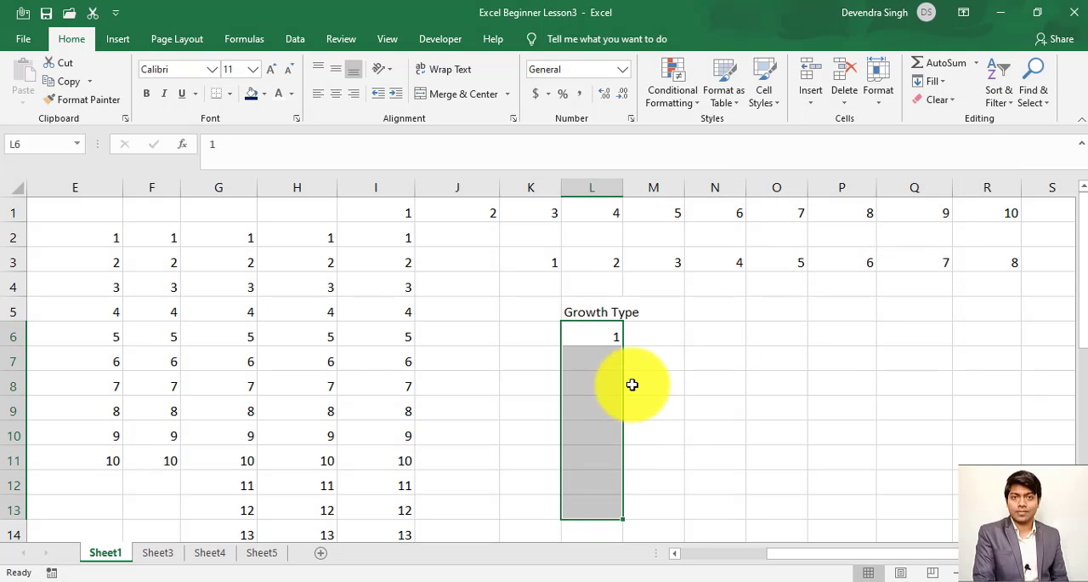
pyautogui.click(939, 85)
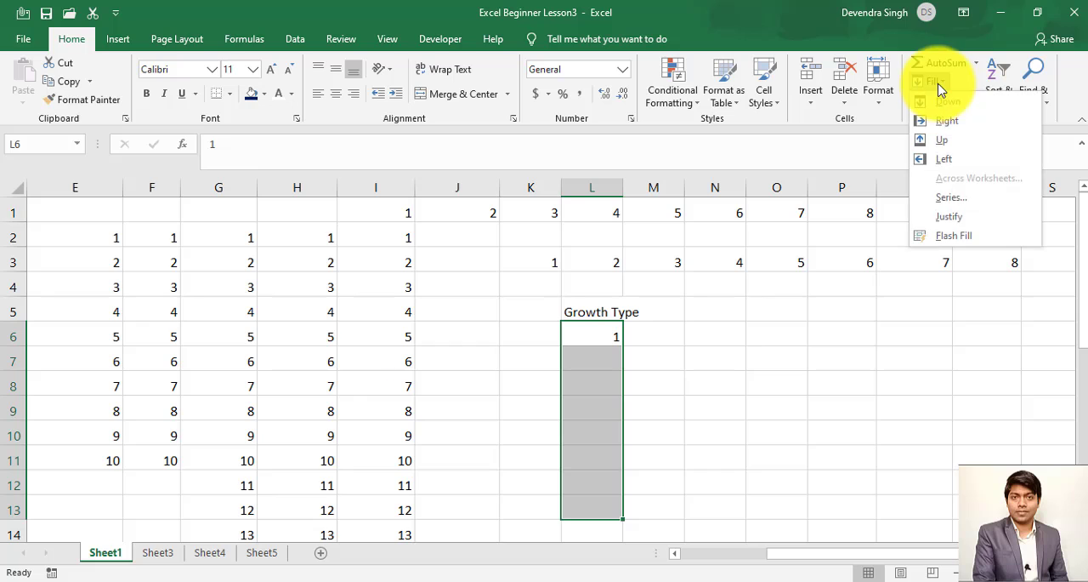
pyautogui.click(941, 199)
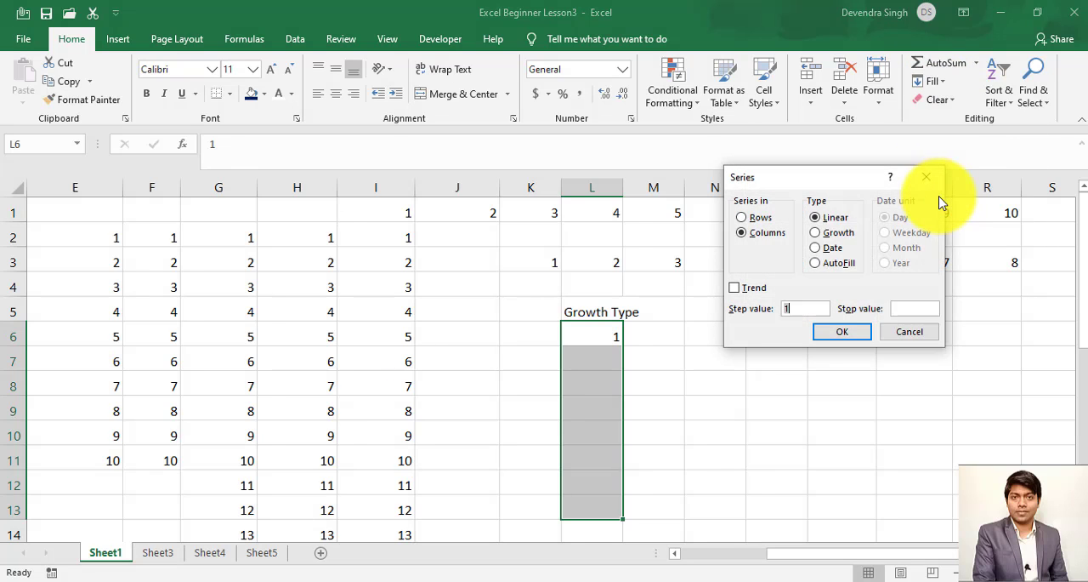
pyautogui.click(801, 311)
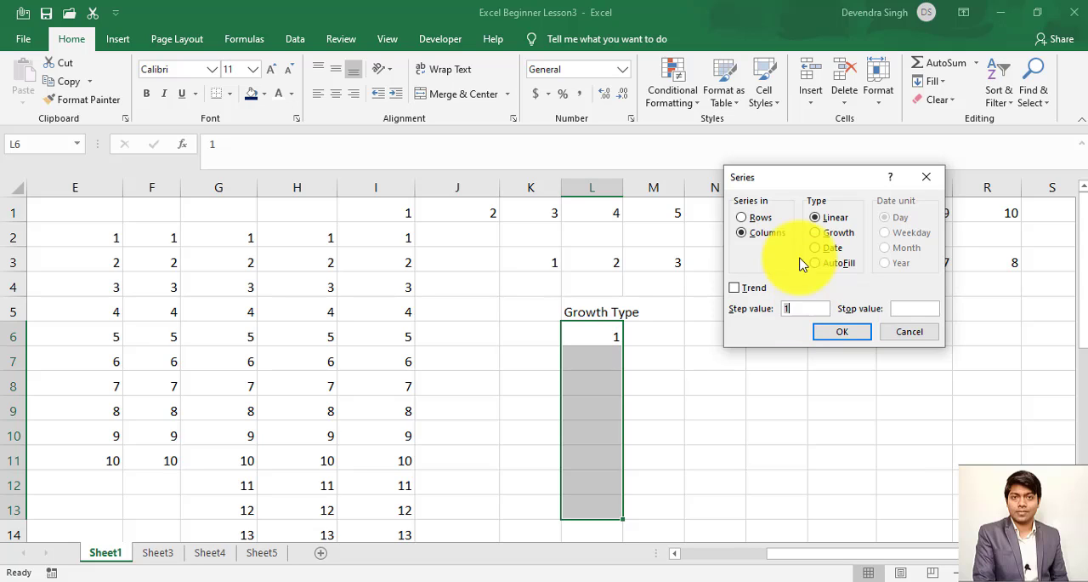
pyautogui.click(819, 235)
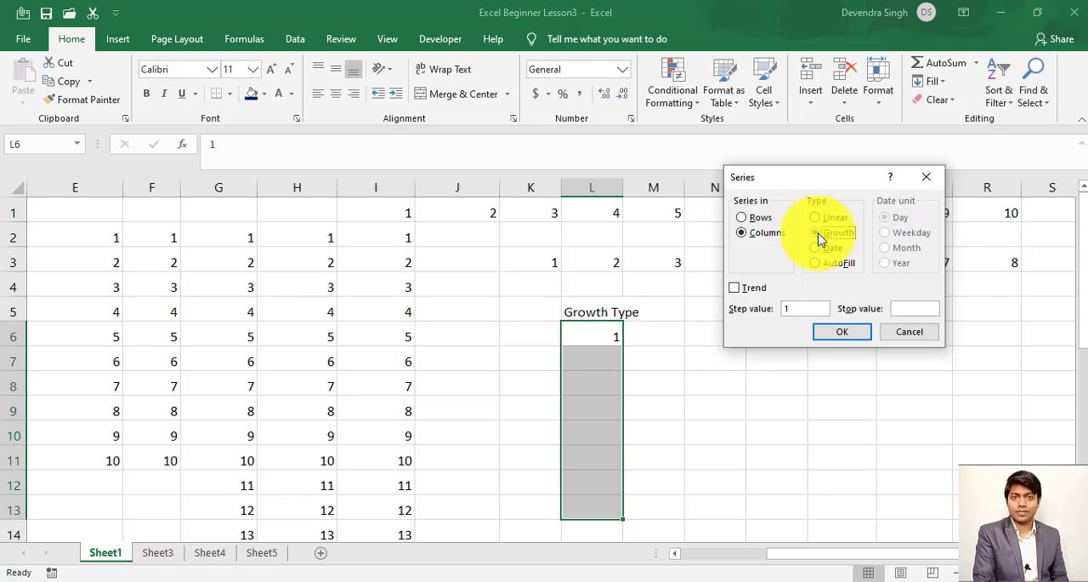
pyautogui.click(821, 237)
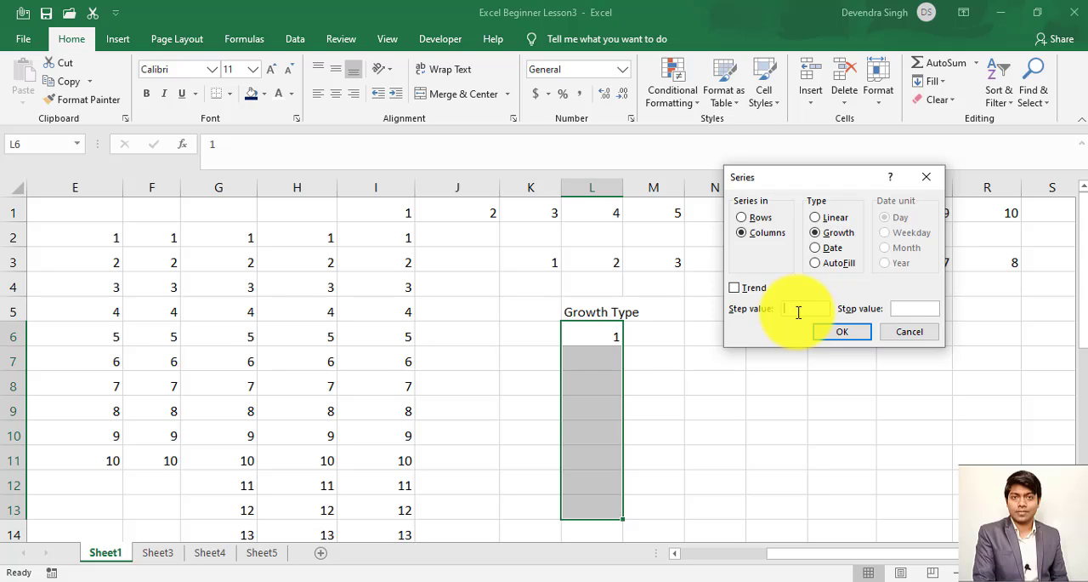
pyautogui.click(841, 334)
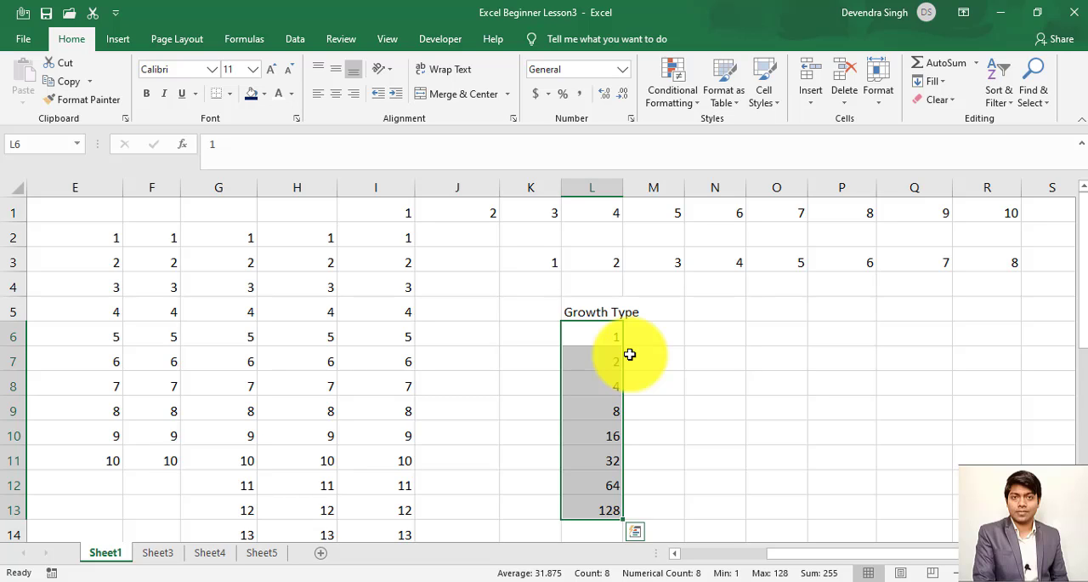
# - Review the Series options for the Growth Type values in L6:L13 without applying a fill
pyautogui.click(812, 104)
pyautogui.click(930, 81)
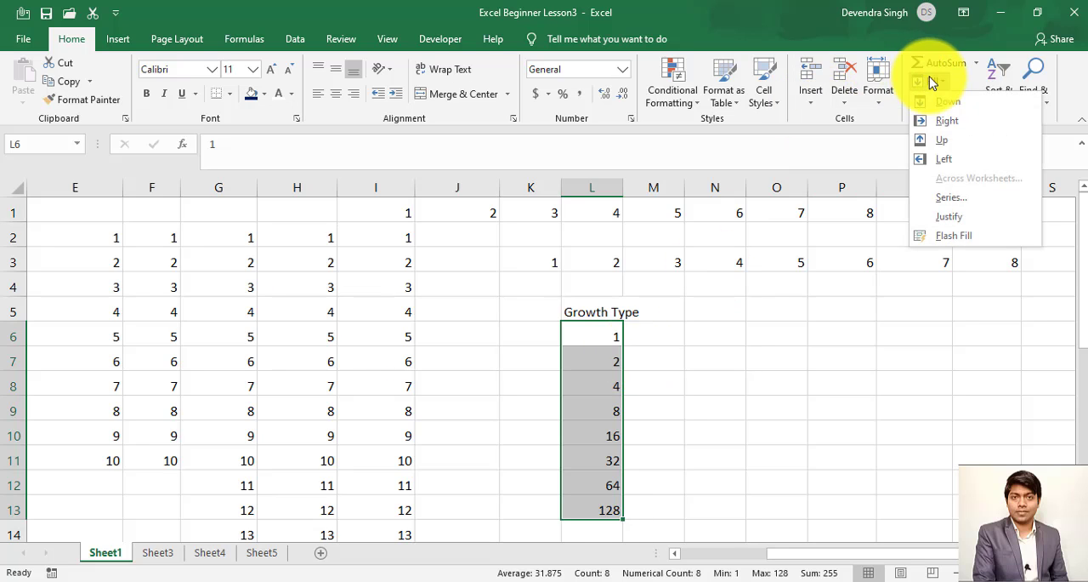
pyautogui.click(951, 200)
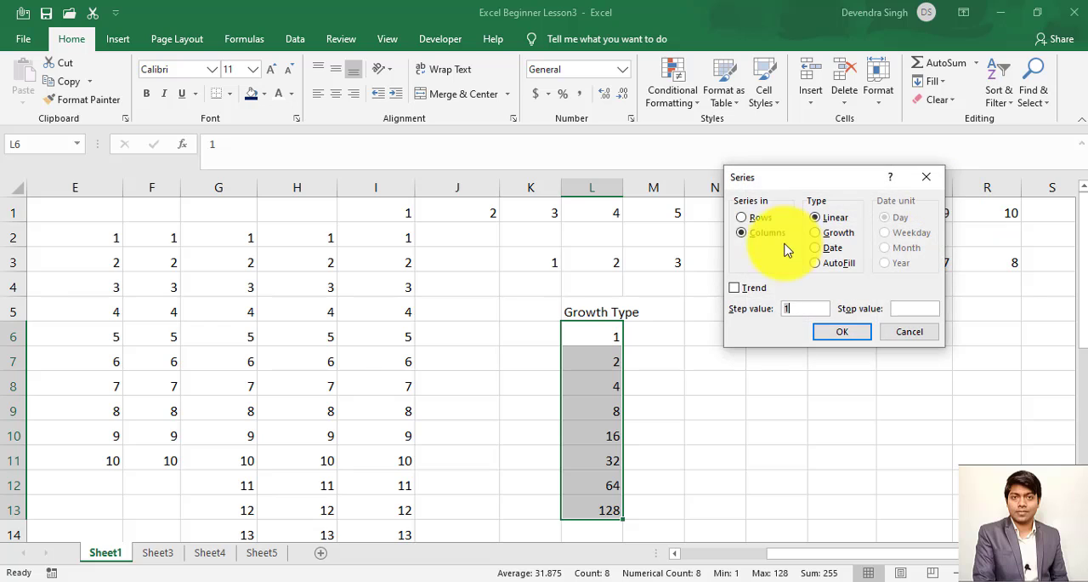
pyautogui.click(910, 332)
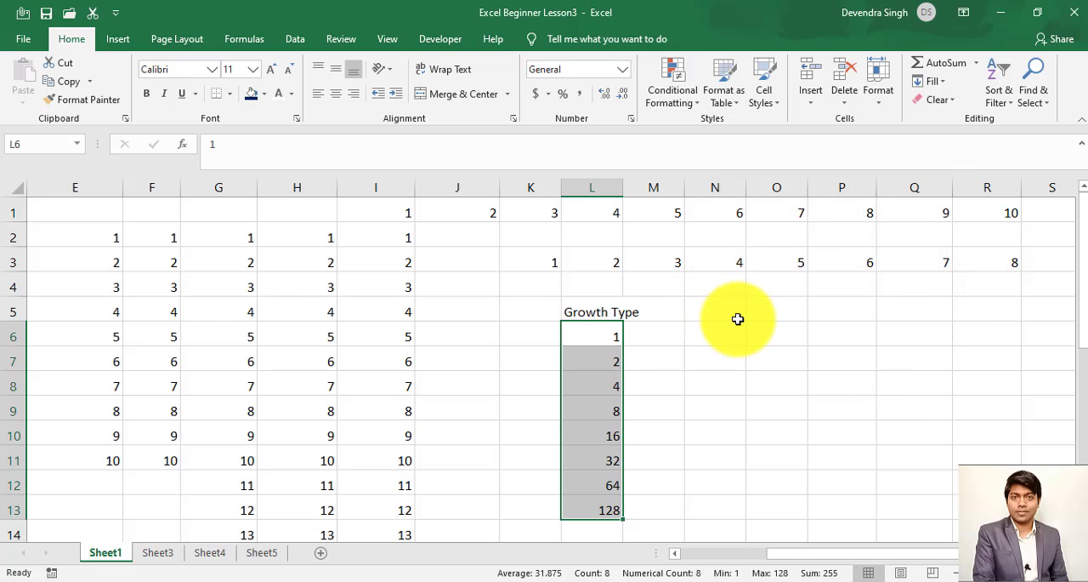
# - Enter 1 in cell N6 as the starting value of another column series
pyautogui.click(736, 320)
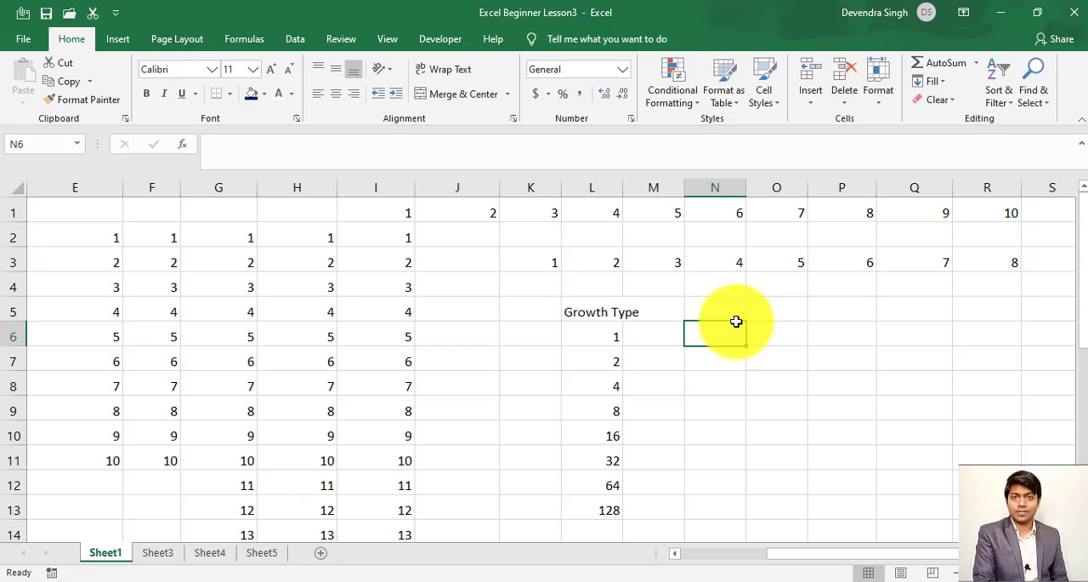
pyautogui.write('1')
pyautogui.press('Return')
pyautogui.press('Down')
pyautogui.press('Down')
pyautogui.press('Down')
pyautogui.press('Down')
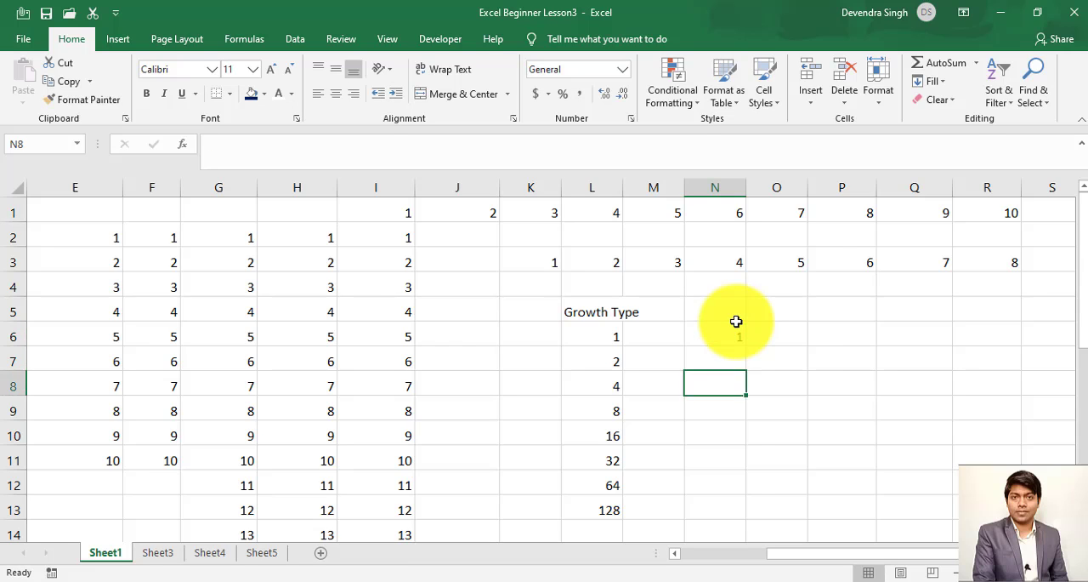
pyautogui.press('Down')
pyautogui.press('Down')
# - Enter the label "Trend" in cell N5
pyautogui.press('Up')
pyautogui.press('Up')
pyautogui.press('Up')
pyautogui.press('Up')
pyautogui.press('Up')
pyautogui.press('Up')
pyautogui.press('Up')
pyautogui.press('Up')
pyautogui.press('Up')
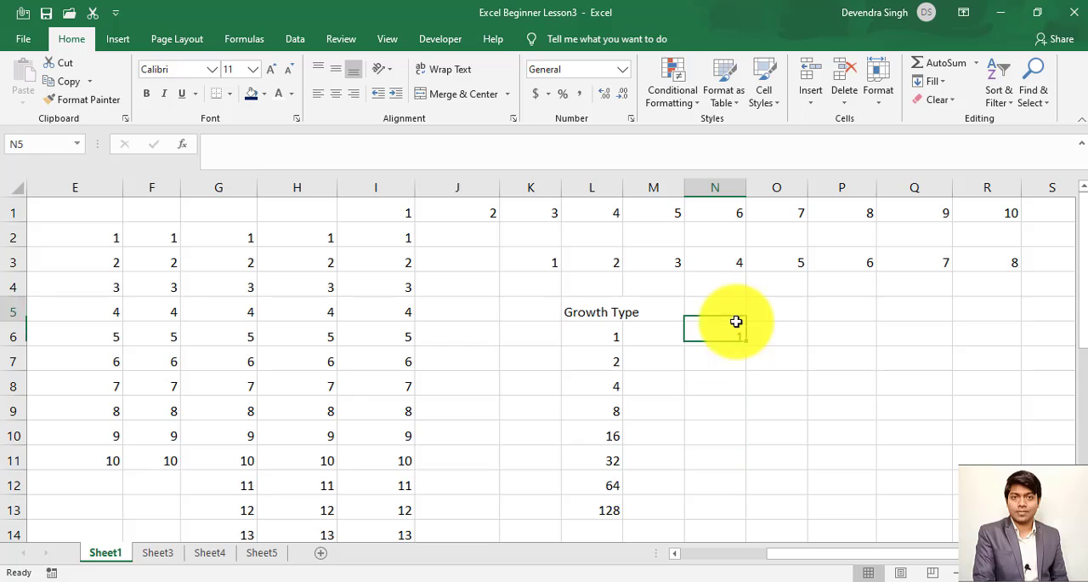
pyautogui.press('Down')
pyautogui.write('Trend')
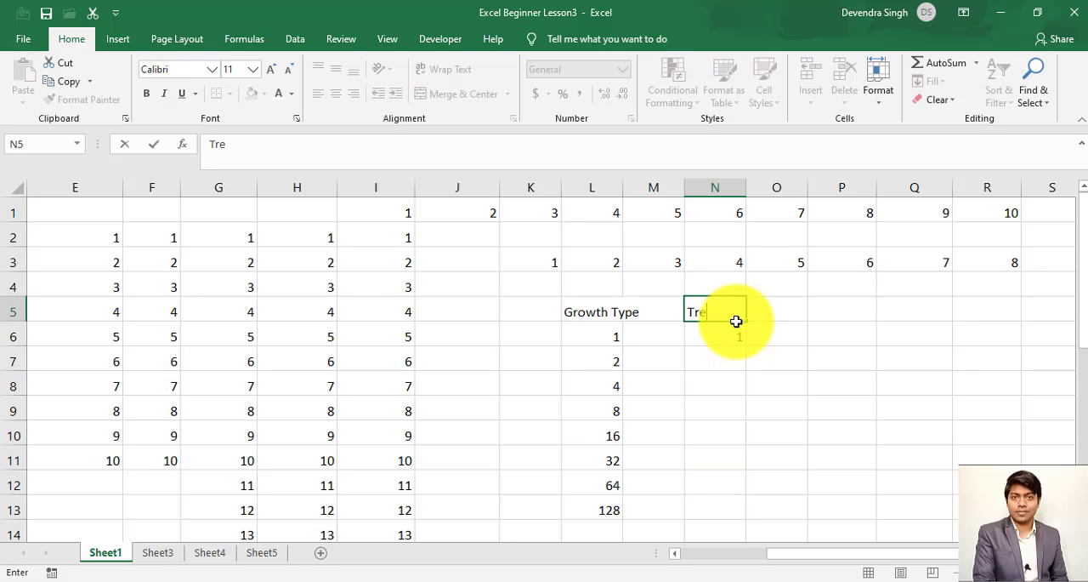
pyautogui.press('Return')
# - Set the starting value in cell N6 under the Trend label to 10
pyautogui.write('1')
pyautogui.press('Return')
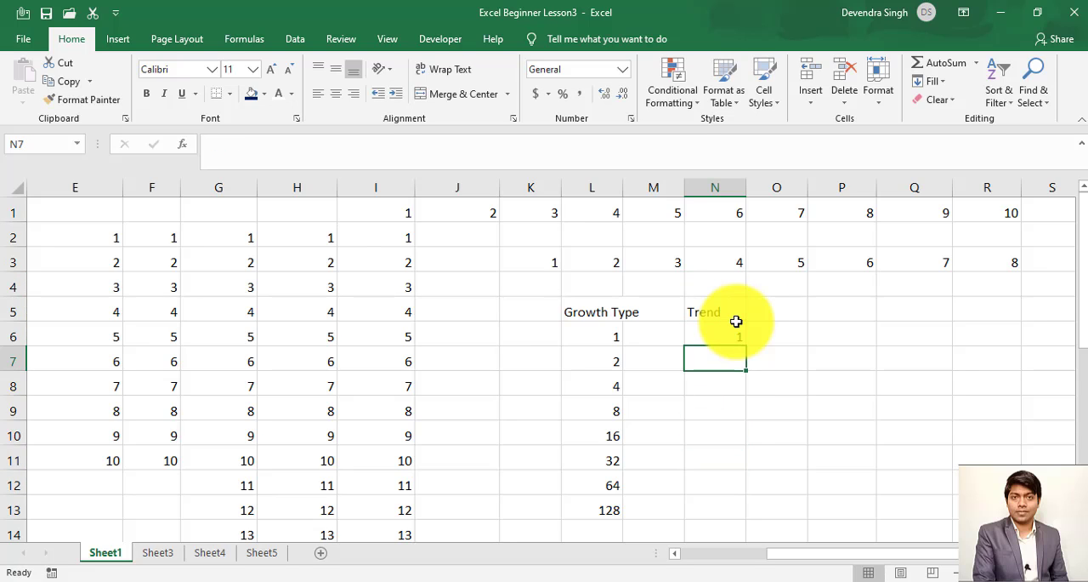
pyautogui.press('Up')
pyautogui.write('10')
pyautogui.press('Return')
# - Enter 100 in cell N15 as the end value of the Trend column
pyautogui.press('Up')
pyautogui.press('Down')
pyautogui.press('Down')
pyautogui.press('Down')
pyautogui.press('Down')
pyautogui.press('Down')
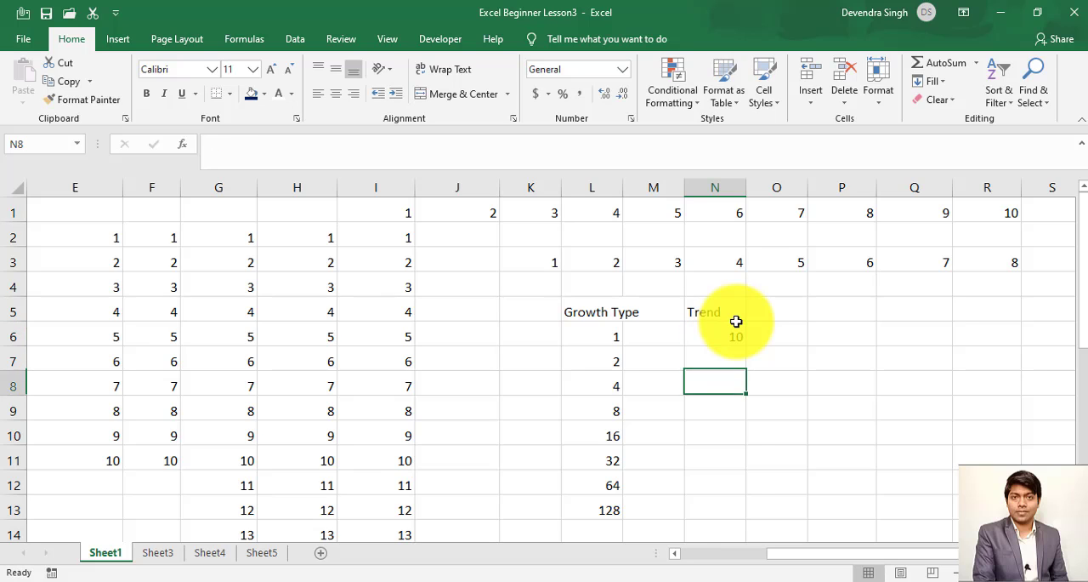
pyautogui.press('Up')
pyautogui.press('Up')
pyautogui.press('Up')
pyautogui.press('Up')
pyautogui.press('Up')
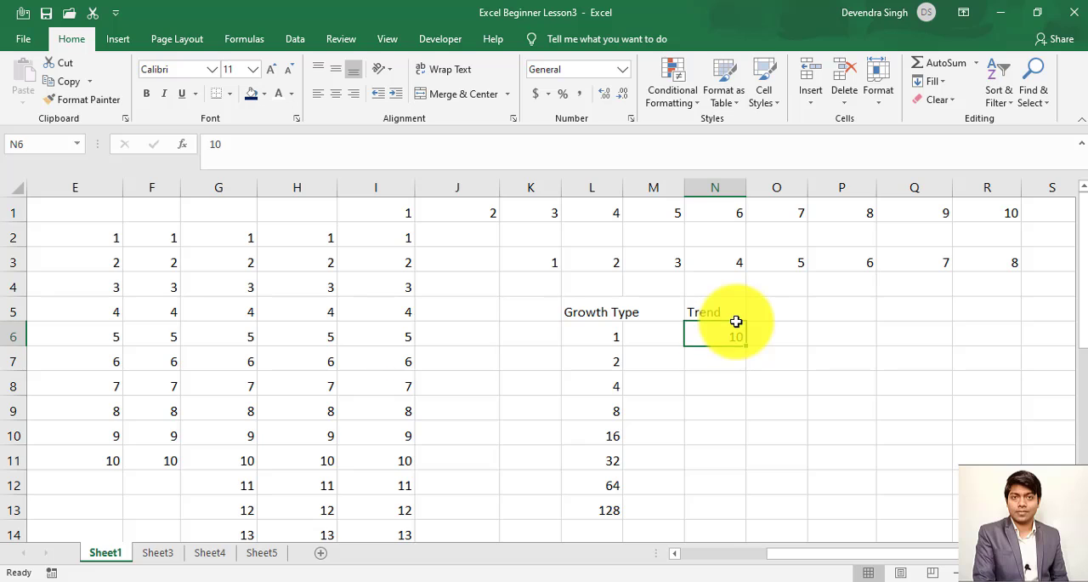
pyautogui.press('Down')
pyautogui.press('Down')
pyautogui.press('Down')
pyautogui.press('Down')
pyautogui.press('Down')
pyautogui.press('Down')
pyautogui.press('Down')
pyautogui.press('Down')
pyautogui.press('Down')
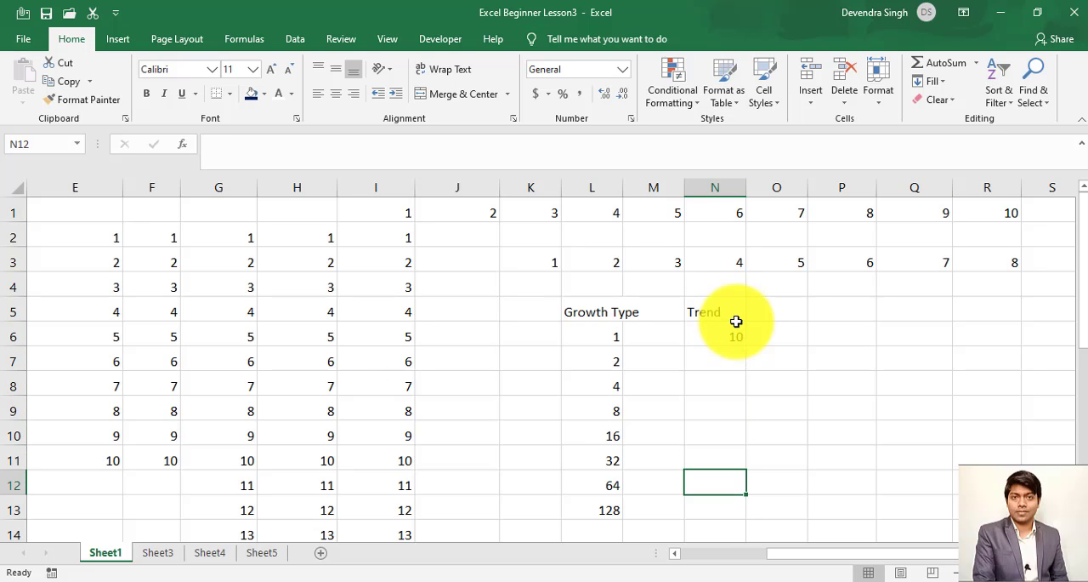
pyautogui.write('100')
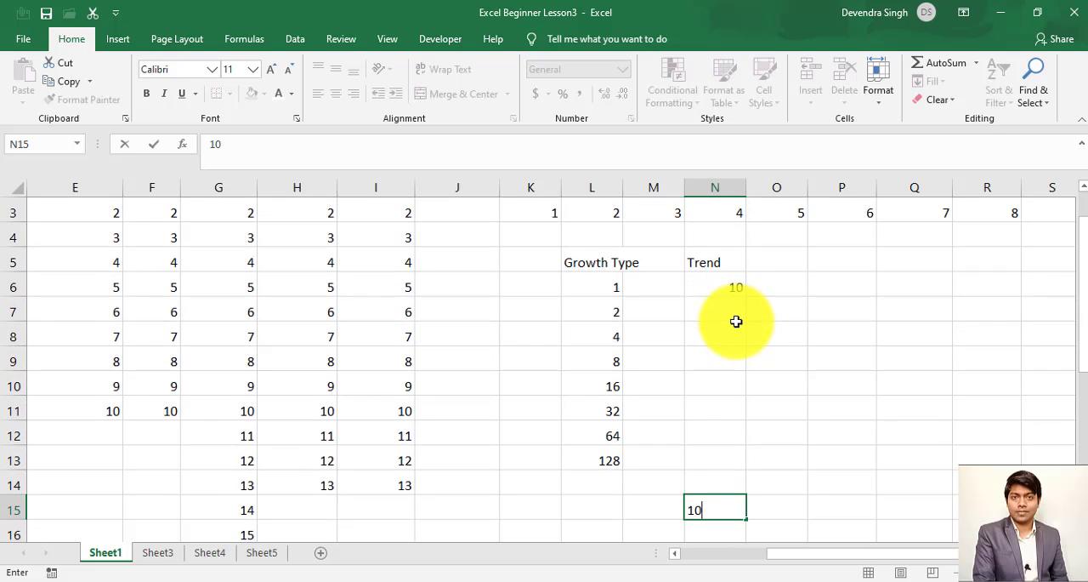
pyautogui.press('Return')
# - Fill N6:N15 with a Linear series in columns using the Trend option
pyautogui.moveTo(735, 259); pyautogui.dragTo(703, 480)
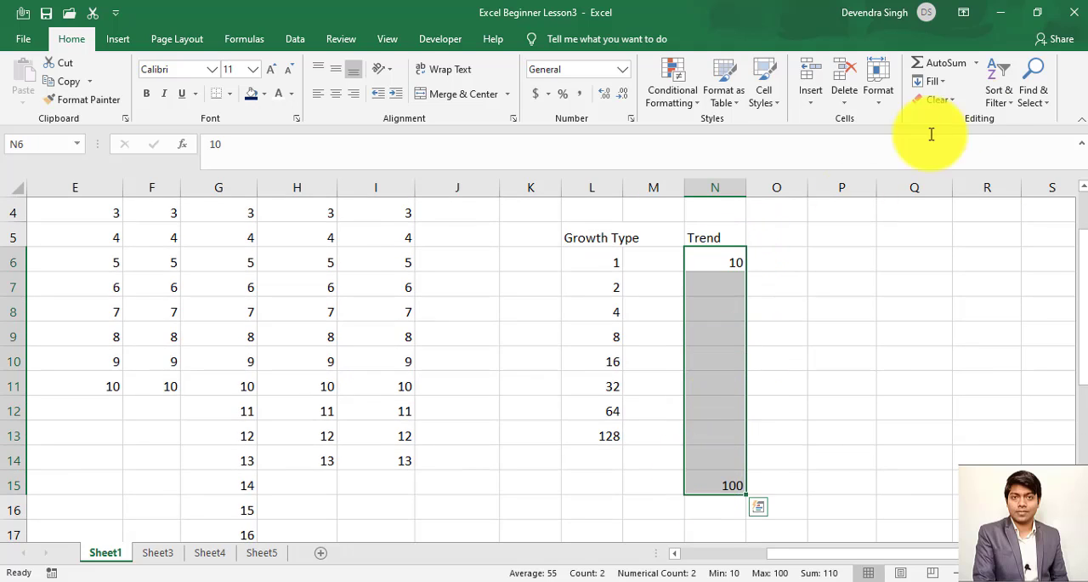
pyautogui.click(942, 81)
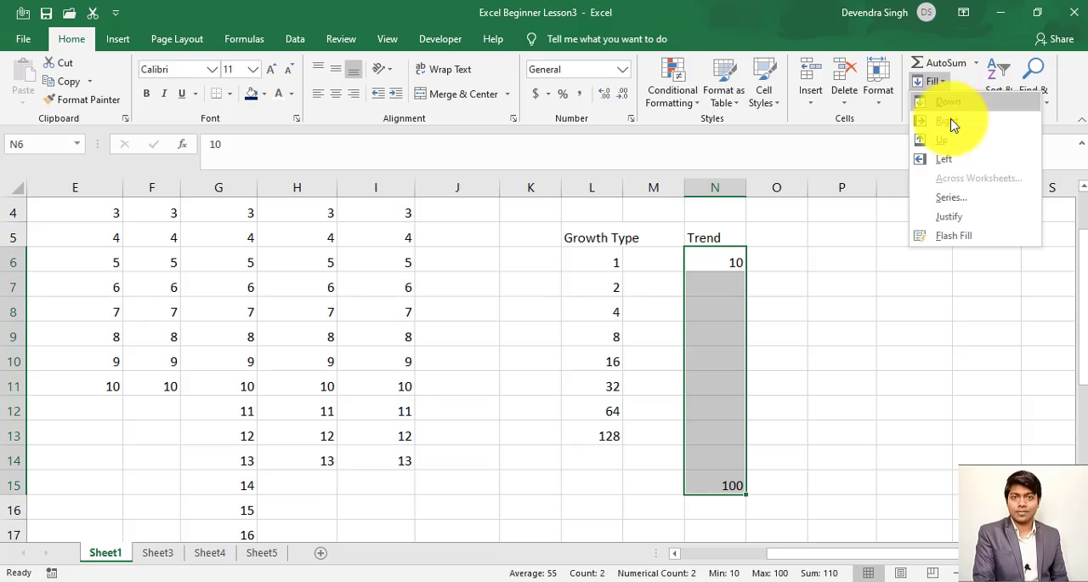
pyautogui.click(951, 197)
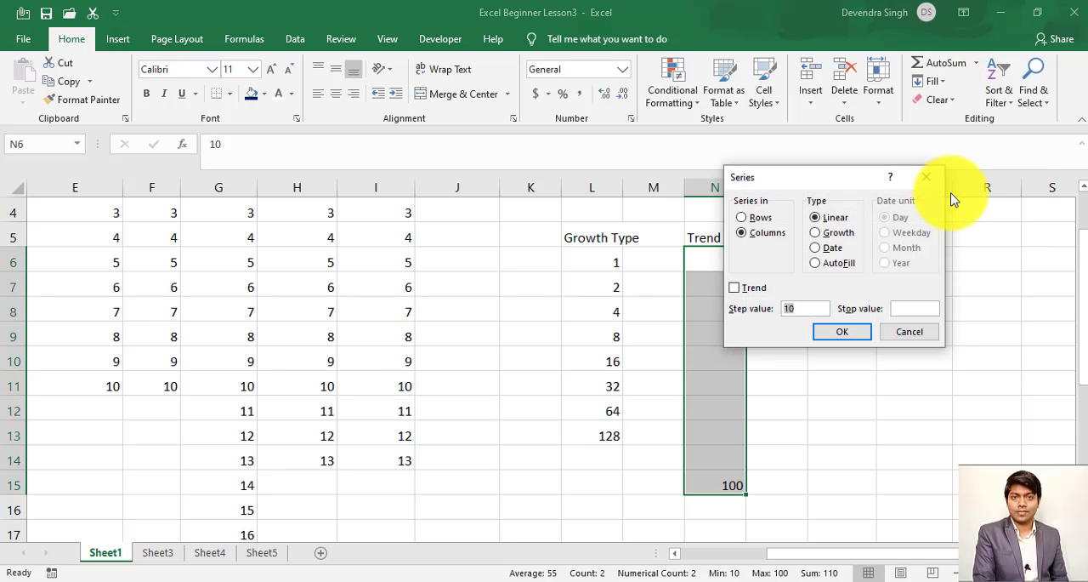
pyautogui.click(735, 288)
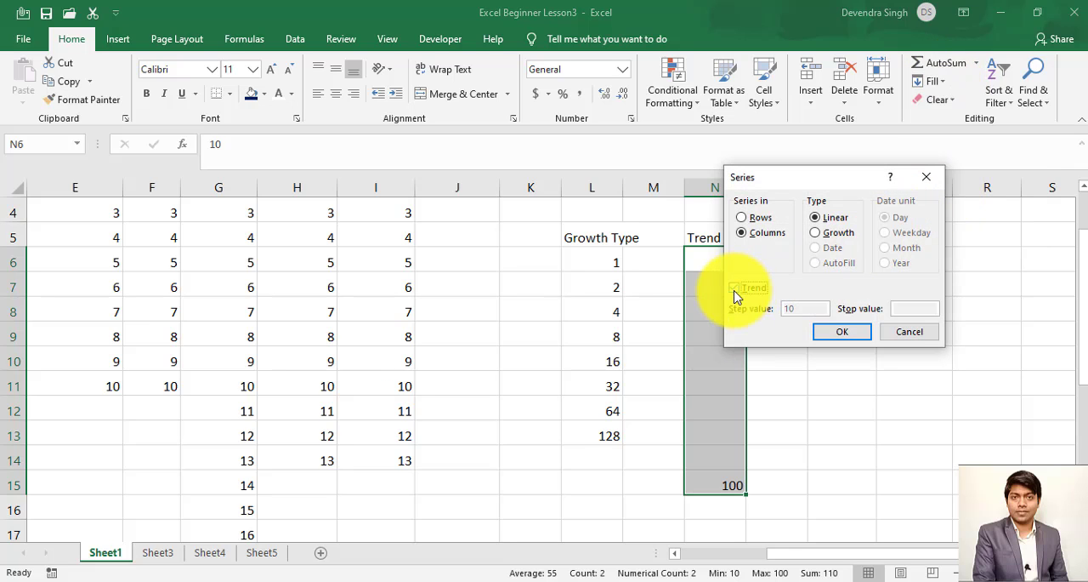
pyautogui.click(860, 335)
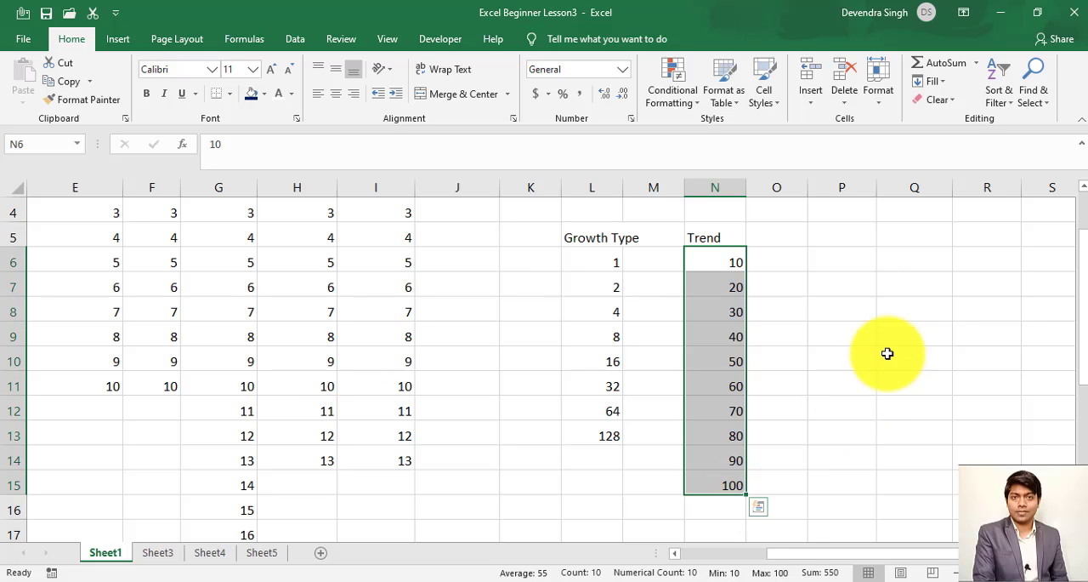
# - Review the remaining Series options for the filled Trend column without applying them, and return to row 1
pyautogui.click(928, 84)
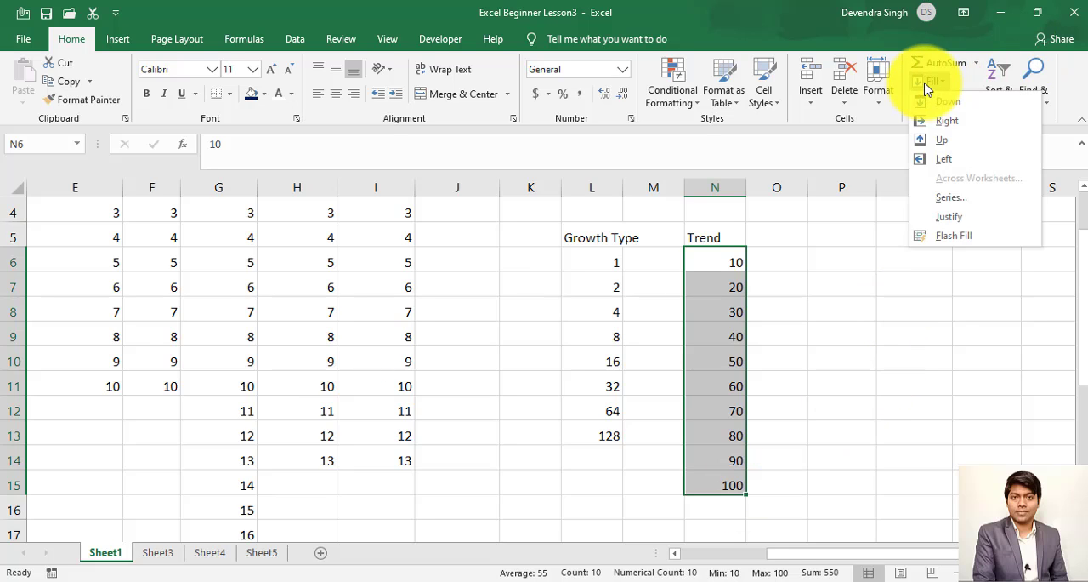
pyautogui.click(974, 199)
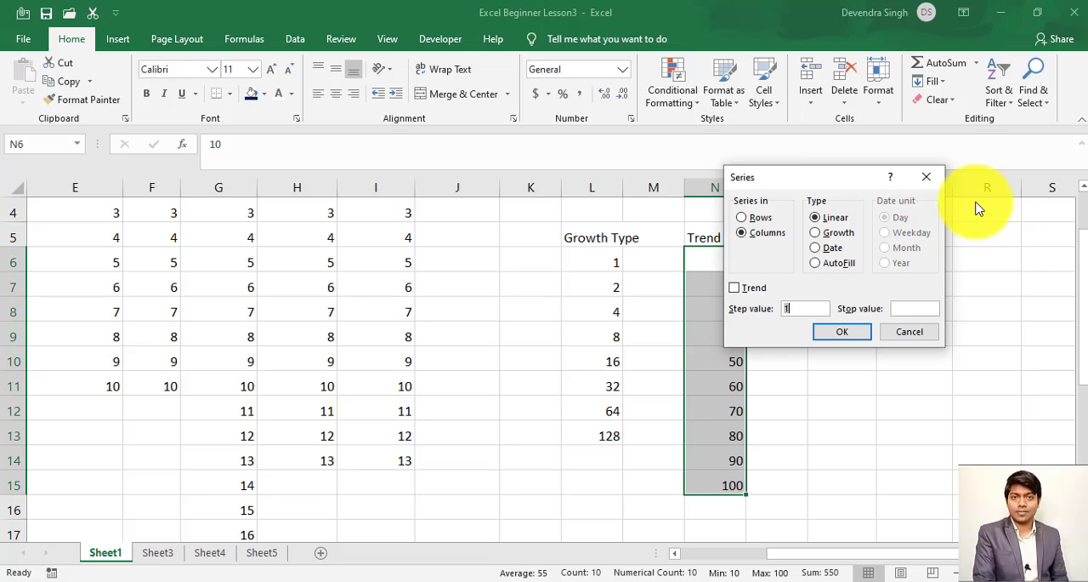
pyautogui.click(914, 336)
pyautogui.click(729, 316)
pyautogui.hotkey('ctrl', 'Up')
pyautogui.hotkey('ctrl', 'Up')
pyautogui.hotkey('ctrl', 'Up')
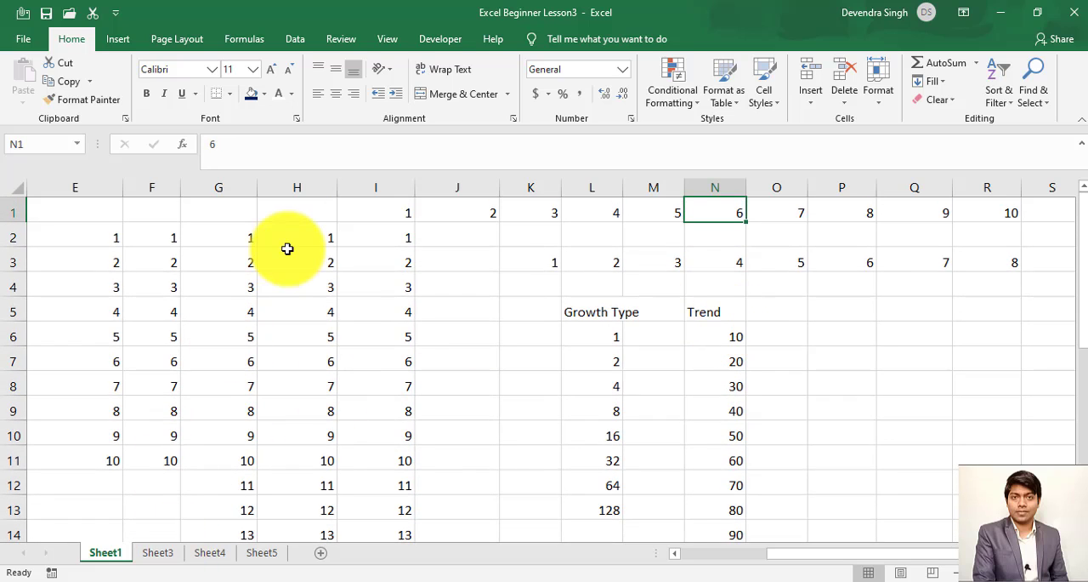
# - AutoFit the column widths of the sales table A1:C12 on Sheet3
pyautogui.click(158, 553)
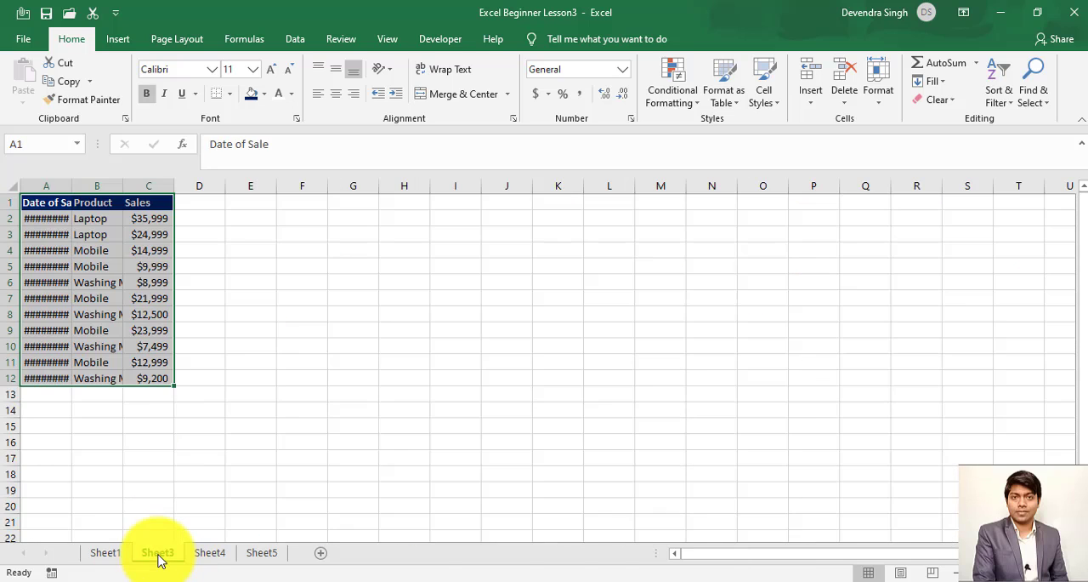
pyautogui.click(269, 348)
pyautogui.hotkey('ctrl', 'Up')
pyautogui.hotkey('ctrl', 'Left')
pyautogui.hotkey('ctrl', 'Left')
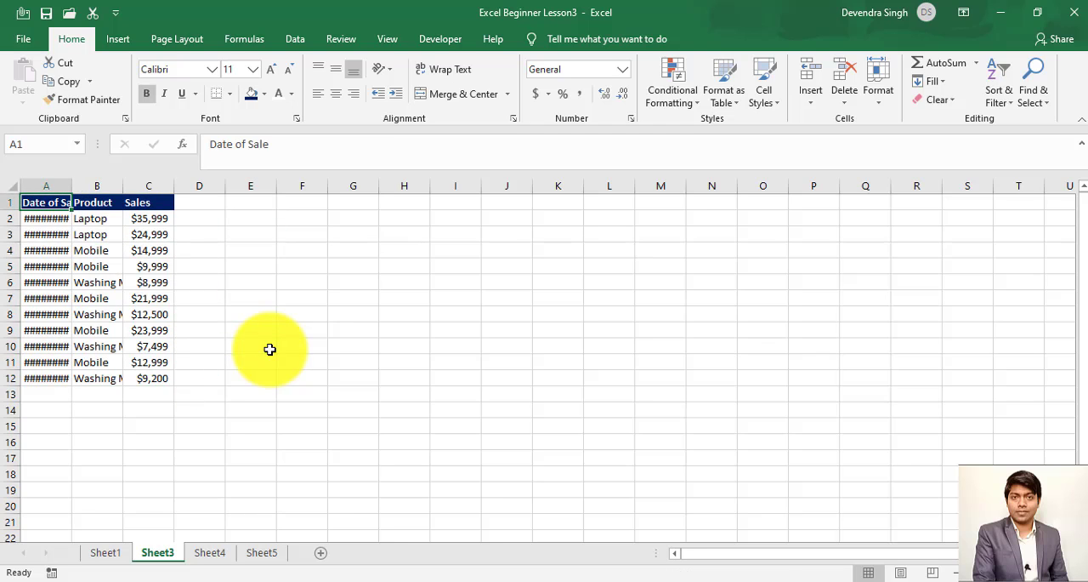
pyautogui.hotkey('ctrl', 'shift', 'Down')
pyautogui.hotkey('ctrl', 'shift', 'Right')
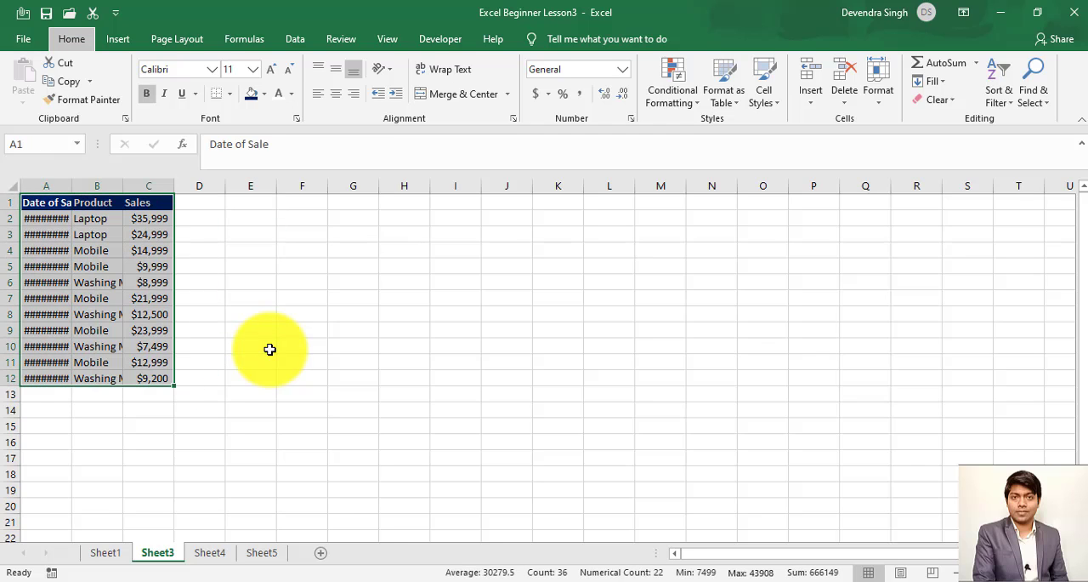
pyautogui.hotkey('alt', 'h')
pyautogui.press('o')
pyautogui.press('i')
# - Enter the labels "Fill Option" in cell H1 and "Date" in cell H2
pyautogui.press('Right')
pyautogui.press('Right')
pyautogui.press('Right')
pyautogui.press('Right')
pyautogui.press('Right')
pyautogui.press('Right')
pyautogui.press('Right')
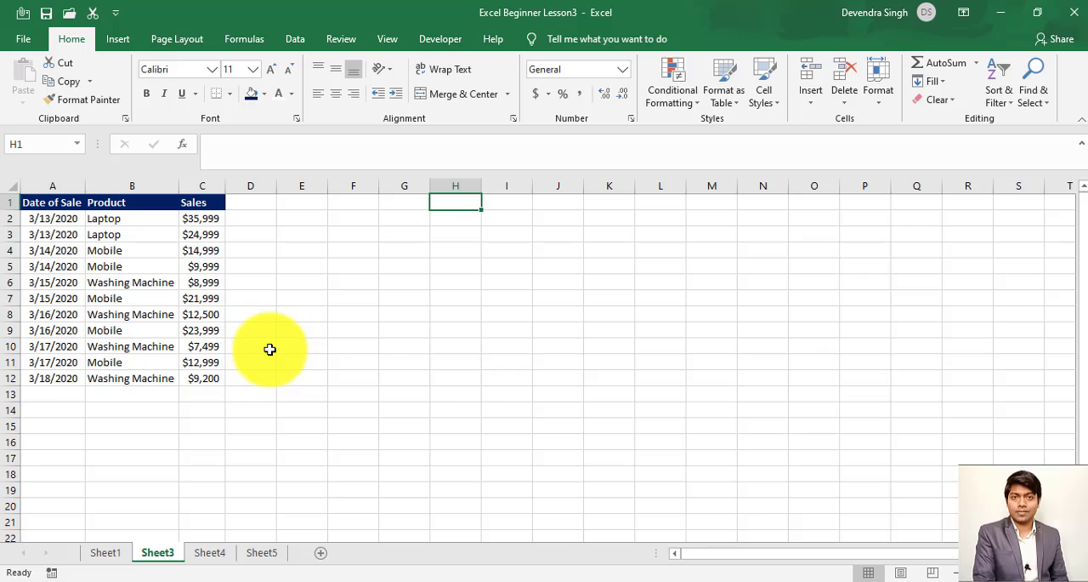
pyautogui.write('D')
pyautogui.press('BackSpace')
pyautogui.write('Fill Option')
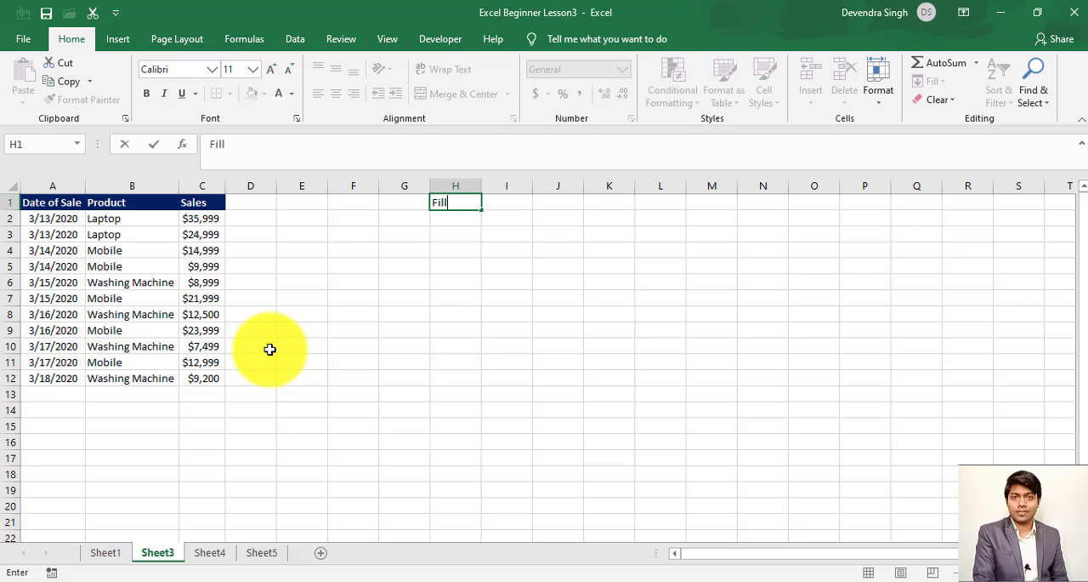
pyautogui.press('Return')
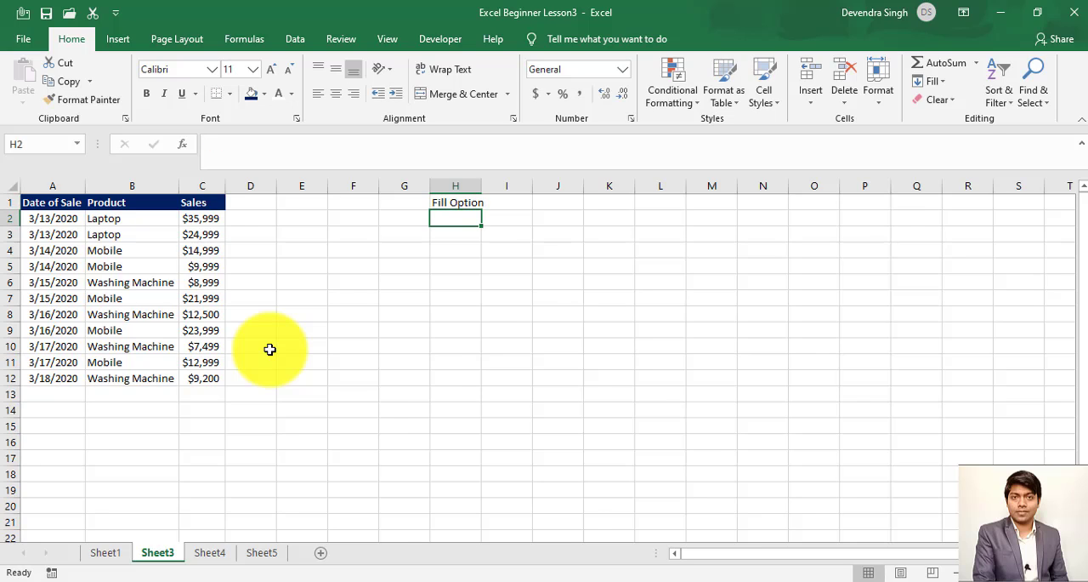
pyautogui.write('Date')
pyautogui.press('Return')
# - Insert the current date, 4/23/2020, in cell H4 as the starting value of the date series
pyautogui.press('Down')
pyautogui.press('Left')
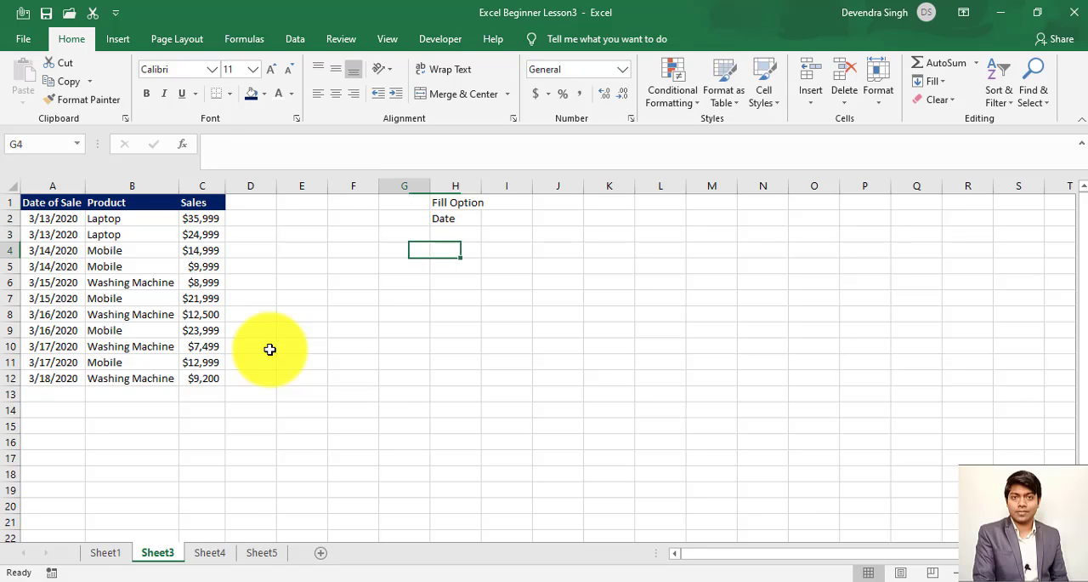
pyautogui.press('Right')
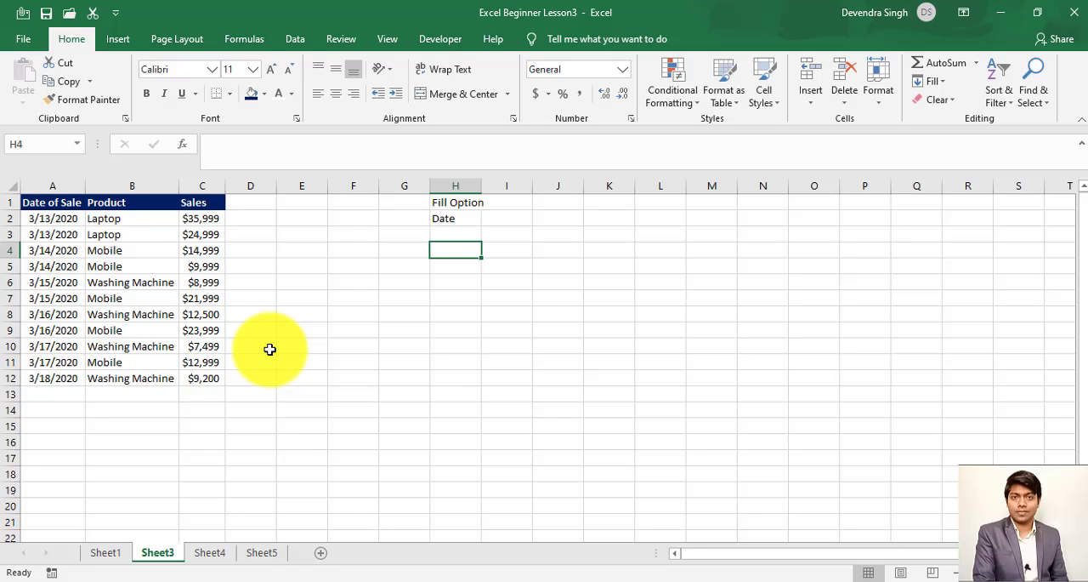
pyautogui.hotkey('ctrl', ';')
pyautogui.press('Return')
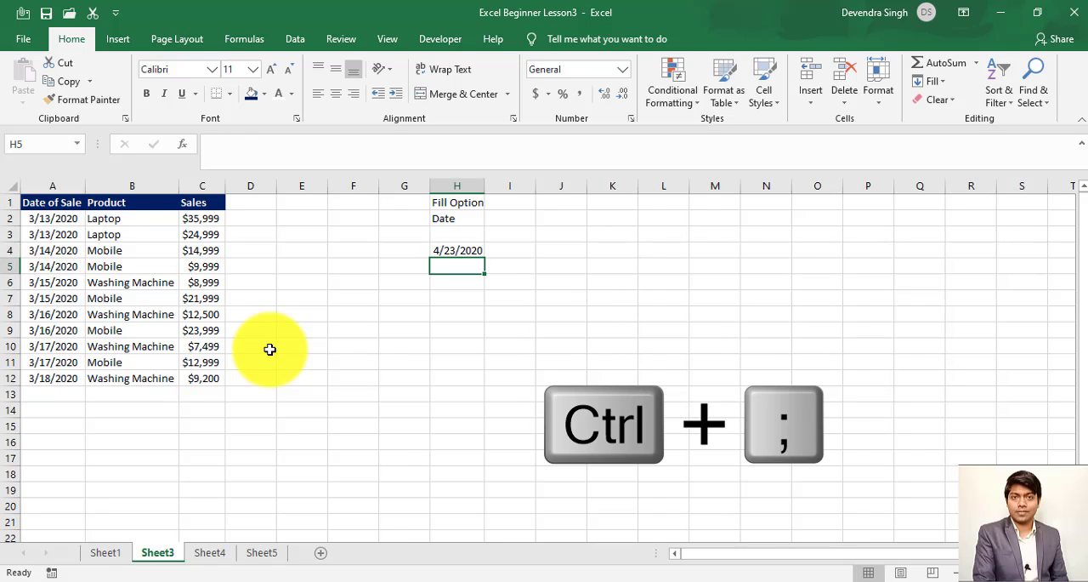
pyautogui.press('Up')
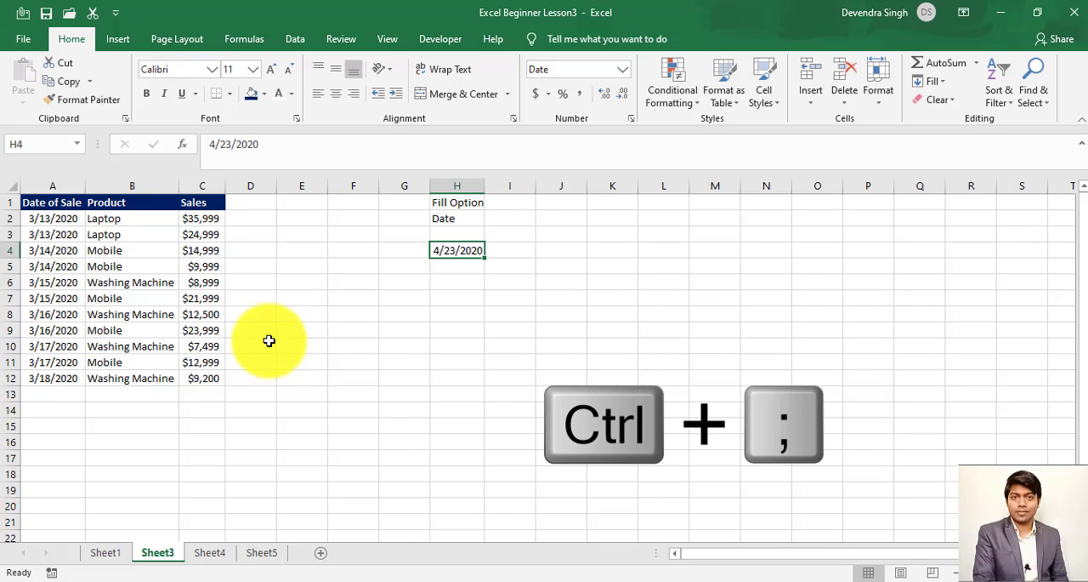
pyautogui.click(940, 83)
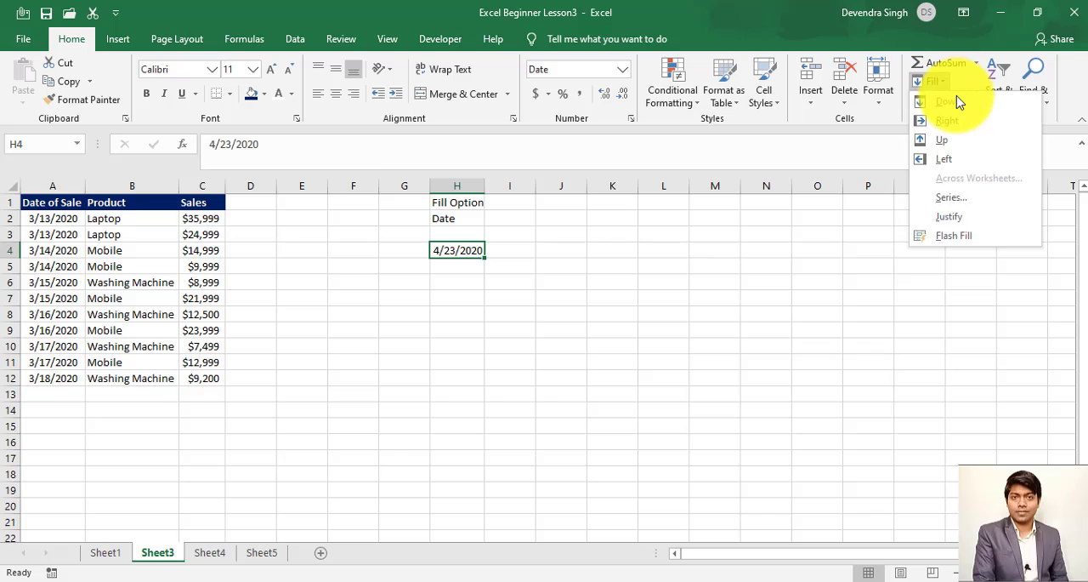
pyautogui.click(956, 202)
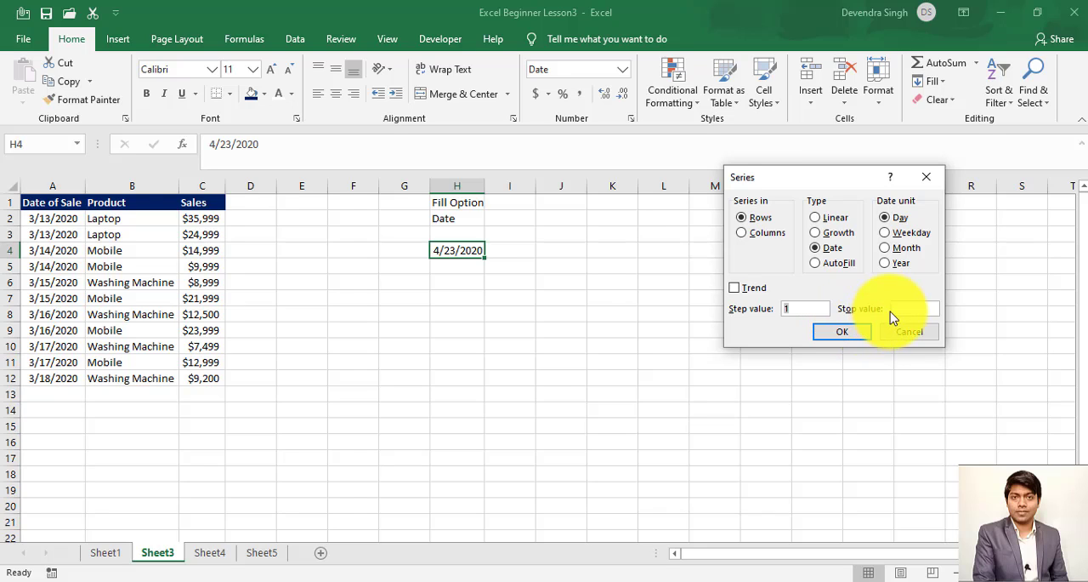
pyautogui.click(906, 332)
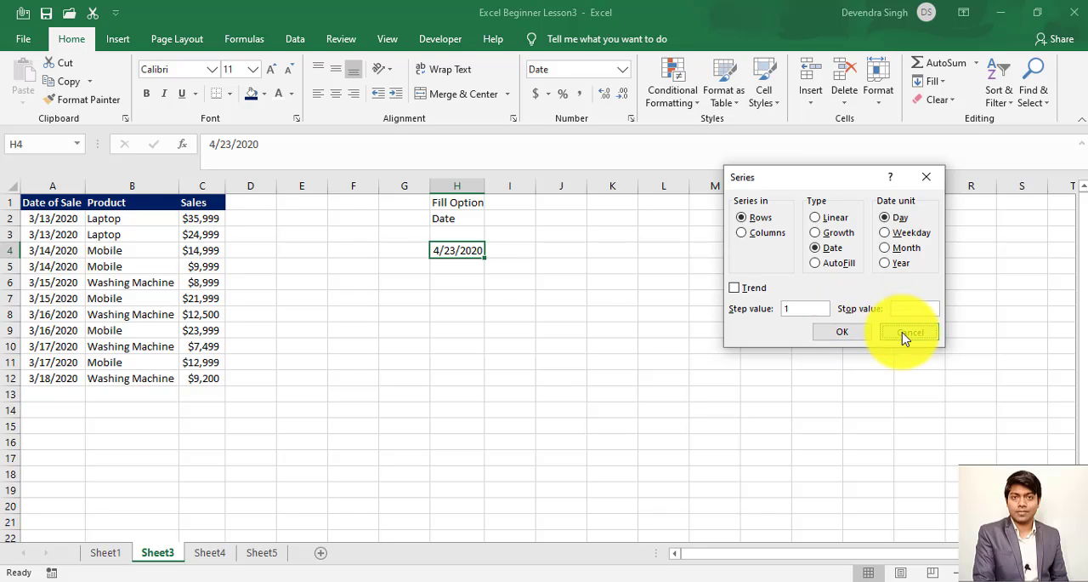
# - Set up a Date series fill in columns for the range H4:H19
pyautogui.click(463, 282)
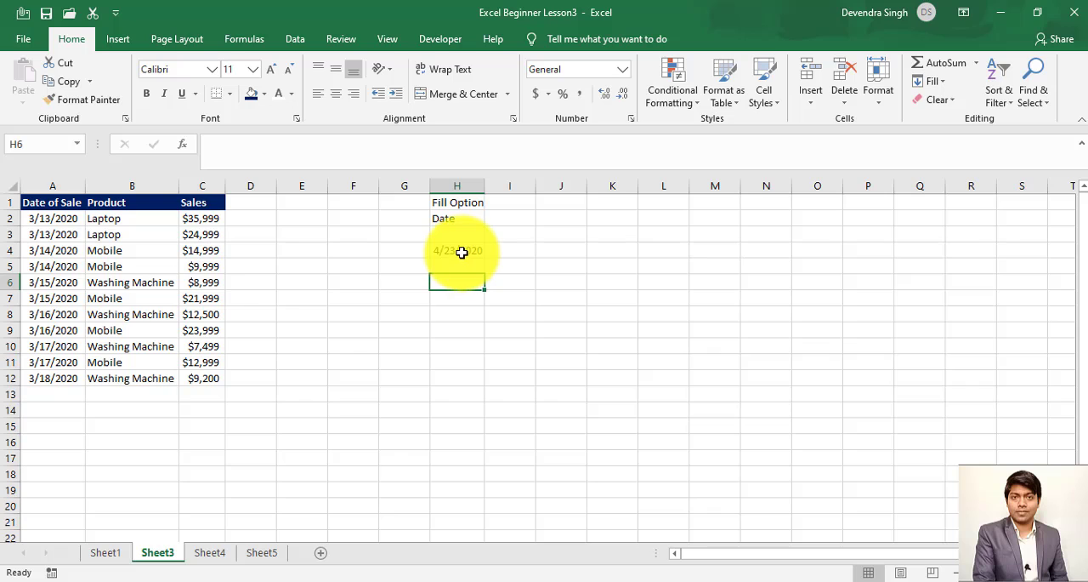
pyautogui.moveTo(460, 254); pyautogui.dragTo(451, 483)
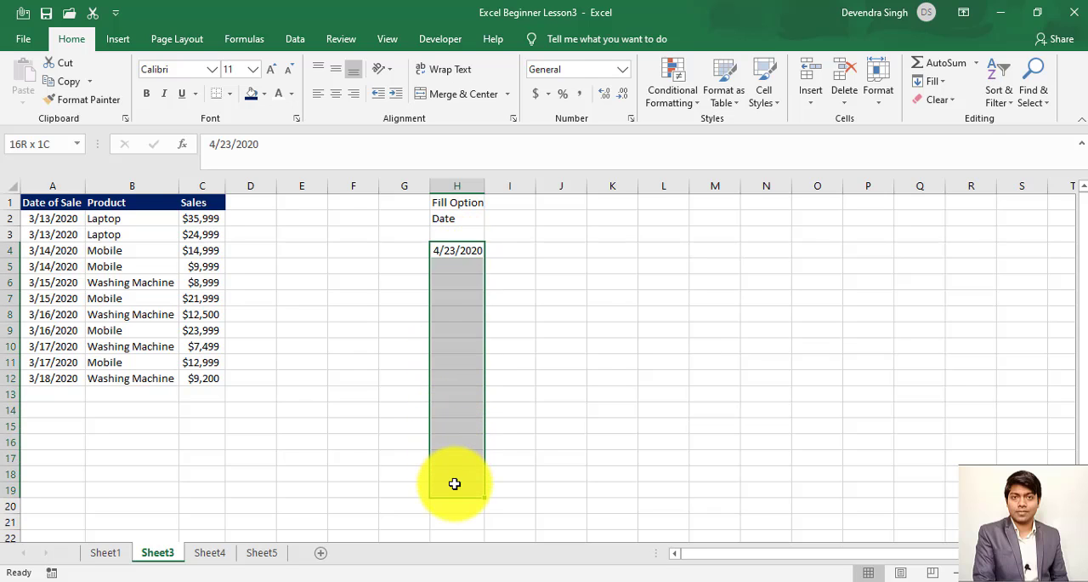
pyautogui.click(935, 81)
pyautogui.click(952, 198)
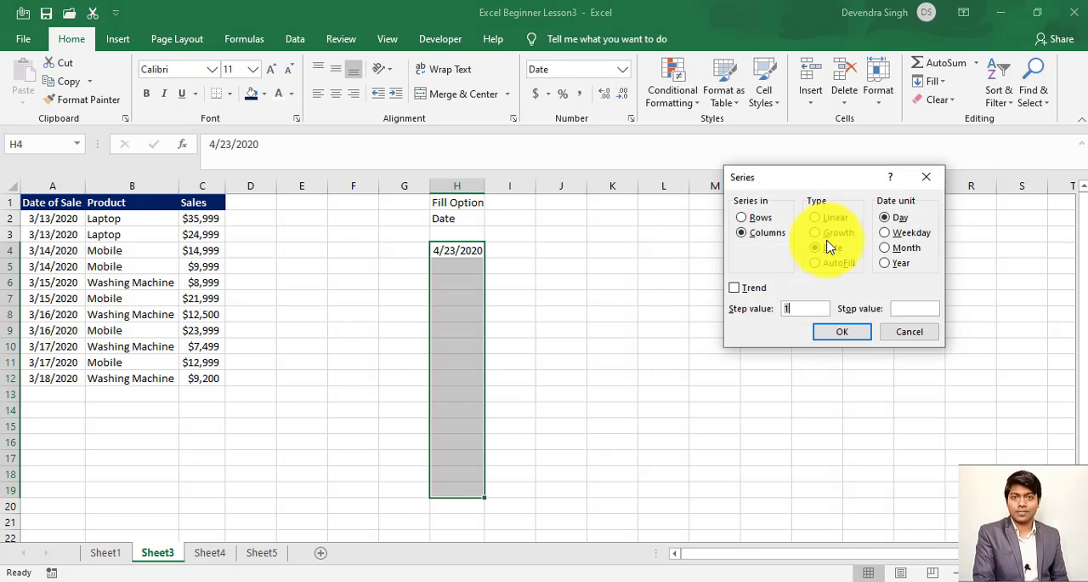
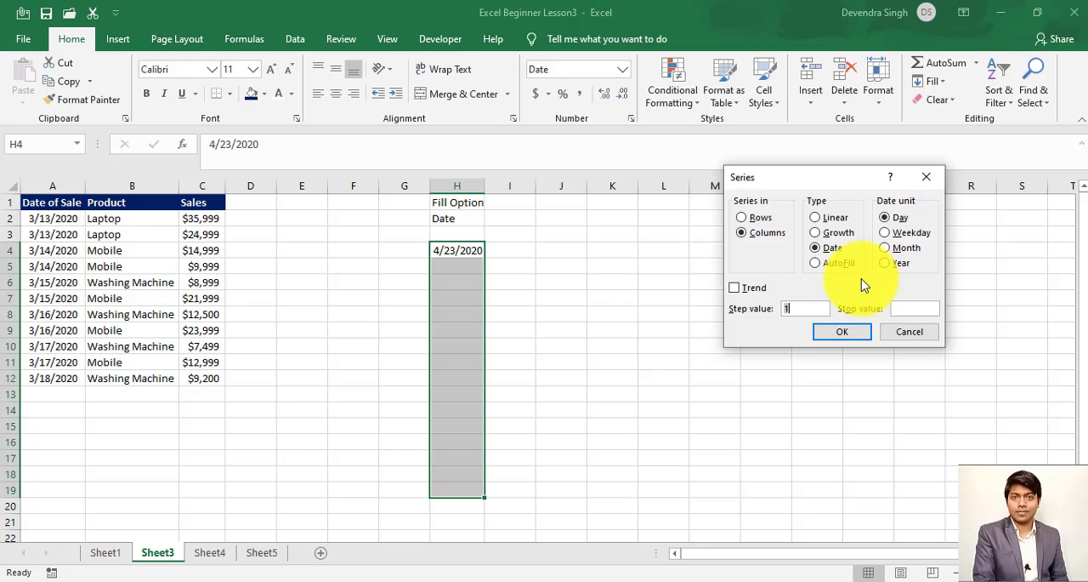
# - Fill H4:H19 with the date series by day, and enter the headings "Day" in H3 and "Weekday" in I3
pyautogui.click(861, 332)
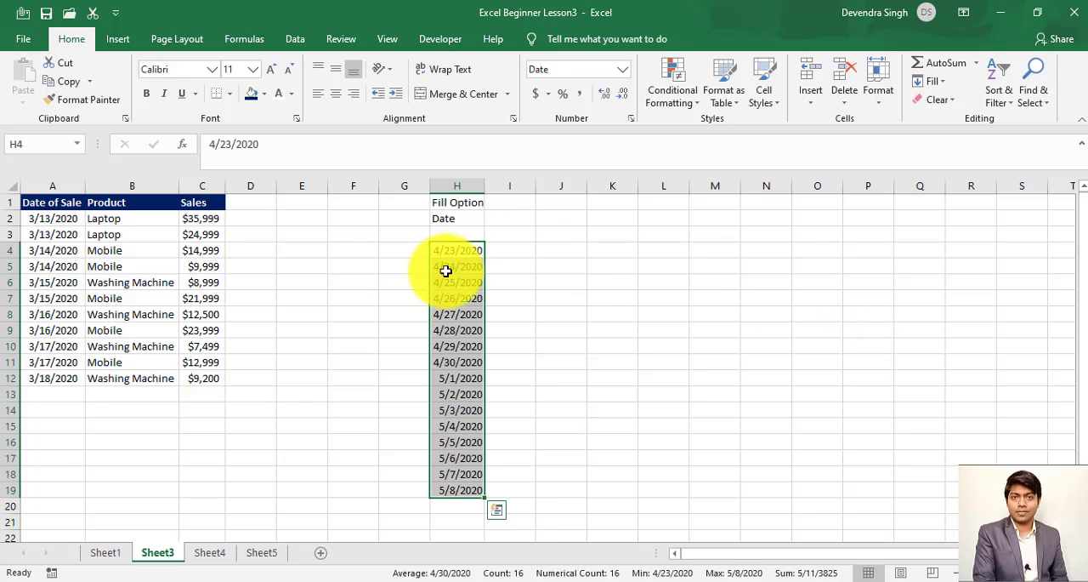
pyautogui.click(466, 232)
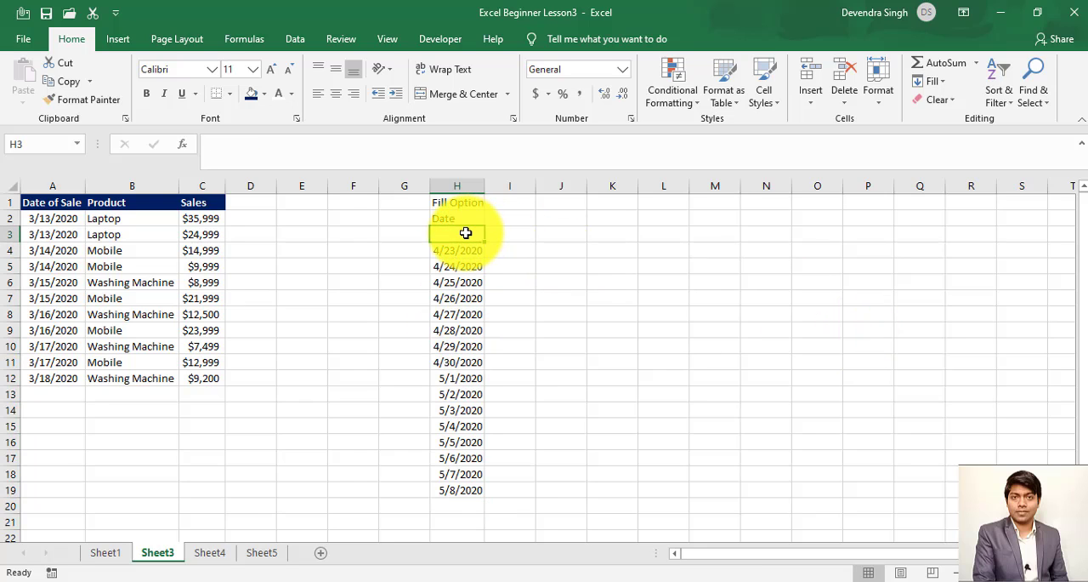
pyautogui.write('Day')
pyautogui.press('Tab')
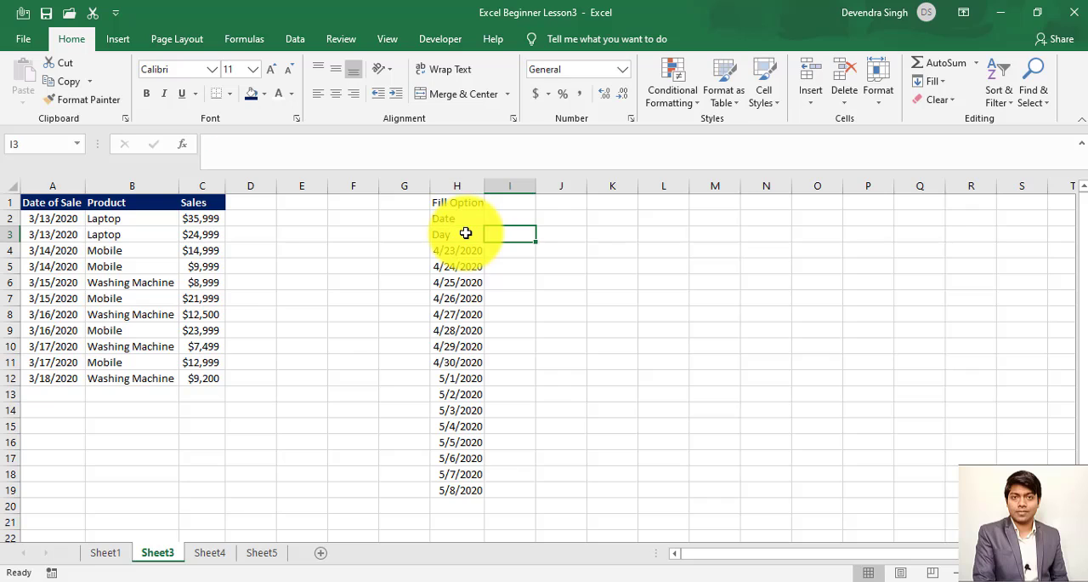
pyautogui.write('Weekday')
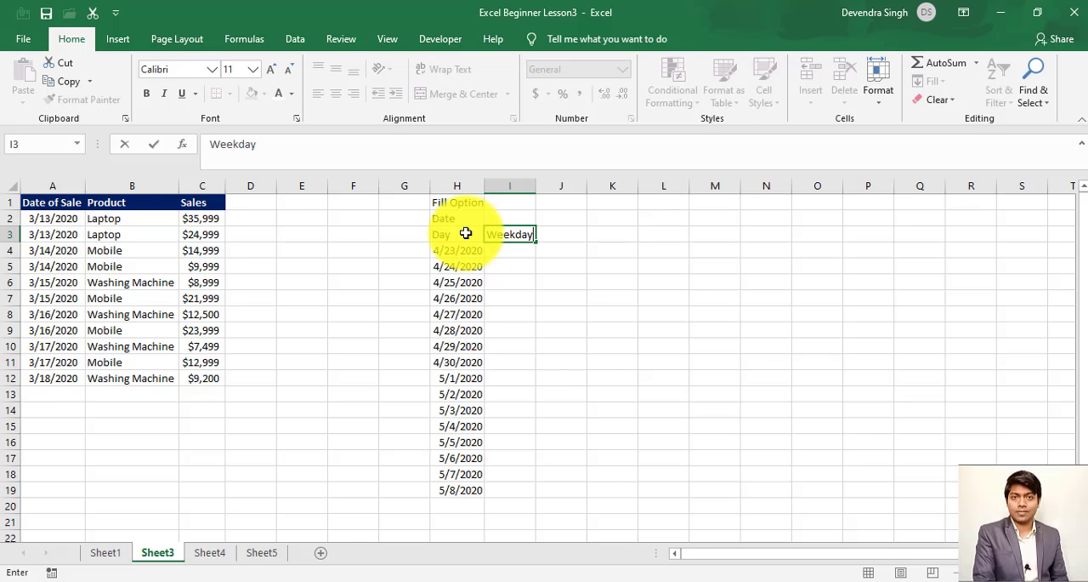
pyautogui.press('Return')
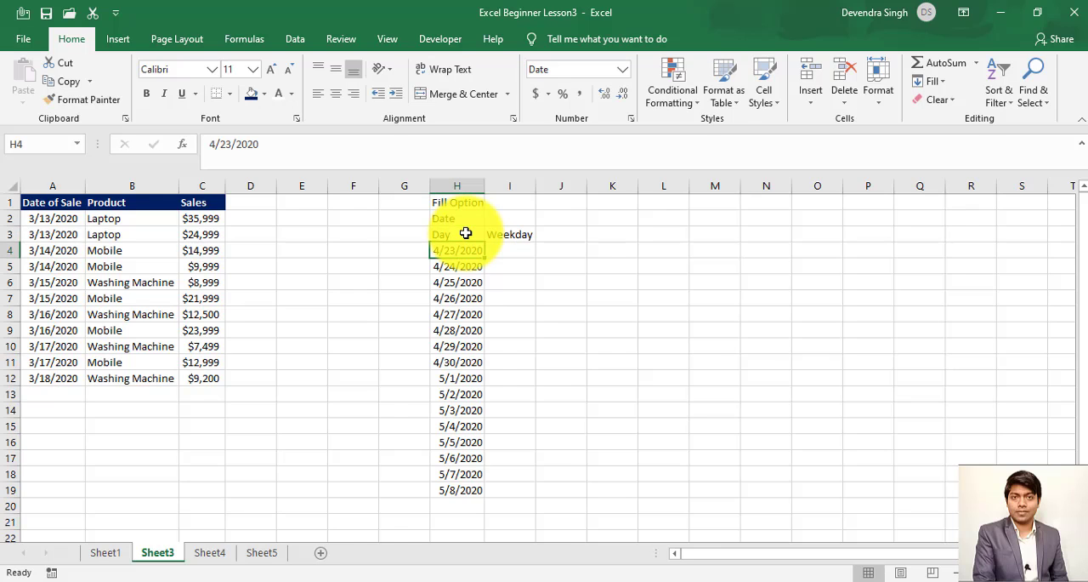
# - Copy the starting date 4/23/2020 from H4 into I4 and AutoFit the width of column I
pyautogui.press('Right')
pyautogui.hotkey('ctrl', 'r')
pyautogui.press('Left')
pyautogui.press('Right')
pyautogui.press('alt')
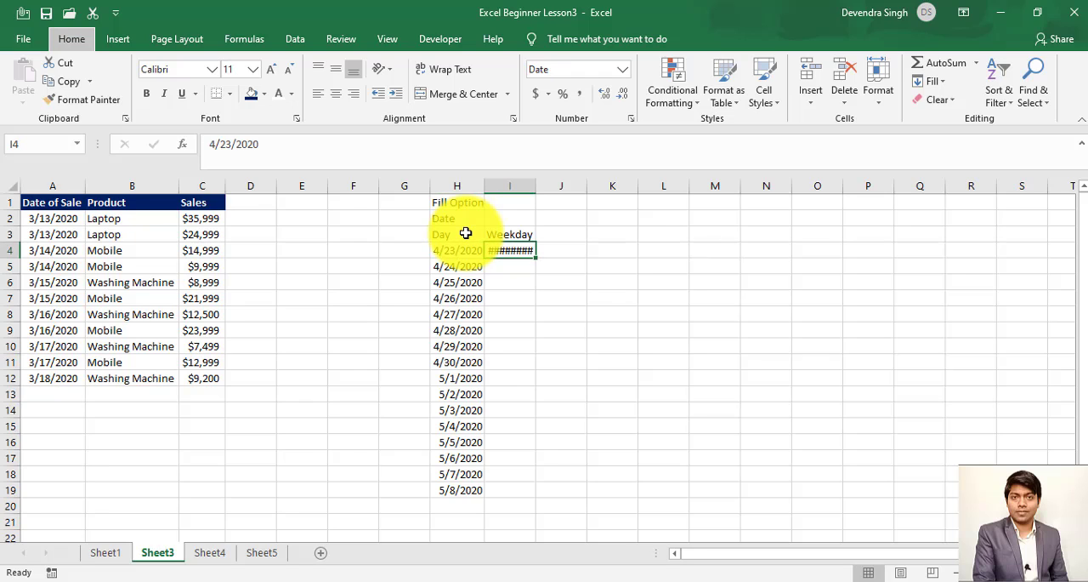
pyautogui.press('h')
pyautogui.press('o')
pyautogui.press('i')
# - Fill I4:I19 with a Date series in columns using the Weekday unit and a step value of 1, and check the weekend gap against the calendar
pyautogui.hotkey('shift', 'Down')
pyautogui.hotkey('shift', 'Down')
pyautogui.hotkey('shift', 'Down')
pyautogui.hotkey('shift', 'Down')
pyautogui.hotkey('shift', 'Down')
pyautogui.hotkey('shift', 'Down')
pyautogui.hotkey('shift', 'Down')
pyautogui.hotkey('shift', 'Down')
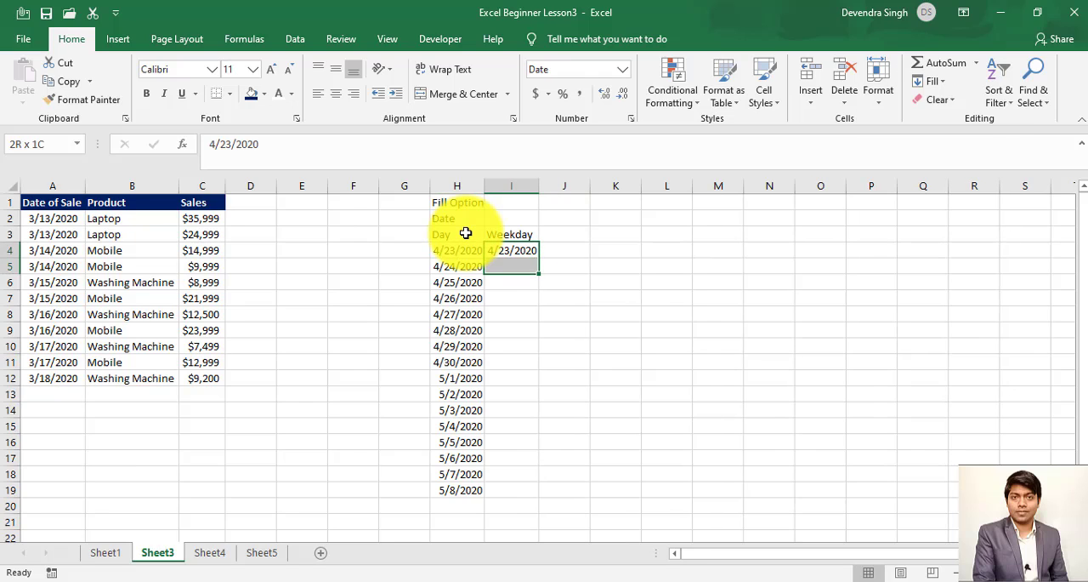
pyautogui.hotkey('shift', 'Down')
pyautogui.hotkey('shift', 'Down')
pyautogui.hotkey('shift', 'Down')
pyautogui.hotkey('shift', 'Down')
pyautogui.hotkey('shift', 'Down')
pyautogui.hotkey('shift', 'Down')
pyautogui.hotkey('shift', 'Down')
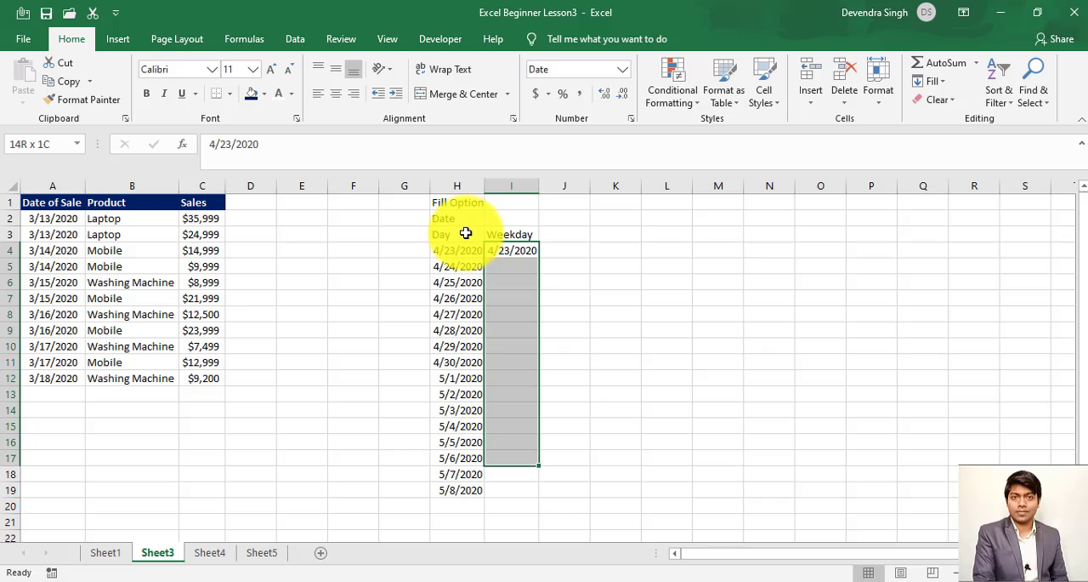
pyautogui.click(934, 81)
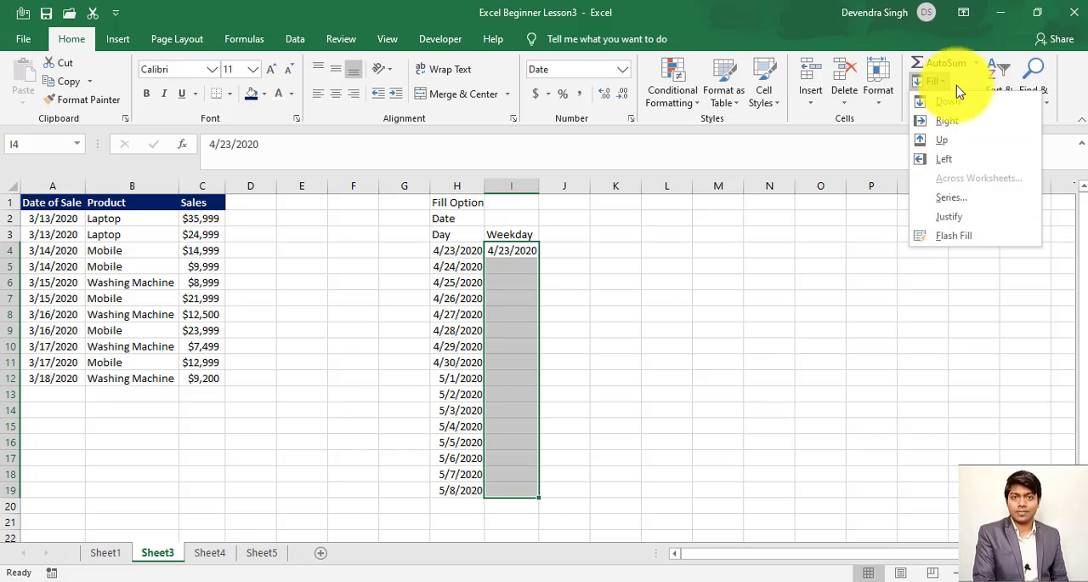
pyautogui.click(952, 199)
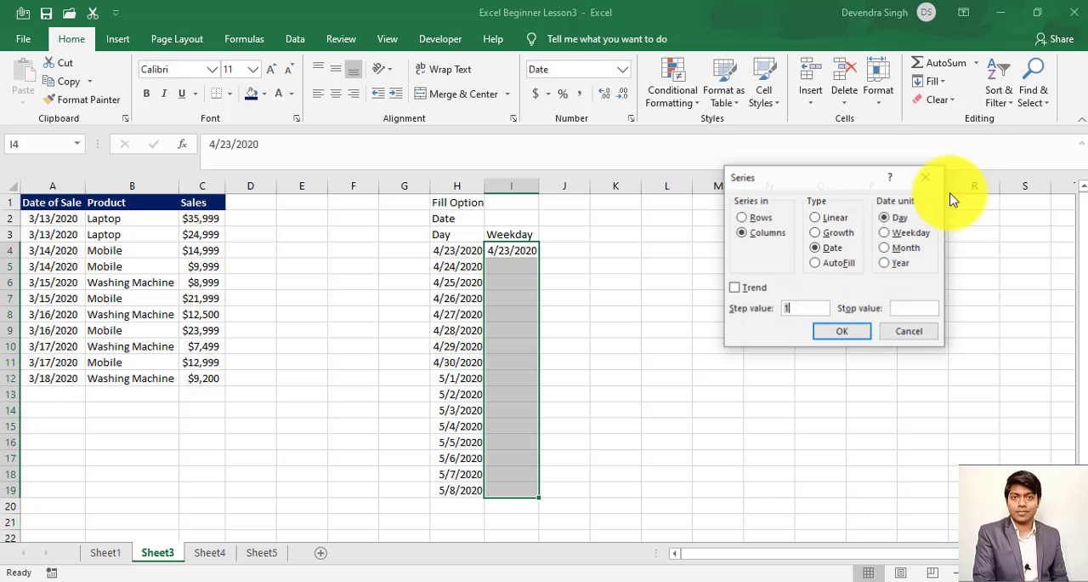
pyautogui.click(890, 233)
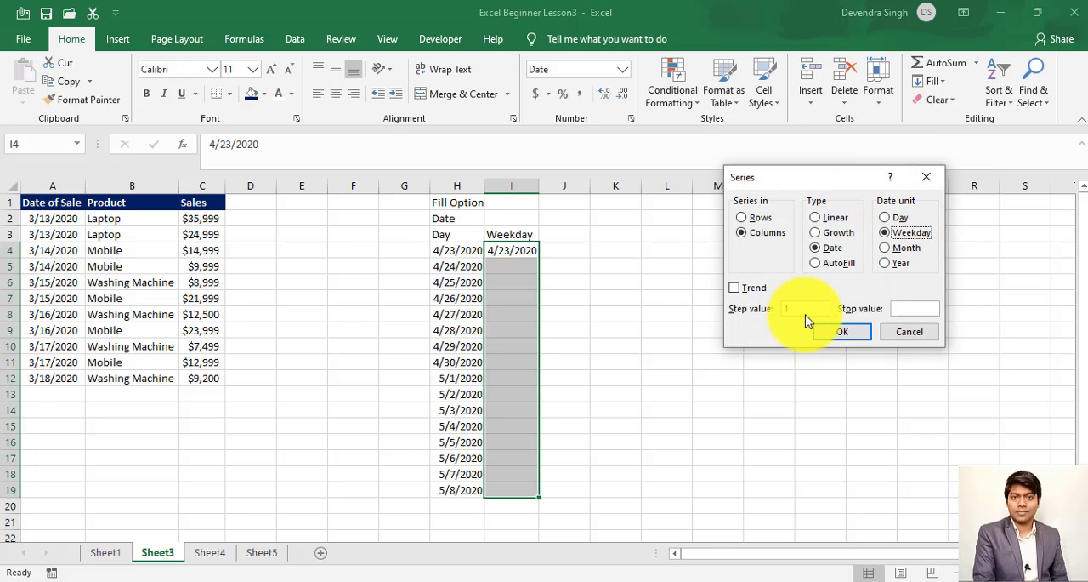
pyautogui.click(840, 333)
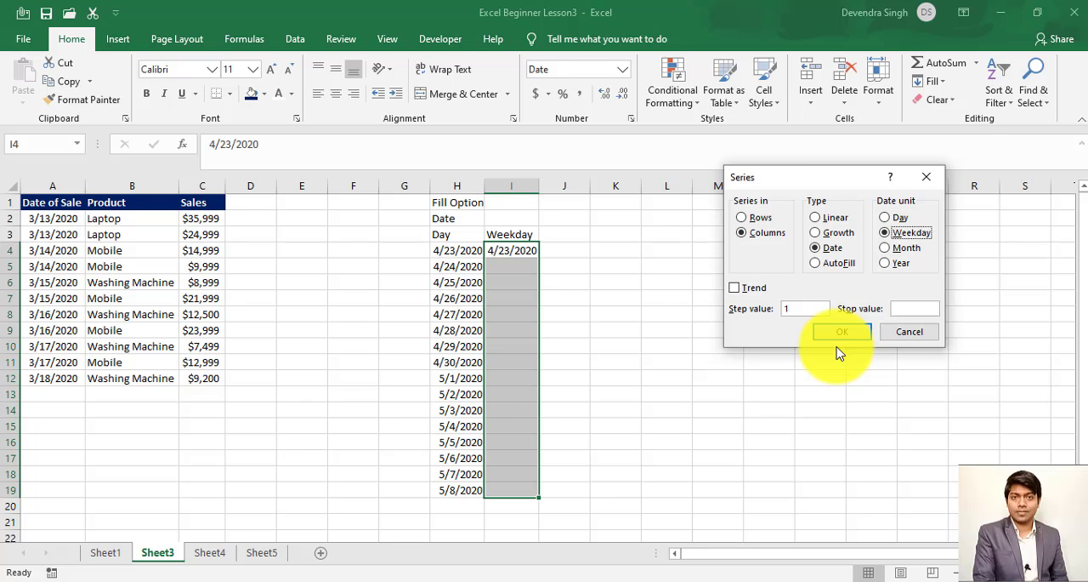
pyautogui.click(843, 337)
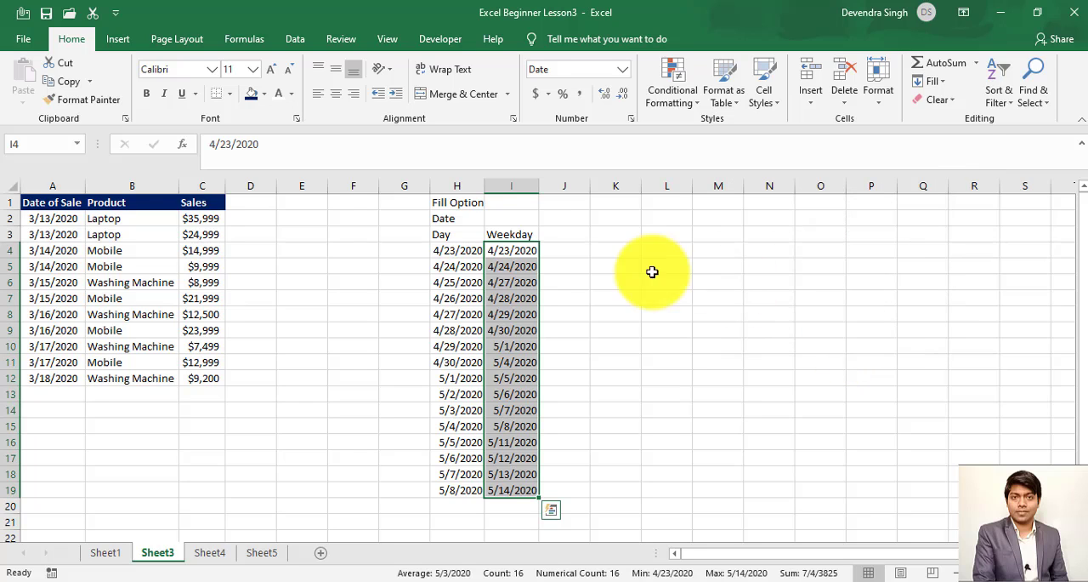
pyautogui.click(519, 276)
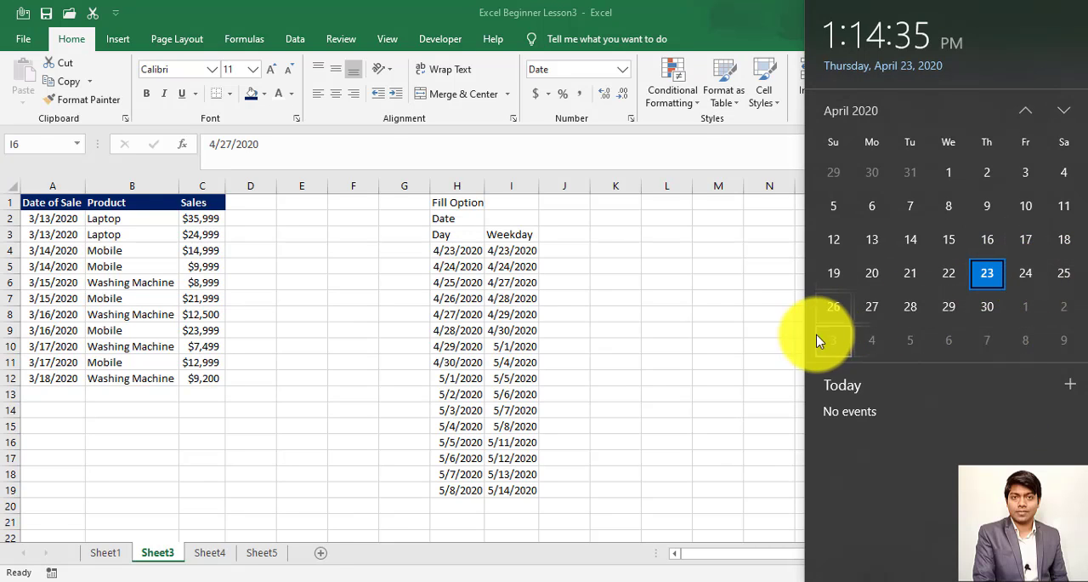
pyautogui.click(516, 283)
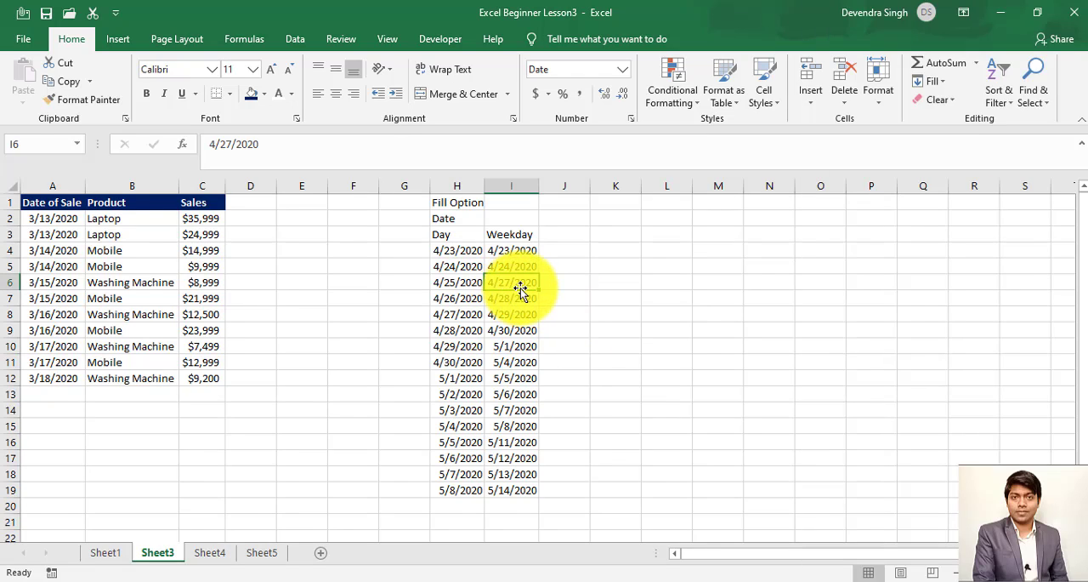
# - Enter the heading "Month" in cell J3, beside the Weekday heading
pyautogui.click(564, 236)
pyautogui.write('Mon')
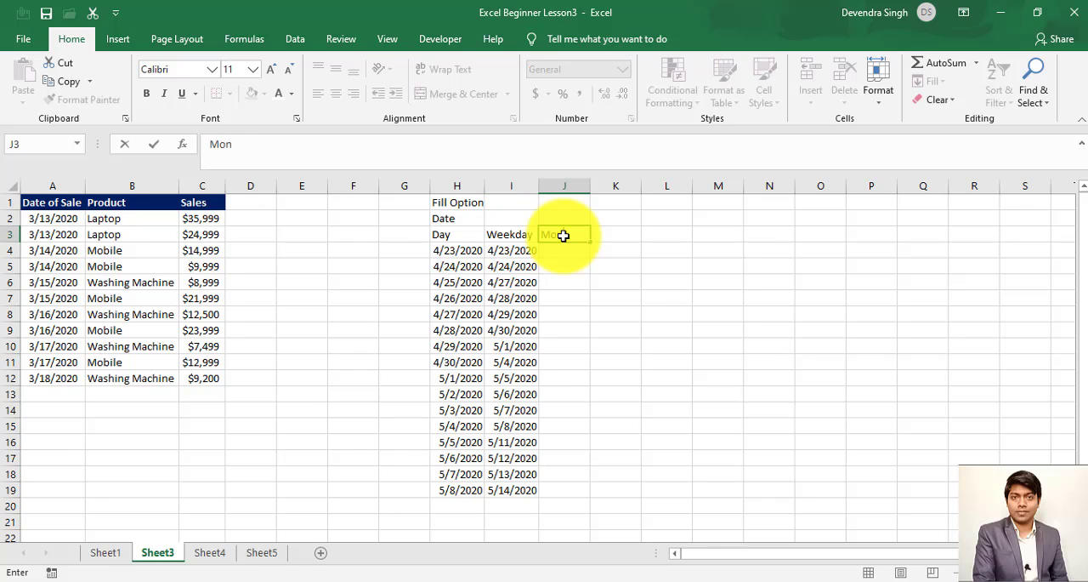
pyautogui.write('th')
pyautogui.press('Return')
# - Copy the starting date 4/23/2020 from I4 into J4 and AutoFit the width of column J
pyautogui.hotkey('ctrl', 'r')
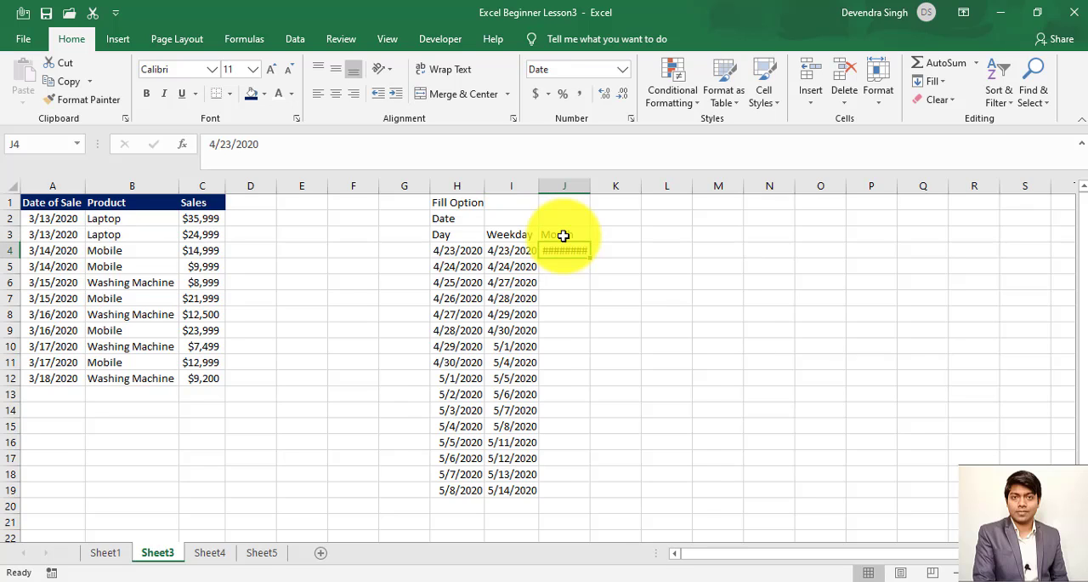
pyautogui.hotkey('alt', 'h')
pyautogui.press('o')
pyautogui.press('i')
# - Fill J4:J19 with a Date series in columns by Month with step value 1, and AutoFit column J to the filled dates
pyautogui.hotkey('shift', 'Down')
pyautogui.hotkey('shift', 'Down')
pyautogui.hotkey('shift', 'Down')
pyautogui.hotkey('shift', 'Down')
pyautogui.hotkey('shift', 'Down')
pyautogui.hotkey('shift', 'Down')
pyautogui.hotkey('shift', 'Down')
pyautogui.hotkey('shift', 'Down')
pyautogui.hotkey('shift', 'Down')
pyautogui.hotkey('shift', 'Down')
pyautogui.hotkey('shift', 'Down')
pyautogui.hotkey('shift', 'Down')
pyautogui.hotkey('shift', 'Down')
pyautogui.hotkey('shift', 'Down')
pyautogui.hotkey('shift', 'Down')
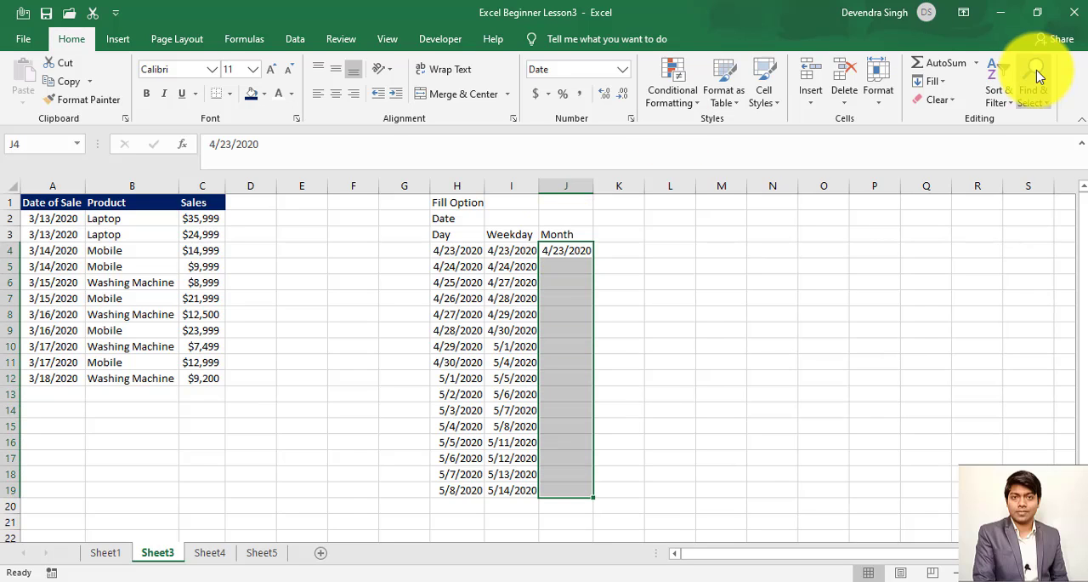
pyautogui.click(945, 83)
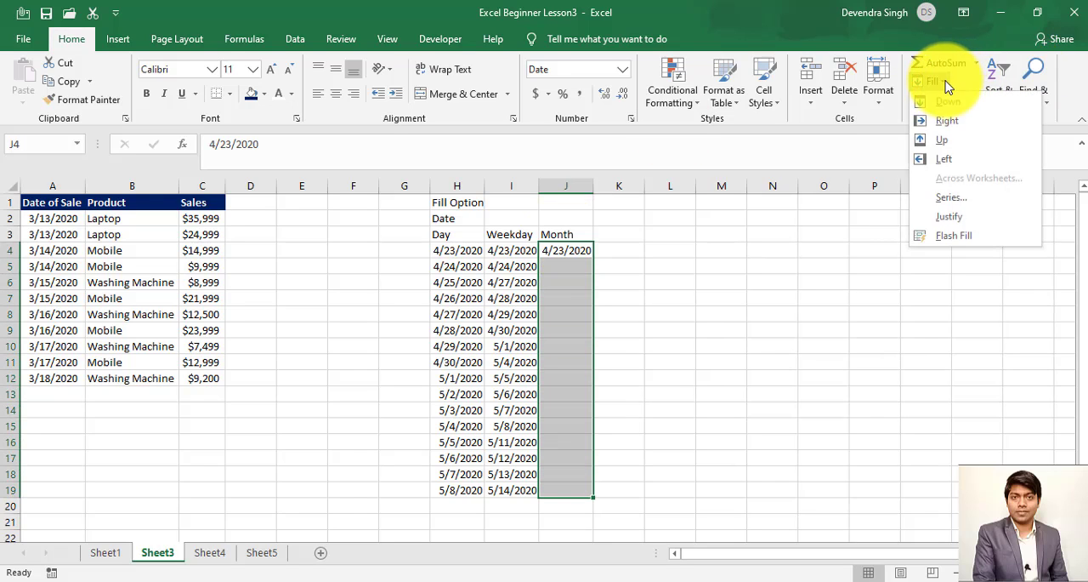
pyautogui.click(946, 202)
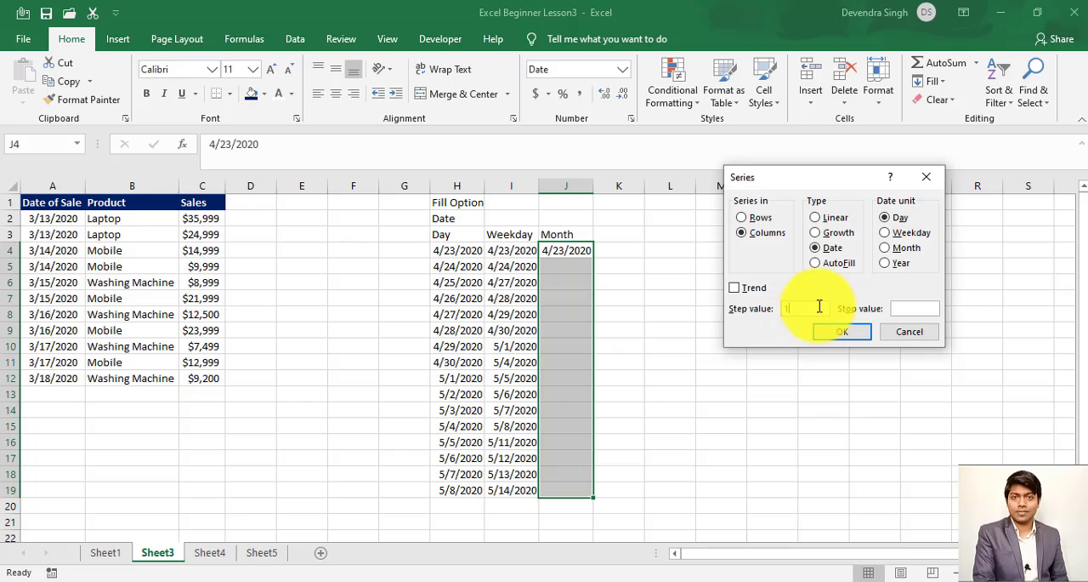
pyautogui.click(898, 255)
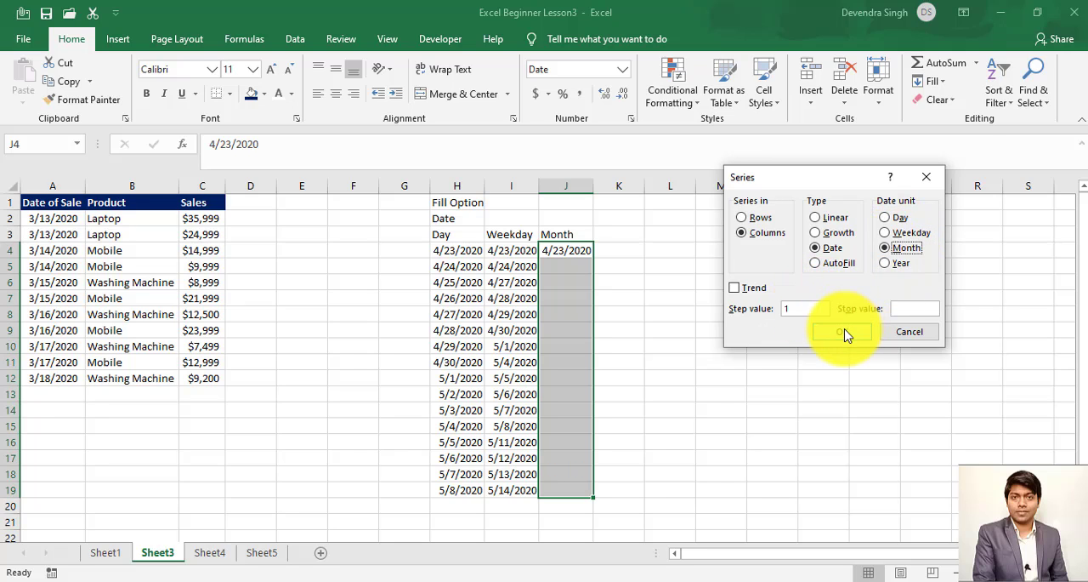
pyautogui.click(846, 333)
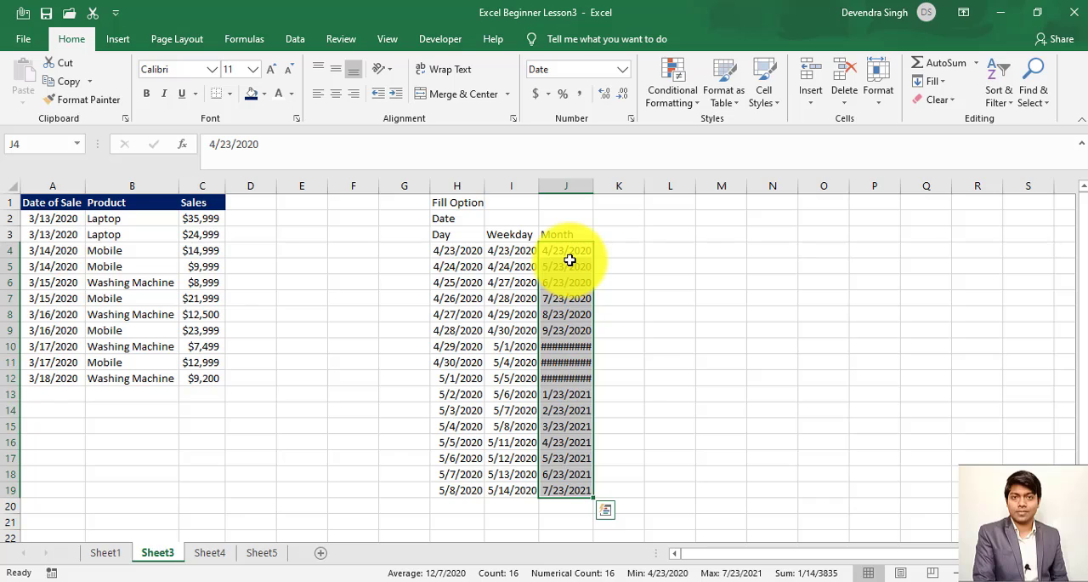
pyautogui.doubleClick(593, 189)
# - Enter the heading "Year" in cell K3, beside the Month heading
pyautogui.click(612, 241)
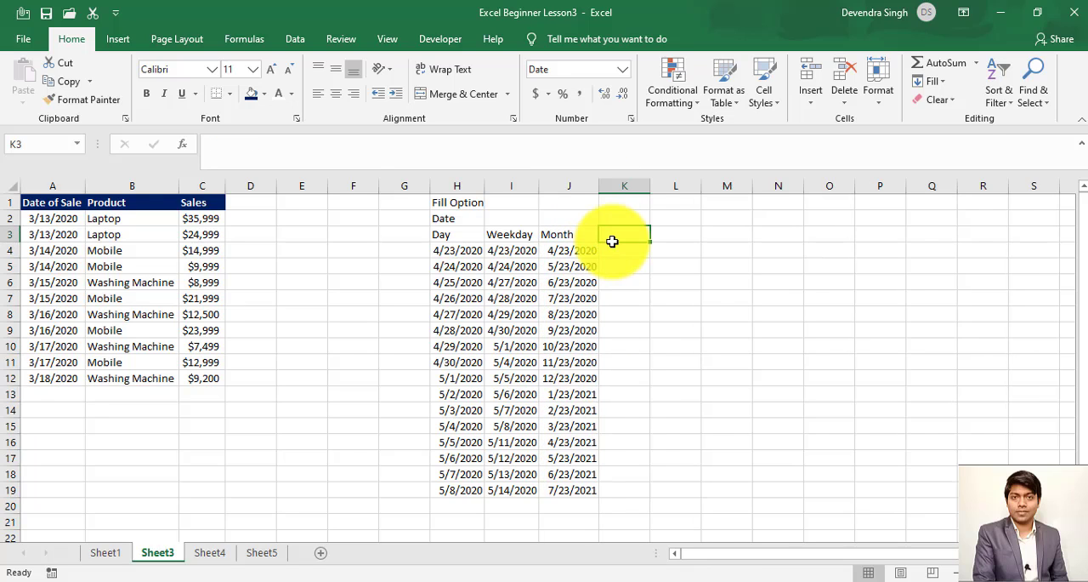
pyautogui.write('Year')
pyautogui.press('Return')
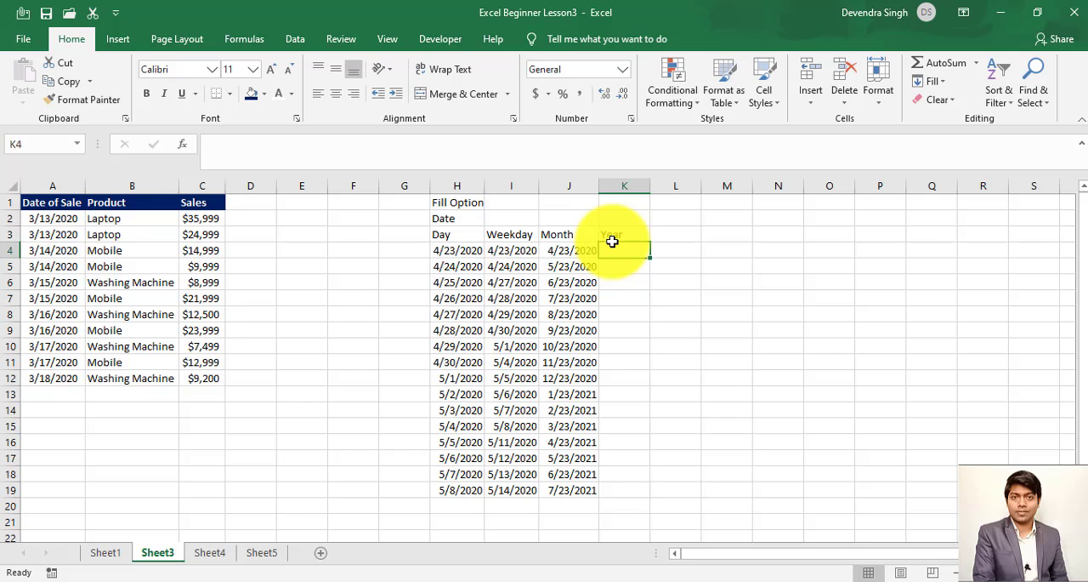
# - Copy the starting date 4/23/2020 from J4 into K4 and AutoFit the width of column K
pyautogui.hotkey('ctrl', 'r')
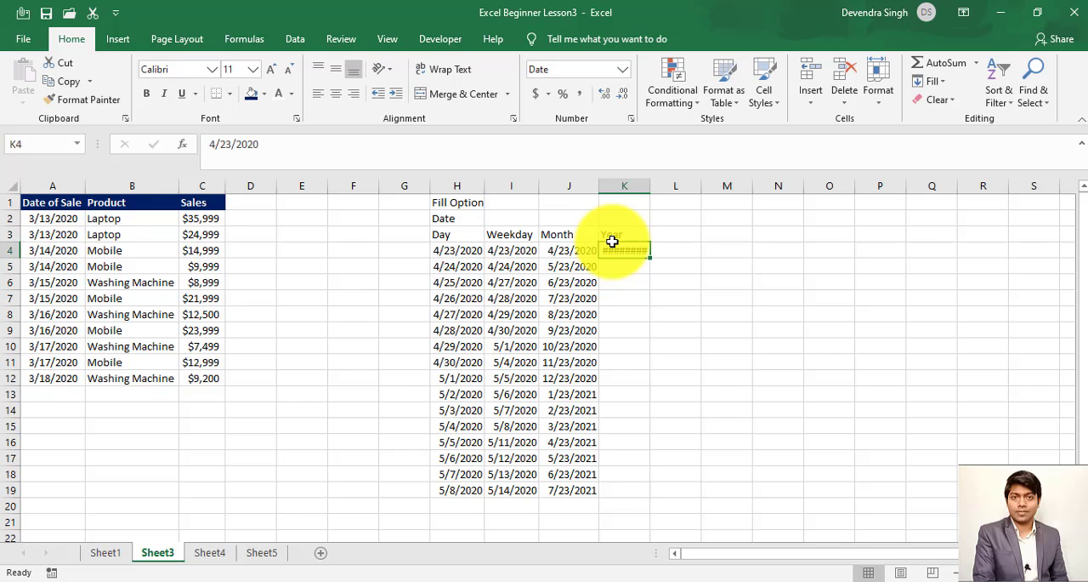
pyautogui.hotkey('alt', 'h')
pyautogui.press('o')
pyautogui.press('i')
# - Fill K4:K19 with a Date series in columns, using the Year unit and a step value of 2
pyautogui.hotkey('shift', 'Down')
pyautogui.hotkey('shift', 'Down')
pyautogui.hotkey('shift', 'Down')
pyautogui.hotkey('shift', 'Down')
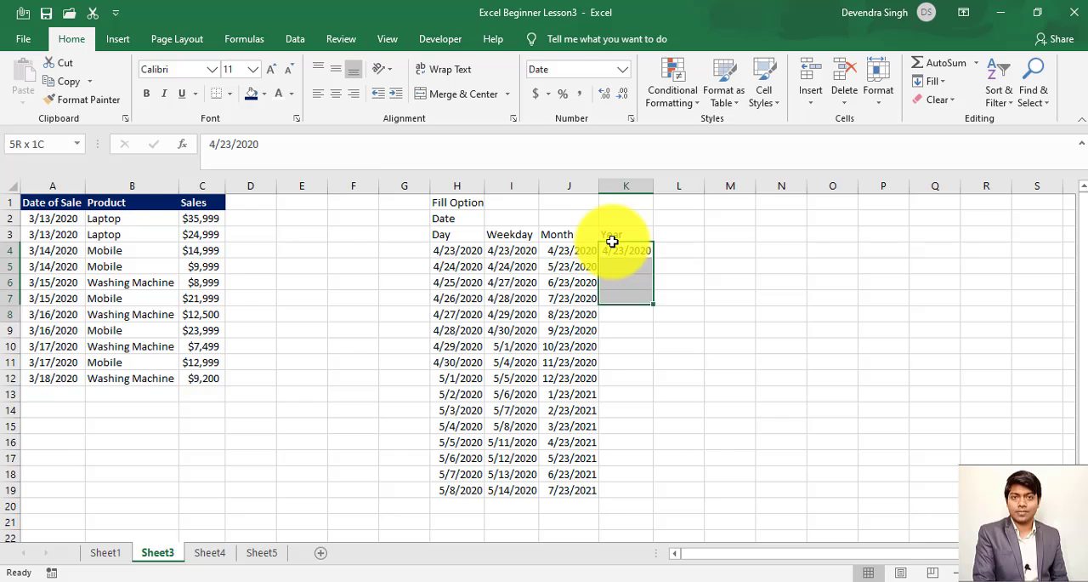
pyautogui.hotkey('shift', 'Down')
pyautogui.hotkey('shift', 'Down')
pyautogui.hotkey('shift', 'Down')
pyautogui.hotkey('shift', 'Down')
pyautogui.hotkey('shift', 'Down')
pyautogui.hotkey('shift', 'Down')
pyautogui.hotkey('shift', 'Down')
pyautogui.hotkey('shift', 'Down')
pyautogui.hotkey('shift', 'Down')
pyautogui.hotkey('shift', 'Down')
pyautogui.hotkey('shift', 'Down')
pyautogui.hotkey('shift', 'Down')
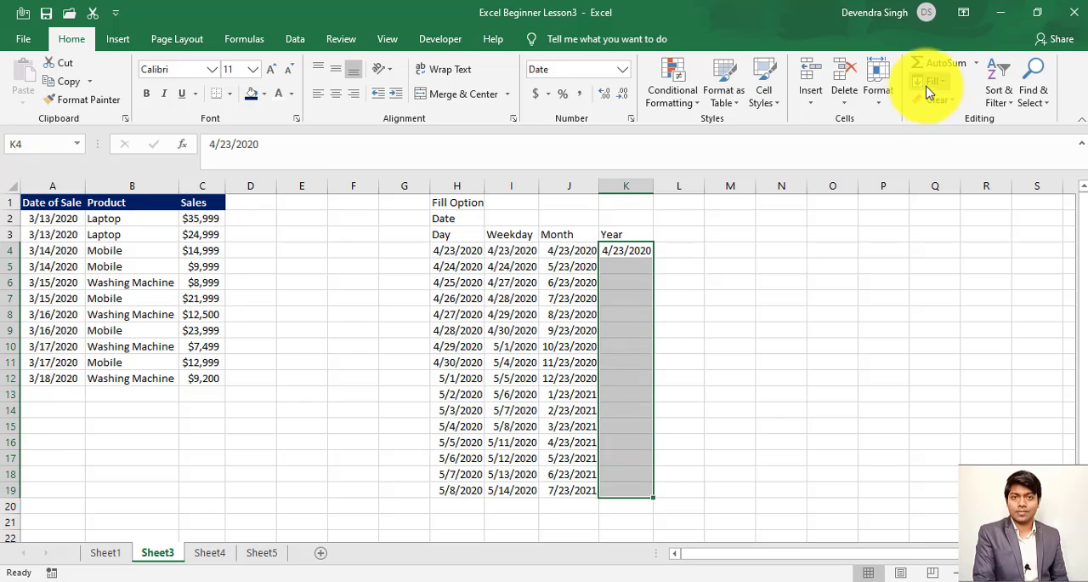
pyautogui.click(933, 82)
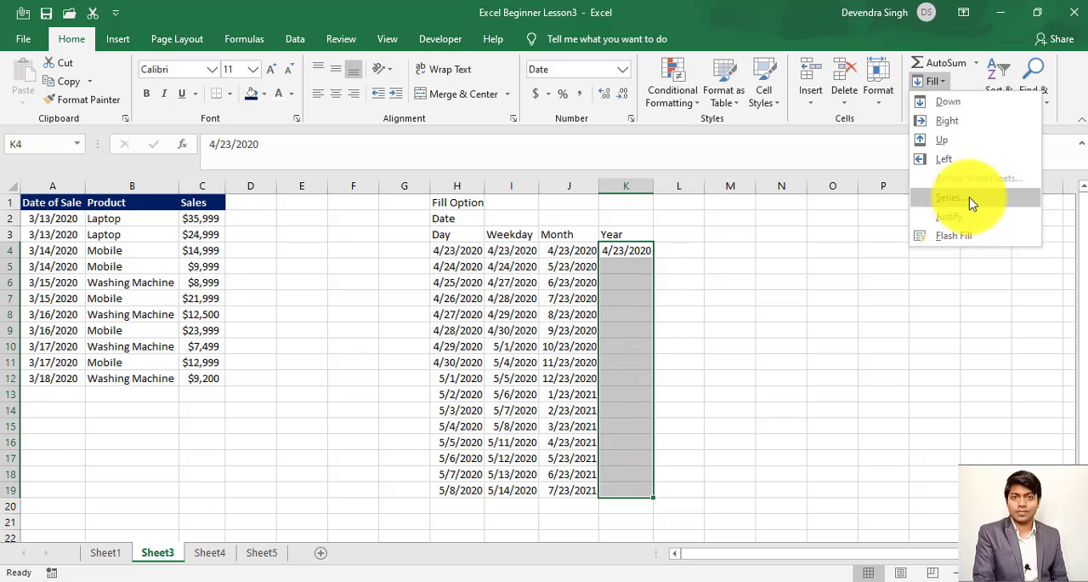
pyautogui.click(973, 202)
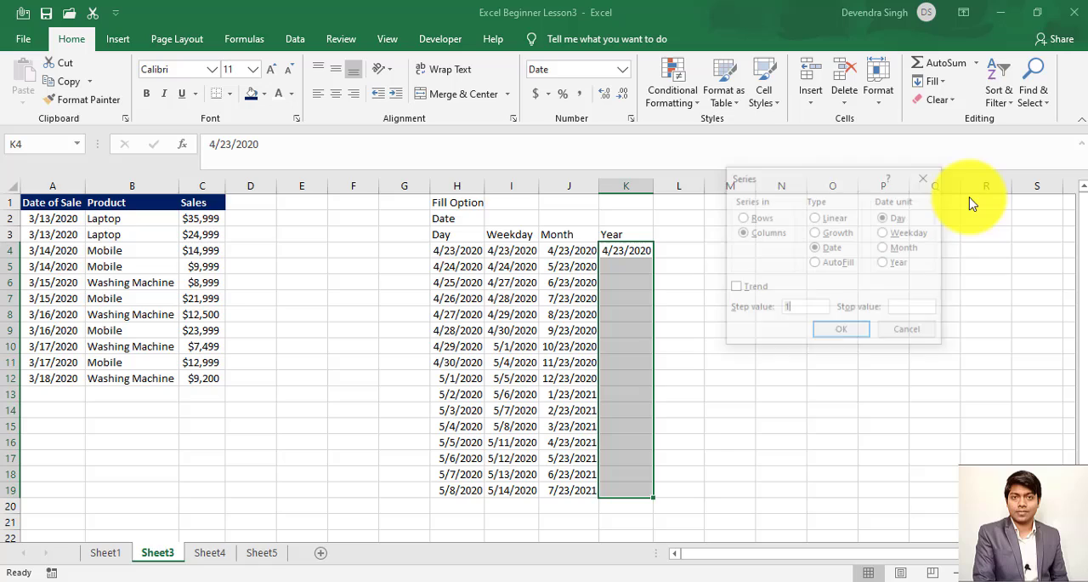
pyautogui.click(887, 265)
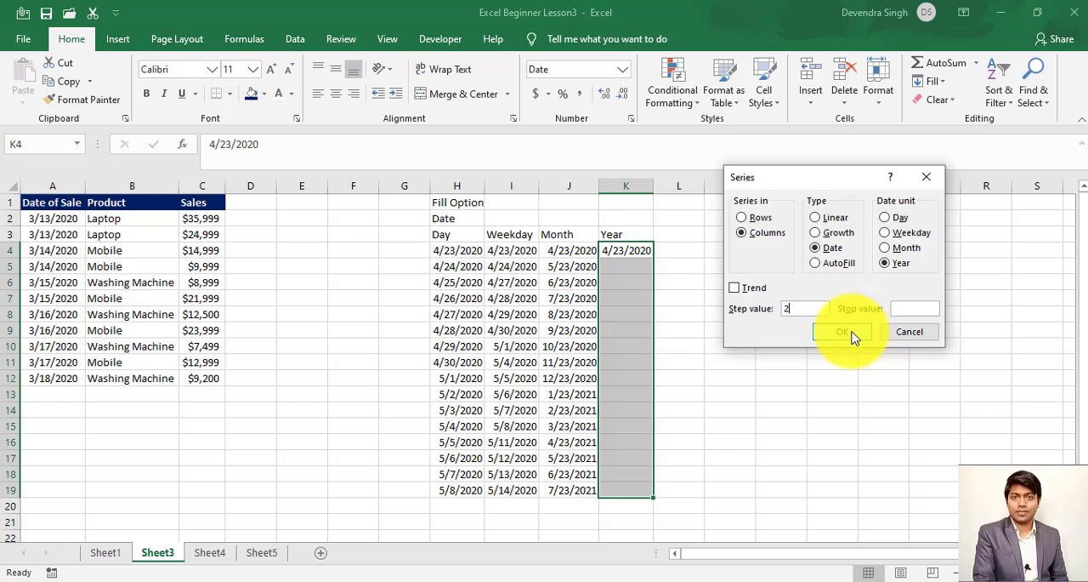
pyautogui.click(841, 331)
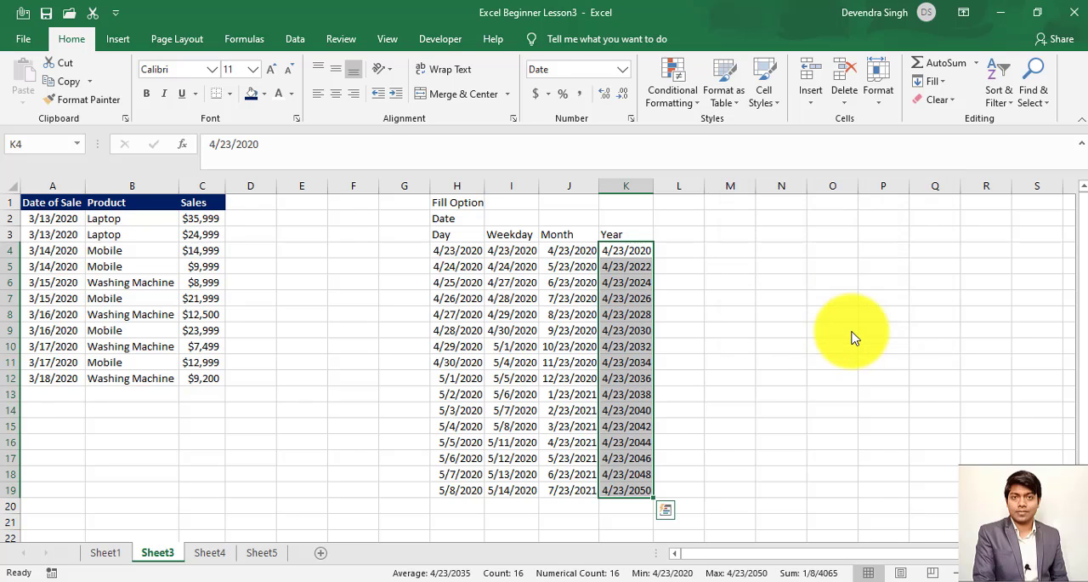
pyautogui.click(630, 250)
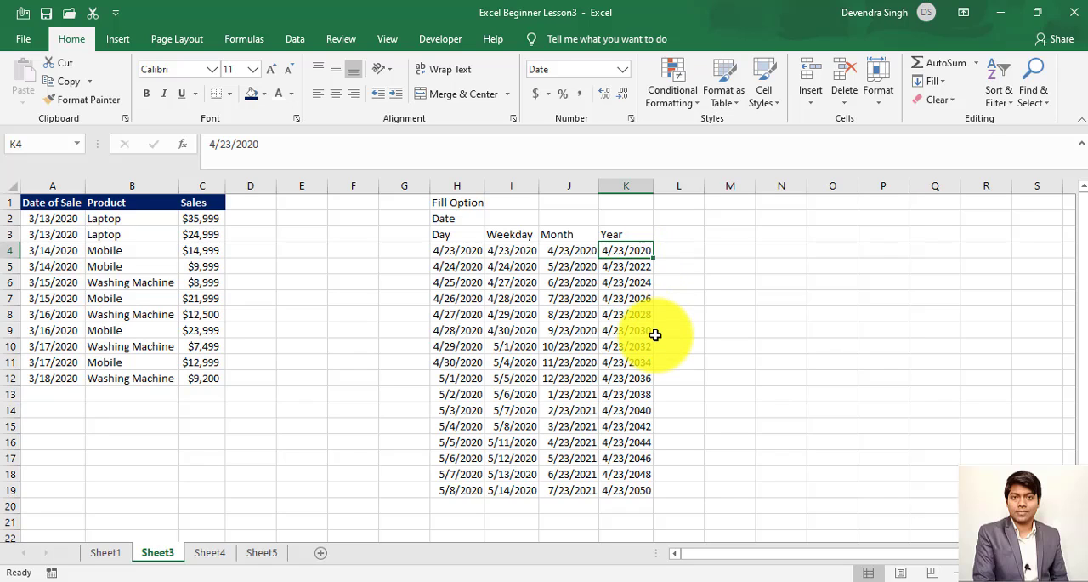
pyautogui.click(687, 235)
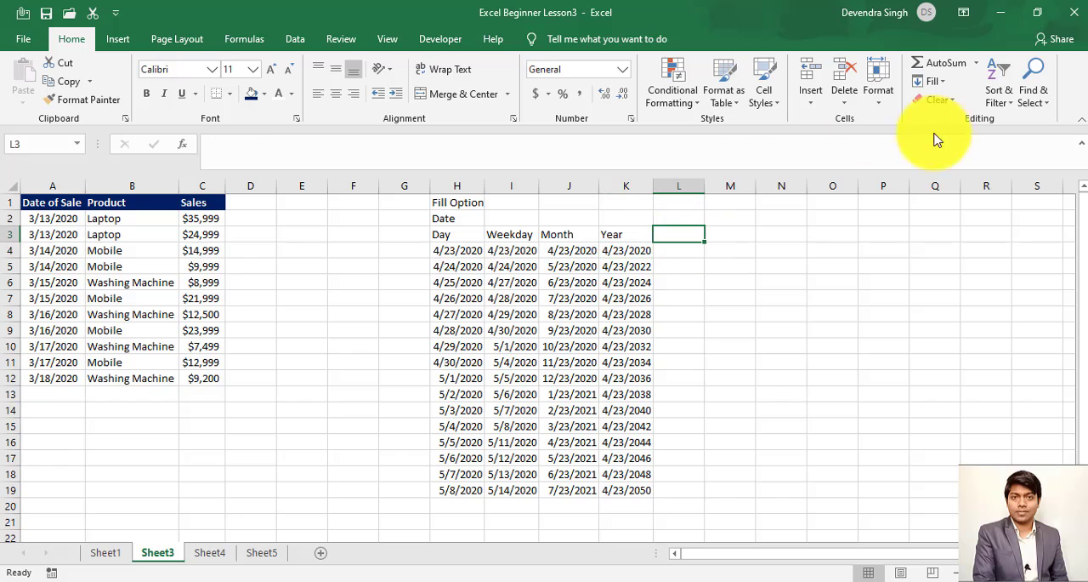
pyautogui.click(934, 81)
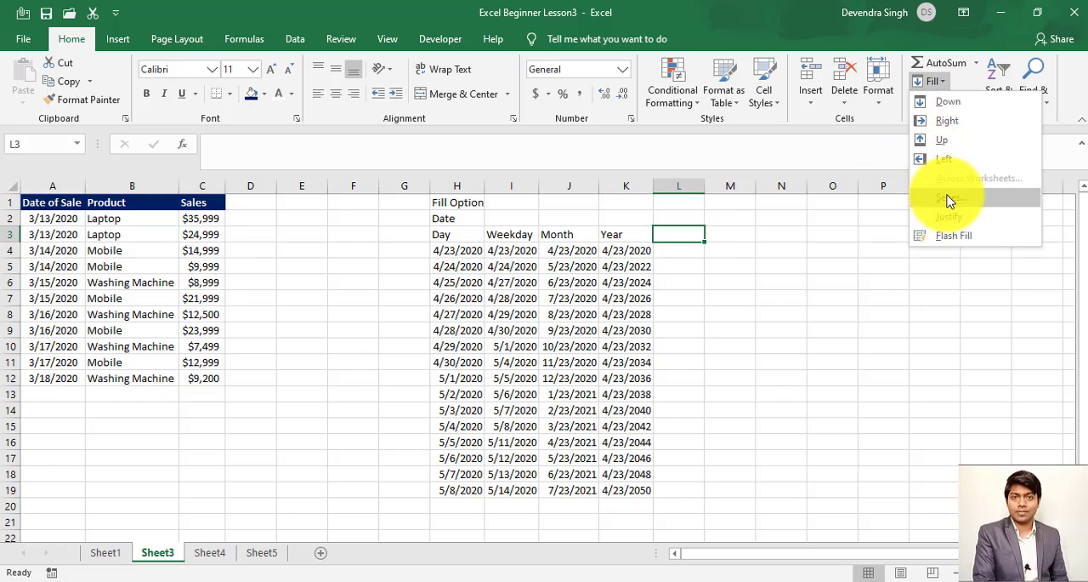
pyautogui.click(950, 199)
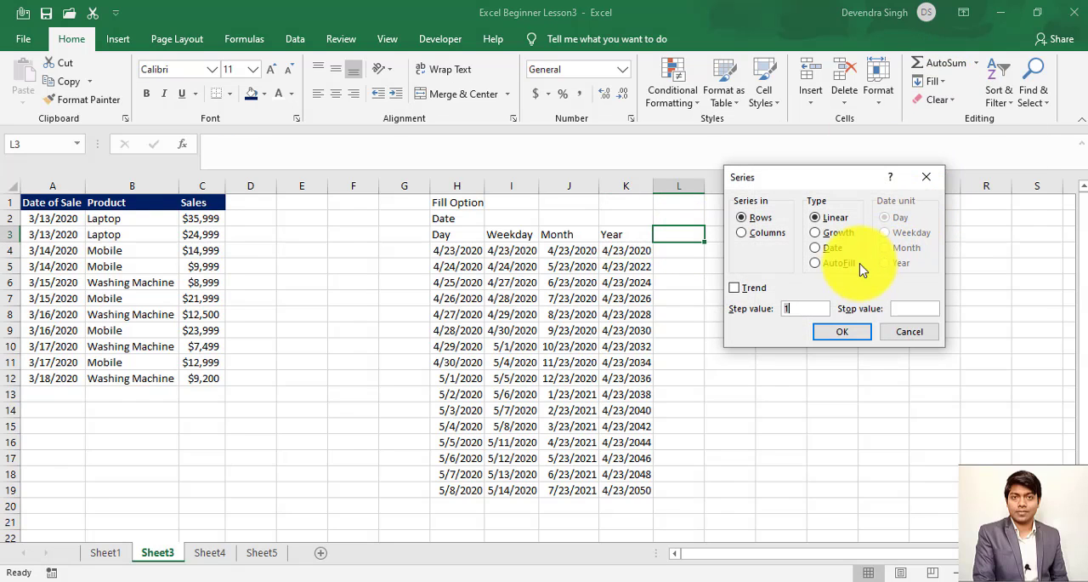
pyautogui.click(816, 264)
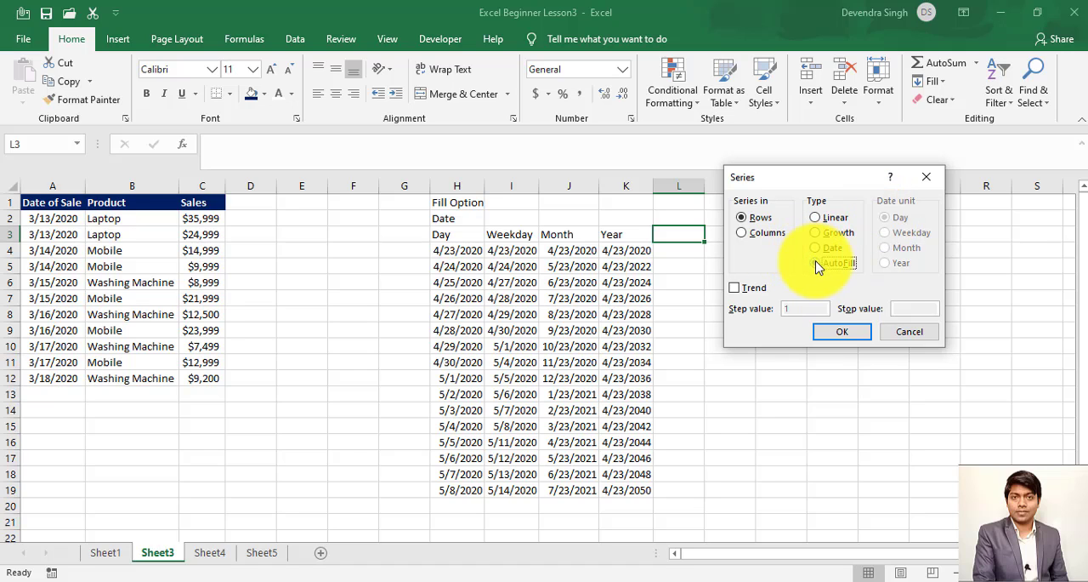
pyautogui.click(903, 330)
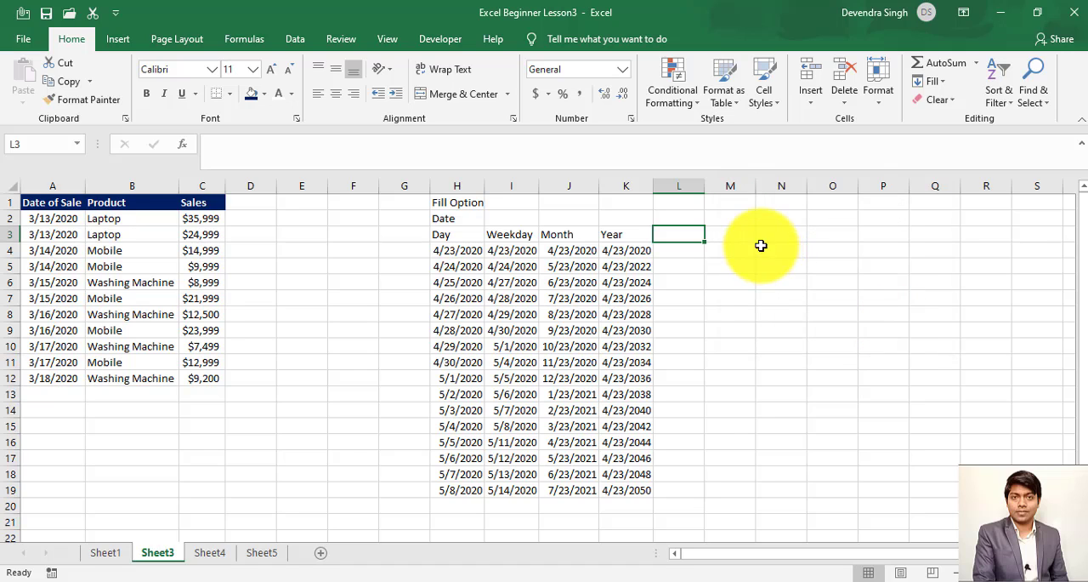
# - Enter the number 1 in cell N3
pyautogui.click(770, 236)
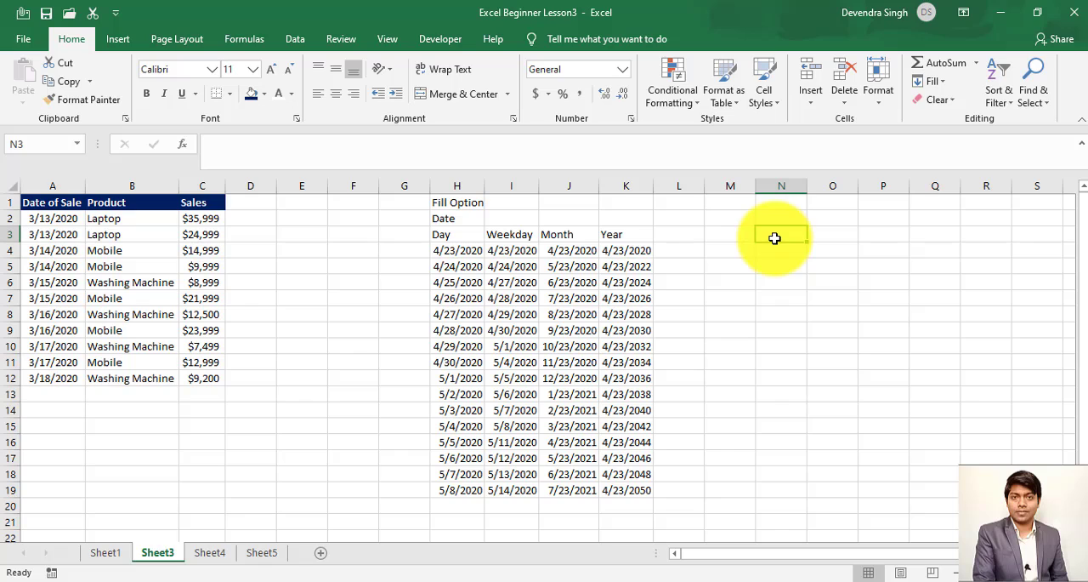
pyautogui.write('1')
pyautogui.press('Return')
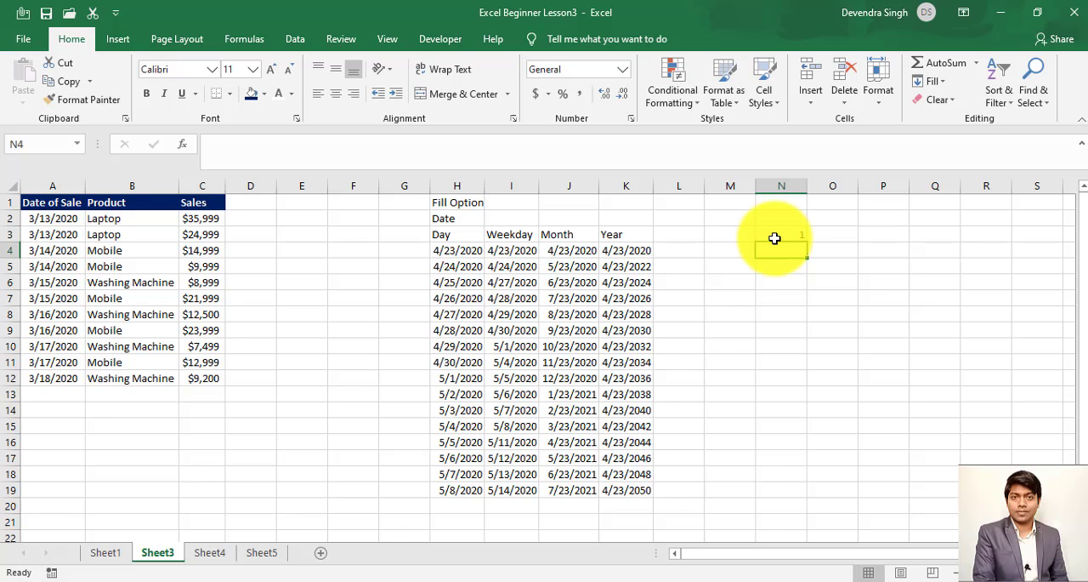
# - Try an AutoFill series in columns over N3:N19 starting from the number in N3, and undo the fill
pyautogui.click(775, 238)
pyautogui.hotkey('shift', 'Down')
pyautogui.hotkey('shift', 'Down')
pyautogui.hotkey('shift', 'Down')
pyautogui.hotkey('shift', 'Down')
pyautogui.hotkey('shift', 'Down')
pyautogui.hotkey('shift', 'Down')
pyautogui.hotkey('shift', 'Down')
pyautogui.hotkey('shift', 'Down')
pyautogui.hotkey('shift', 'Down')
pyautogui.hotkey('shift', 'Down')
pyautogui.hotkey('shift', 'Down')
pyautogui.hotkey('shift', 'Down')
pyautogui.hotkey('shift', 'Down')
pyautogui.hotkey('shift', 'Down')
pyautogui.hotkey('shift', 'Down')
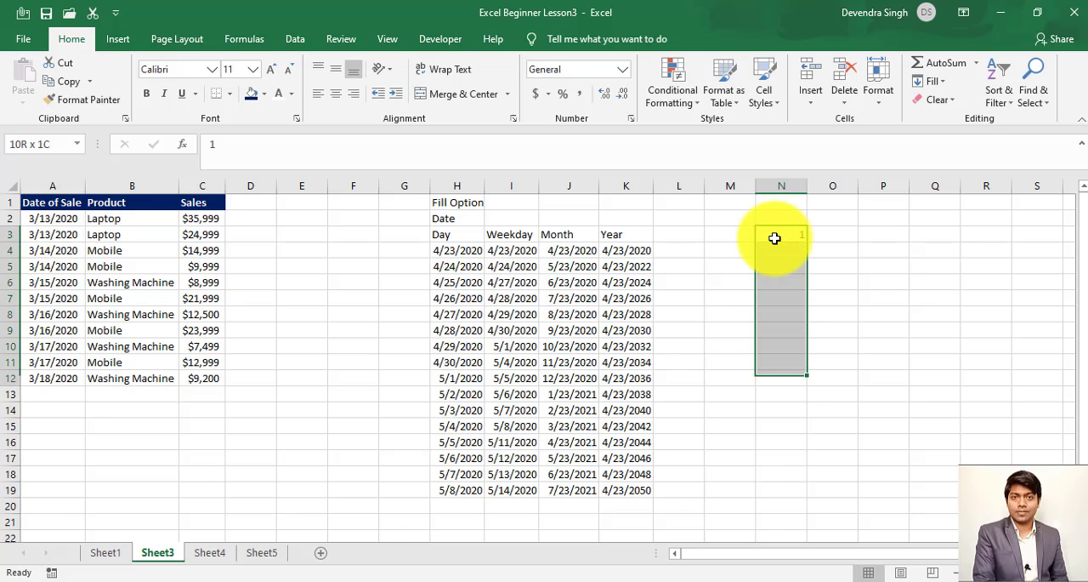
pyautogui.hotkey('shift', 'Down')
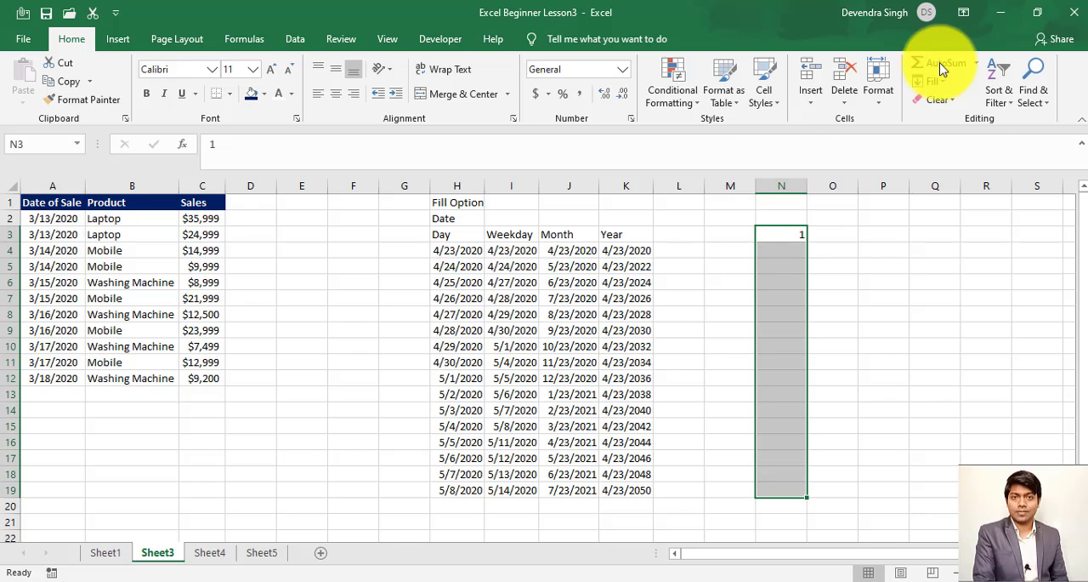
pyautogui.click(944, 84)
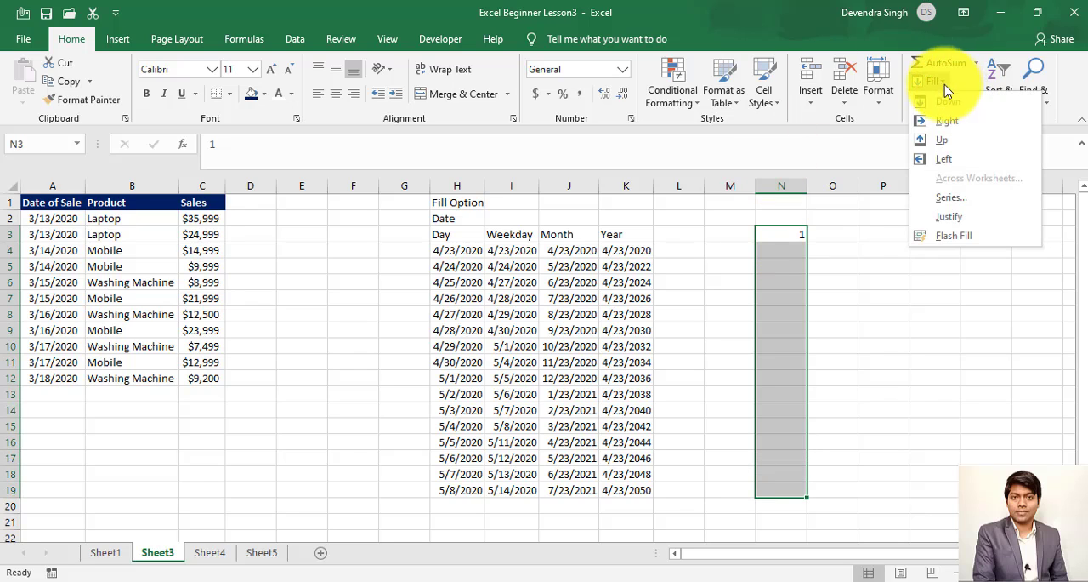
pyautogui.click(952, 198)
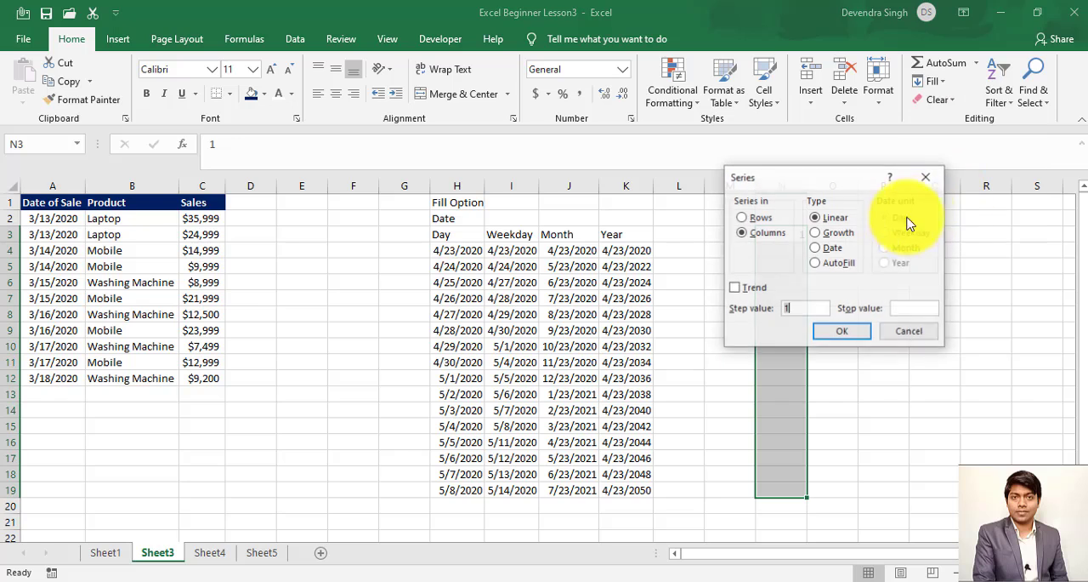
pyautogui.click(816, 262)
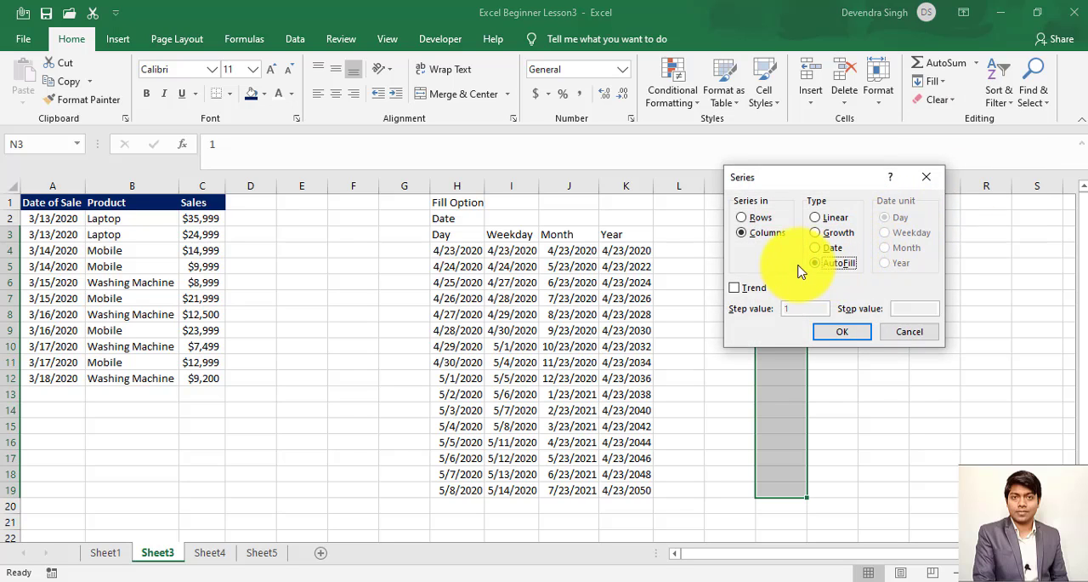
pyautogui.click(855, 333)
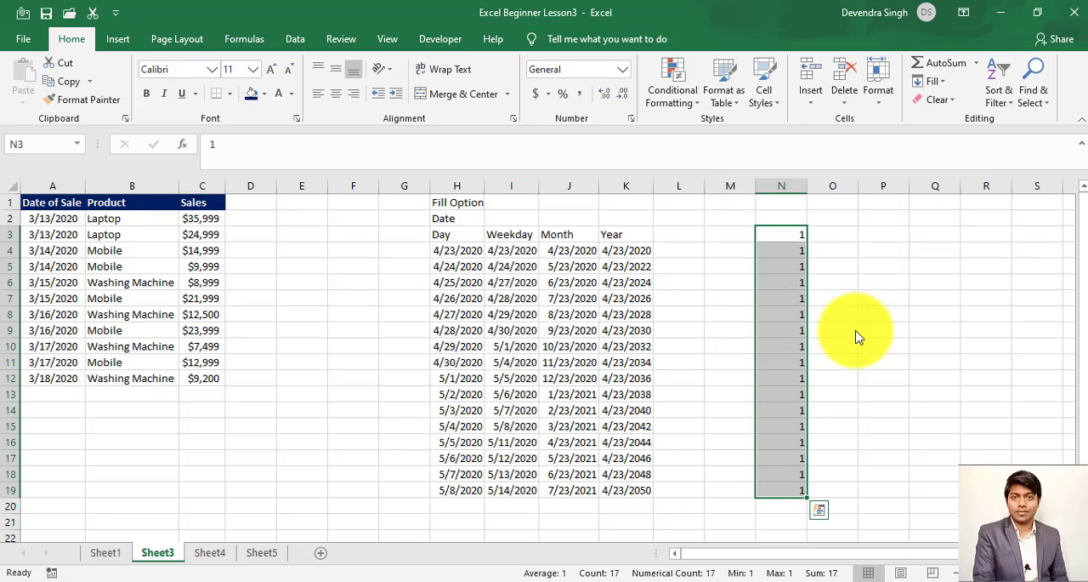
pyautogui.hotkey('ctrl', 'z')
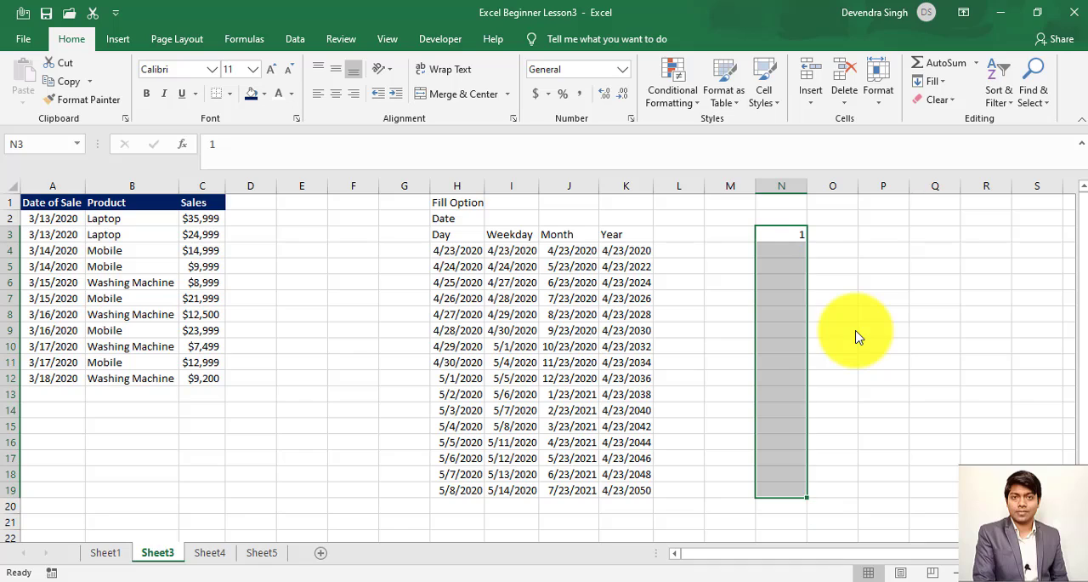
# - Enter 2 in cell N4, directly below the number in N3
pyautogui.click(793, 236)
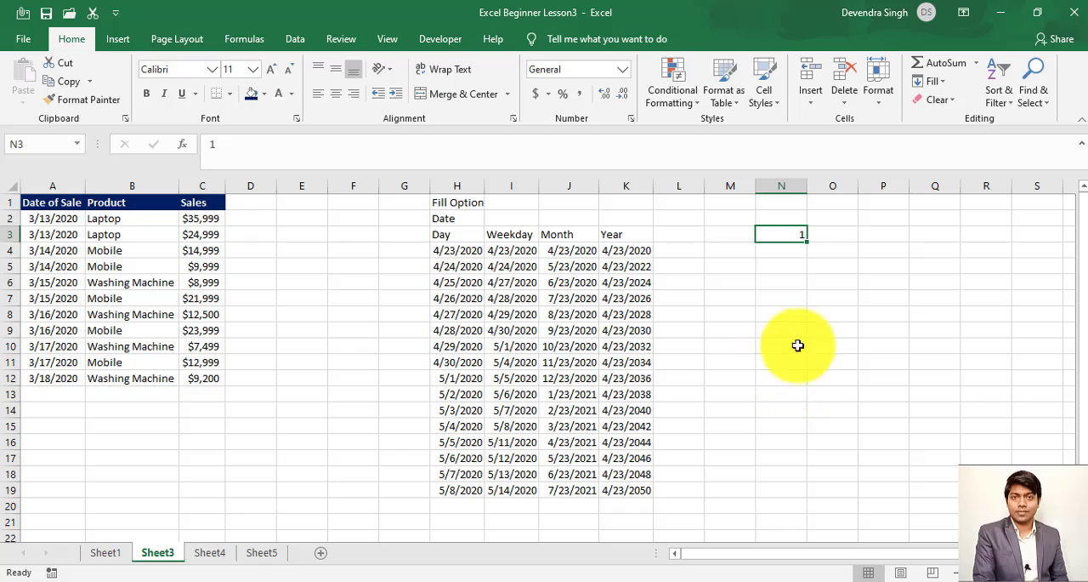
pyautogui.press('Return')
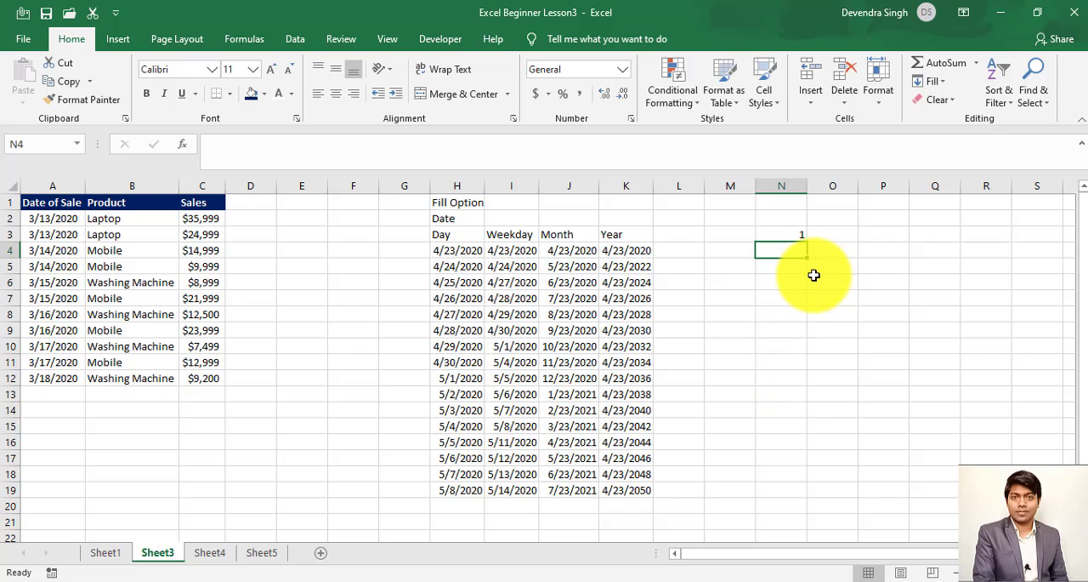
pyautogui.write('2')
pyautogui.press('Return')
pyautogui.press('Up')
pyautogui.press('Up')
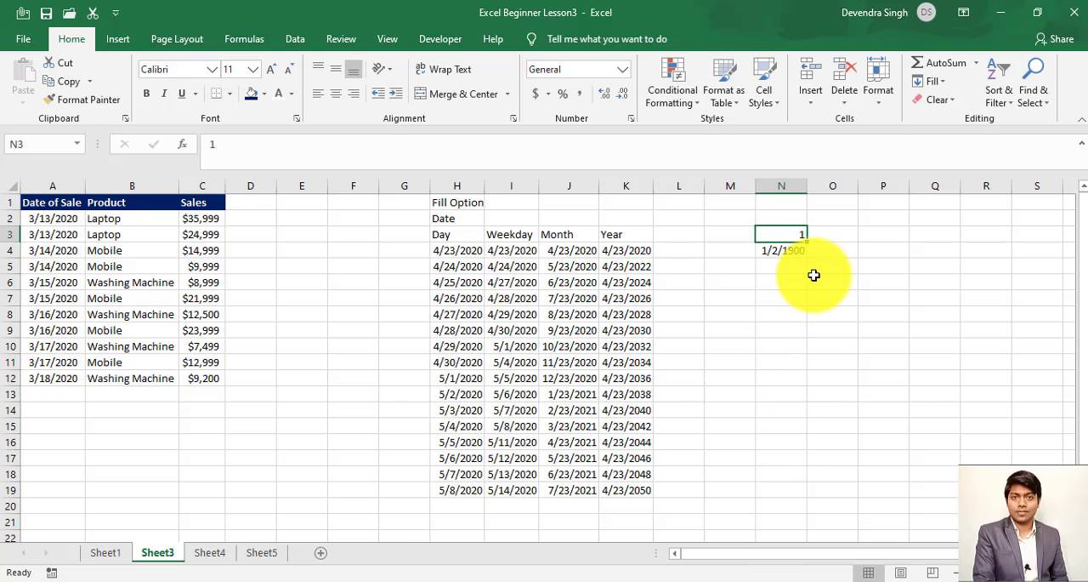
pyautogui.press('Down')
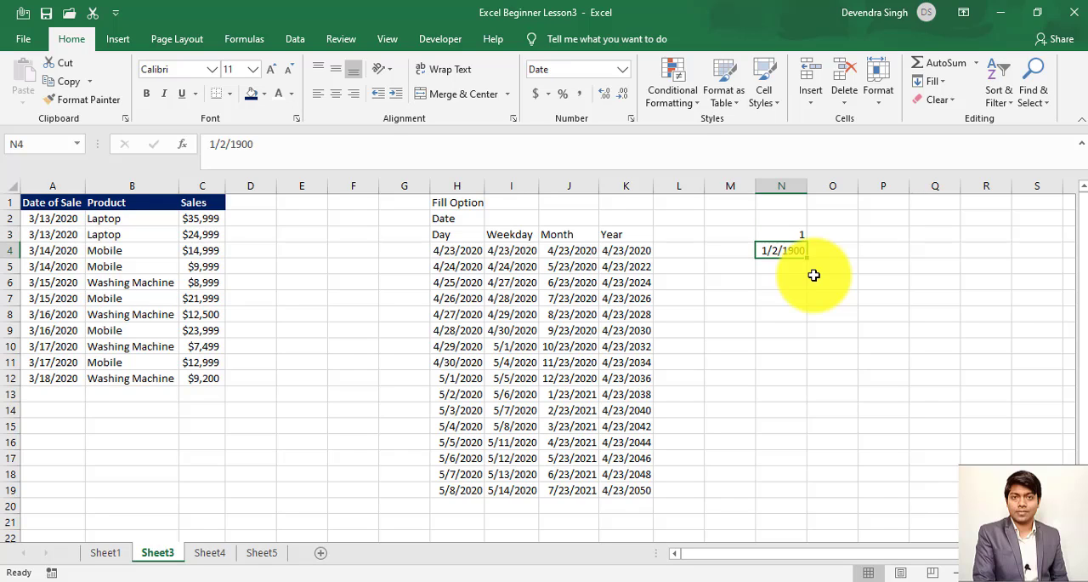
# - Enter the starting numbers 1 in cell E3 and 2 in cell E4, in the empty column beside the sales table
pyautogui.press('Left')
pyautogui.press('Left')
pyautogui.press('Left')
pyautogui.press('Left')
pyautogui.press('Left')
pyautogui.press('Left')
pyautogui.press('Left')
pyautogui.press('Left')
pyautogui.press('Left')
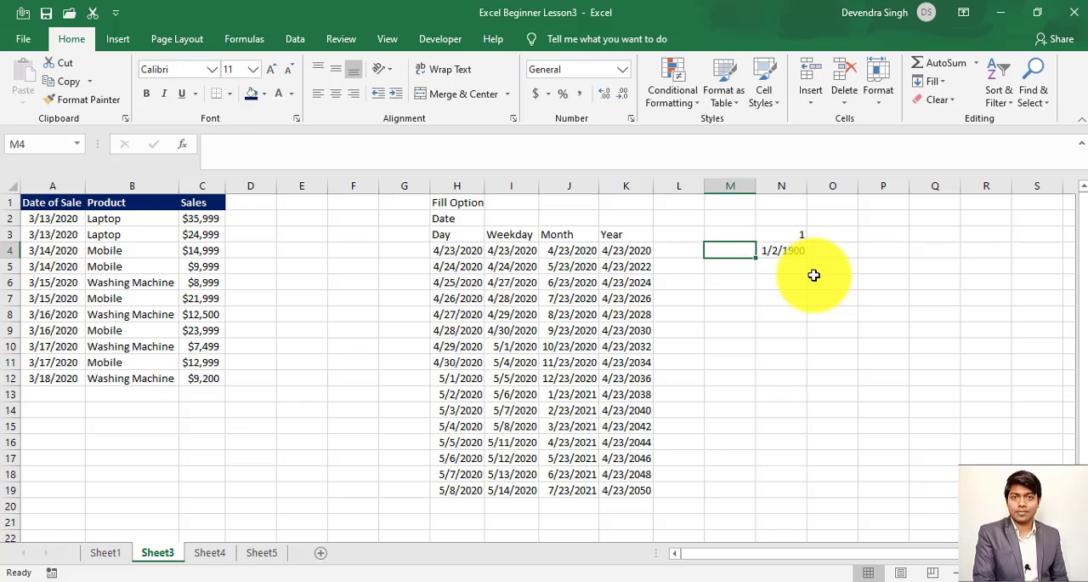
pyautogui.press('Up')
pyautogui.write('1')
pyautogui.press('Return')
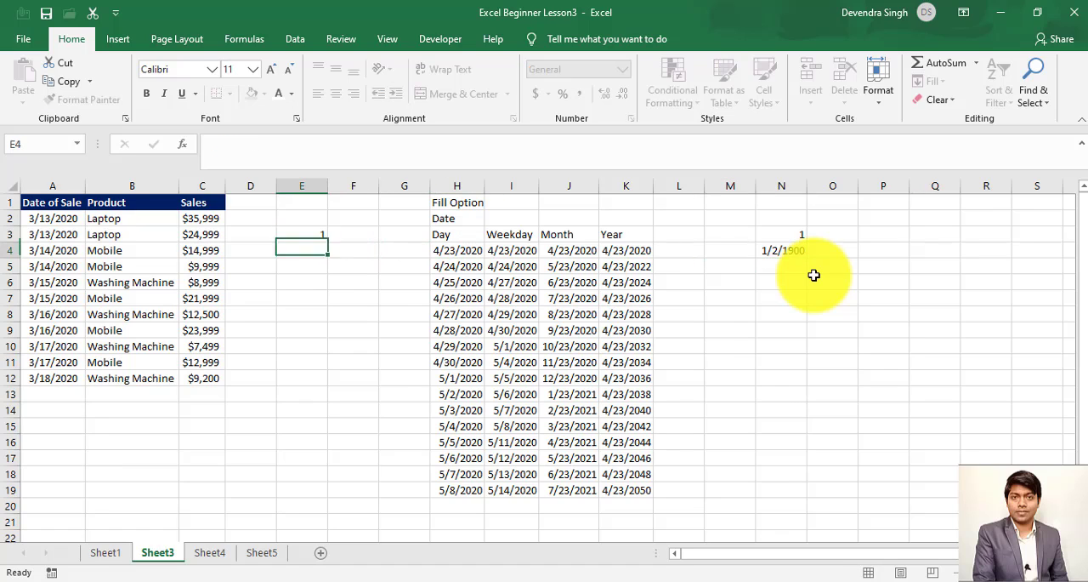
pyautogui.write('2')
pyautogui.press('Return')
# - Fill E3:E15 with an AutoFill series in columns based on the two starting numbers in E3 and E4
pyautogui.press('Up')
pyautogui.hotkey('shift', 'Up')
pyautogui.hotkey('shift', 'Down')
pyautogui.hotkey('shift', 'Down')
pyautogui.hotkey('shift', 'Down')
pyautogui.hotkey('shift', 'Down')
pyautogui.hotkey('shift', 'Down')
pyautogui.hotkey('shift', 'Down')
pyautogui.hotkey('shift', 'Down')
pyautogui.hotkey('shift', 'Down')
pyautogui.hotkey('shift', 'Down')
pyautogui.hotkey('shift', 'Down')
pyautogui.hotkey('shift', 'Down')
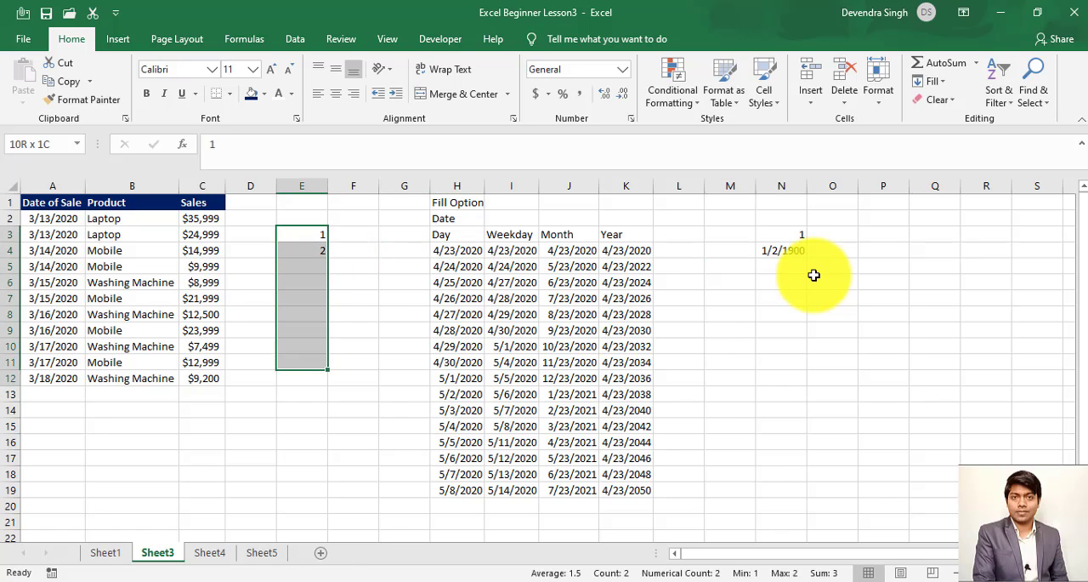
pyautogui.click(938, 83)
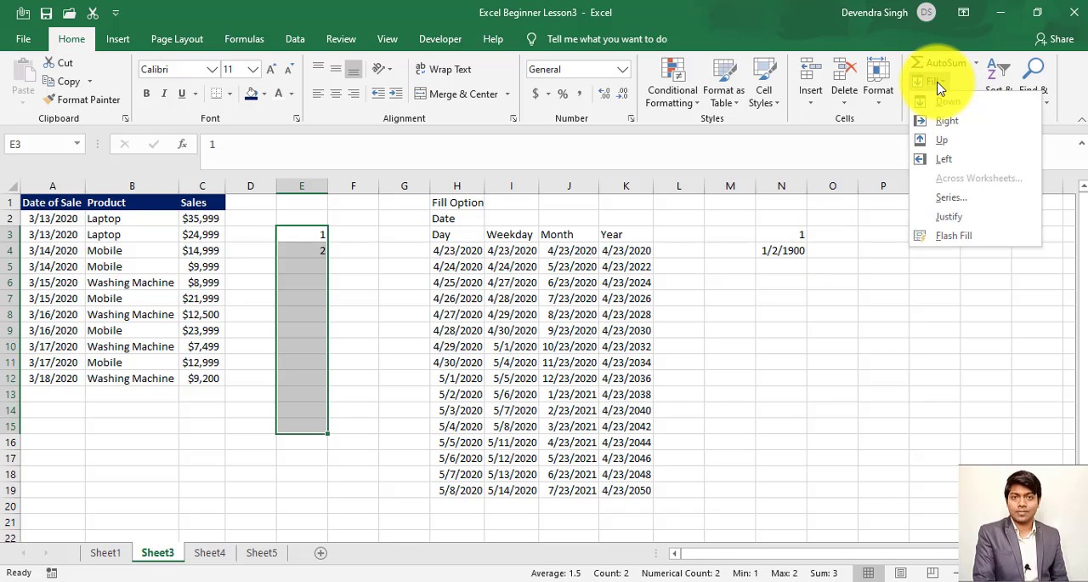
pyautogui.click(949, 196)
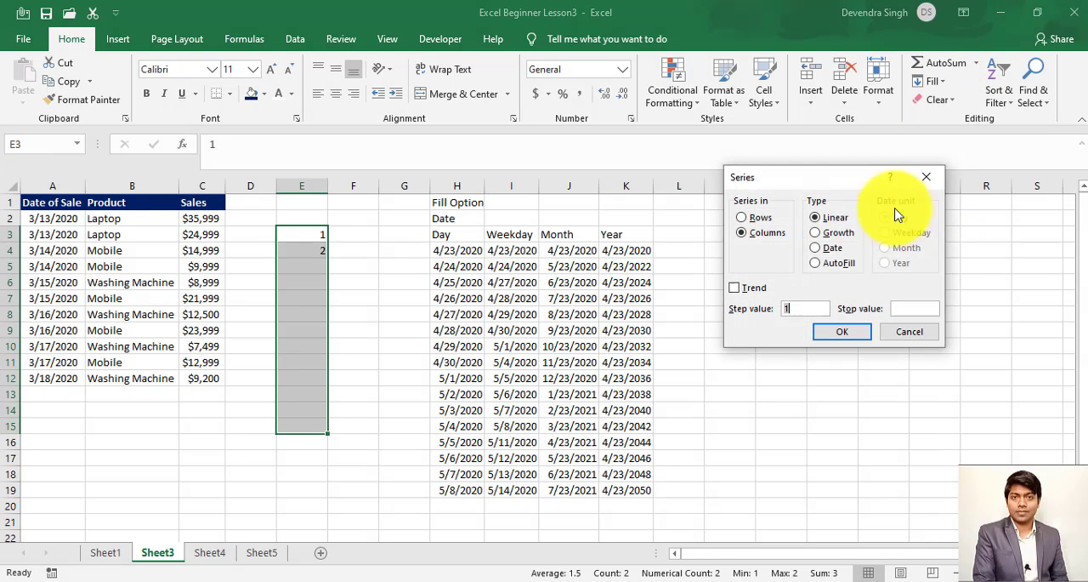
pyautogui.click(837, 264)
pyautogui.click(836, 334)
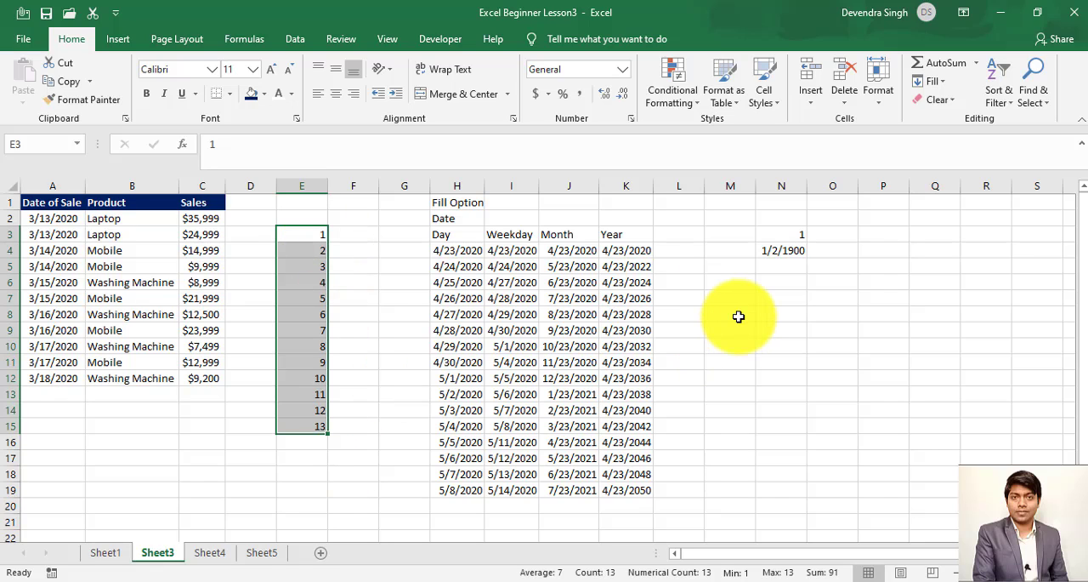
pyautogui.click(947, 85)
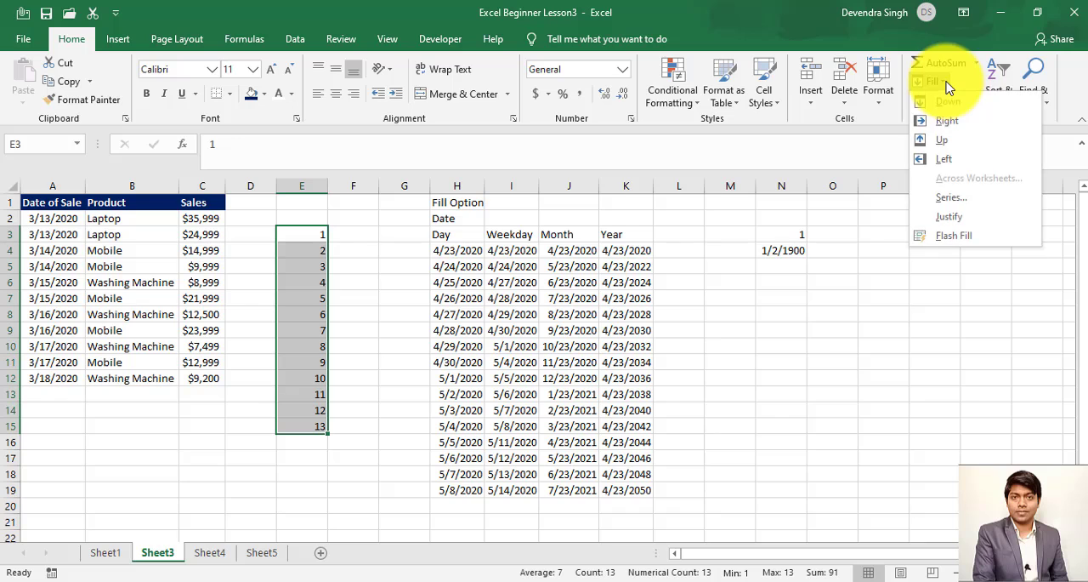
pyautogui.click(953, 198)
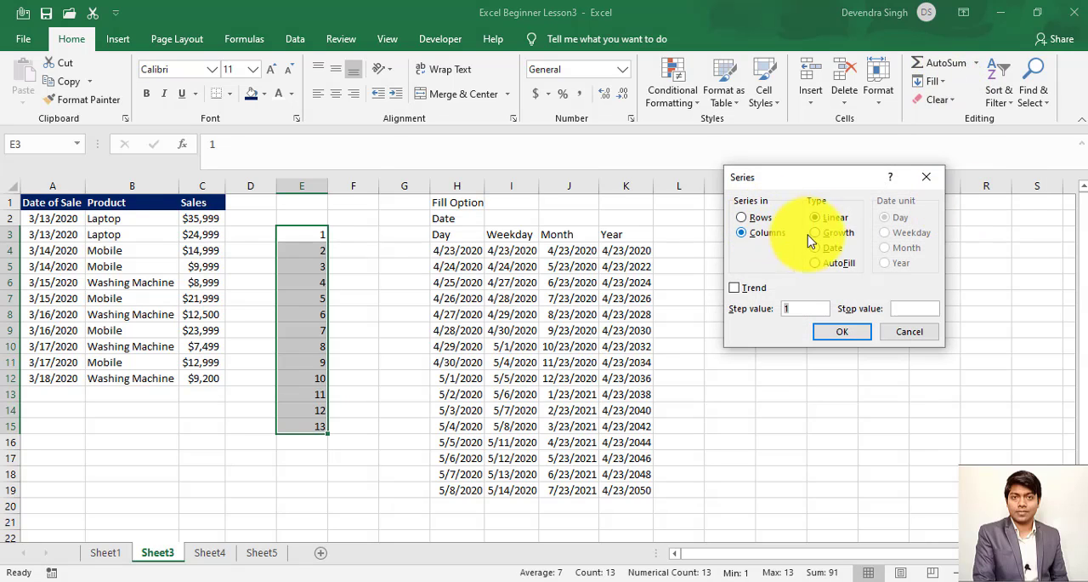
pyautogui.click(894, 330)
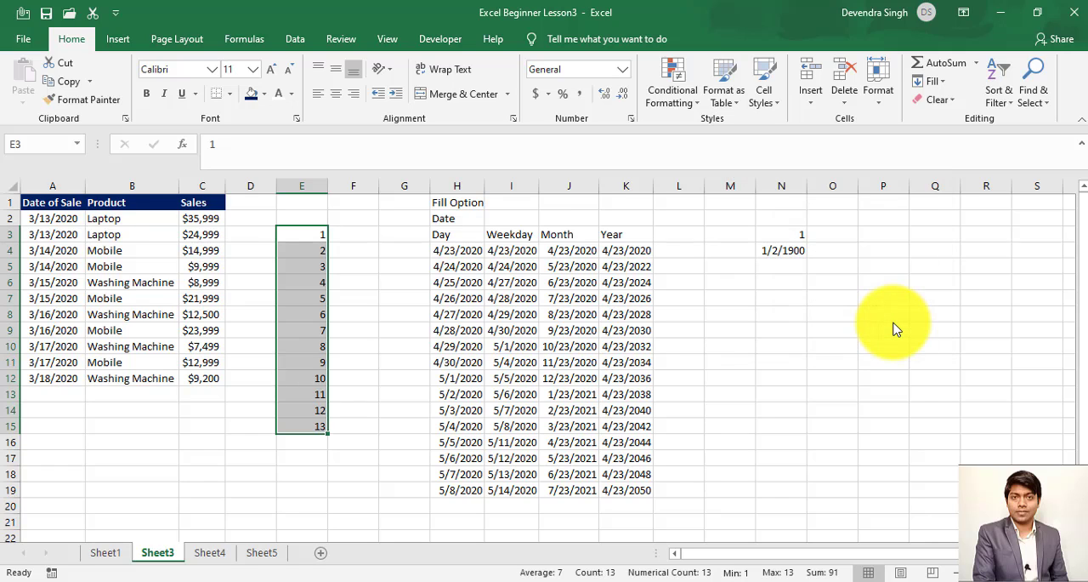
# - Try to apply Fill Justify to the numbers in E3:E15
pyautogui.click(939, 83)
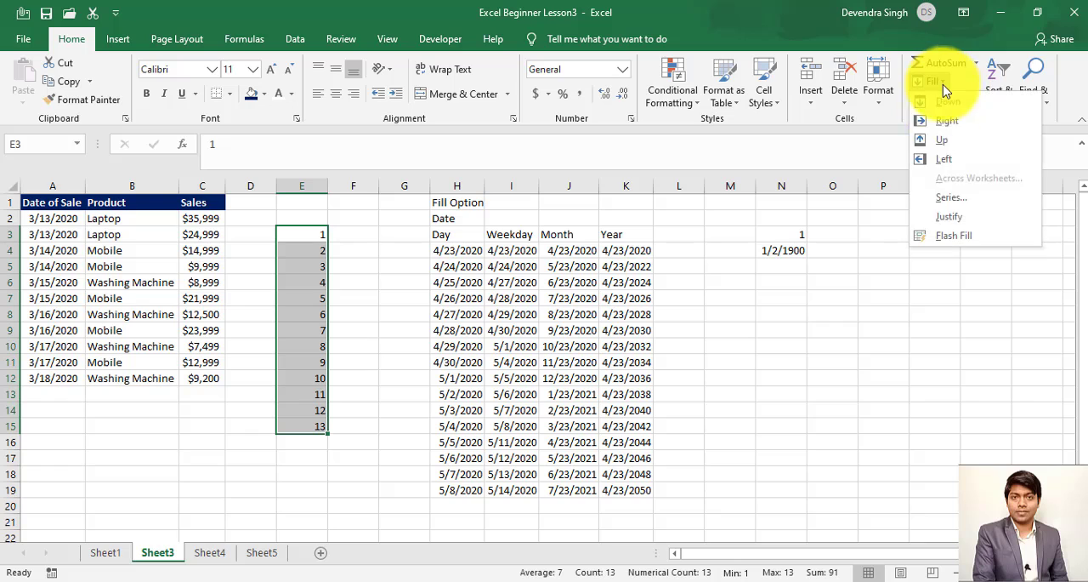
pyautogui.click(945, 220)
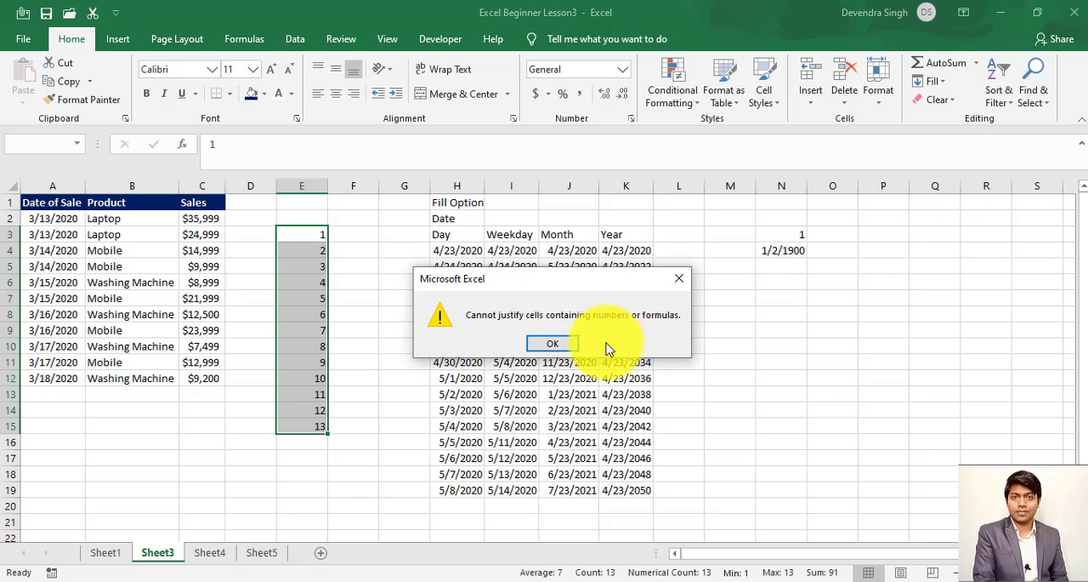
pyautogui.click(562, 344)
# - Enter the text "India is a Great Country" in cell N10 and keep that cell selected
pyautogui.click(746, 365)
pyautogui.press('Right')
pyautogui.press('Right')
pyautogui.press('Right')
pyautogui.press('Right')
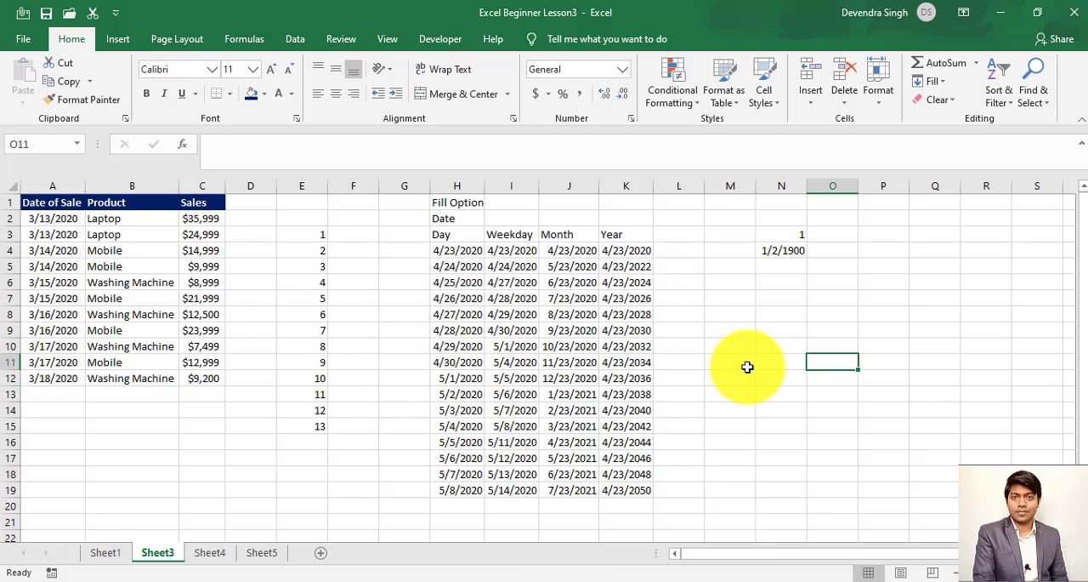
pyautogui.press('Up')
pyautogui.press('Left')
pyautogui.press('Left')
pyautogui.press('Left')
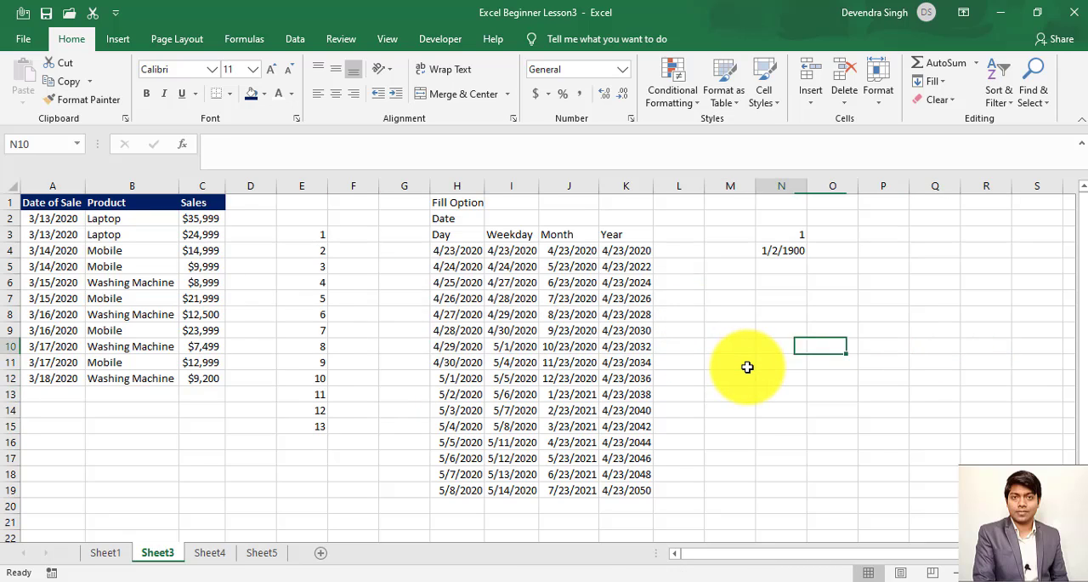
pyautogui.write('India is')
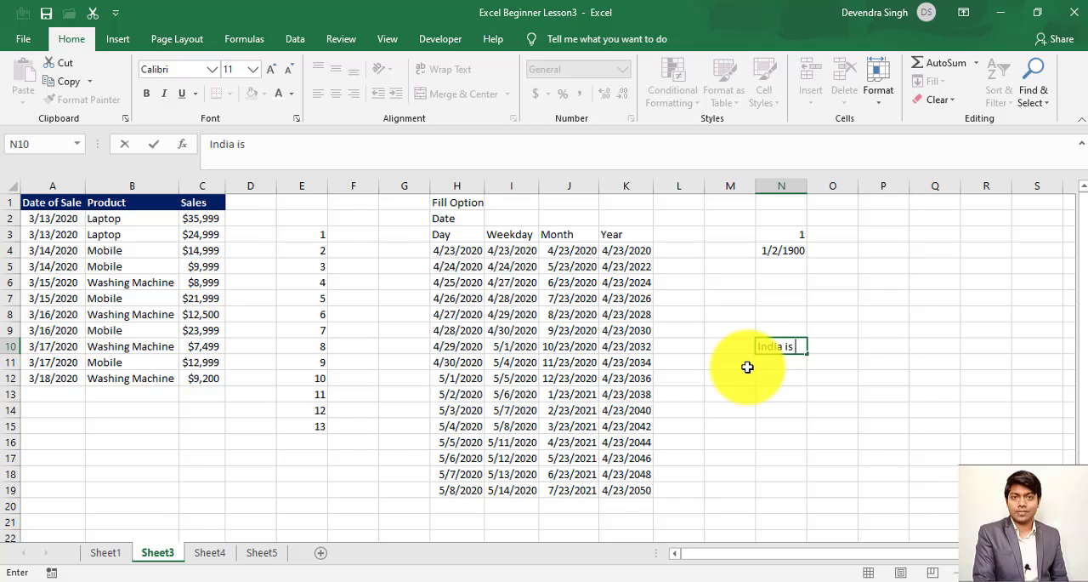
pyautogui.write(' a Great Country')
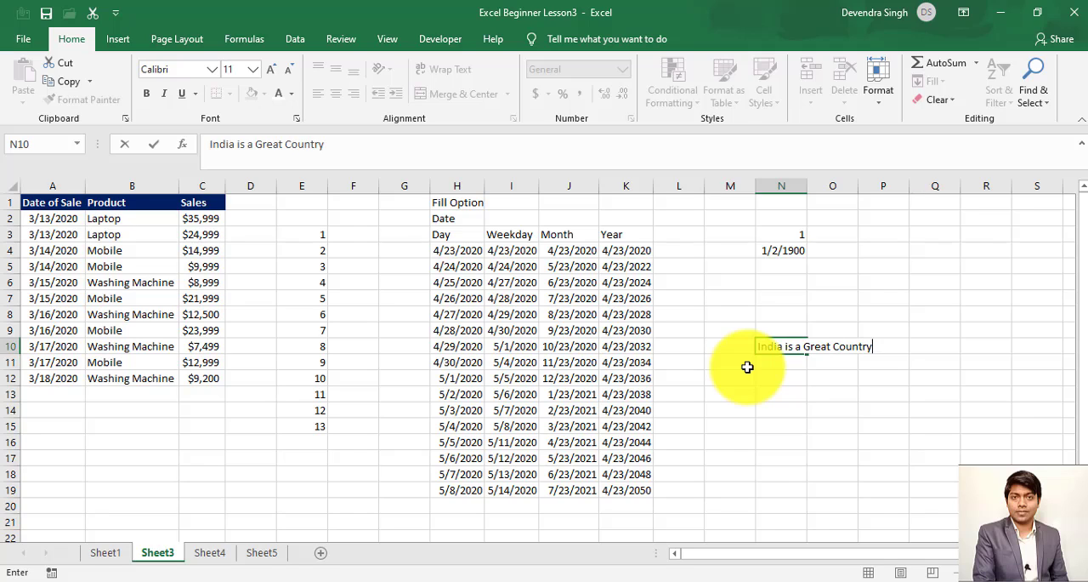
pyautogui.press('Return')
pyautogui.press('Up')
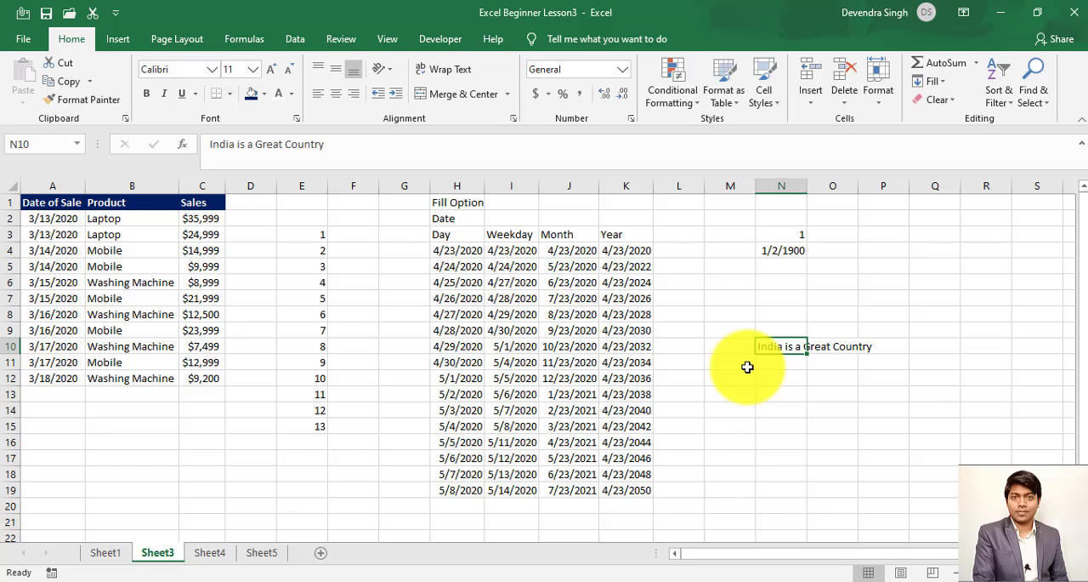
# - Apply Fill Justify to the sentence in N10, accepting that it extends below the selected range, and check the cells it fills
pyautogui.click(938, 81)
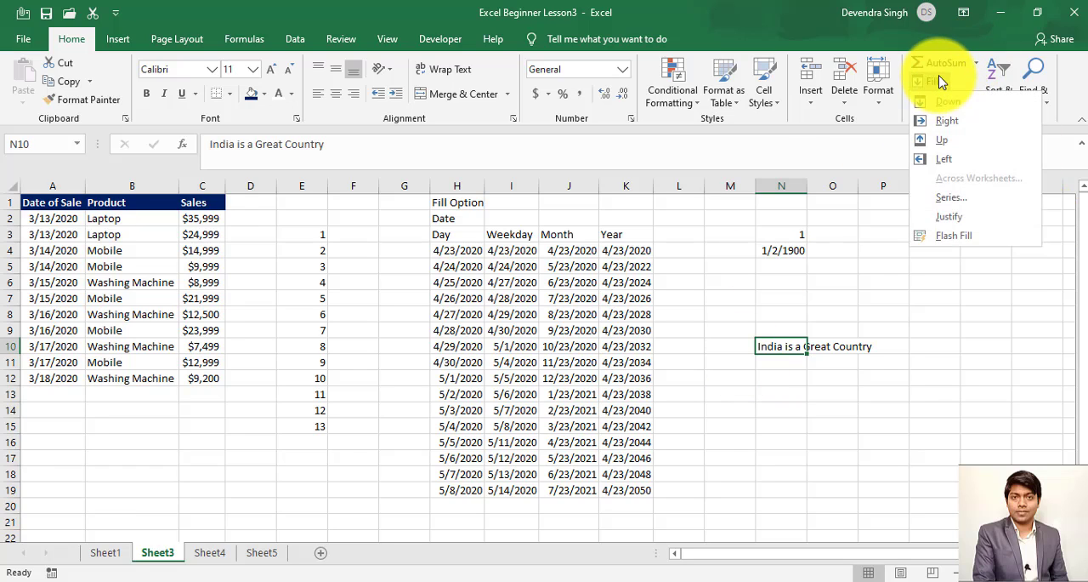
pyautogui.click(950, 217)
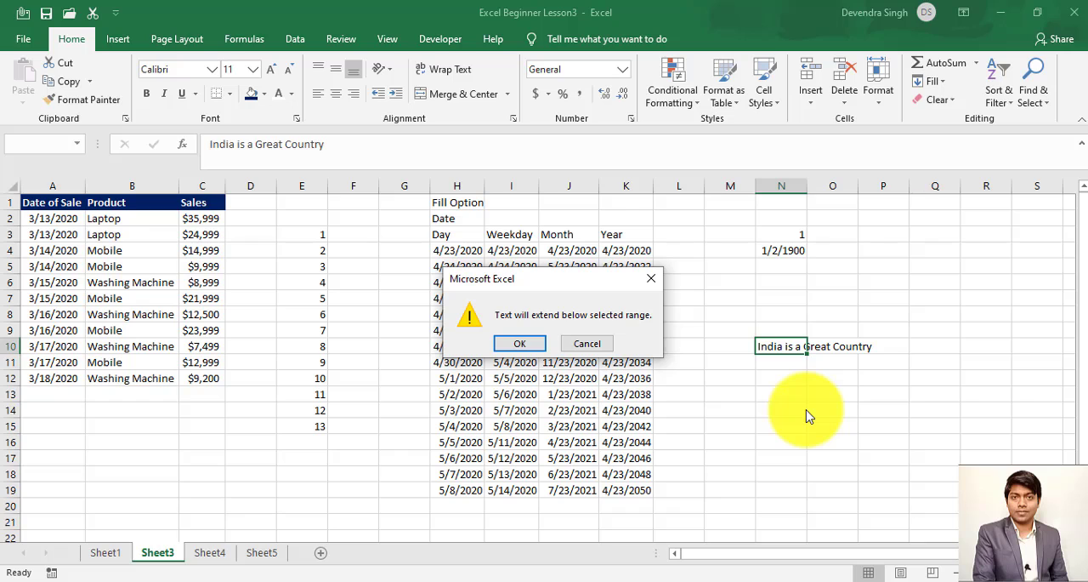
pyautogui.click(522, 344)
pyautogui.click(777, 440)
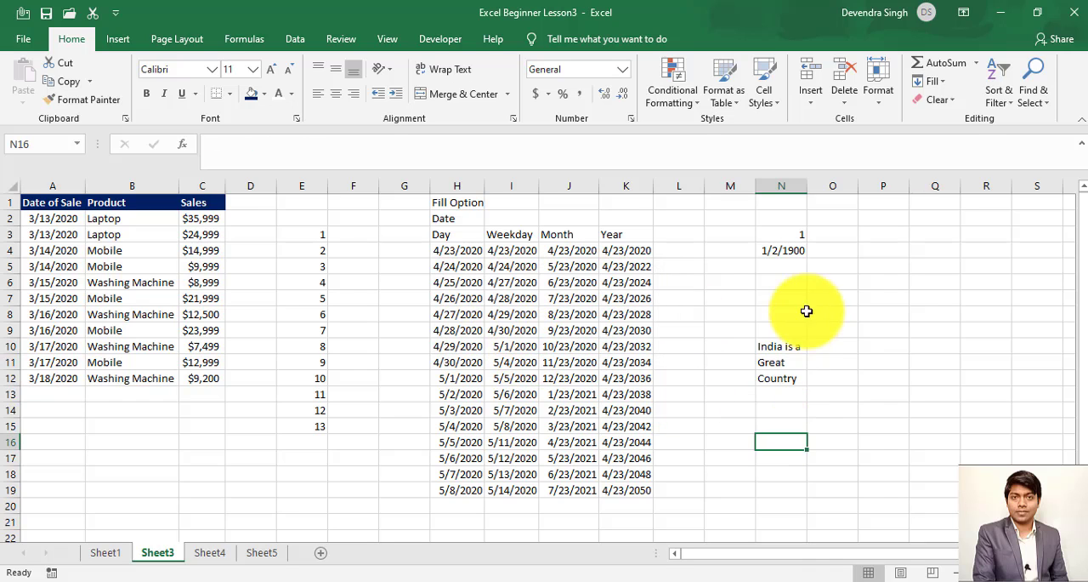
pyautogui.click(787, 345)
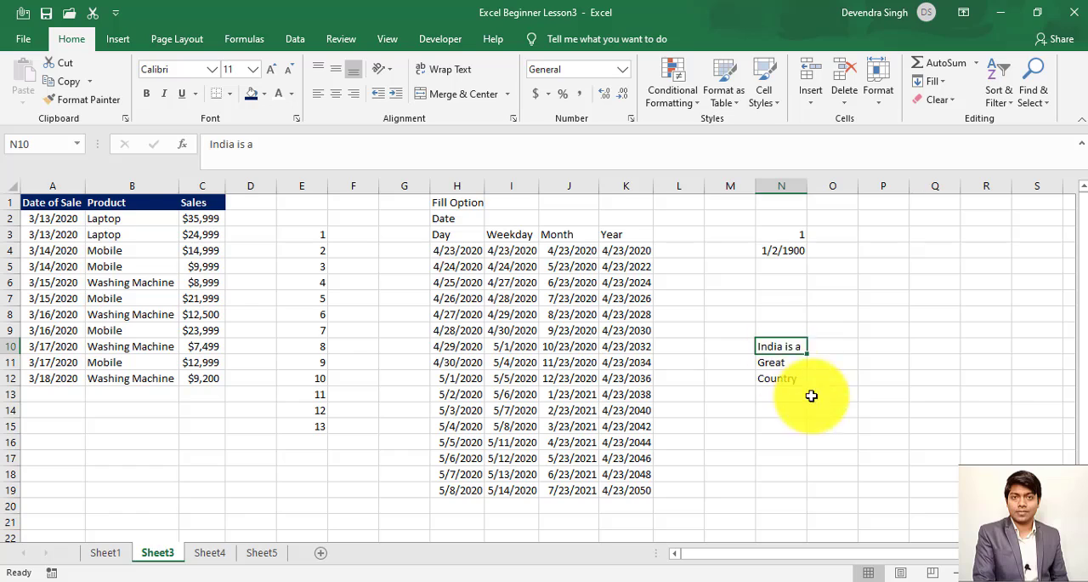
pyautogui.press('Down')
pyautogui.press('Down')
pyautogui.press('Up')
pyautogui.press('Up')
pyautogui.press('Up')
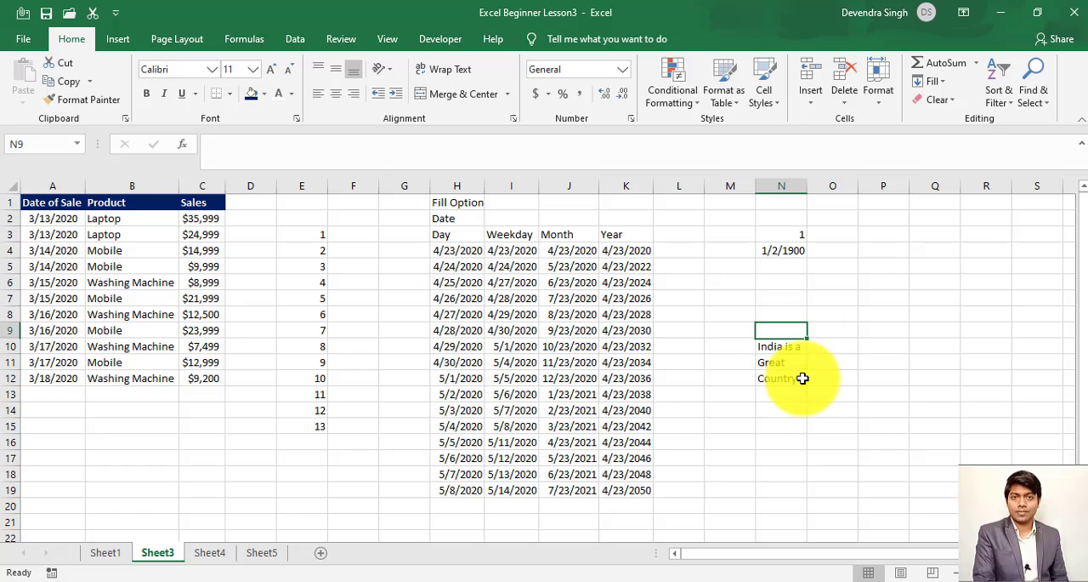
# - Try Fill Justify on the split text over the range N10:O12, and undo it while keeping the range selected
pyautogui.press('Down')
pyautogui.hotkey('shift', 'Down')
pyautogui.hotkey('shift', 'Down')
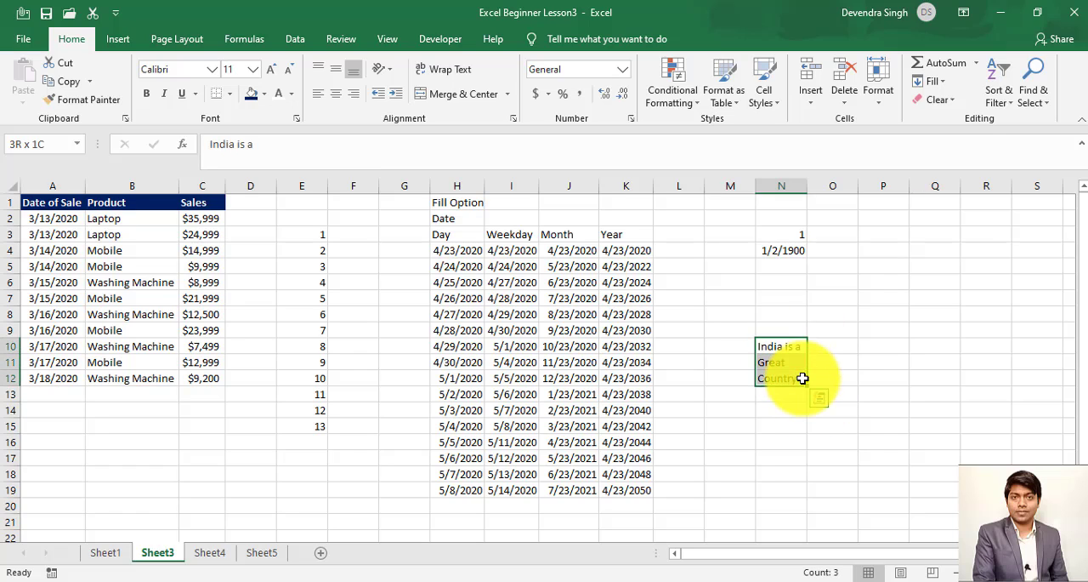
pyautogui.hotkey('shift', 'Right')
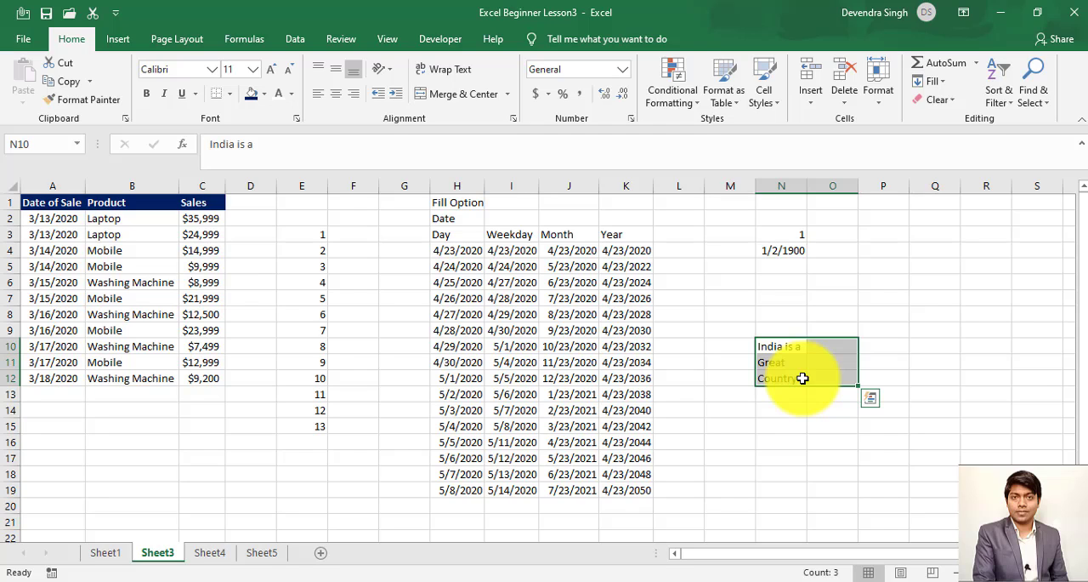
pyautogui.click(934, 82)
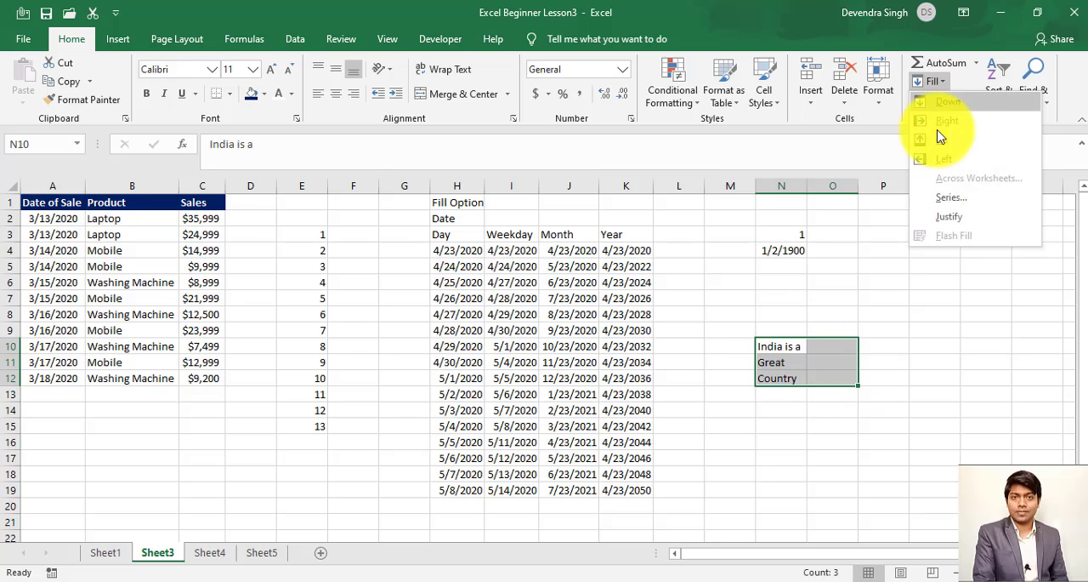
pyautogui.click(950, 217)
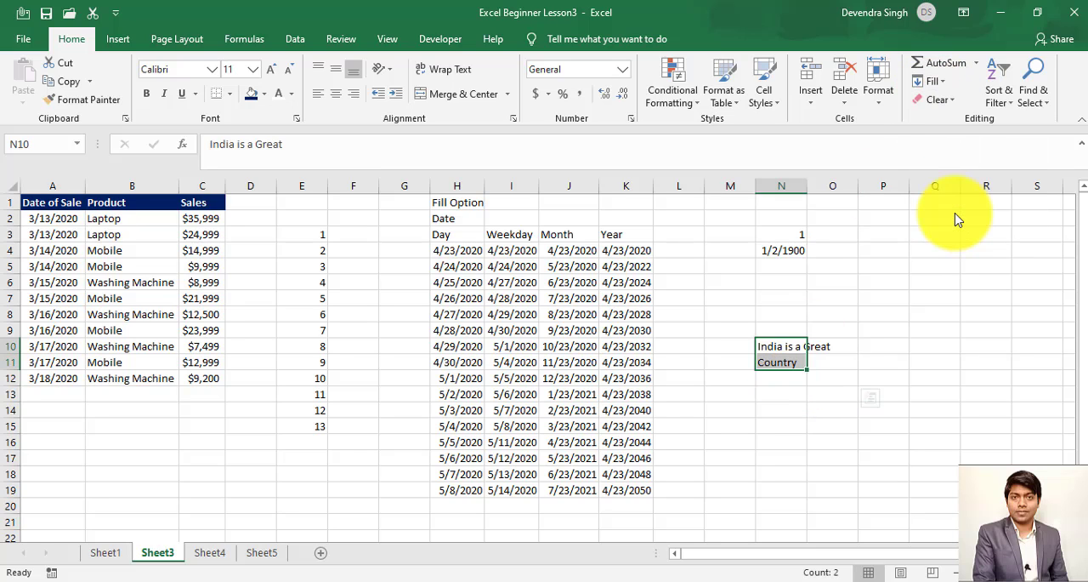
pyautogui.hotkey('ctrl', 'z')
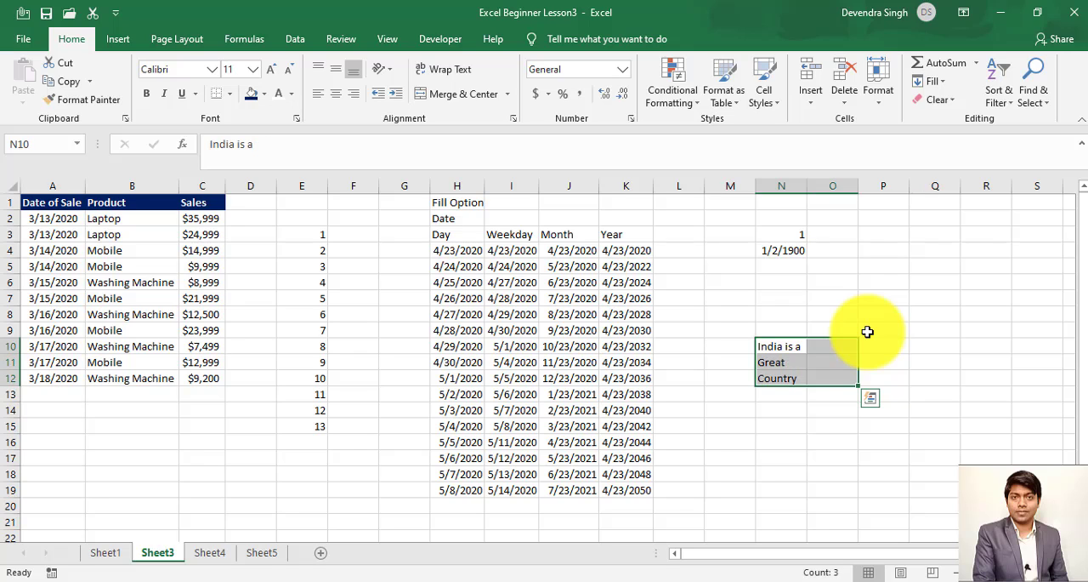
# - Extend the selection to N10:P12, apply Fill Justify to rejoin the sentence in N10, and check cells N10 to N12
pyautogui.hotkey('shift', 'Right')
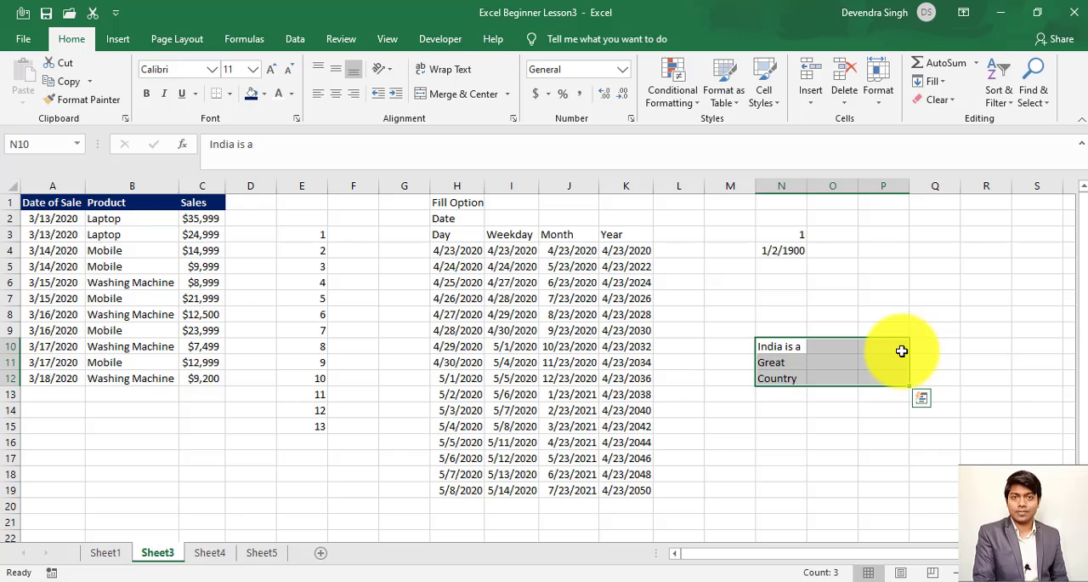
pyautogui.click(935, 82)
pyautogui.click(953, 215)
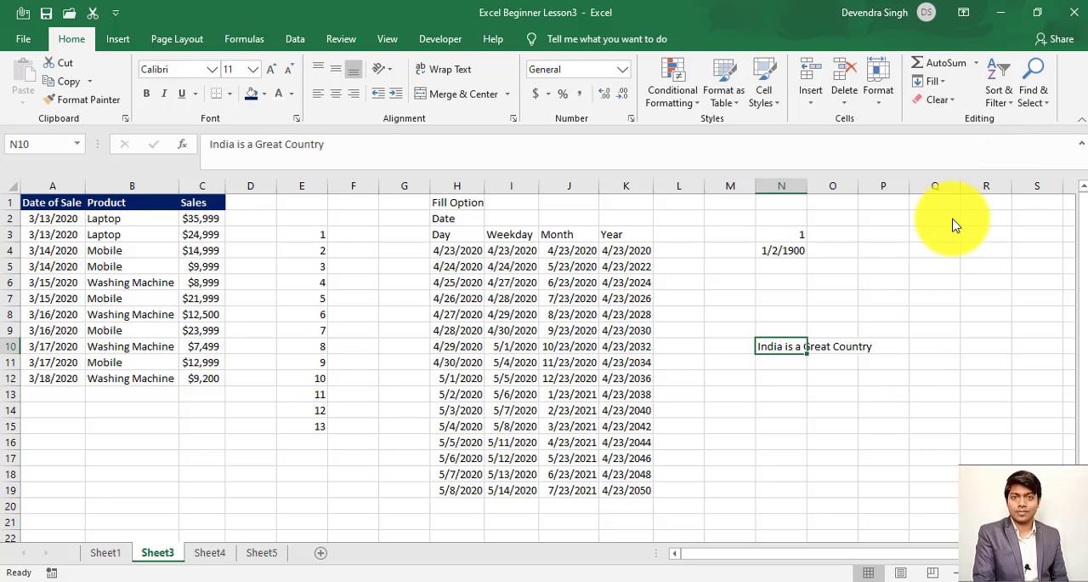
pyautogui.click(782, 367)
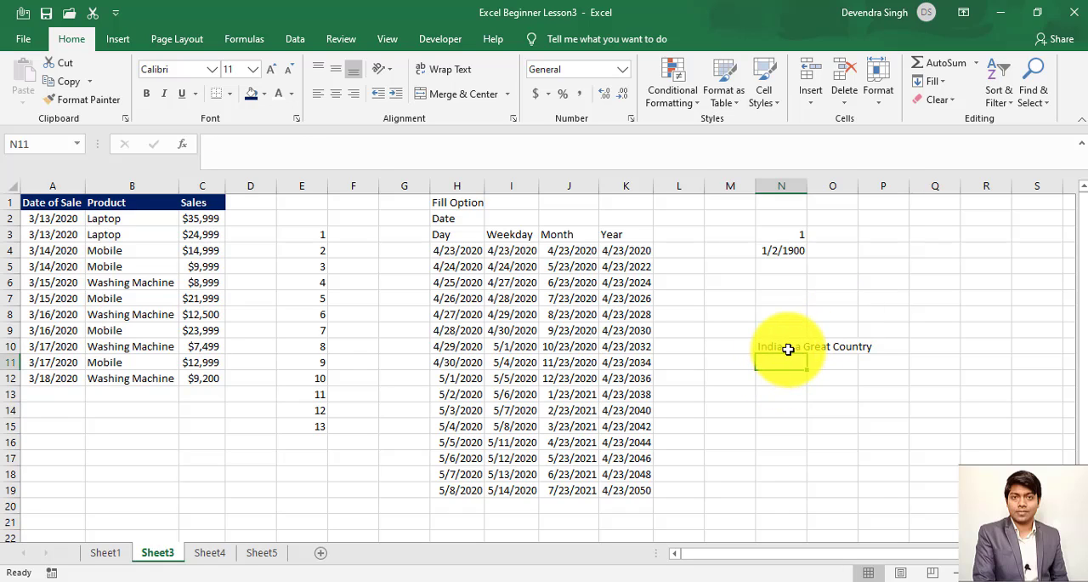
pyautogui.click(788, 349)
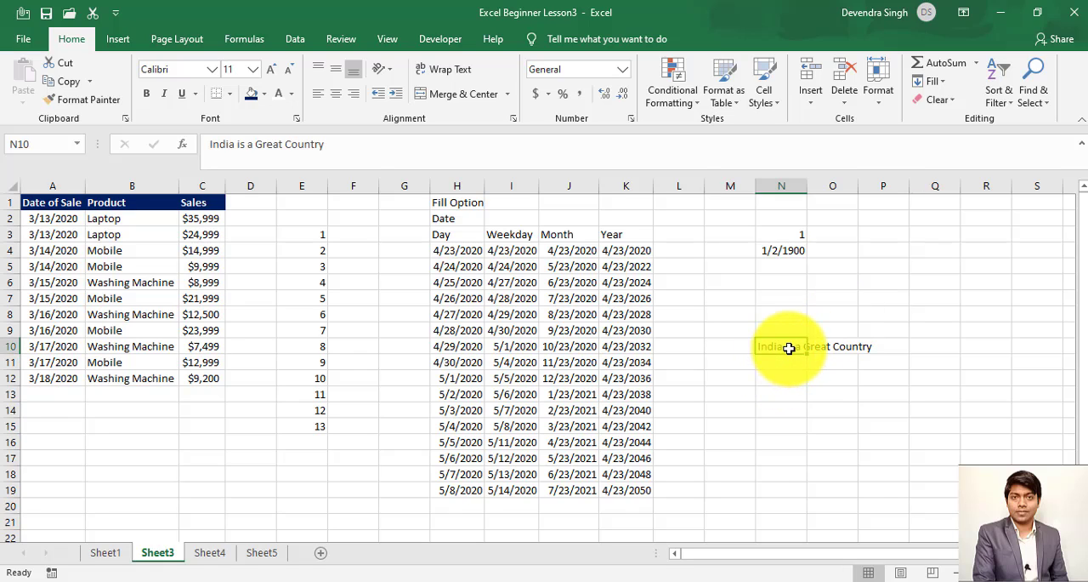
pyautogui.click(779, 379)
pyautogui.click(788, 351)
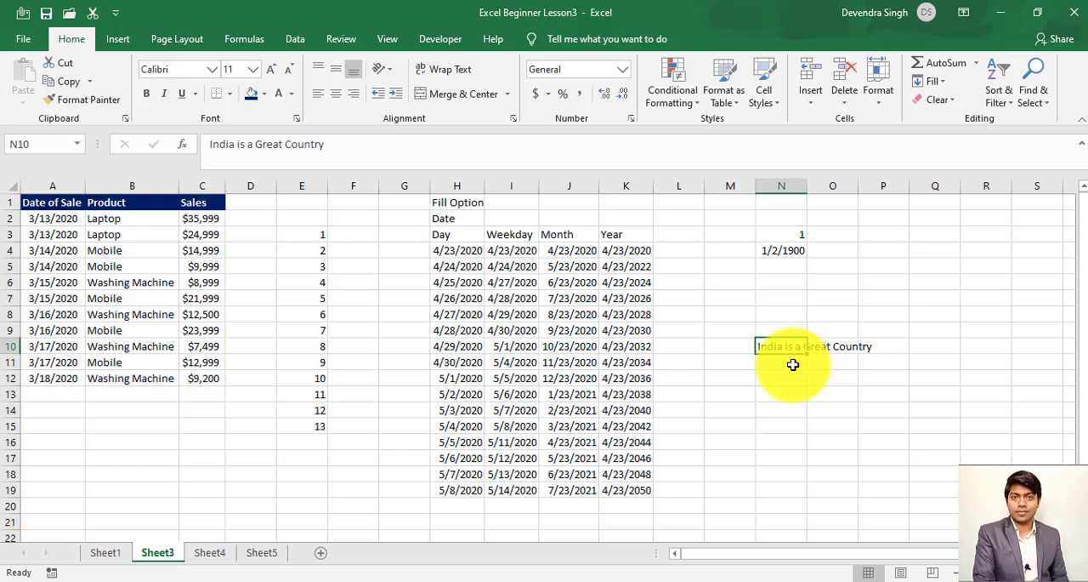
pyautogui.click(948, 83)
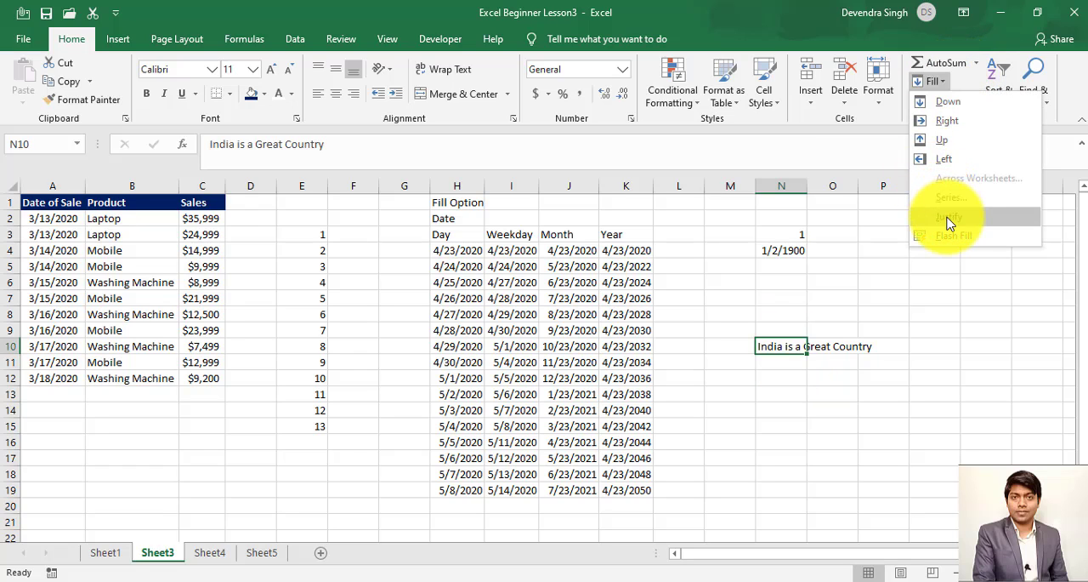
pyautogui.click(861, 351)
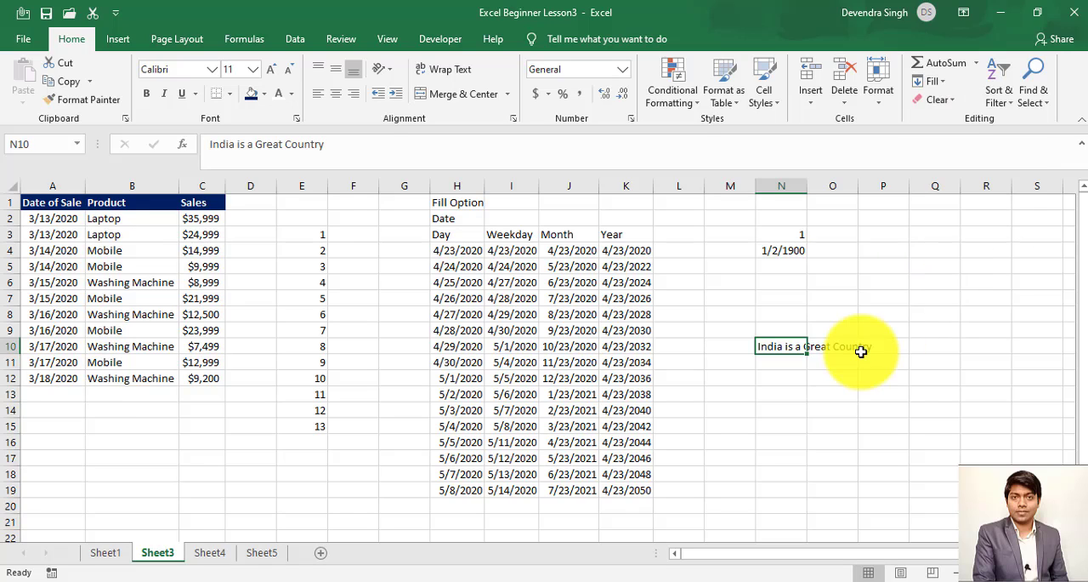